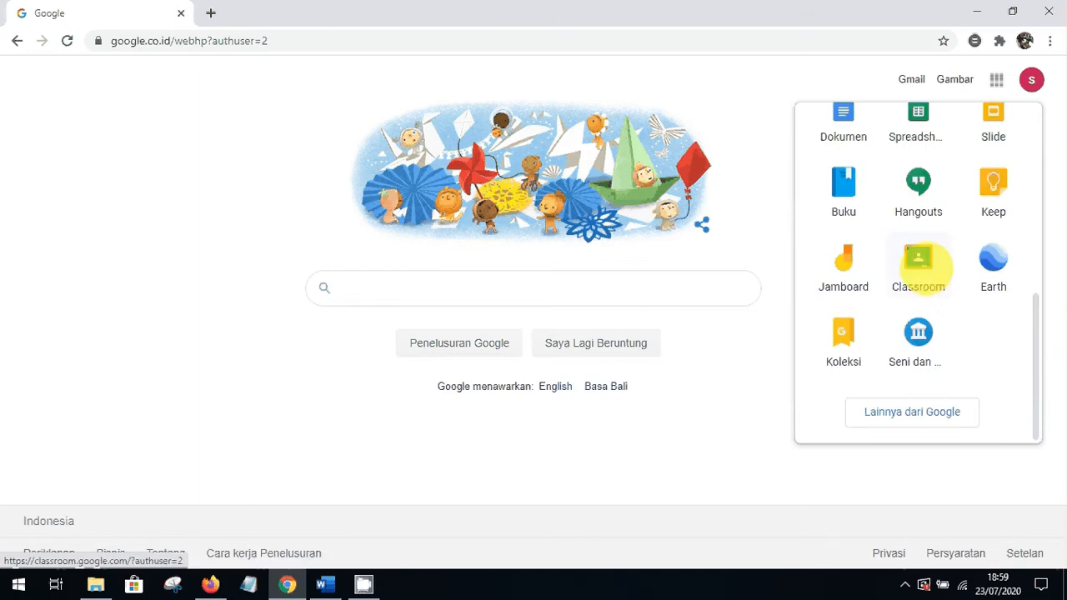
Open Google Classroom from the Google apps launcher
left_click(918, 264)
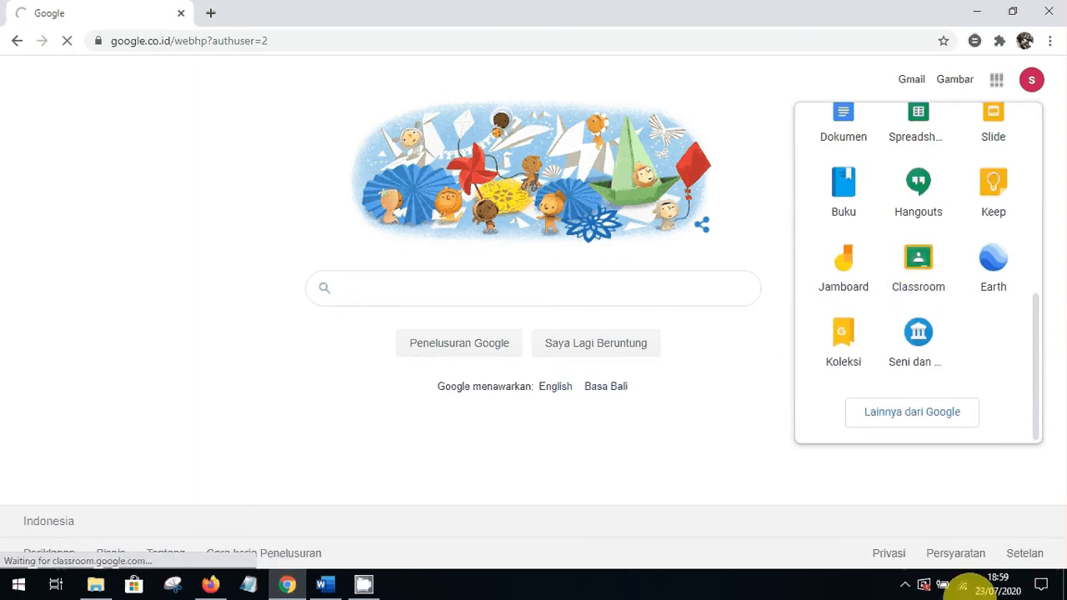
left_click(905, 585)
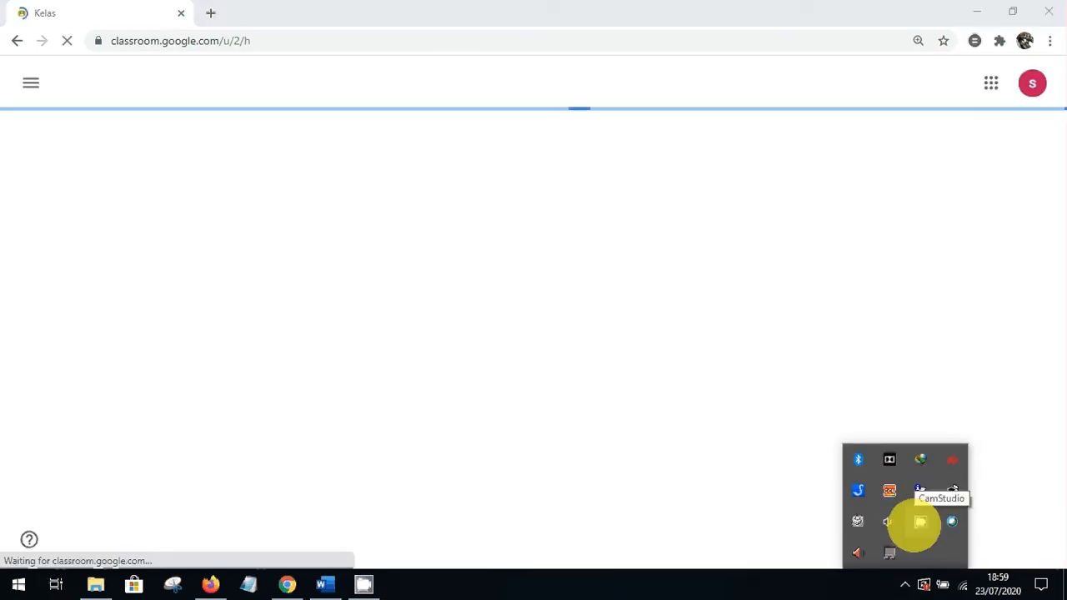
left_click(829, 340)
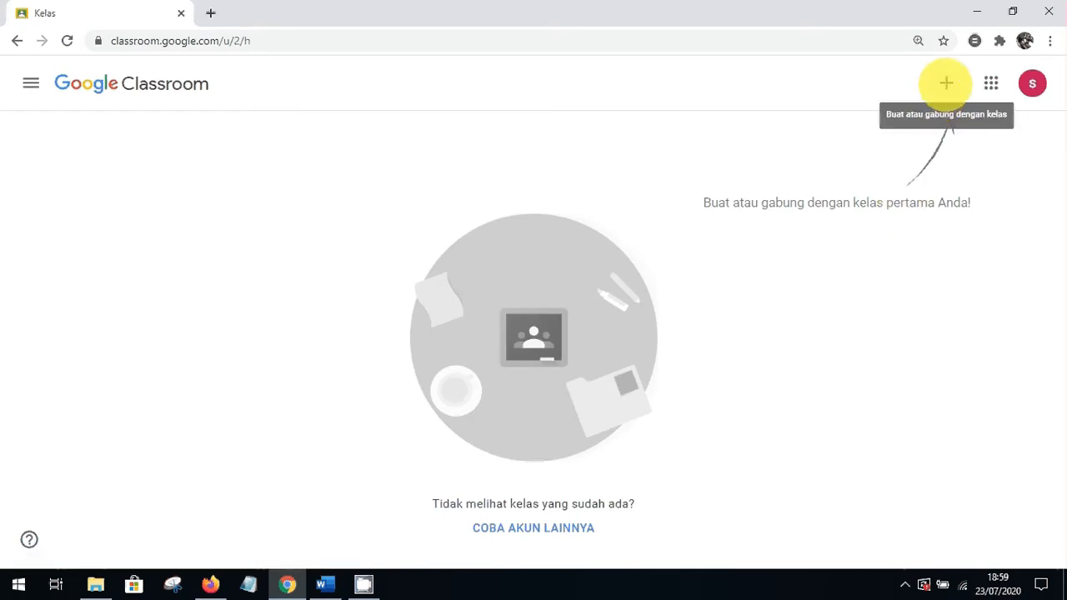
Start creating a new class and accept the school-use notice
left_click(946, 84)
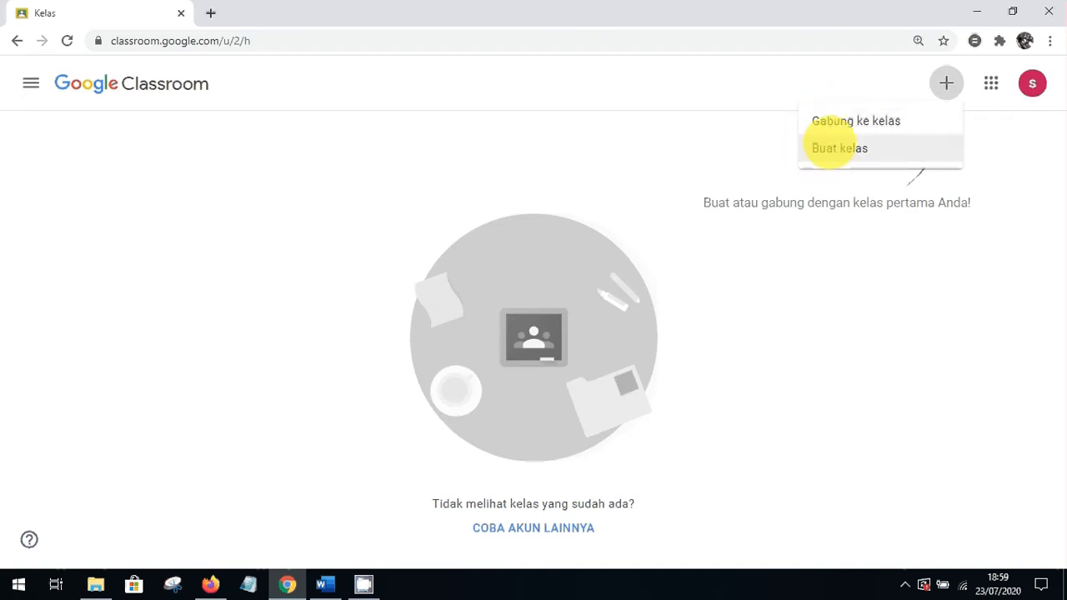
left_click(834, 147)
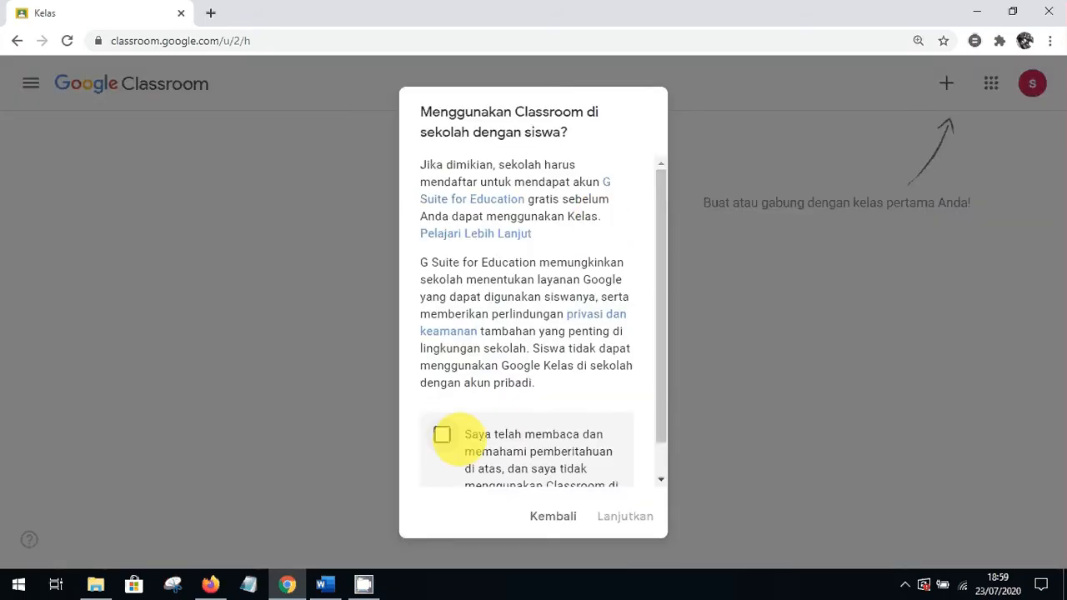
left_click(442, 434)
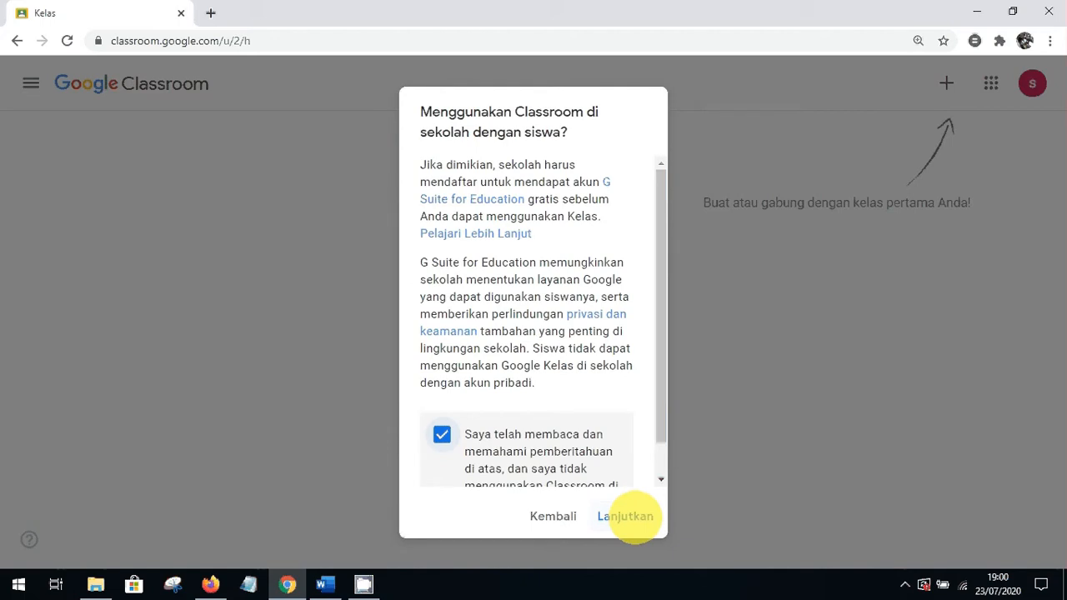
left_click(625, 516)
Enter the class name KELAS X BUSANA BUTIK 1
left_click(345, 210)
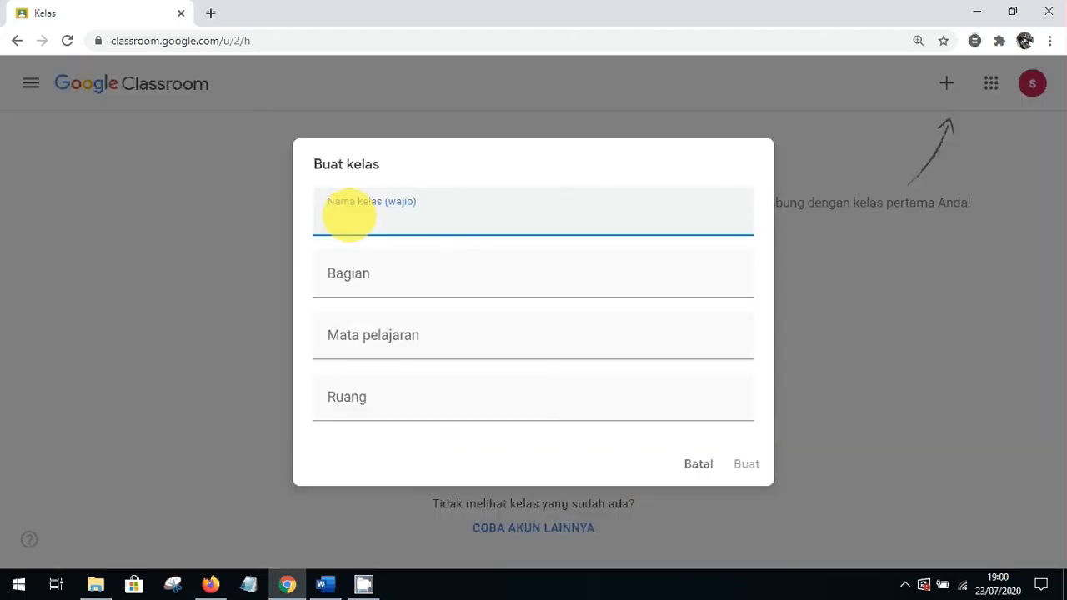
type("KELAS BUSANA TUK")
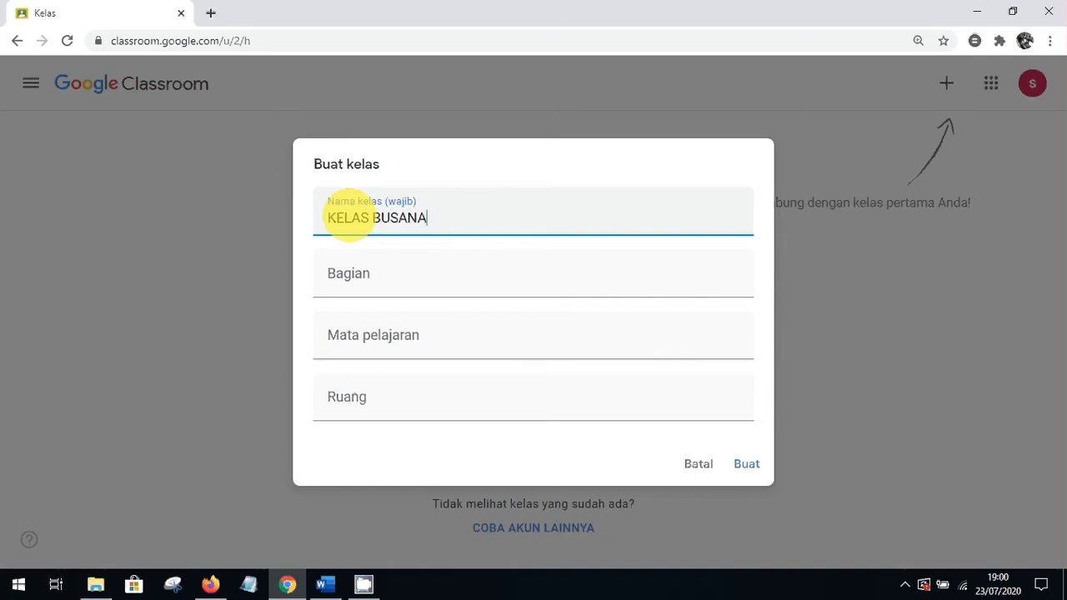
key("BackSpace")
key("BackSpace")
key("BackSpace")
type("BUTIK 1")
key("Left")
key("Left")
key("Left")
key("Left")
key("Left")
key("Left")
key("Left")
key("Left")
key("Left")
key("Left")
key("Left")
key("Left")
key("Left")
key("Left")
key("Left")
type("X")
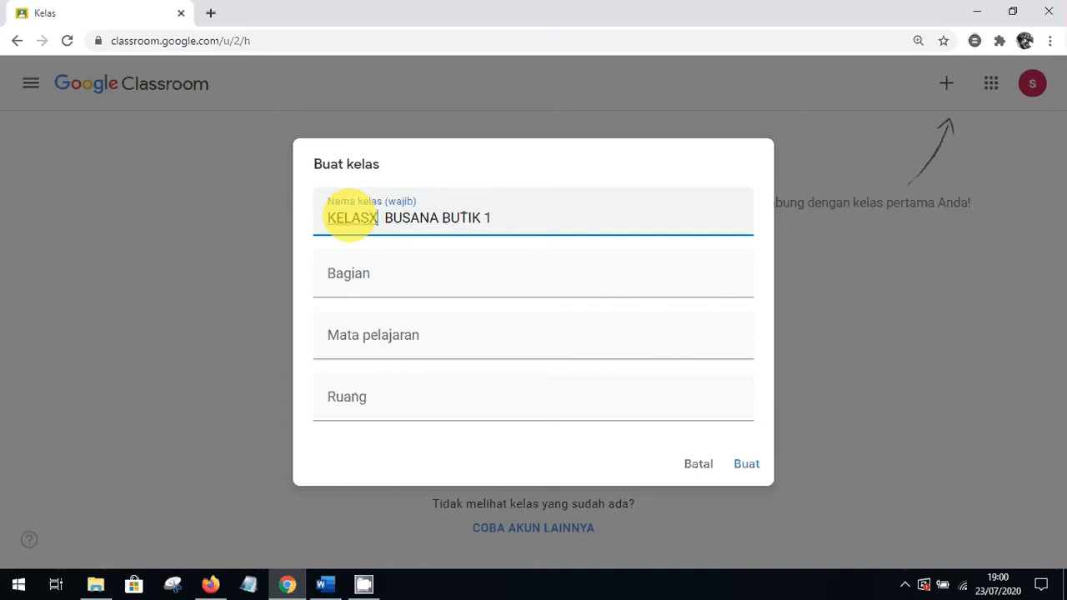
key("Left")
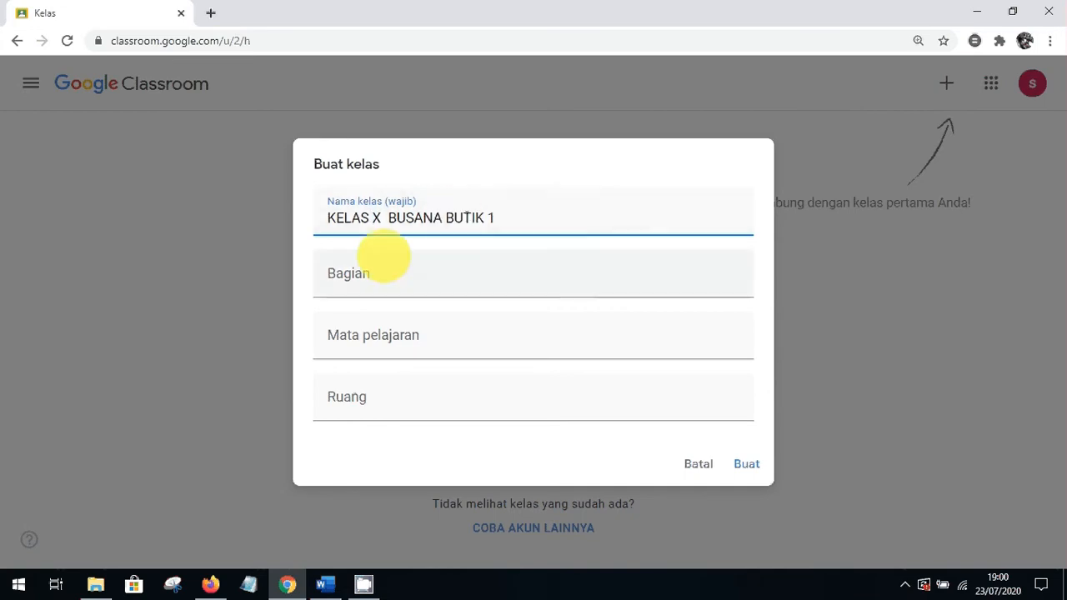
Set section 1, subject PPKN and room 1, then create the class
left_click(367, 277)
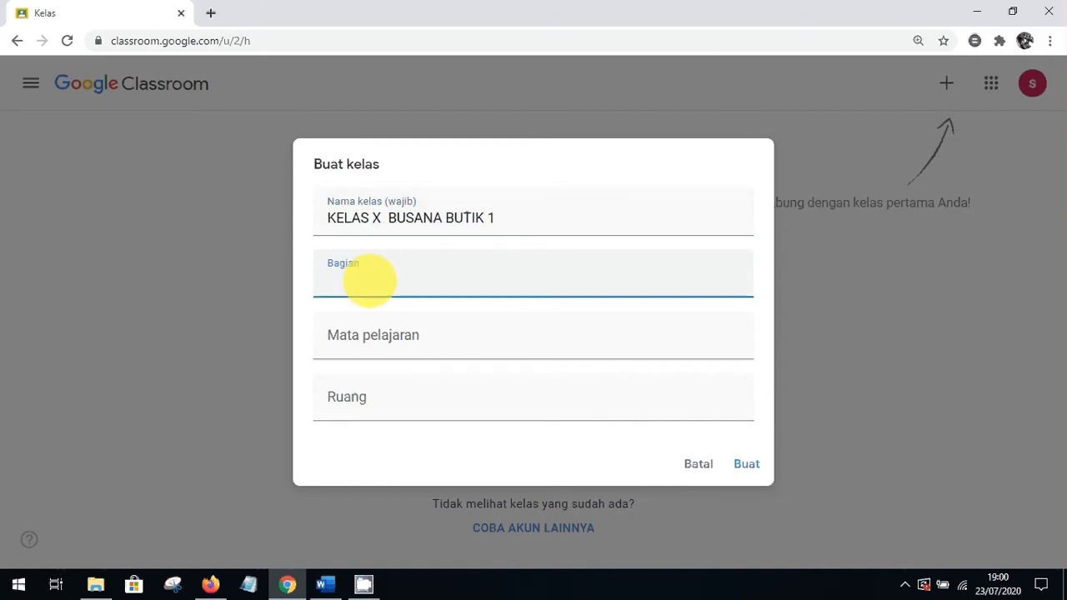
type("1")
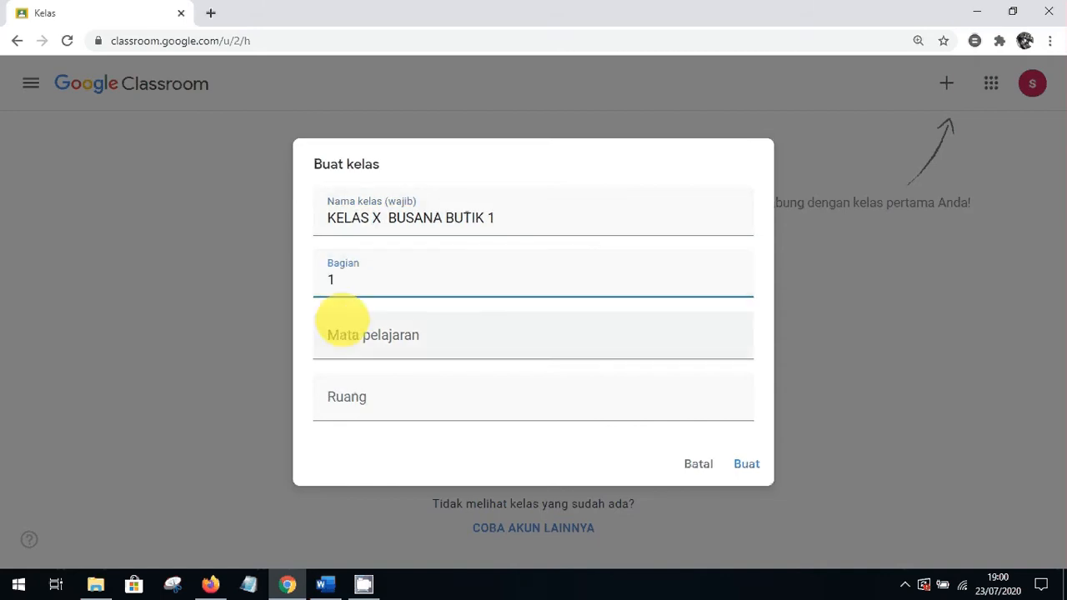
left_click(338, 345)
type("SI")
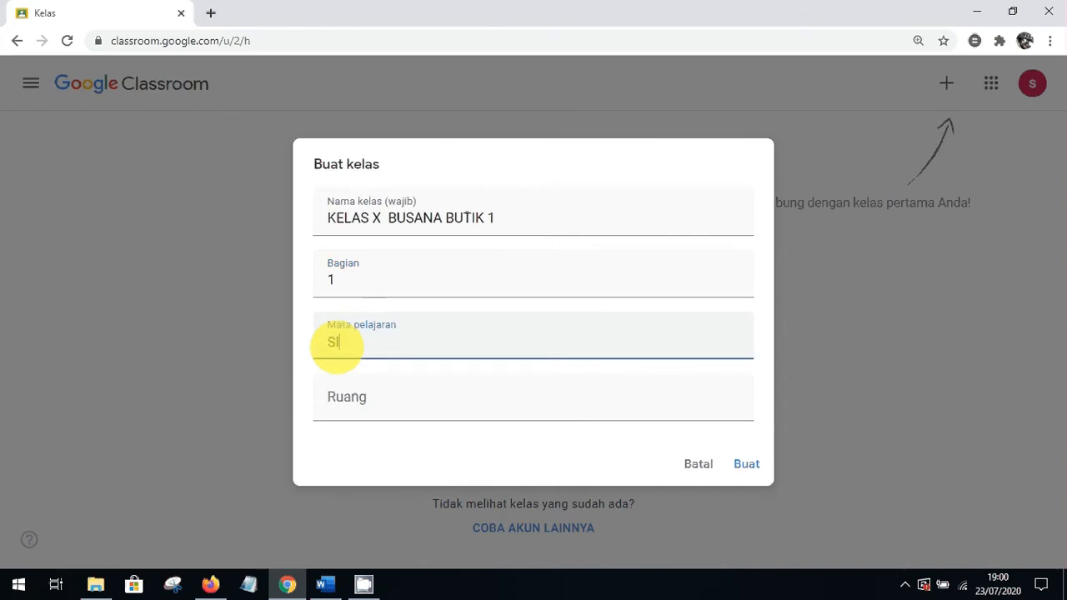
type("MULASI")
key("BackSpace")
key("BackSpace")
key("BackSpace")
key("BackSpace")
key("BackSpace")
key("BackSpace")
key("BackSpace")
key("BackSpace")
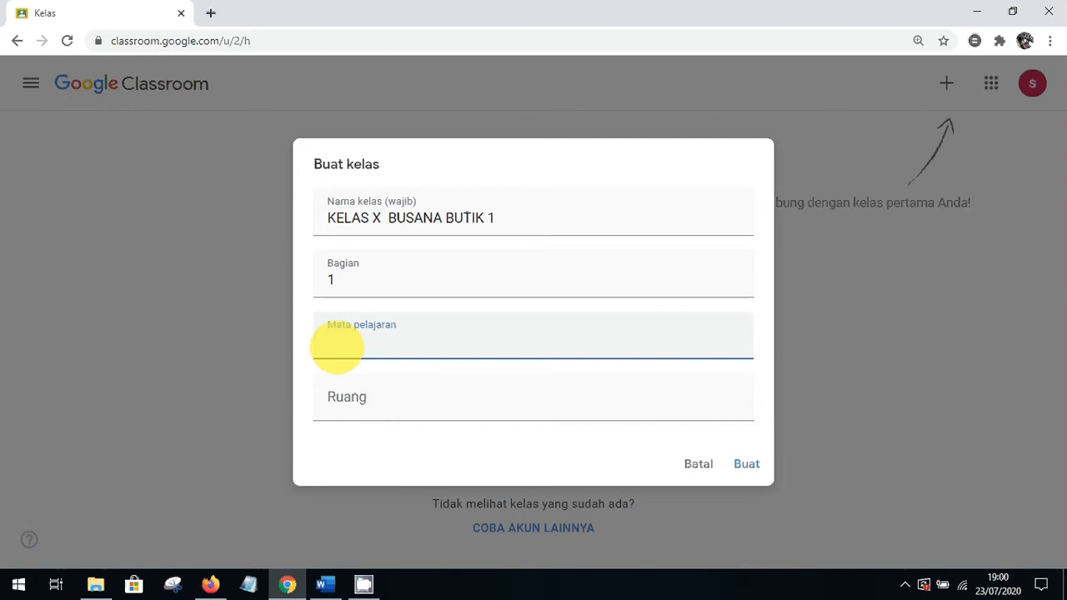
type("PPKN")
left_click(335, 397)
type("1")
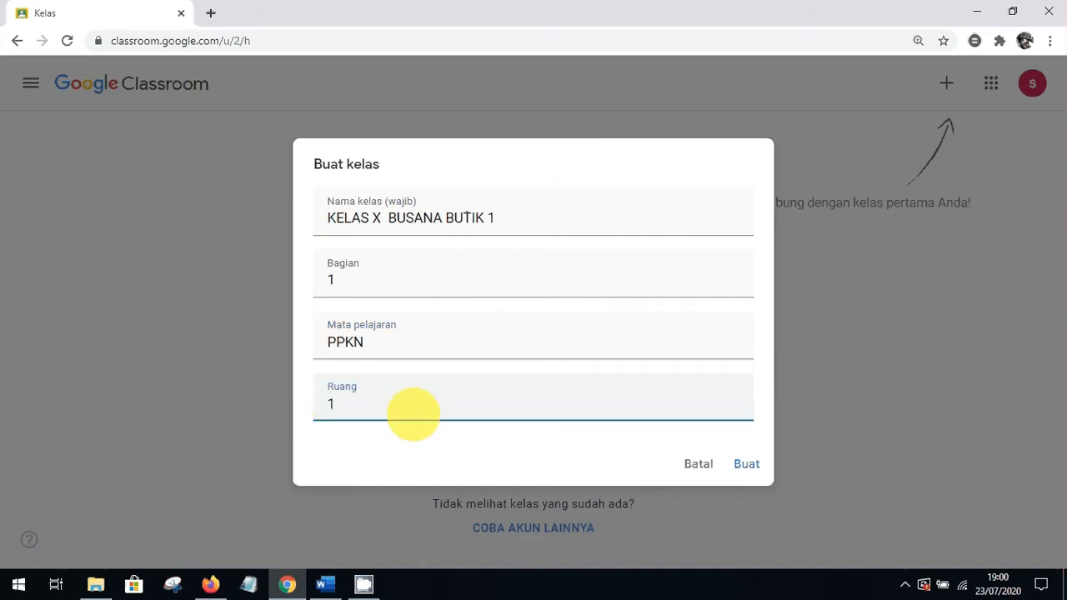
left_click(751, 463)
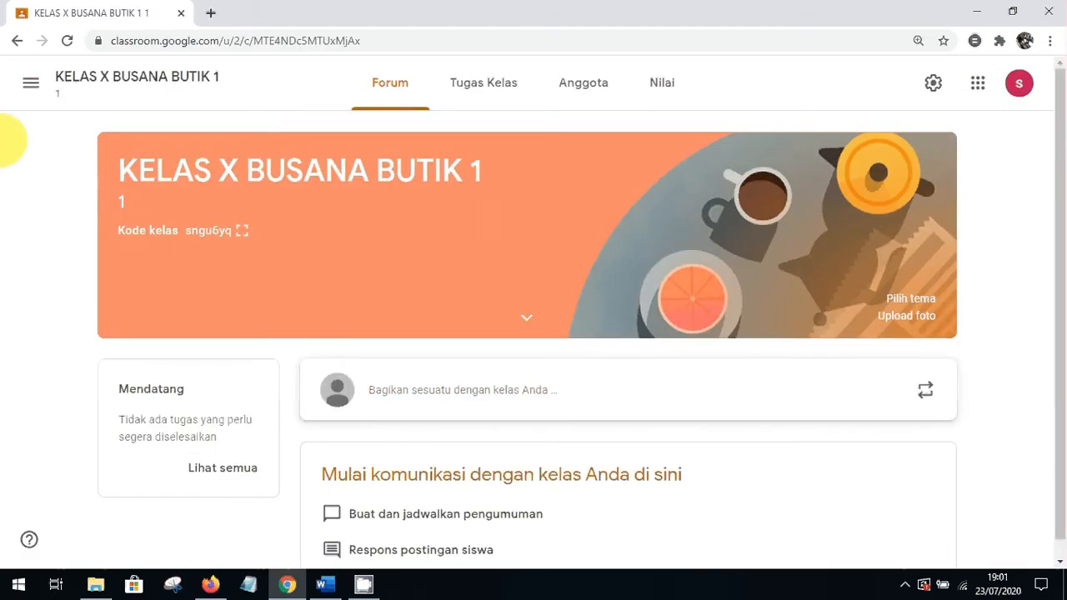
From the classes page, start a copy of KELAS X BUSANA BUTIK 1
left_click(30, 82)
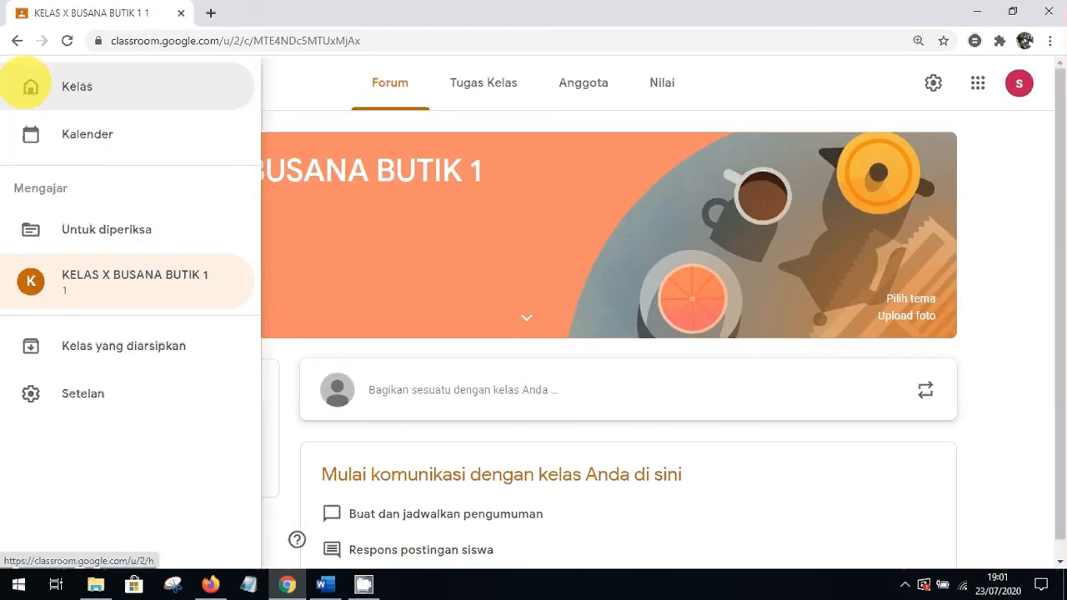
left_click(107, 77)
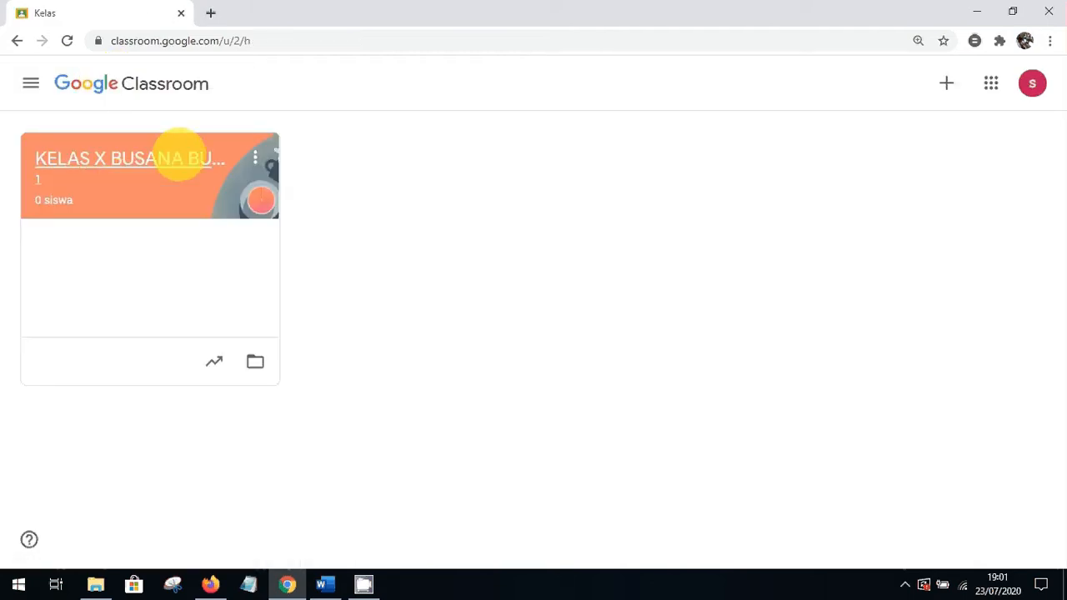
left_click(255, 158)
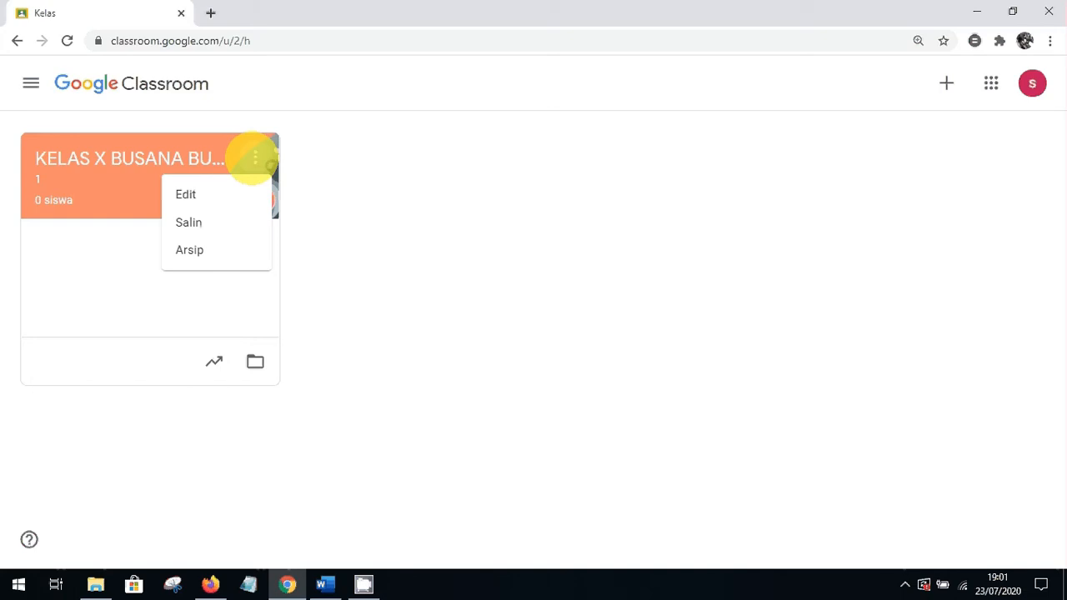
left_click(232, 221)
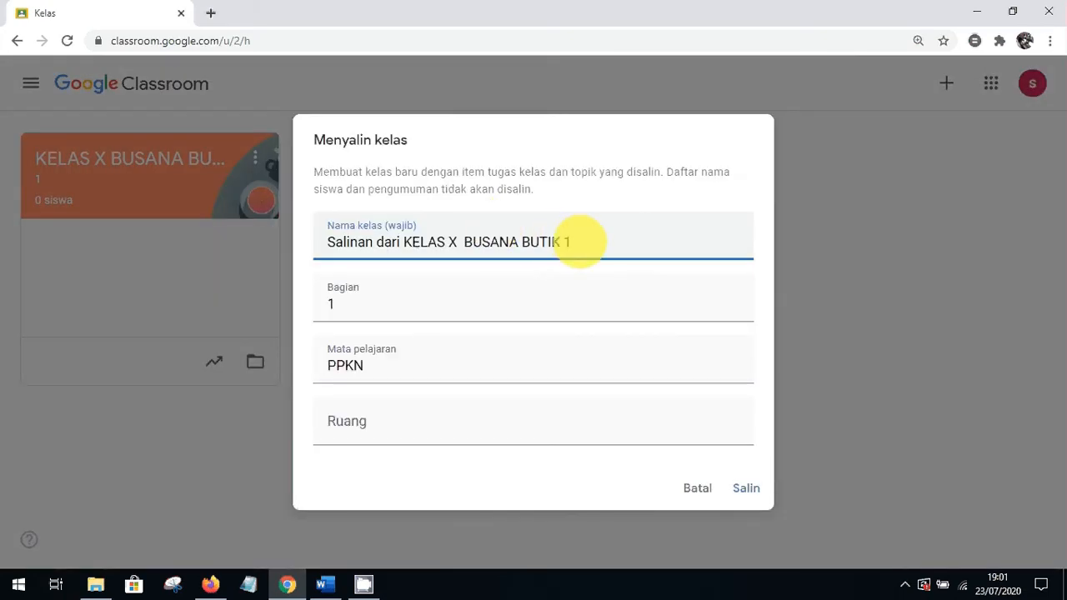
Name the copy KELAS X BUSANA BUTIK 2 with room 2 and create it
type("2")
left_click_drag(403, 240, 318, 243)
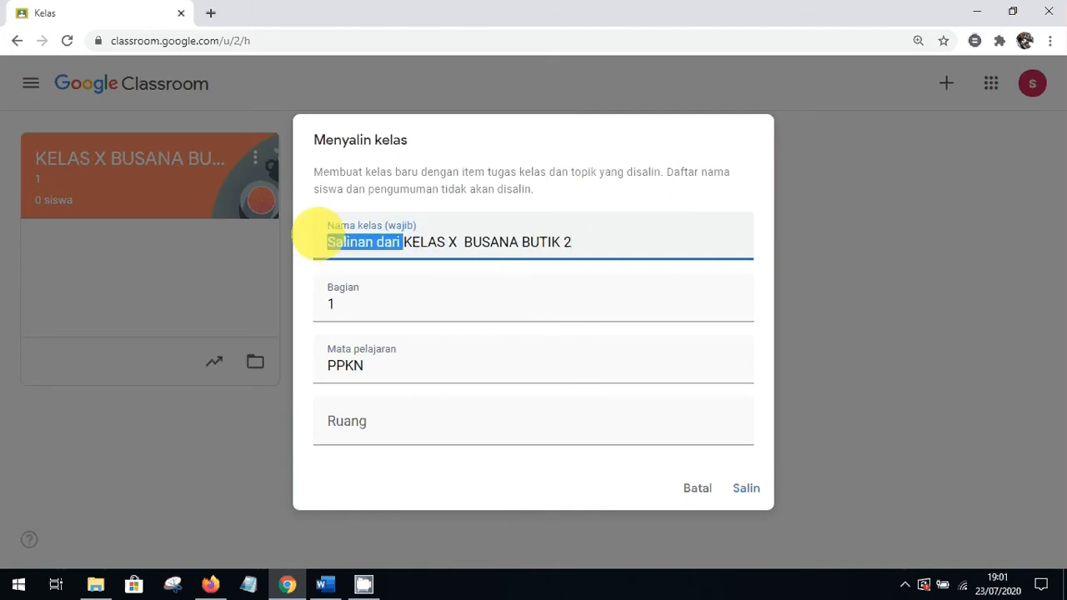
key("BackSpace")
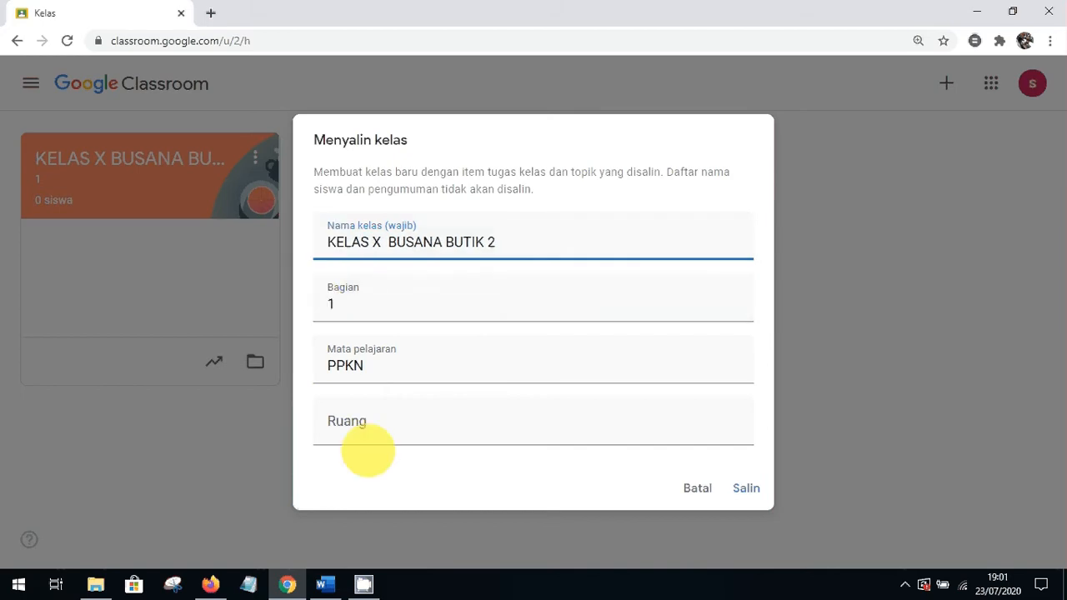
left_click(353, 424)
type("2")
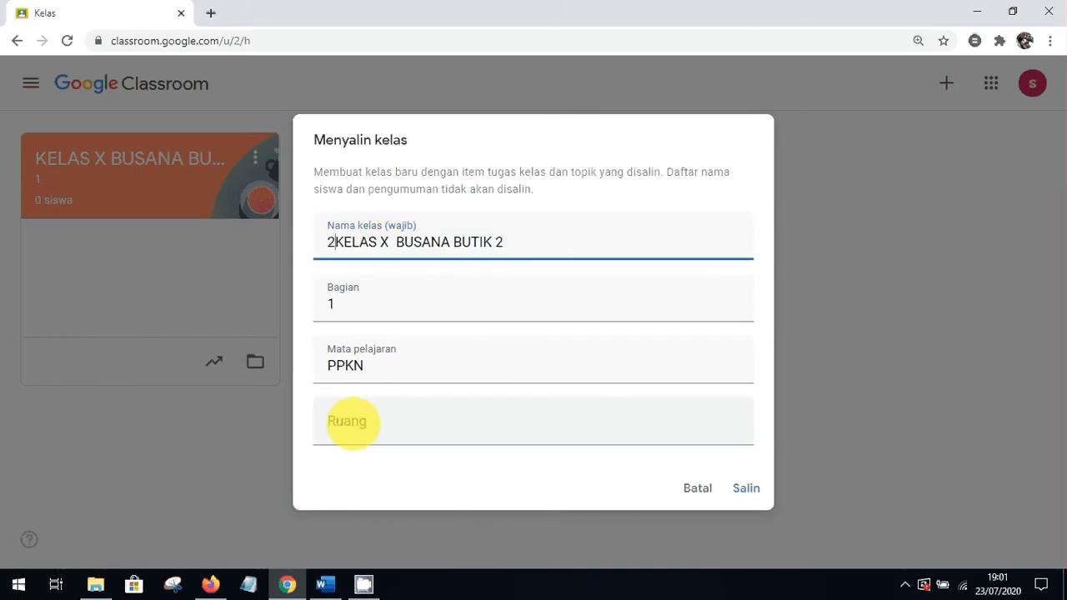
key("BackSpace")
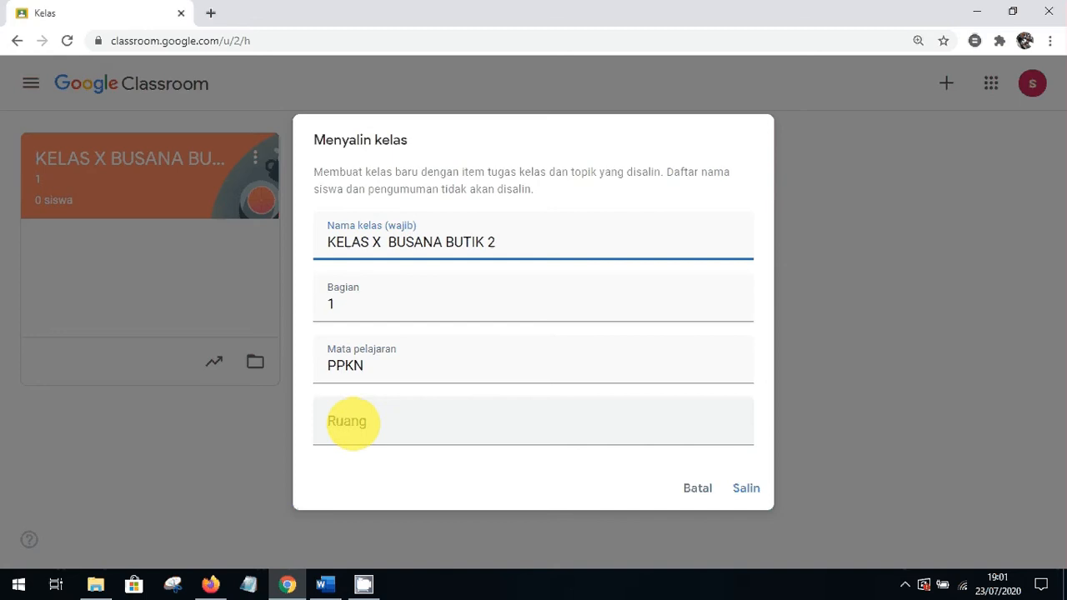
left_click(349, 421)
type("2")
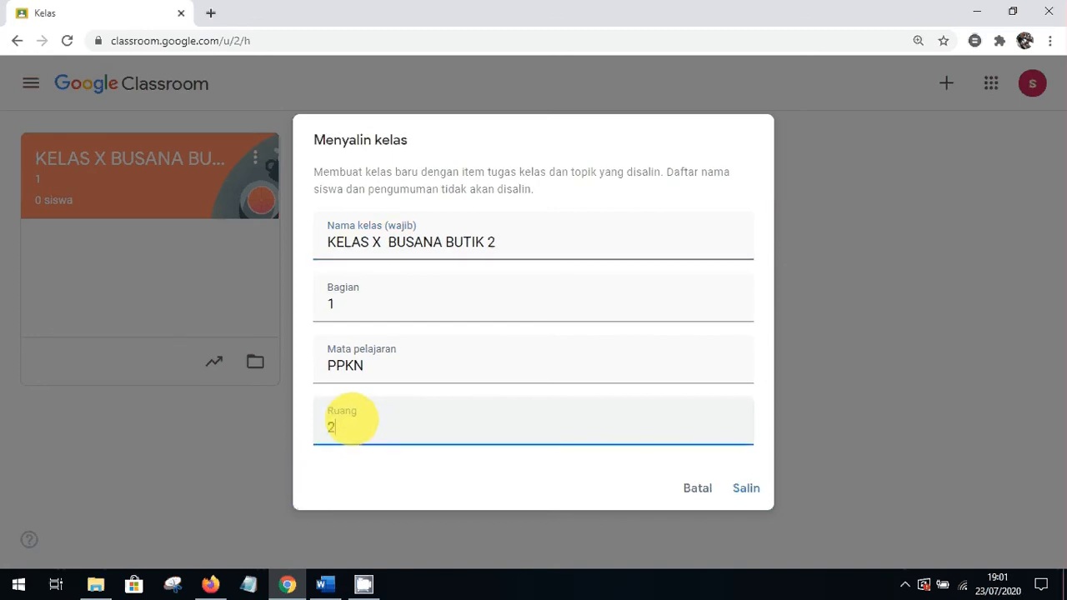
left_click(744, 488)
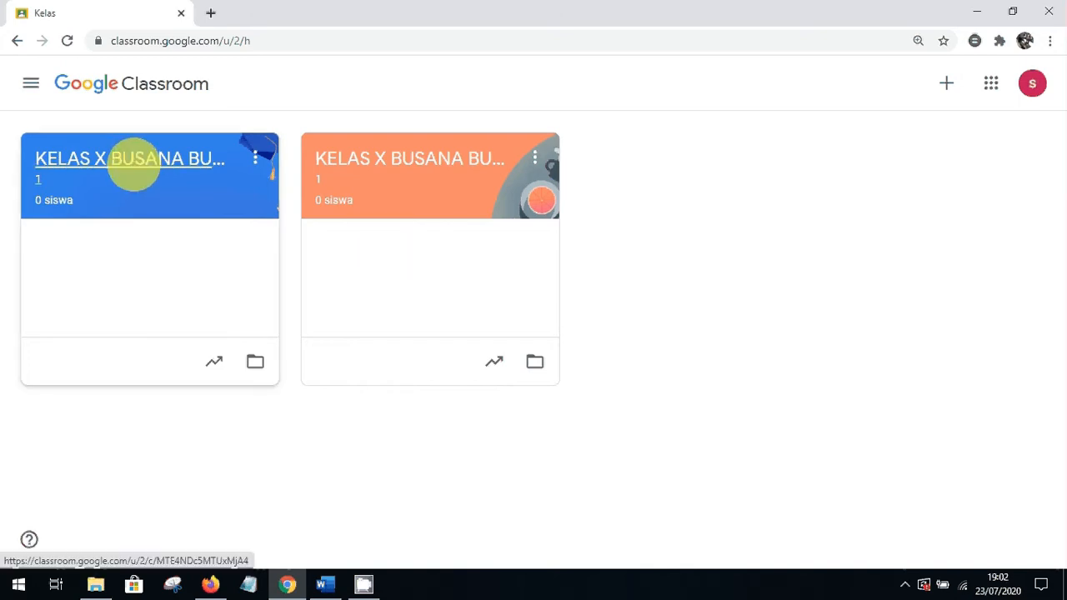
In KELAS X BUSANA BUTIK 2's classwork, add the topic KMB 23 JULI 2020
left_click(133, 161)
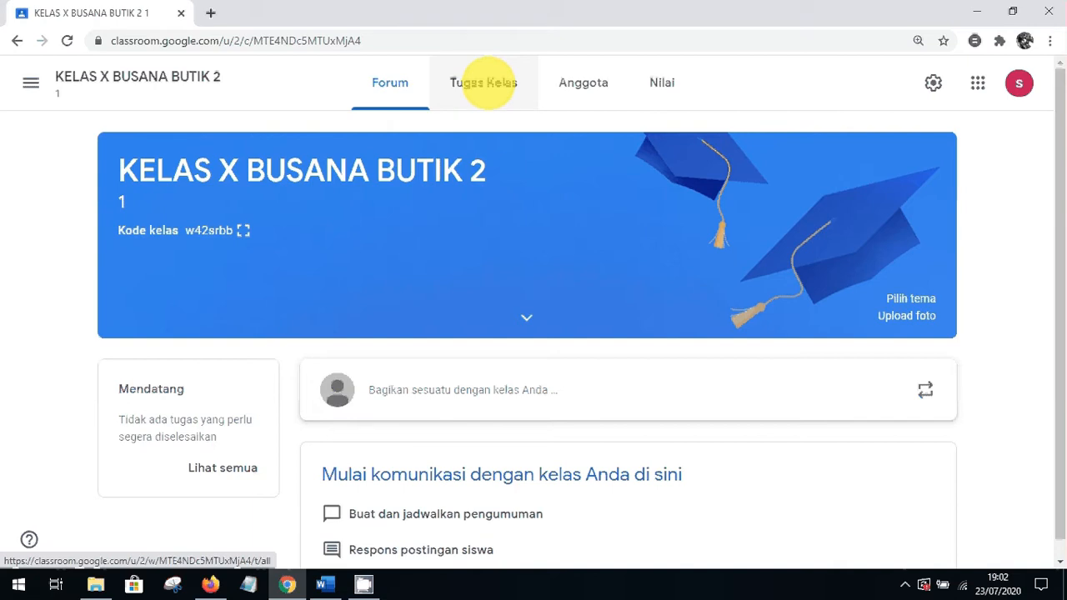
left_click(488, 83)
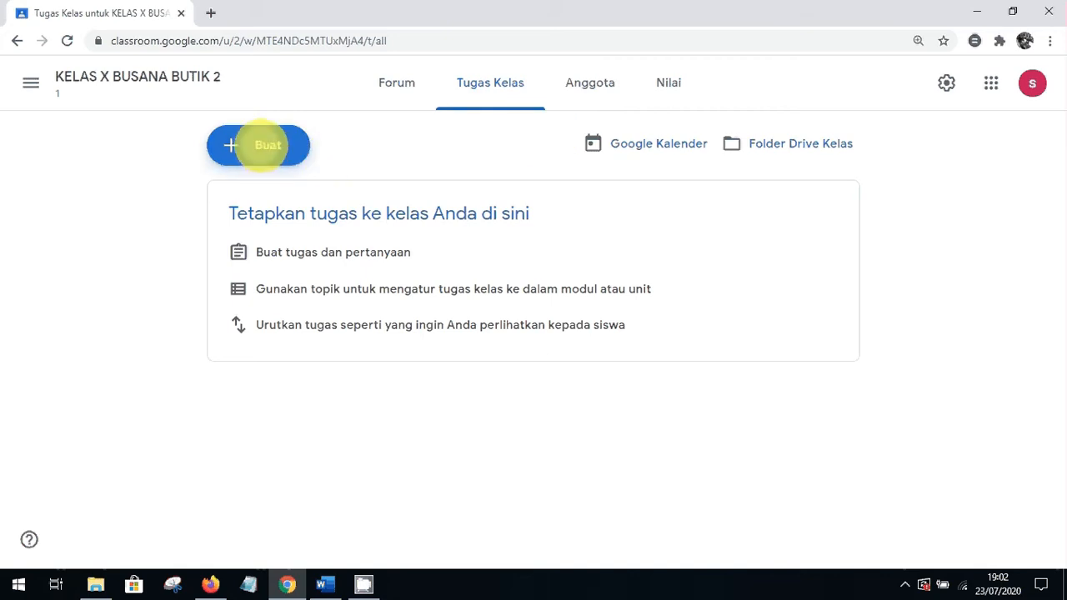
left_click(265, 146)
left_click(309, 419)
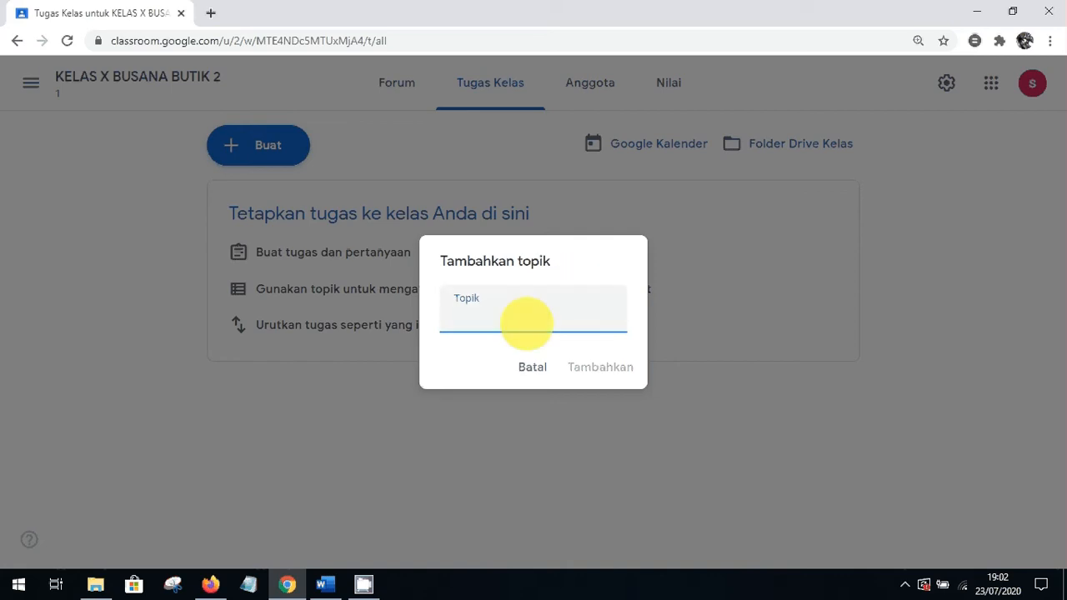
type("KMB")
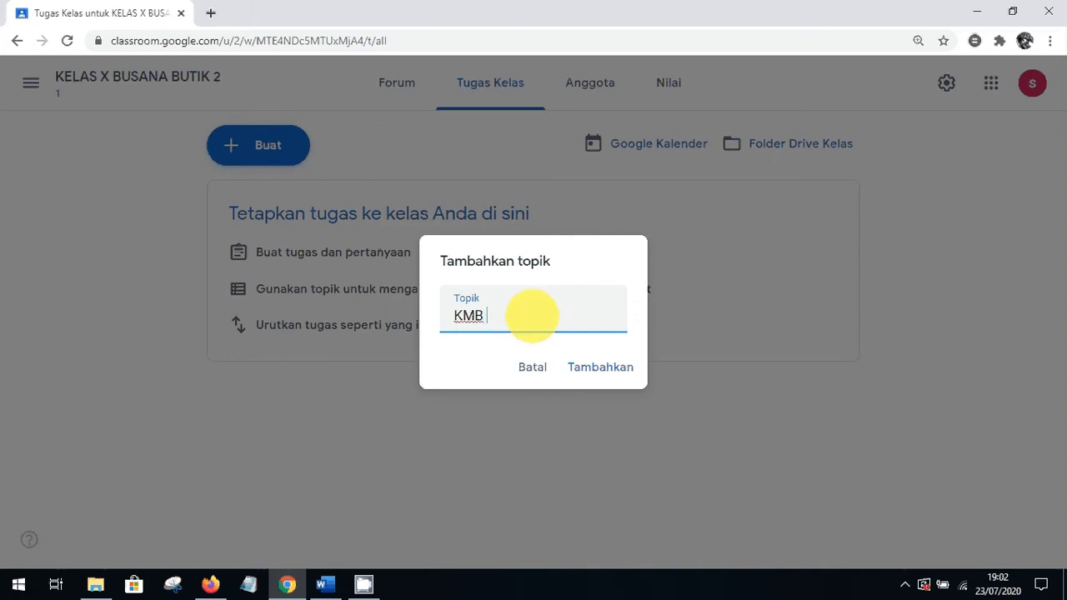
type("23 JULI 2020")
left_click(597, 367)
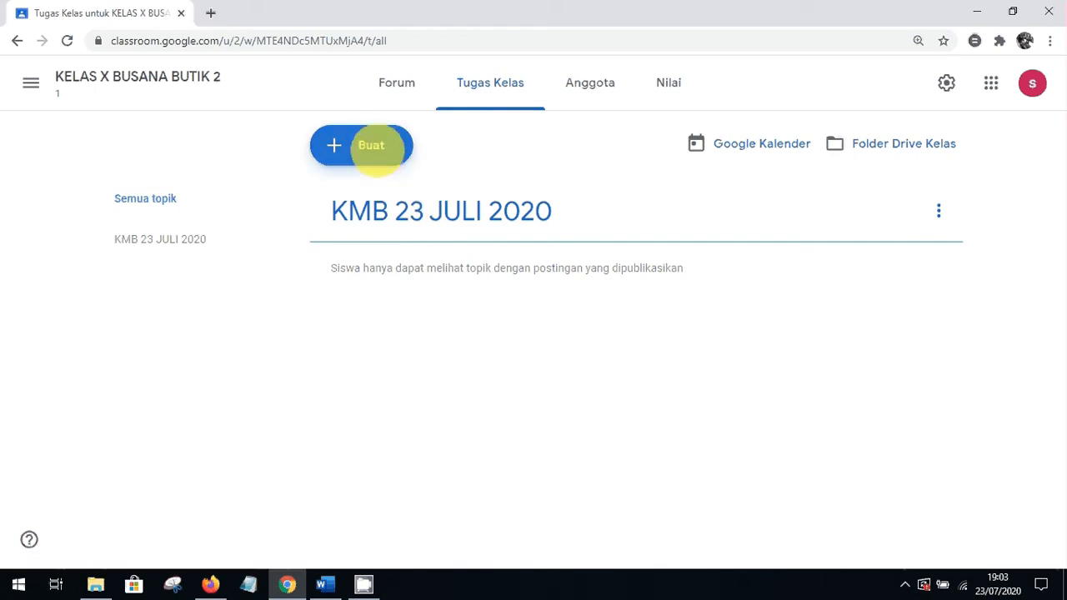
Start a multiple-choice question titled ABSEN SISWA
left_click(377, 146)
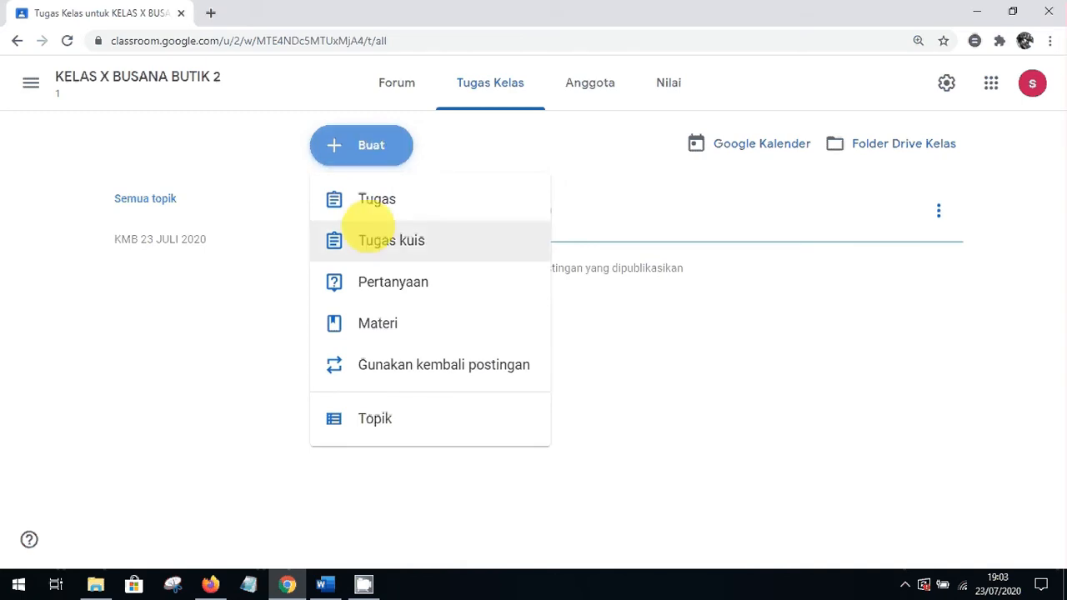
left_click(391, 286)
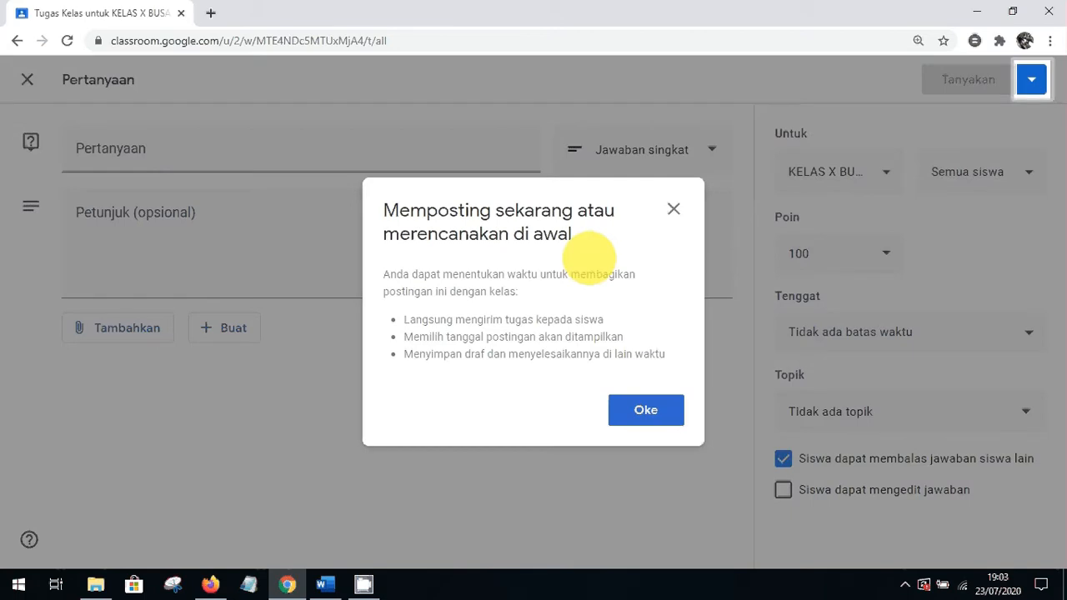
left_click(674, 208)
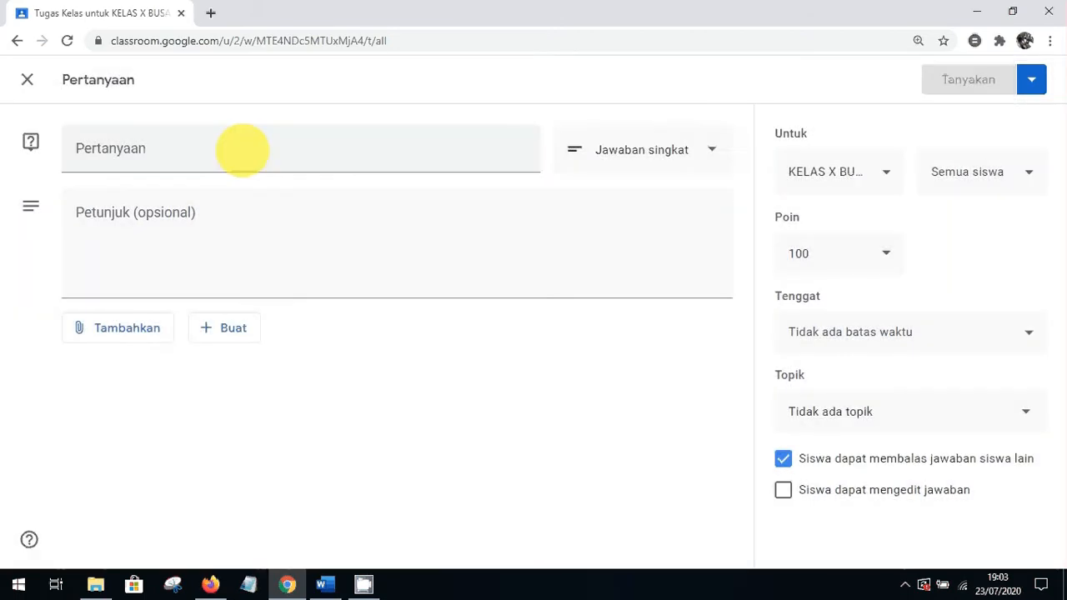
left_click(240, 149)
type("A")
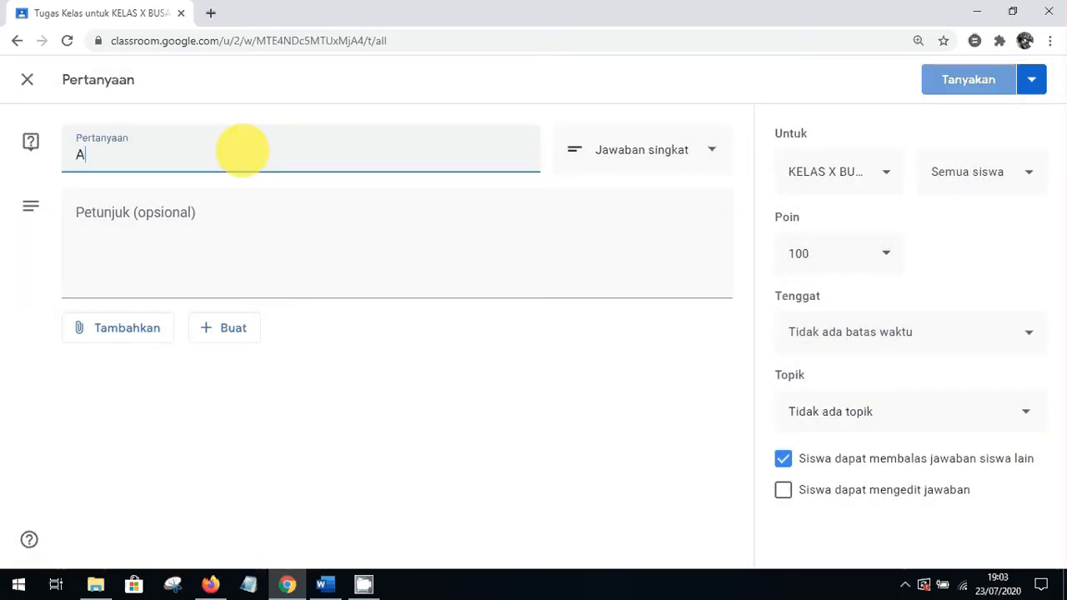
type("BSE")
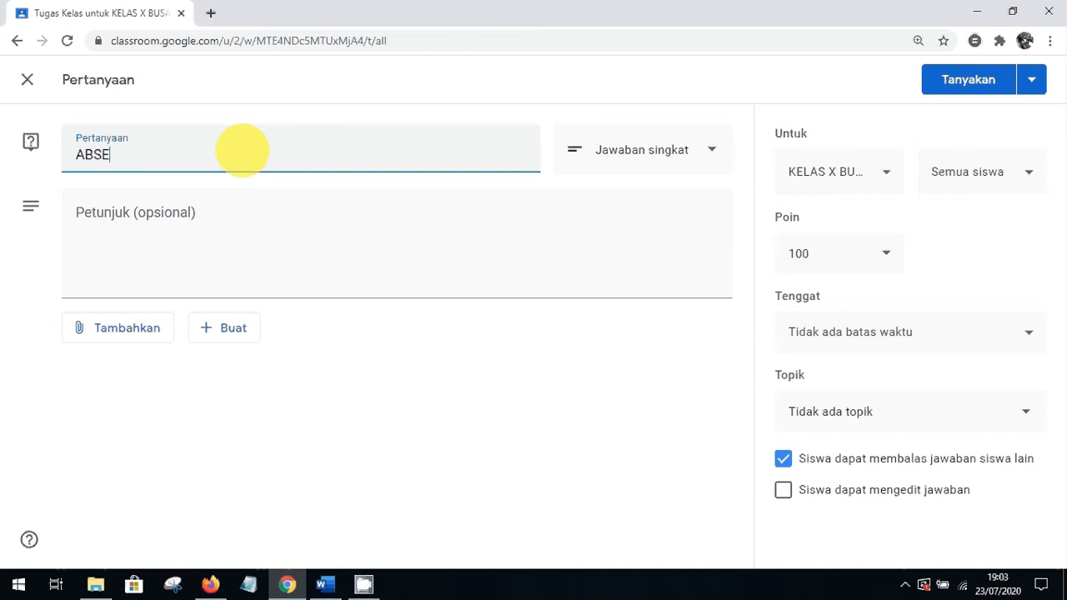
type("N SISWA")
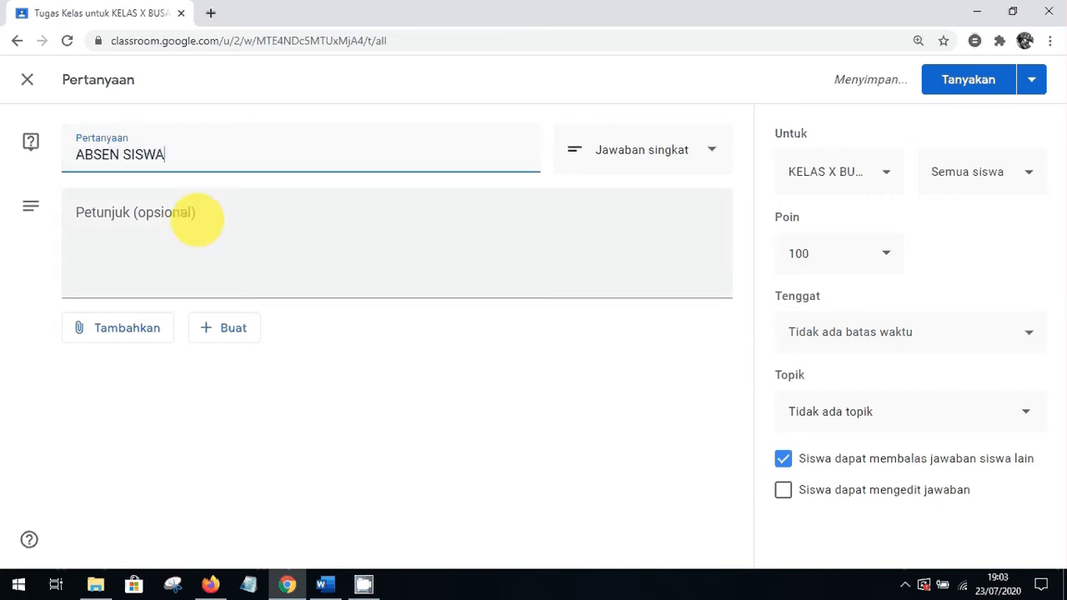
left_click(642, 148)
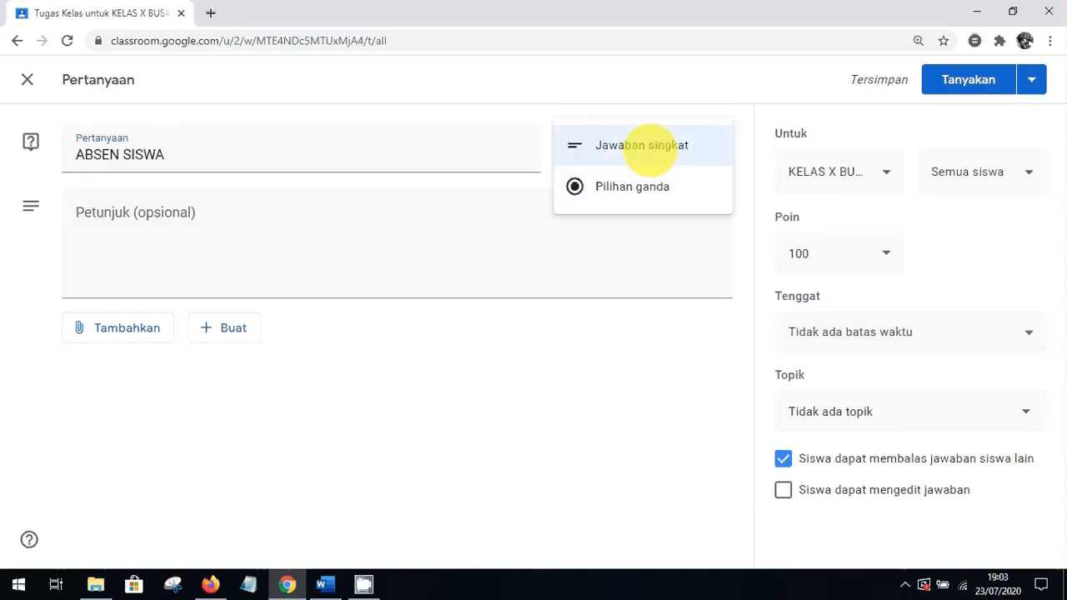
left_click(624, 187)
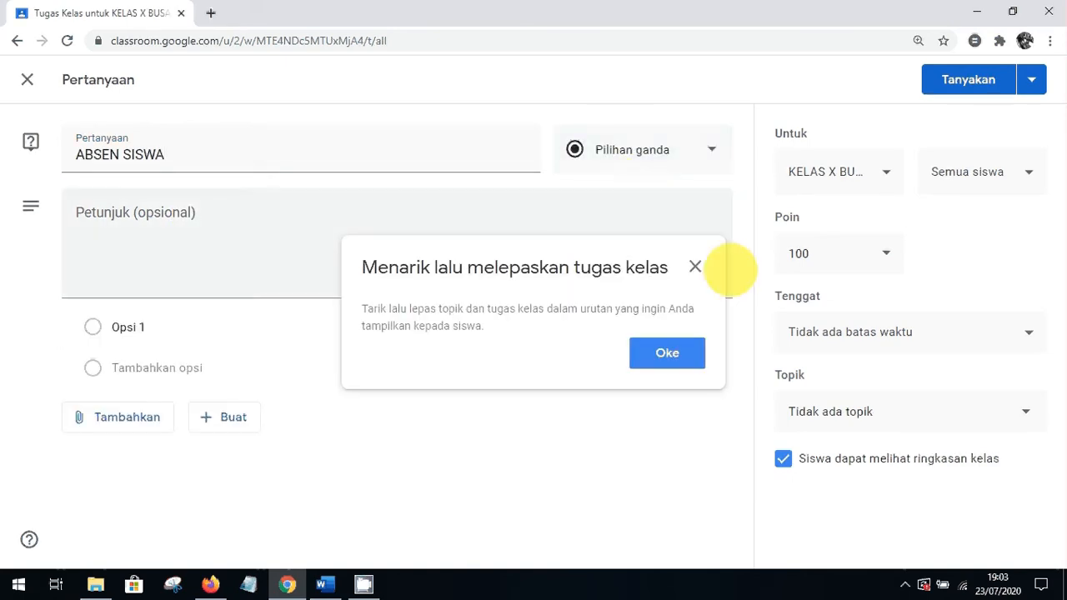
left_click(694, 267)
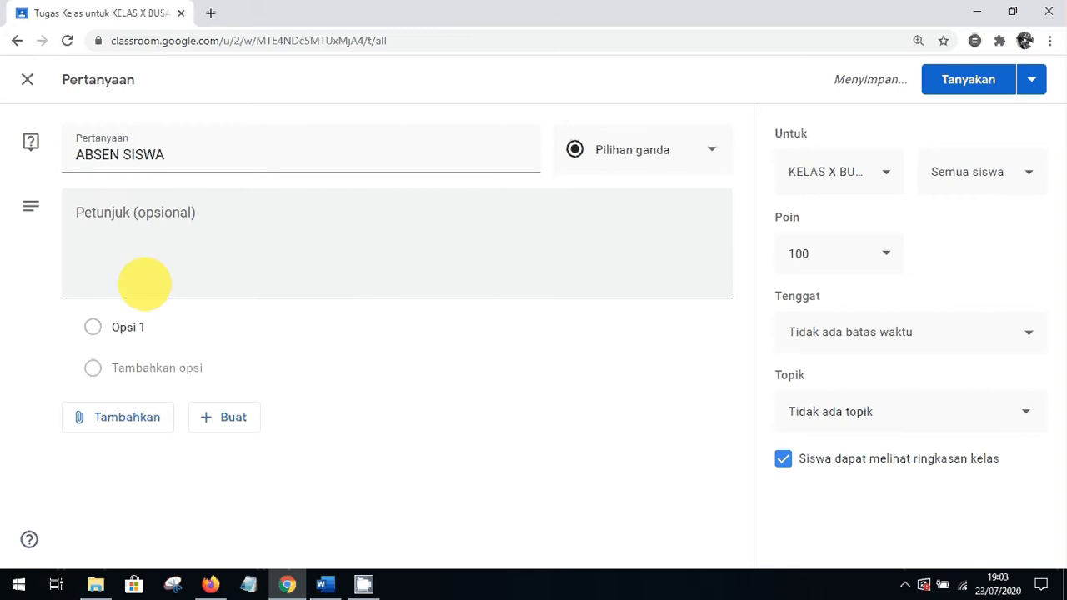
Add the instructions KLIK TOMBOL HADIR
left_click(113, 233)
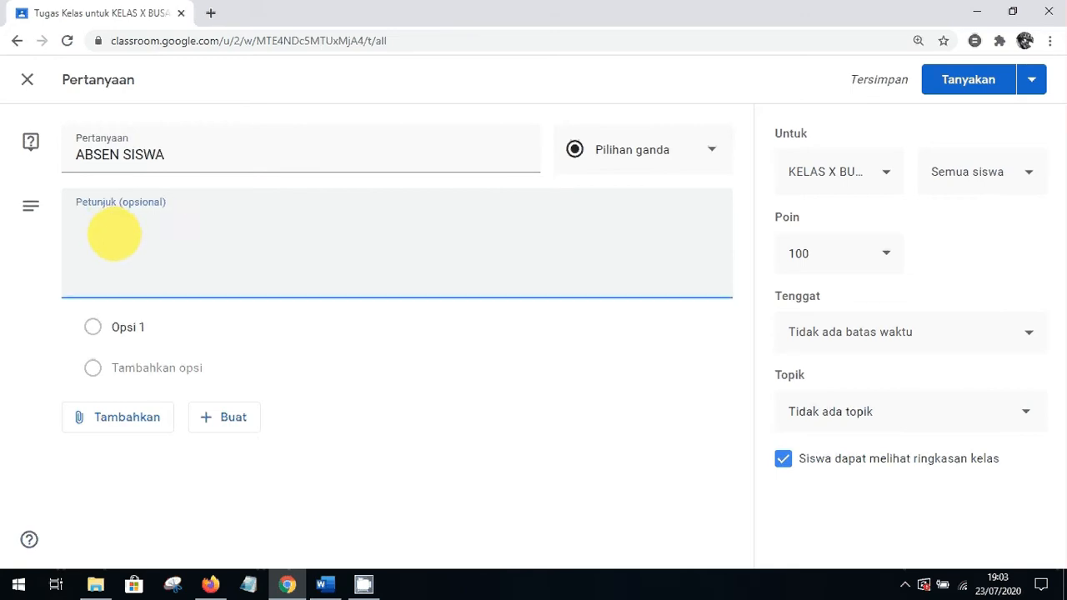
type("KLIK TO")
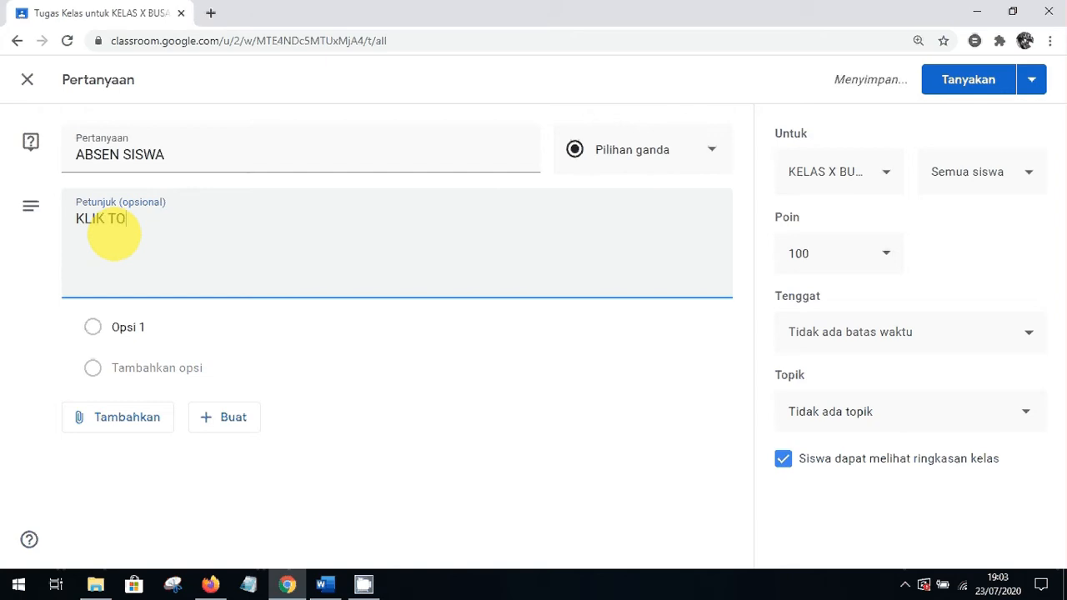
type("MBOL HARI")
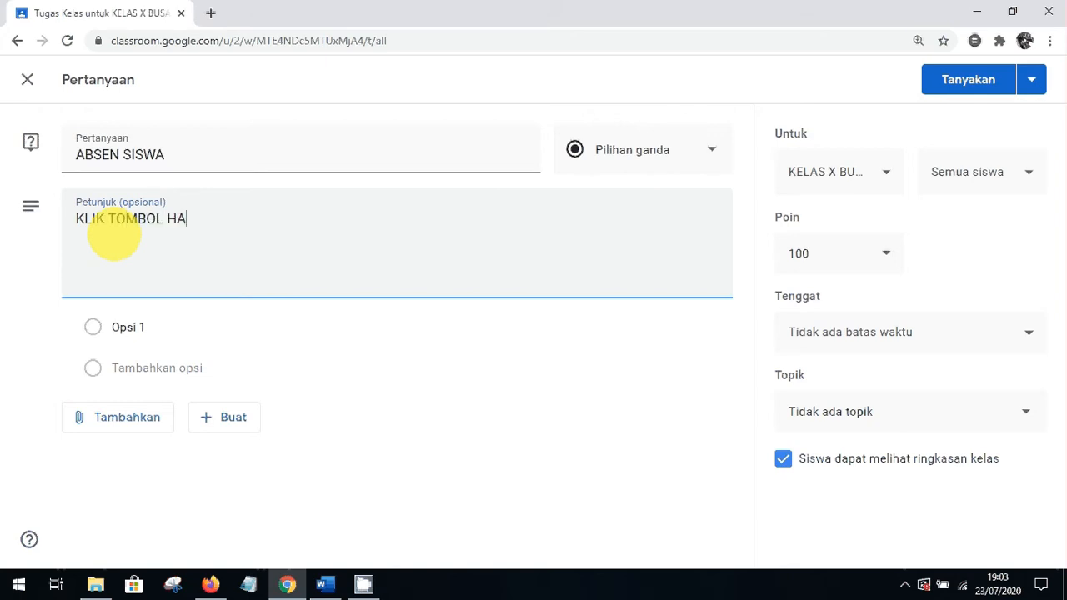
key("BackSpace")
key("BackSpace")
type("DIR")
Enter the answer options HADIR, IZIN and SAKIT
left_click(117, 327)
type("HADIR")
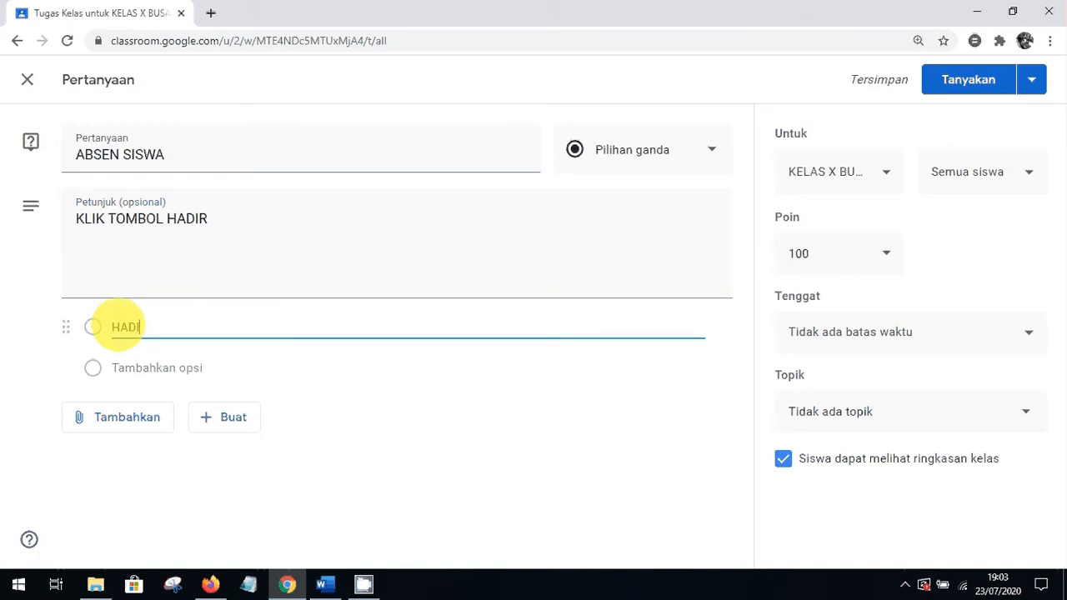
left_click(127, 373)
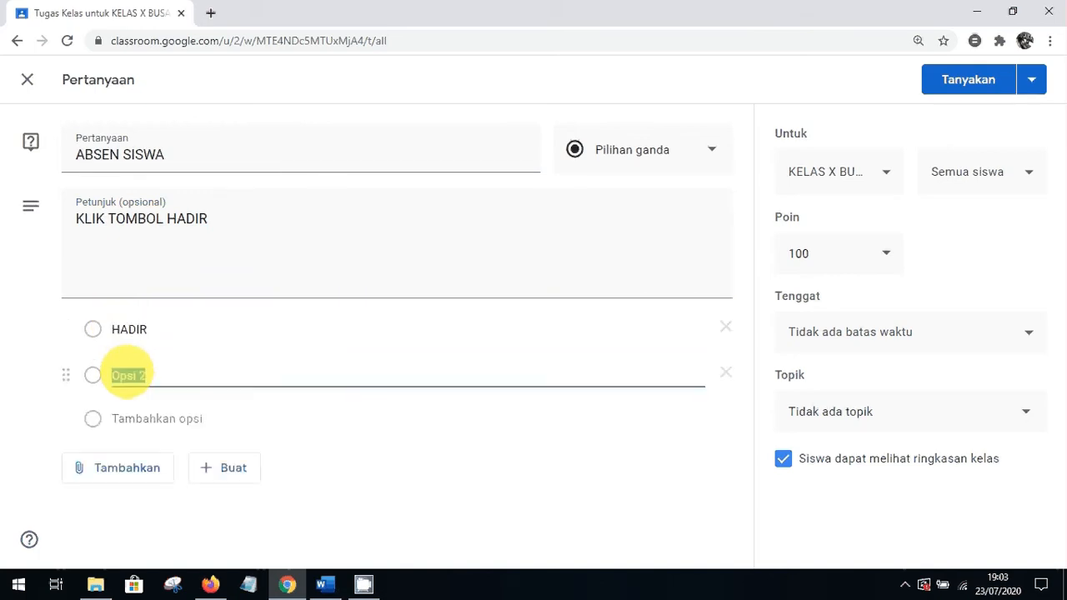
type("IZIN")
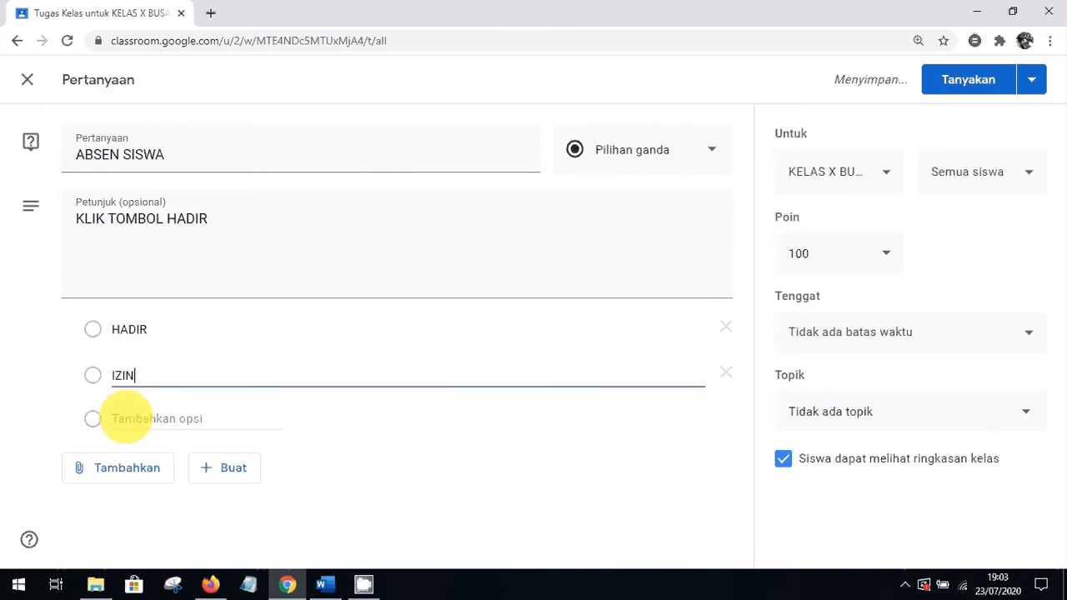
left_click(125, 419)
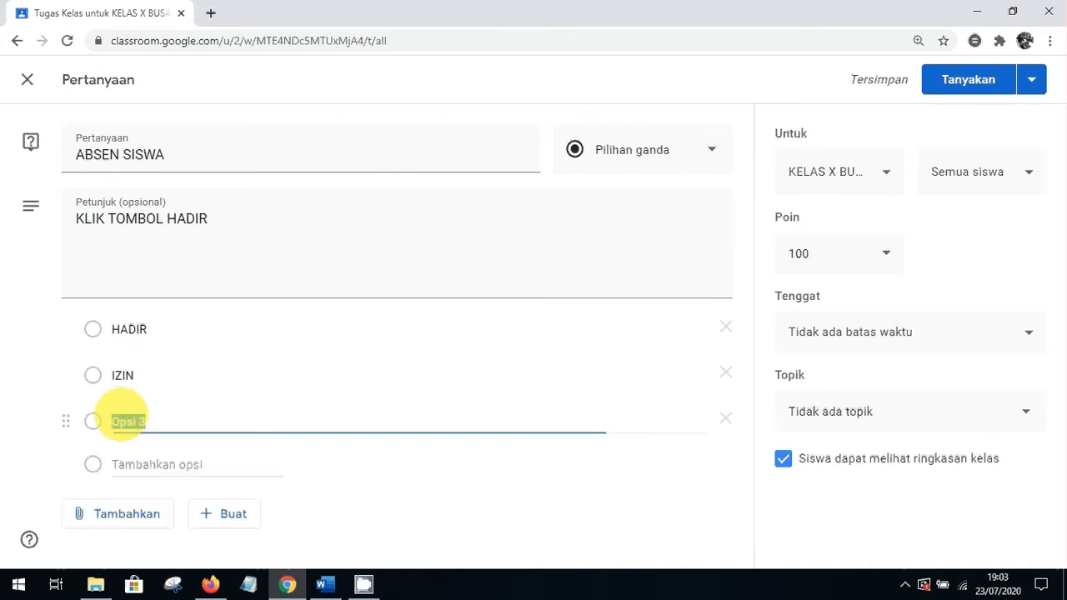
type("SAKI")
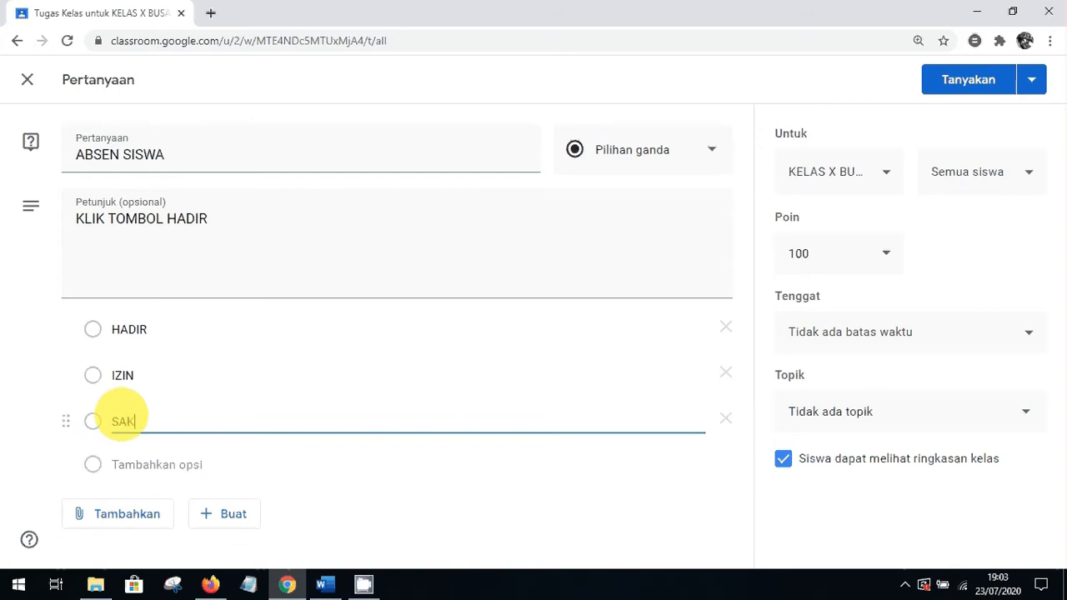
type("T")
left_click(20, 370)
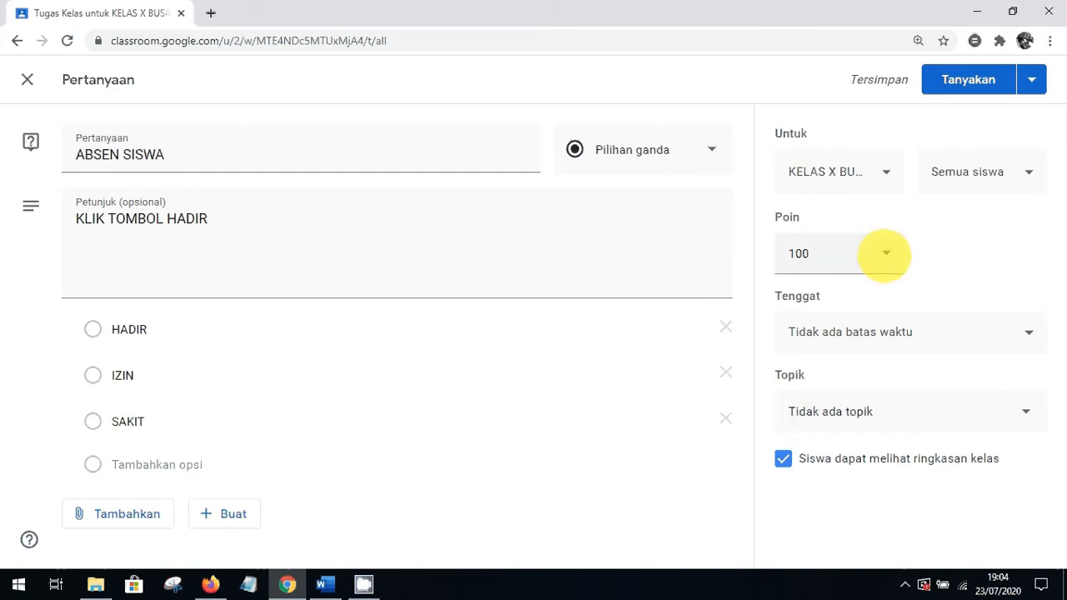
Make the question ungraded, target both classes, and file it under KMB 23 JULI 2020
left_click(886, 253)
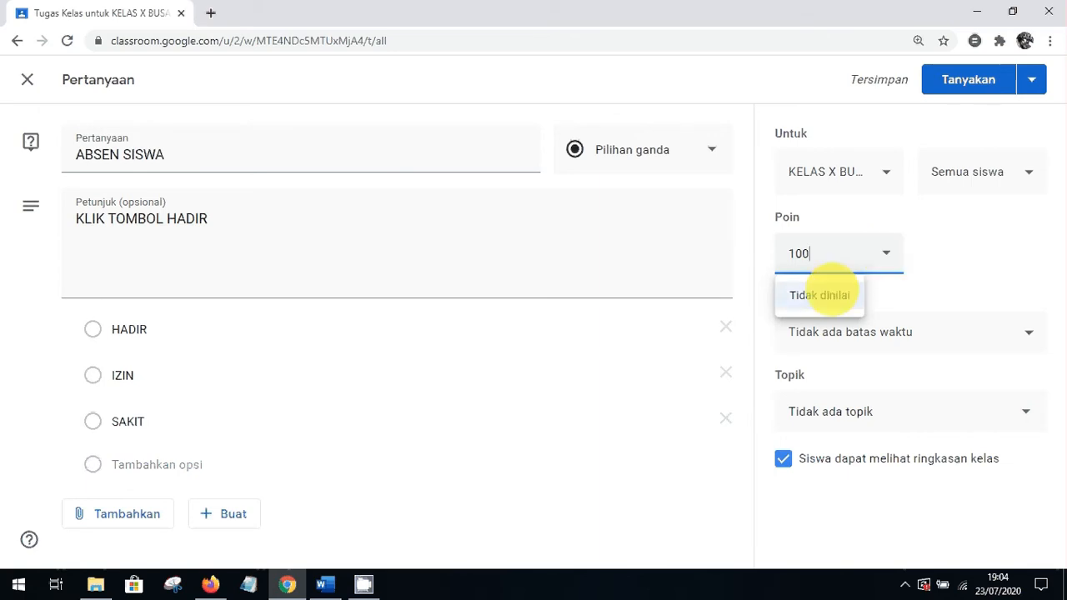
left_click(825, 295)
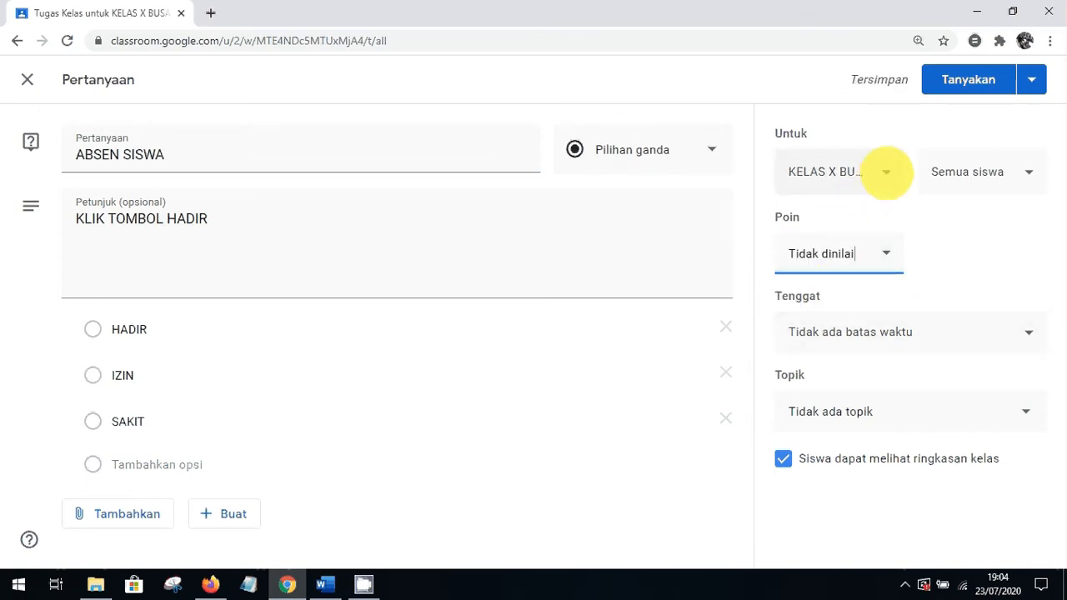
left_click(887, 172)
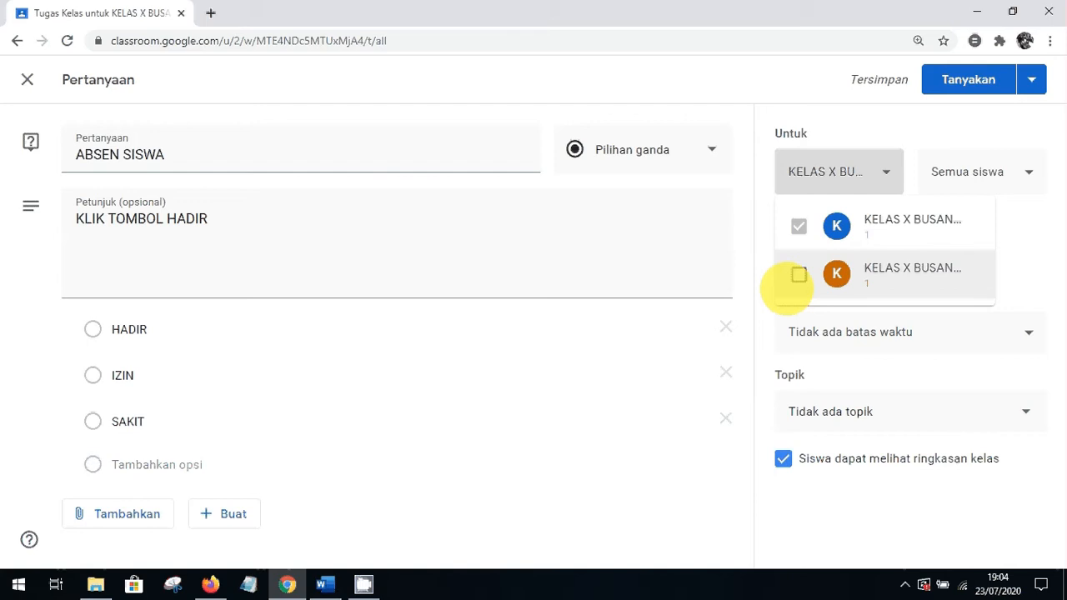
left_click(799, 275)
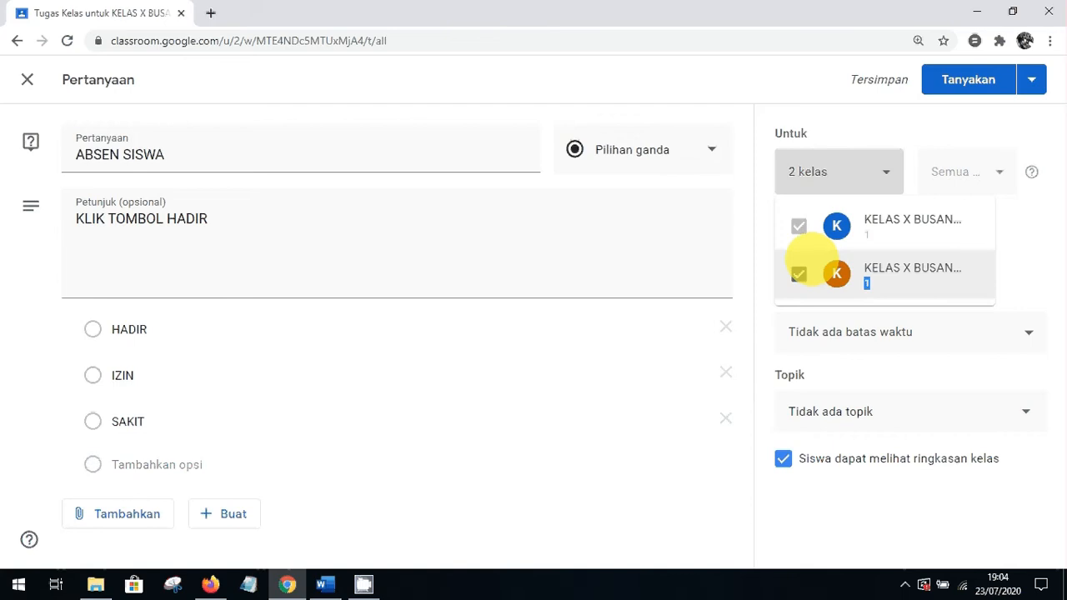
left_click(1039, 222)
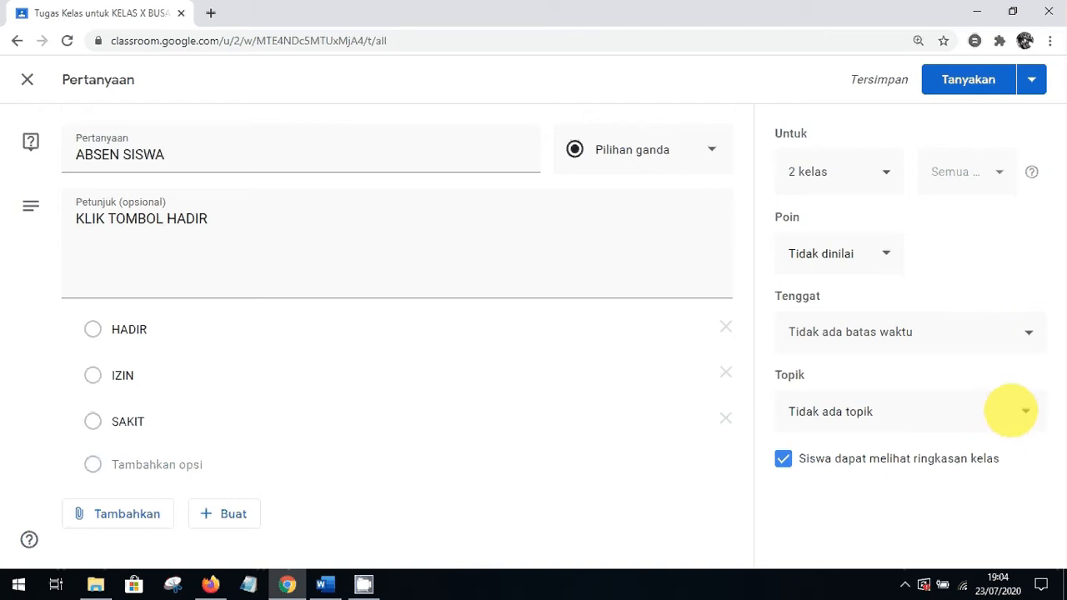
left_click(1010, 410)
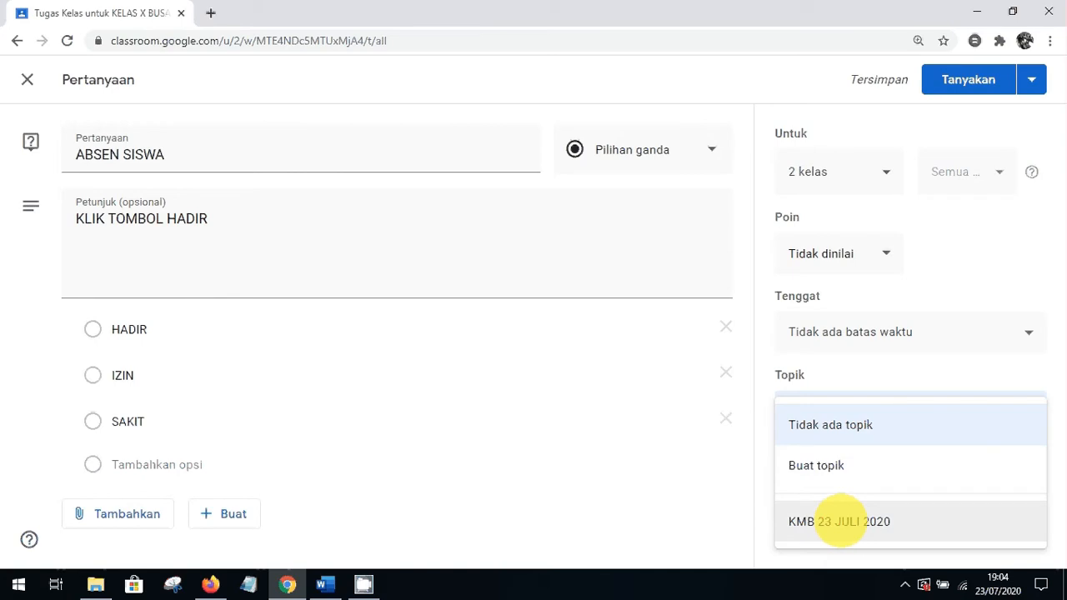
left_click(840, 522)
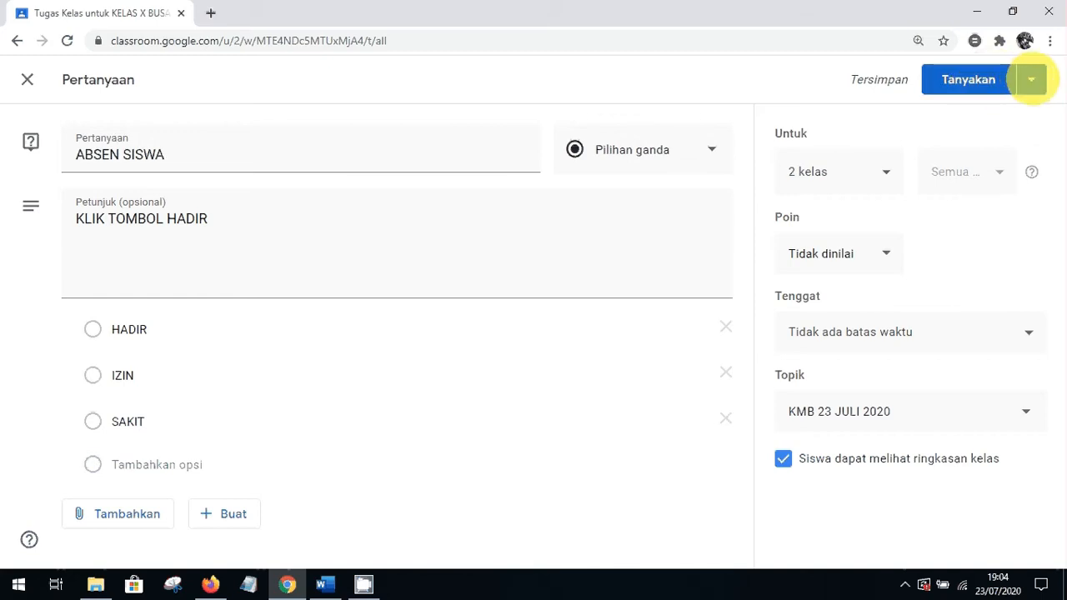
left_click(1031, 79)
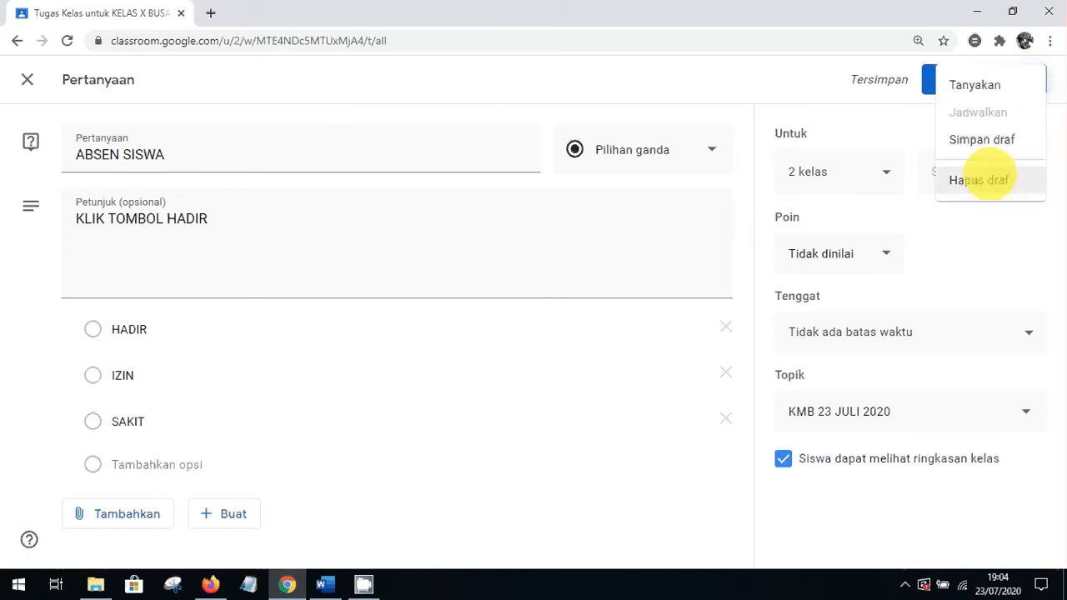
left_click(780, 75)
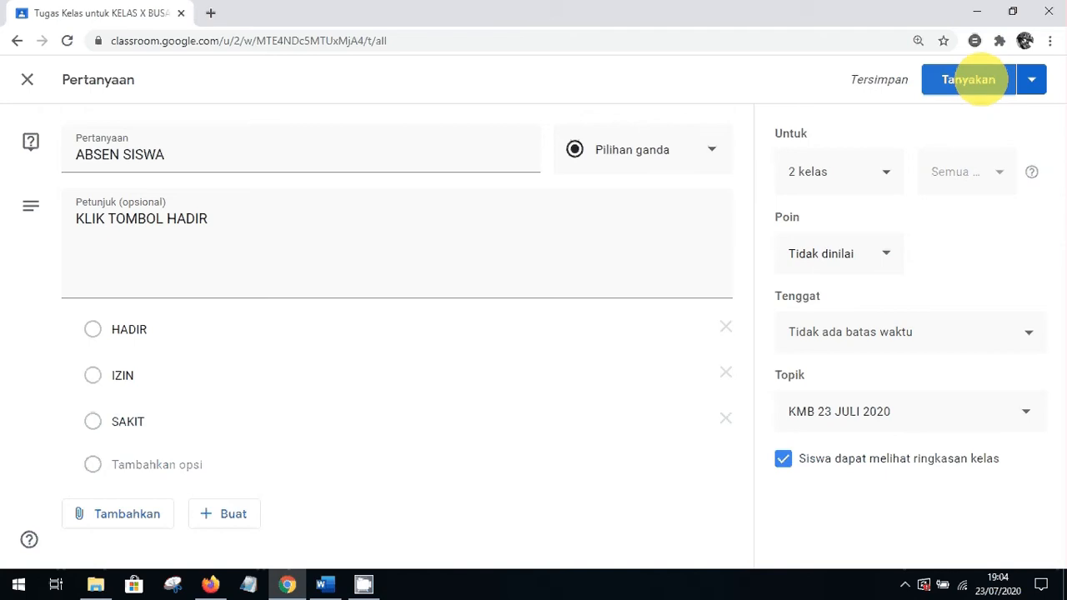
Post the ABSEN SISWA question and bring up the list of new post types
left_click(980, 80)
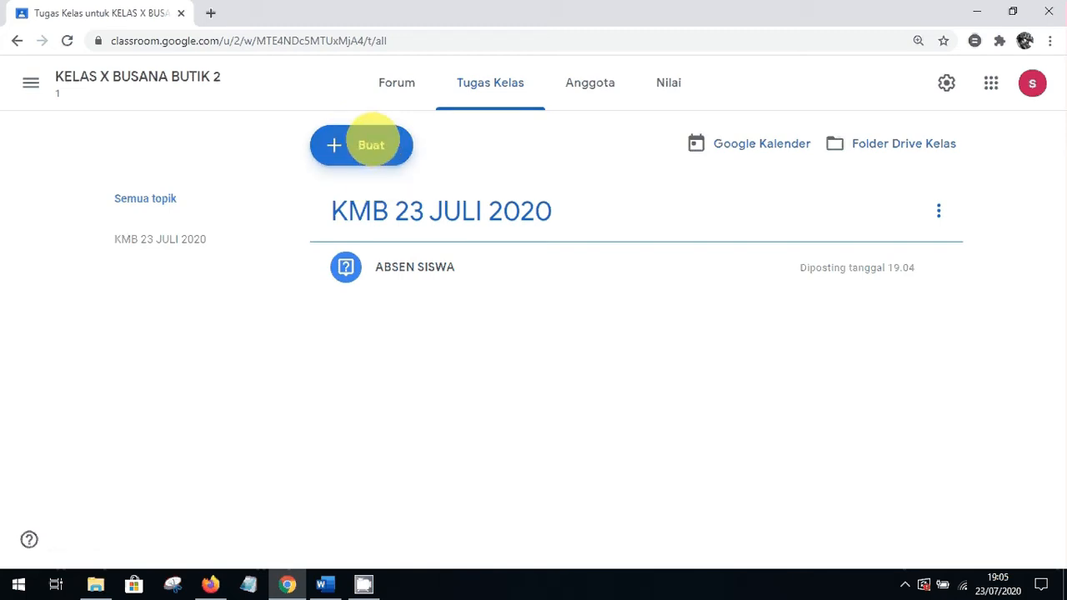
left_click(372, 145)
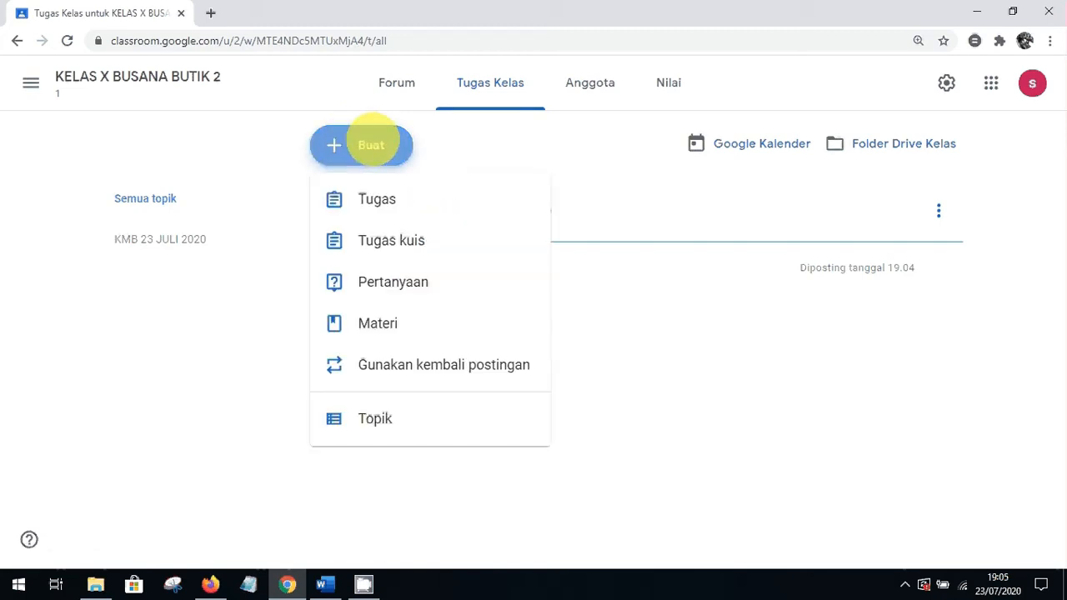
left_click(622, 170)
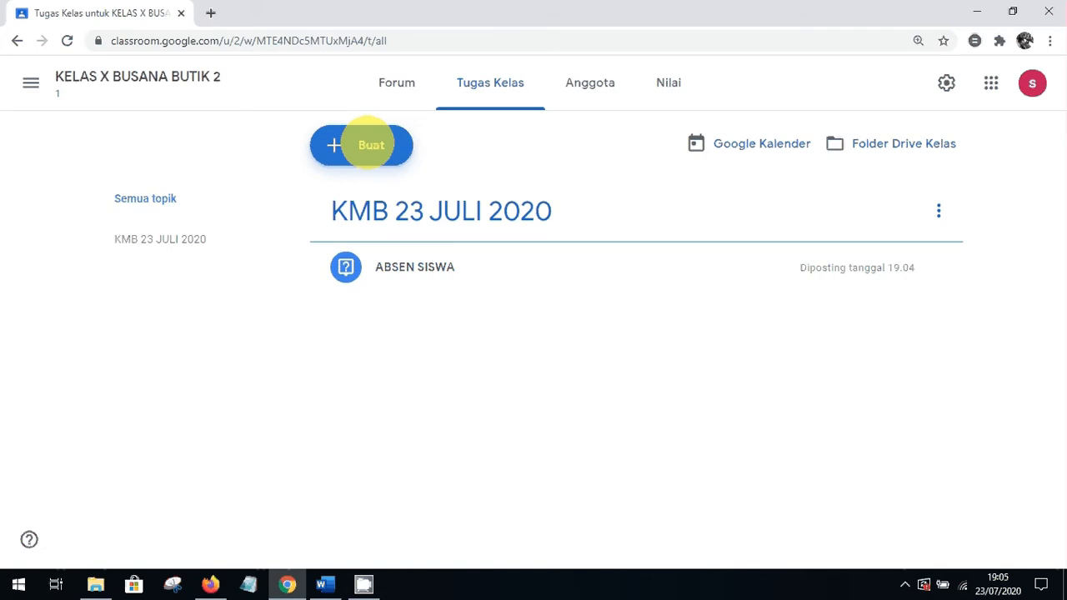
left_click(371, 145)
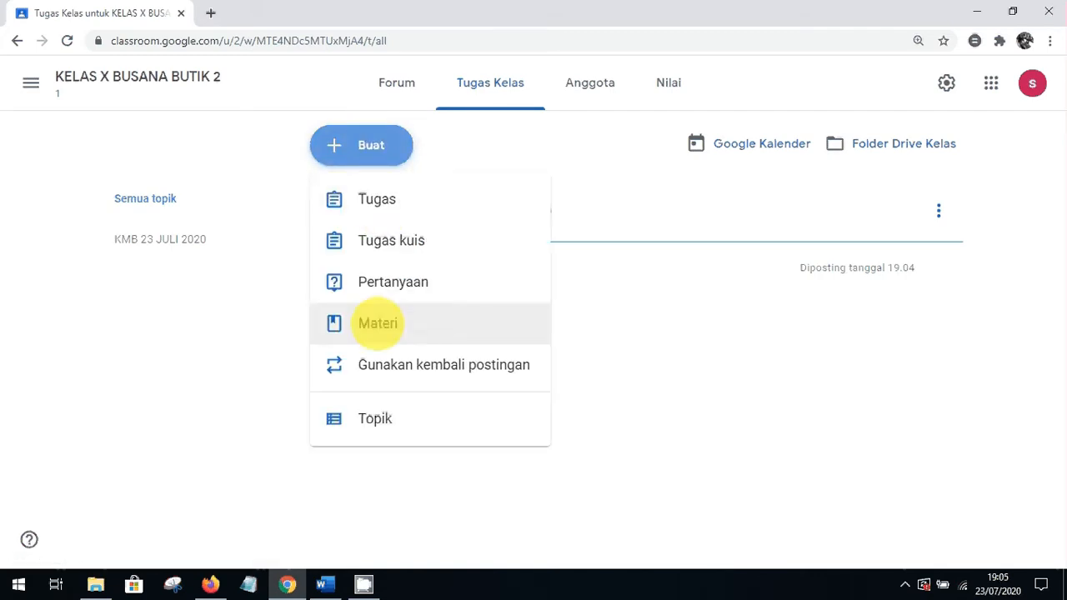
Start a new material titled KEWARANEGARAAN
left_click(378, 323)
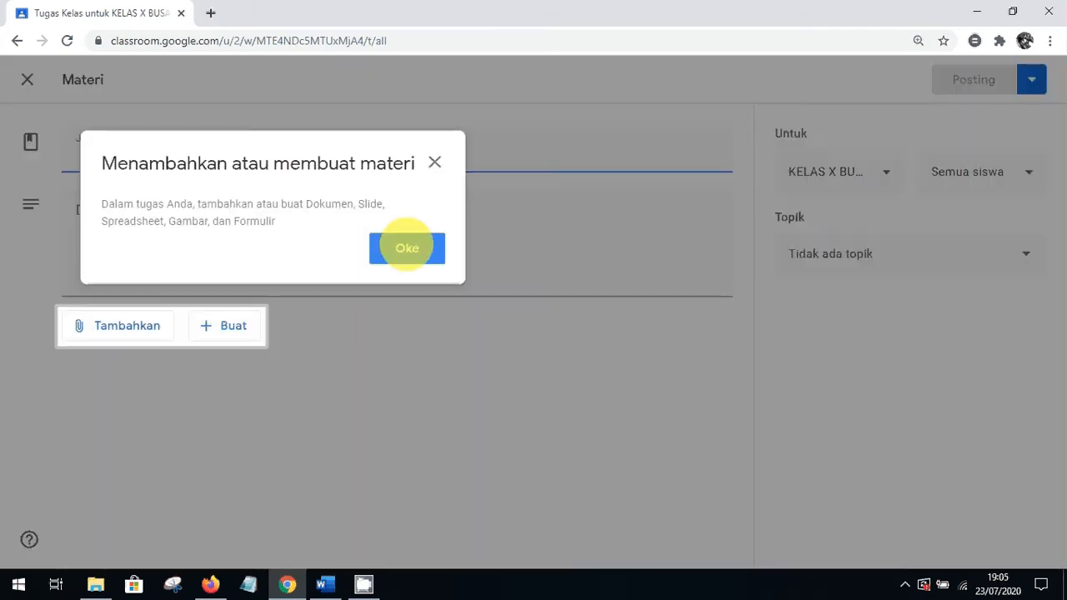
left_click(434, 162)
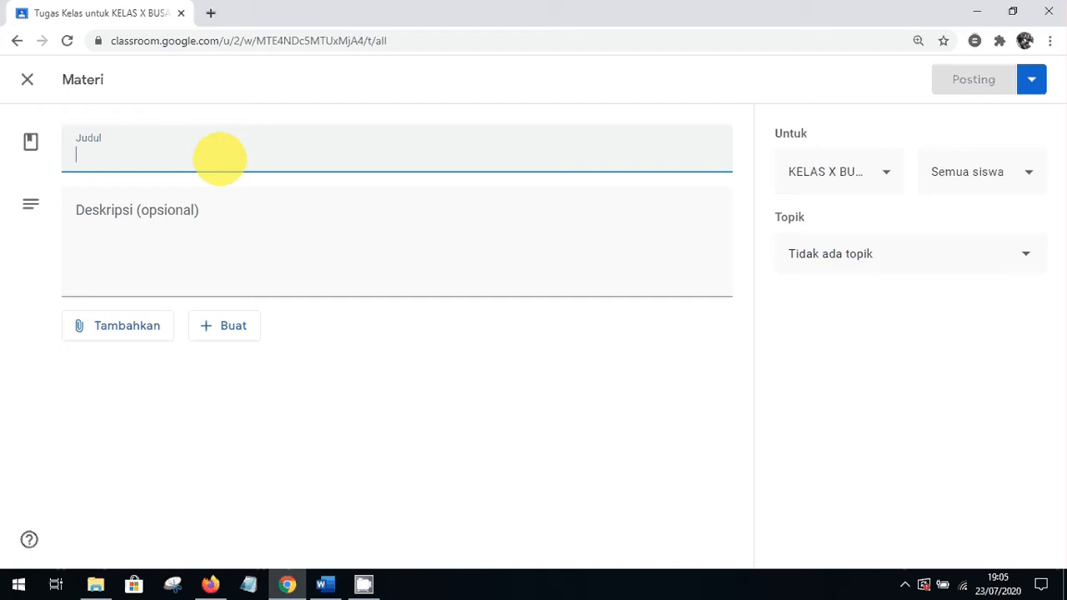
type("KEWAR")
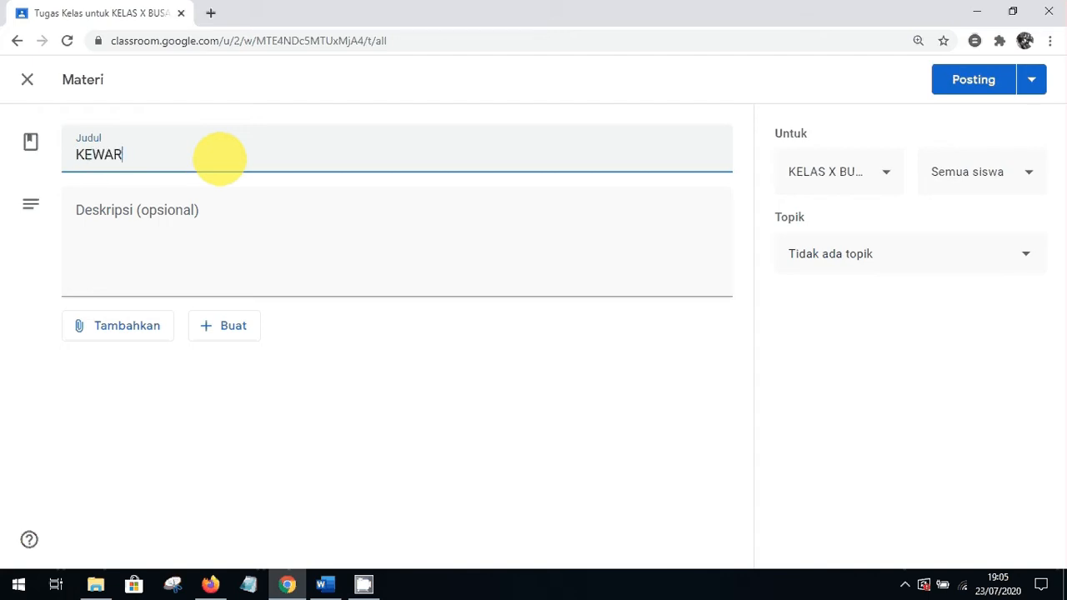
type("ANEGARAAN")
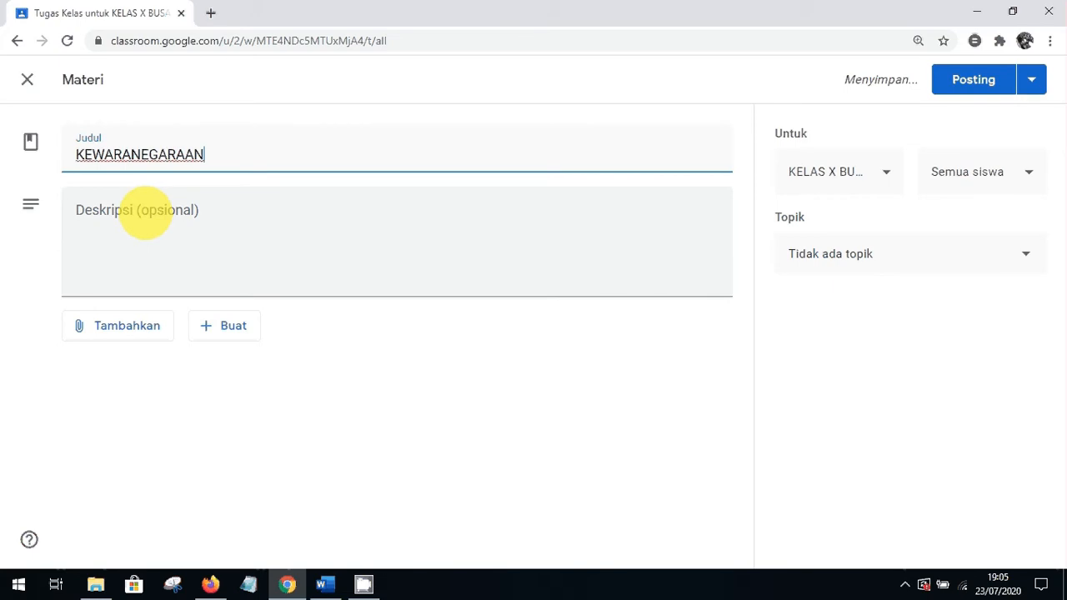
Give the material the description BACA DENGAN CERMAT
left_click(145, 212)
type("BACA")
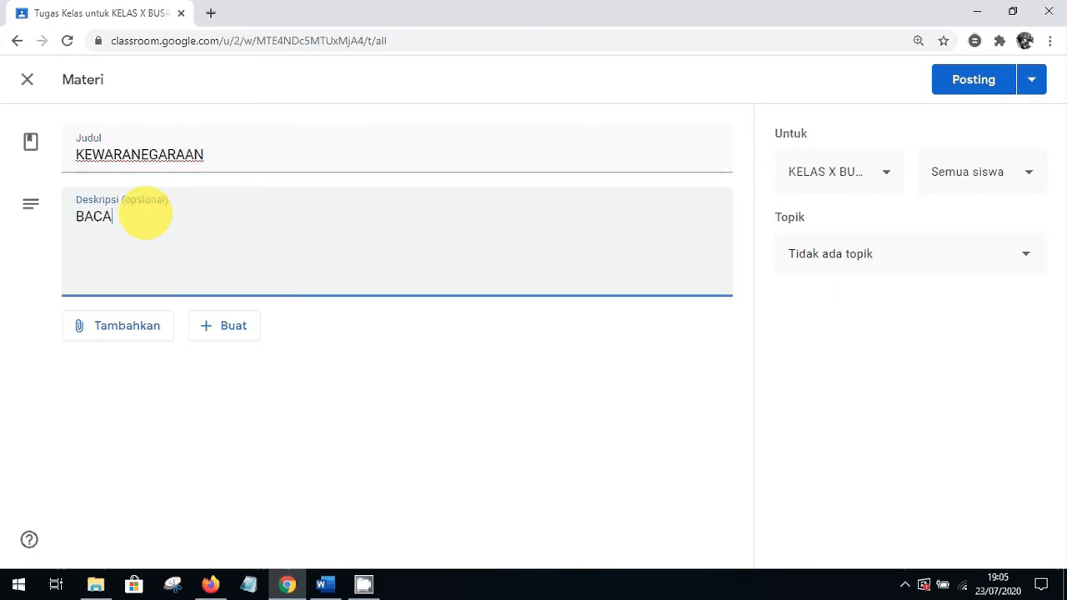
key("BackSpace")
key("BackSpace")
key("BackSpace")
key("BackSpace")
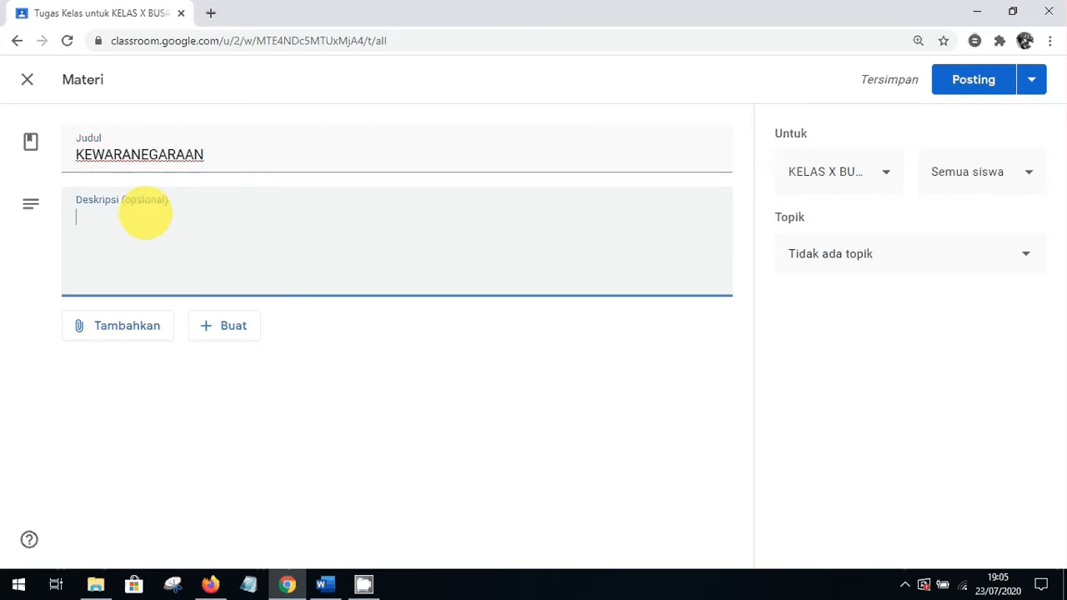
type("BACAR")
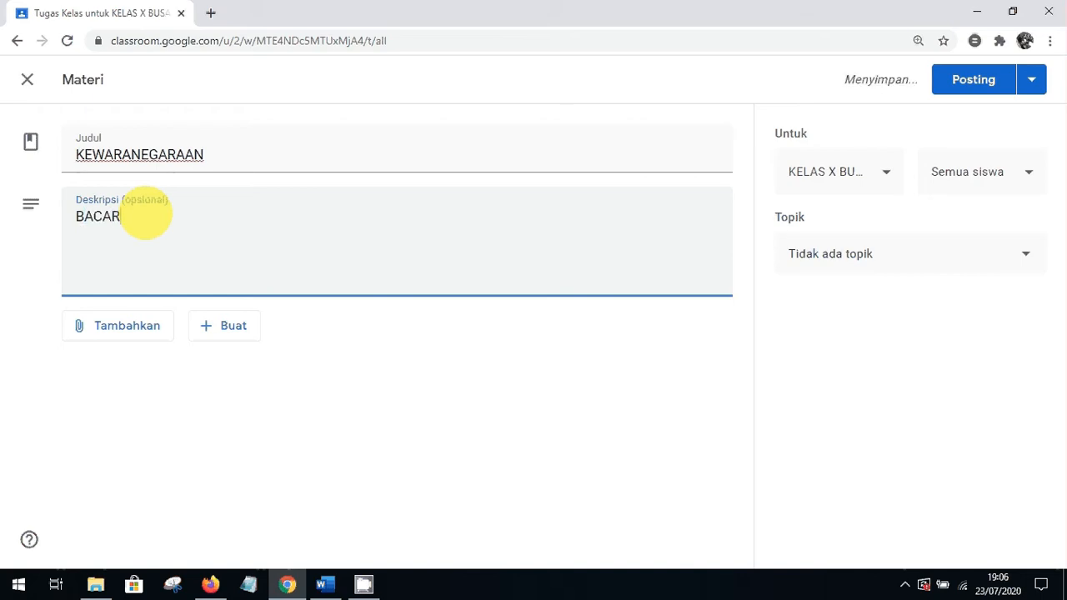
key("BackSpace")
type("DENGAN")
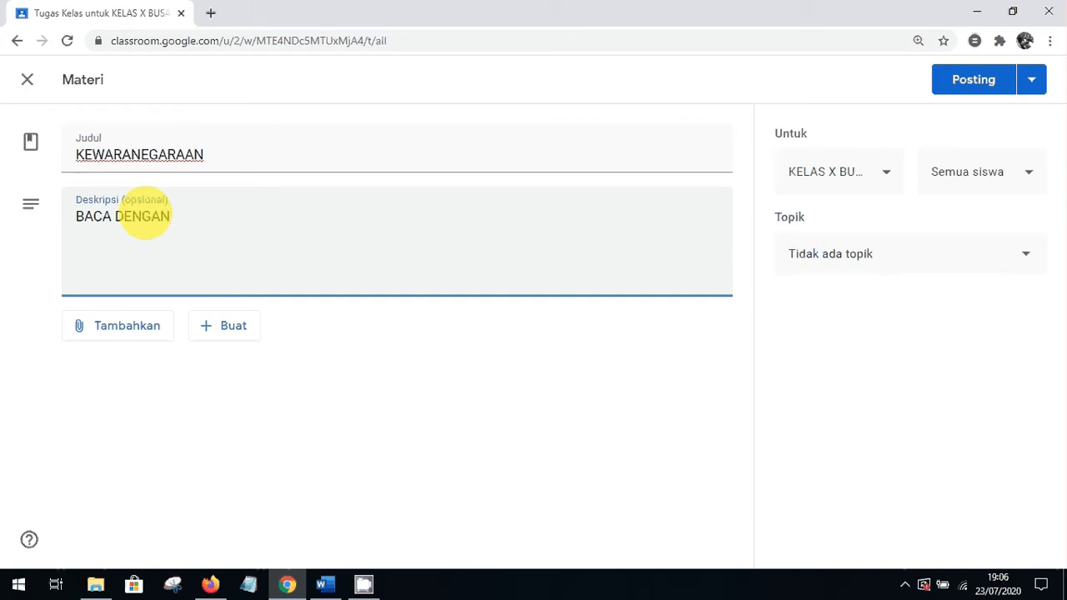
type(" C")
type("MAT")
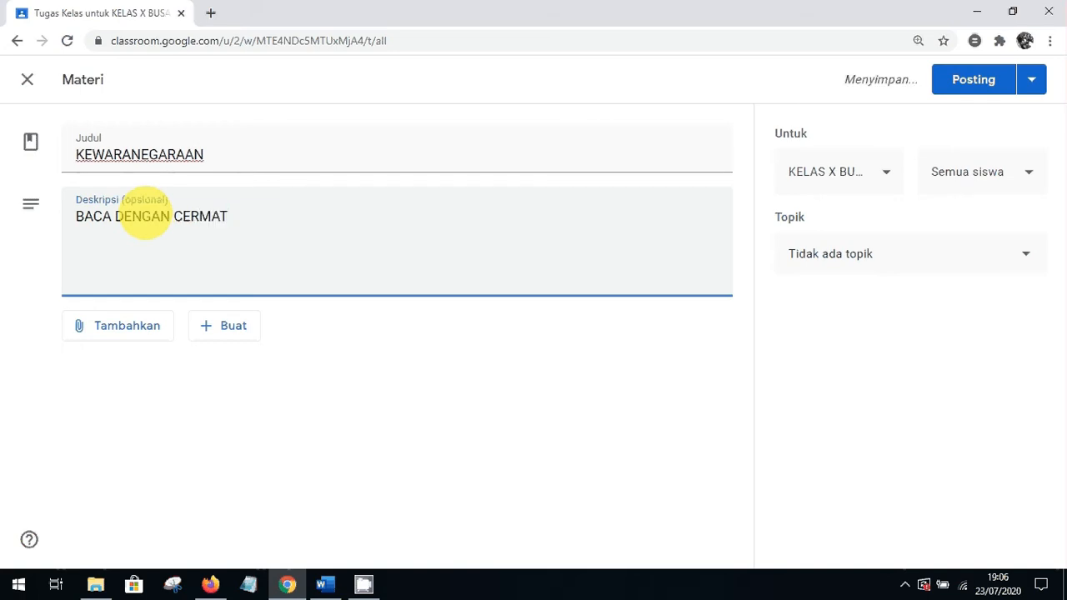
left_click(371, 398)
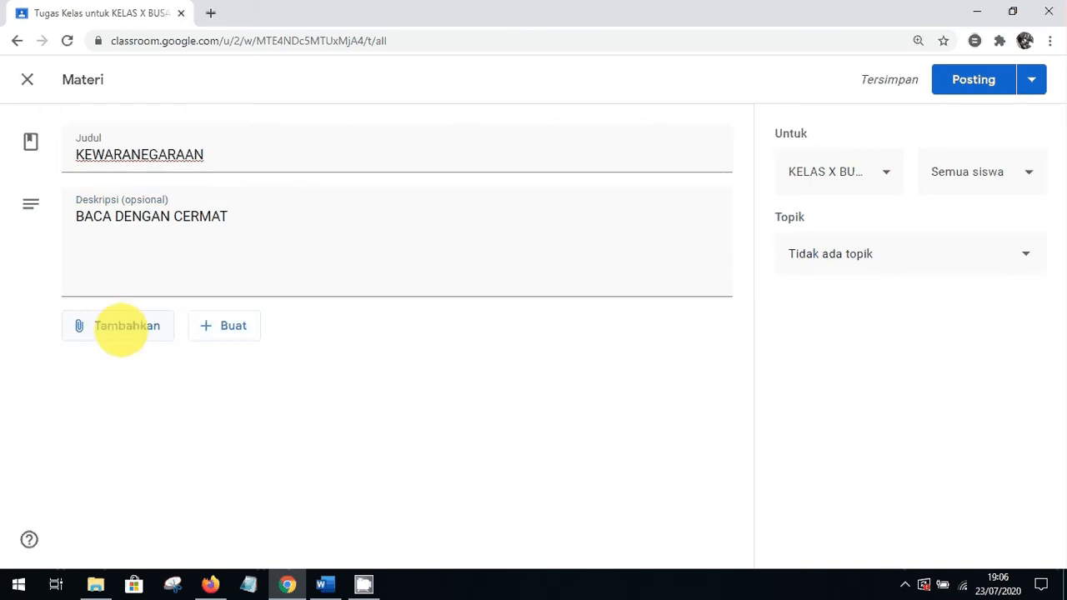
Upload pkn x skk 02 juni 09.30-11.00.docx from Local Disk (E:) as an attachment
left_click(121, 327)
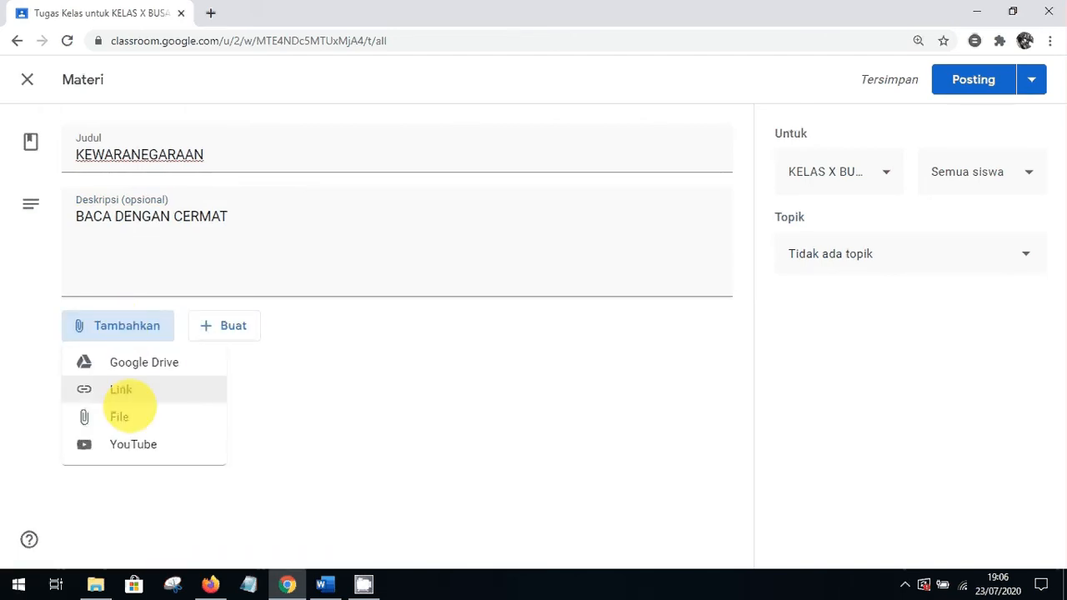
left_click(125, 420)
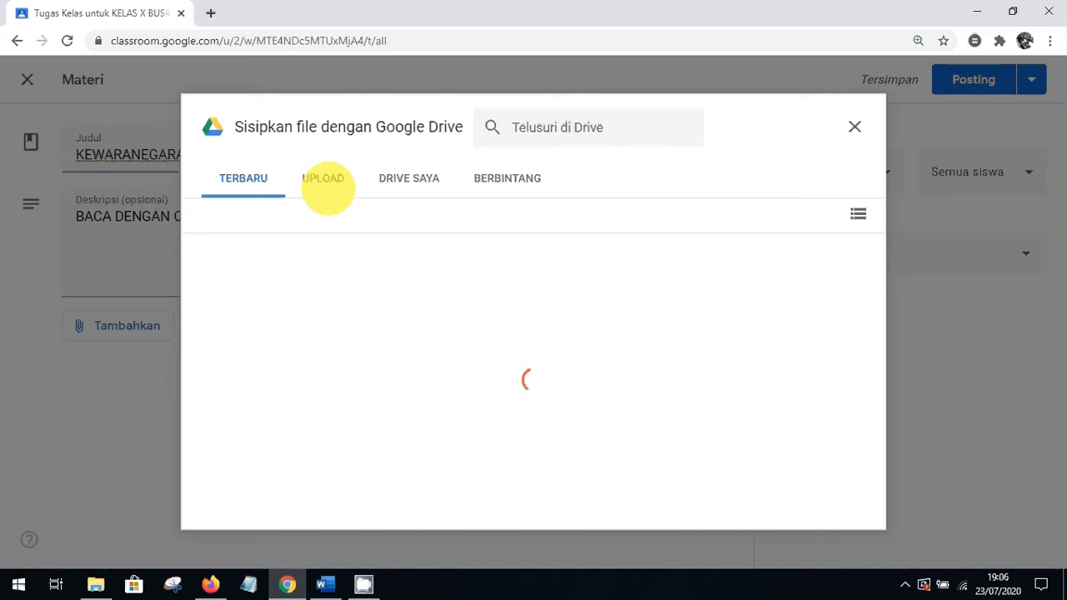
left_click(326, 180)
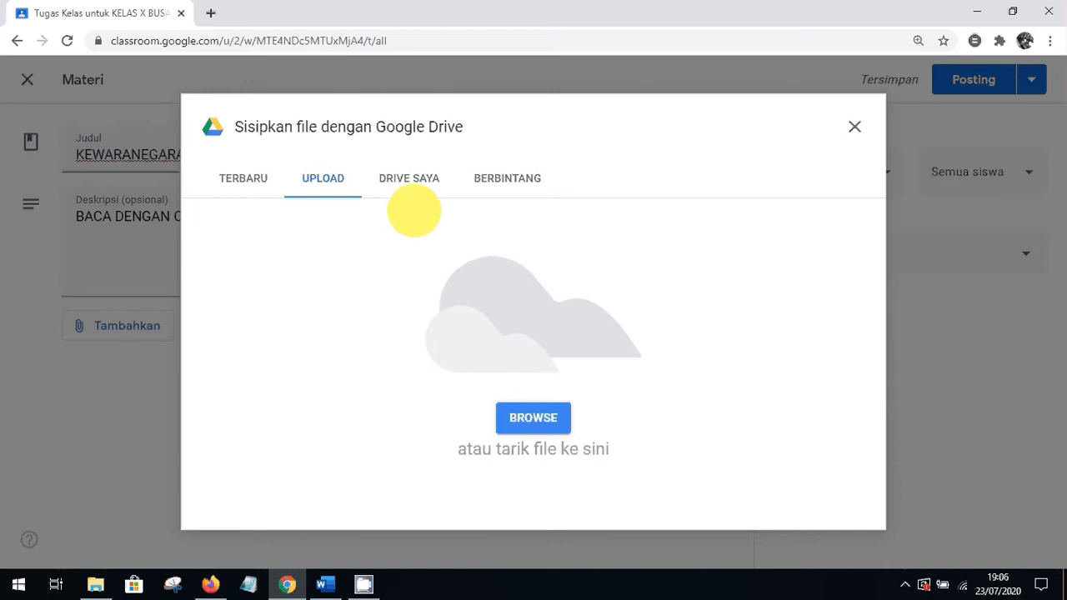
left_click(534, 417)
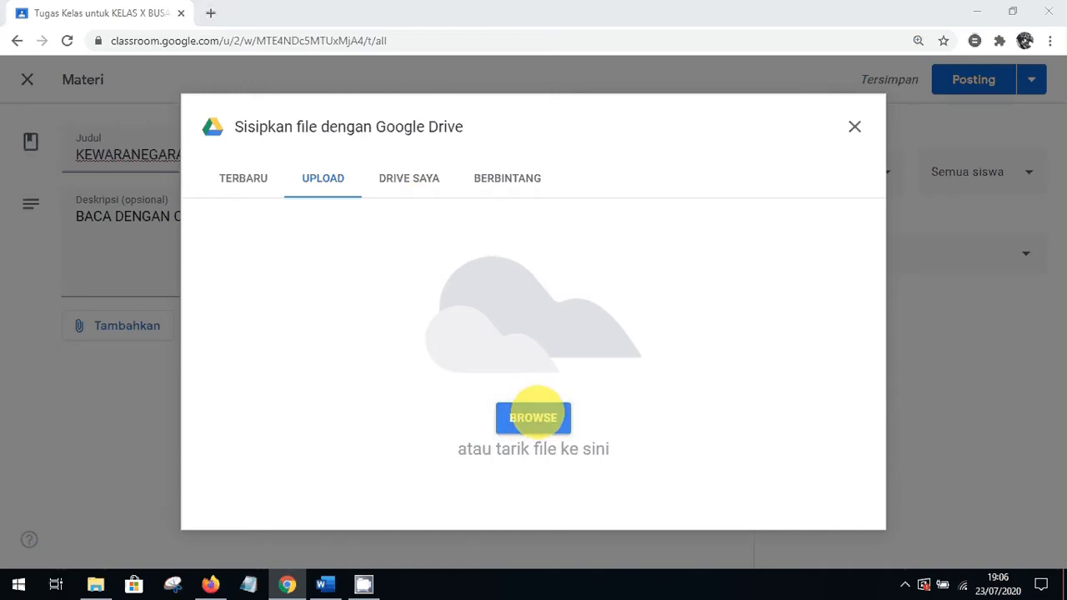
scroll(120, 175, "down", 1)
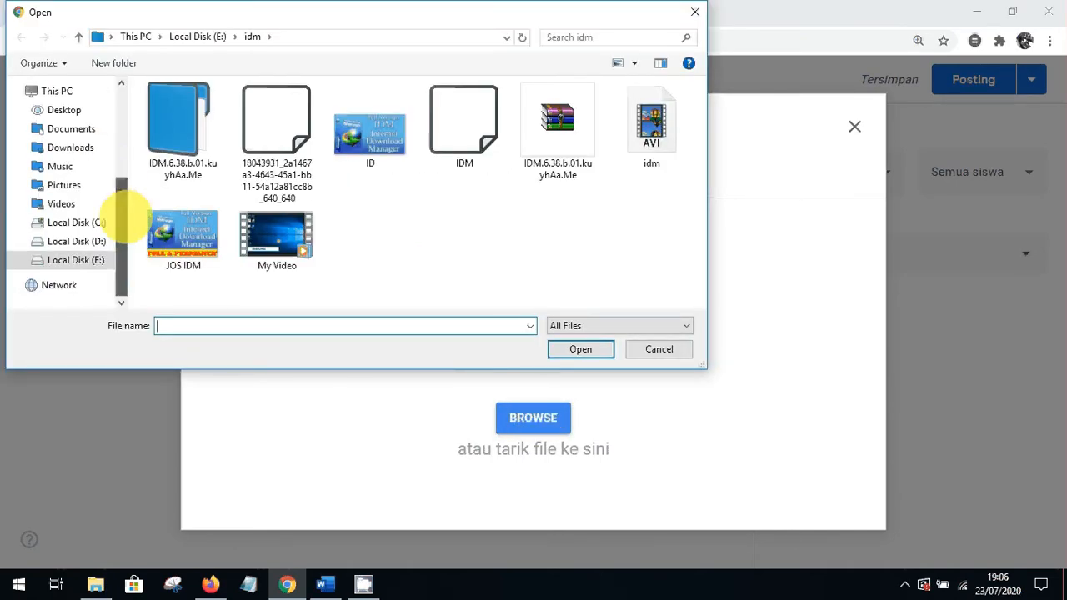
left_click(75, 260)
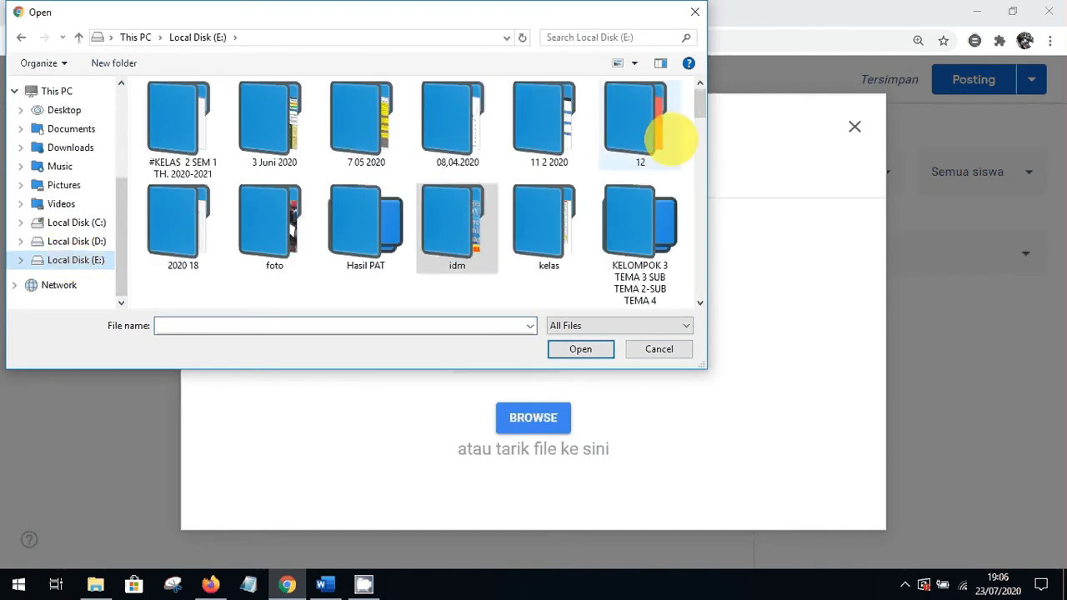
left_click_drag(698, 102, 699, 248)
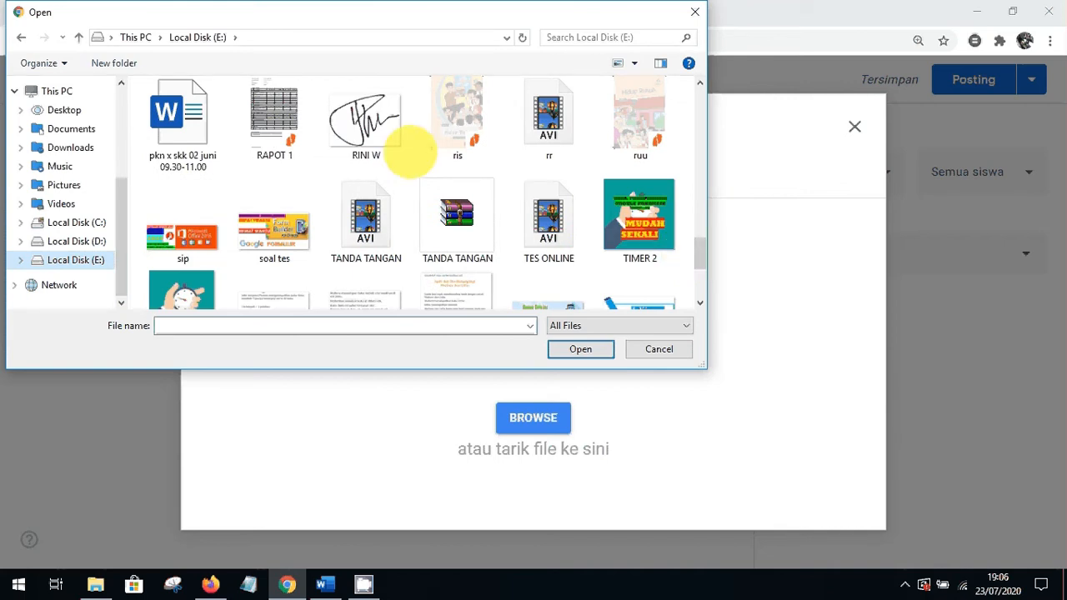
double_click(188, 117)
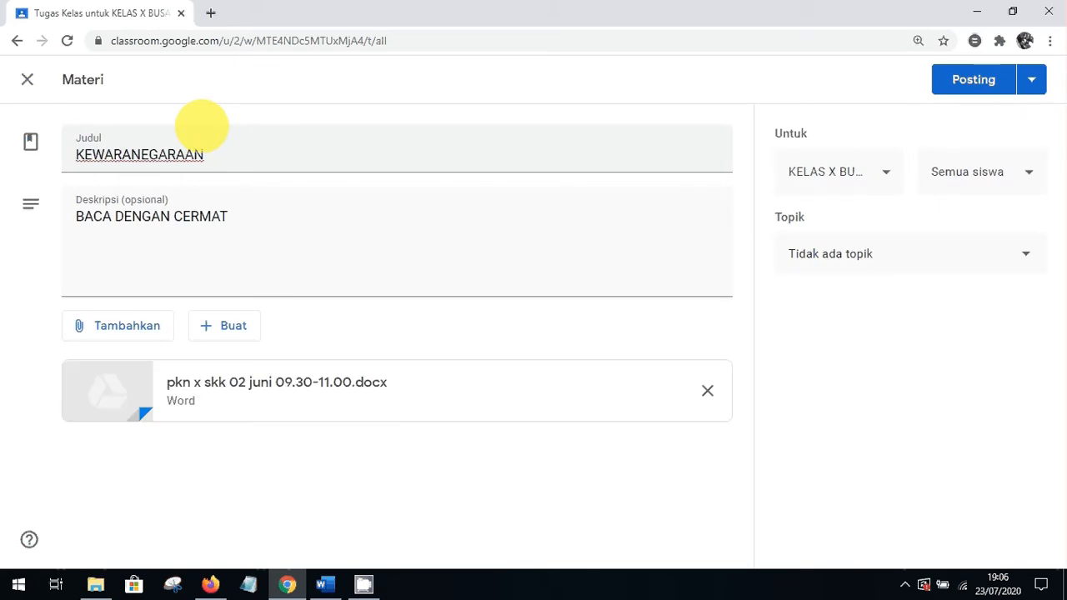
left_click(81, 326)
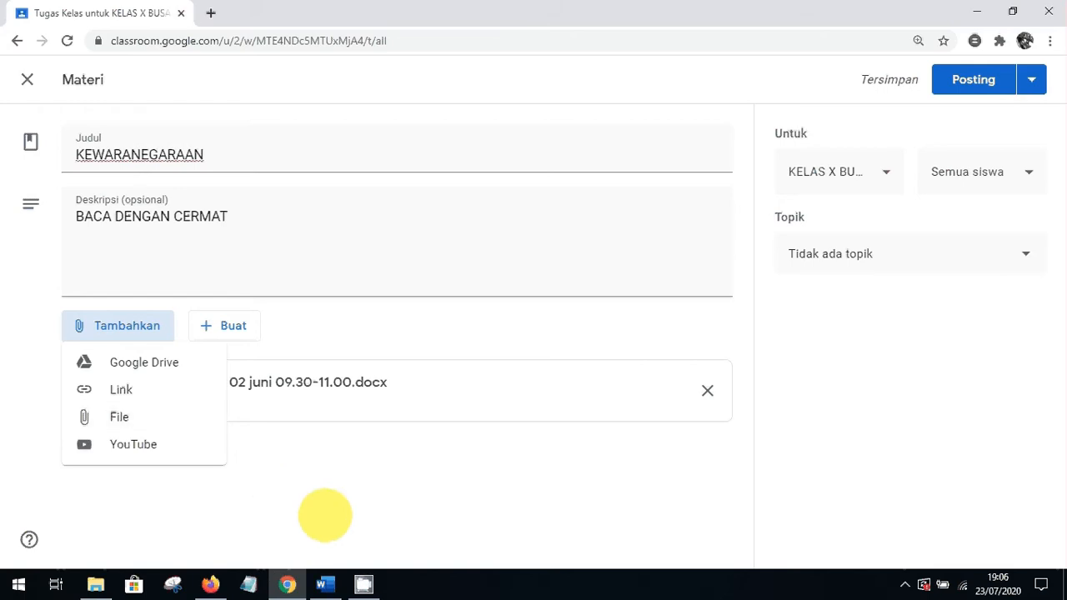
left_click(325, 515)
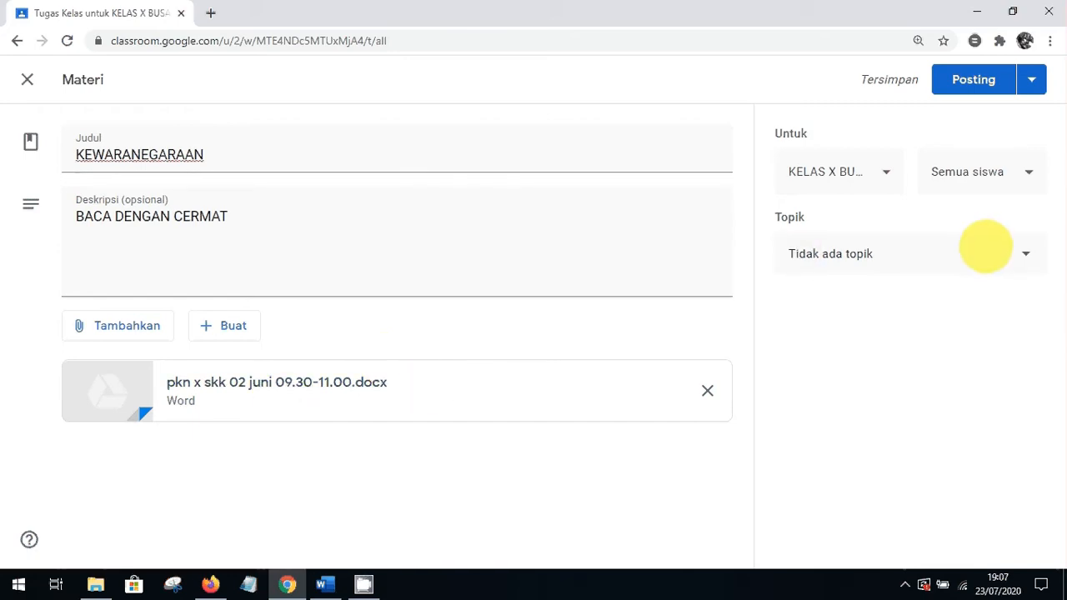
Assign the material to topic KMB 23 JULI 2020 and to both classes
left_click(985, 247)
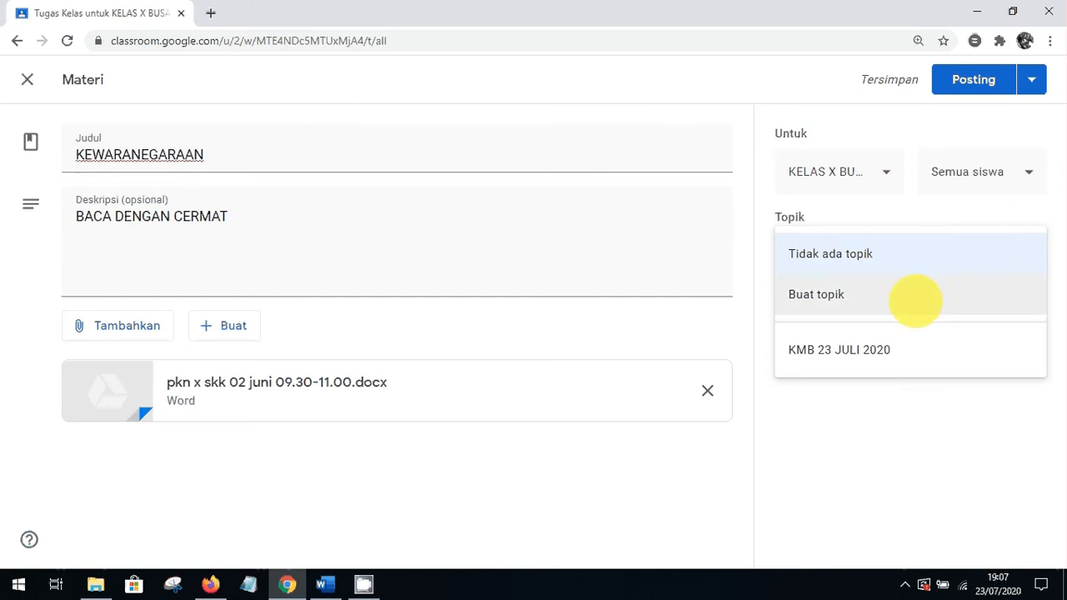
left_click(872, 348)
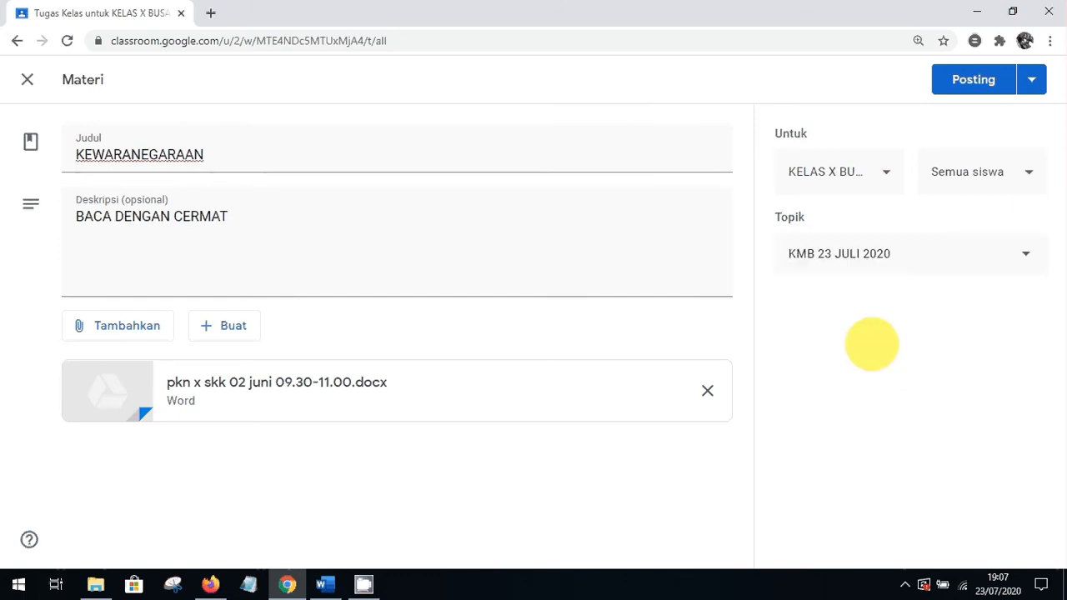
left_click(886, 172)
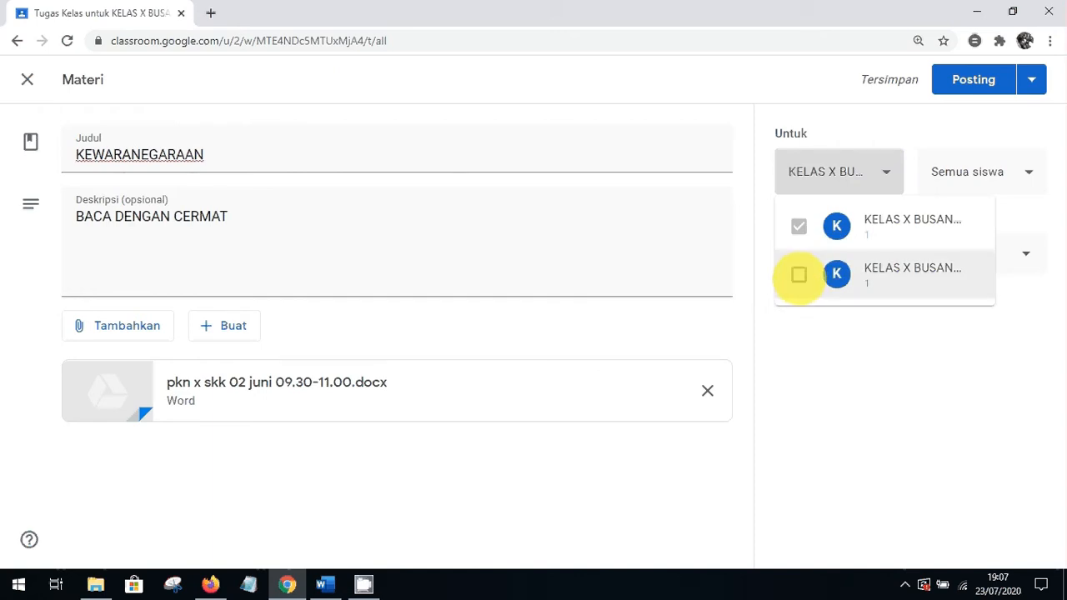
left_click(799, 274)
left_click(799, 274)
left_click(799, 274)
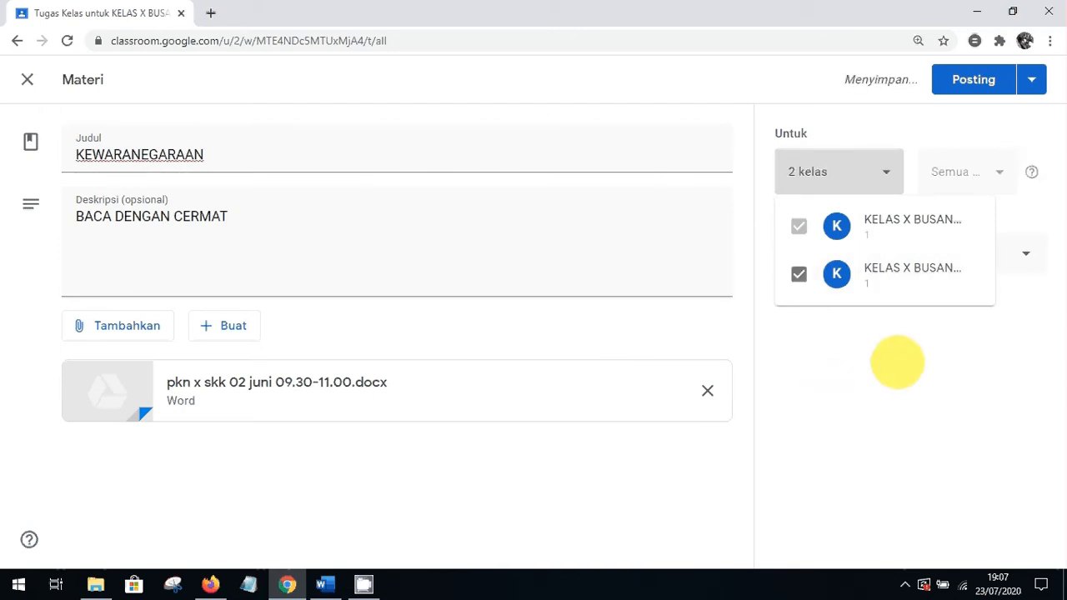
left_click(921, 129)
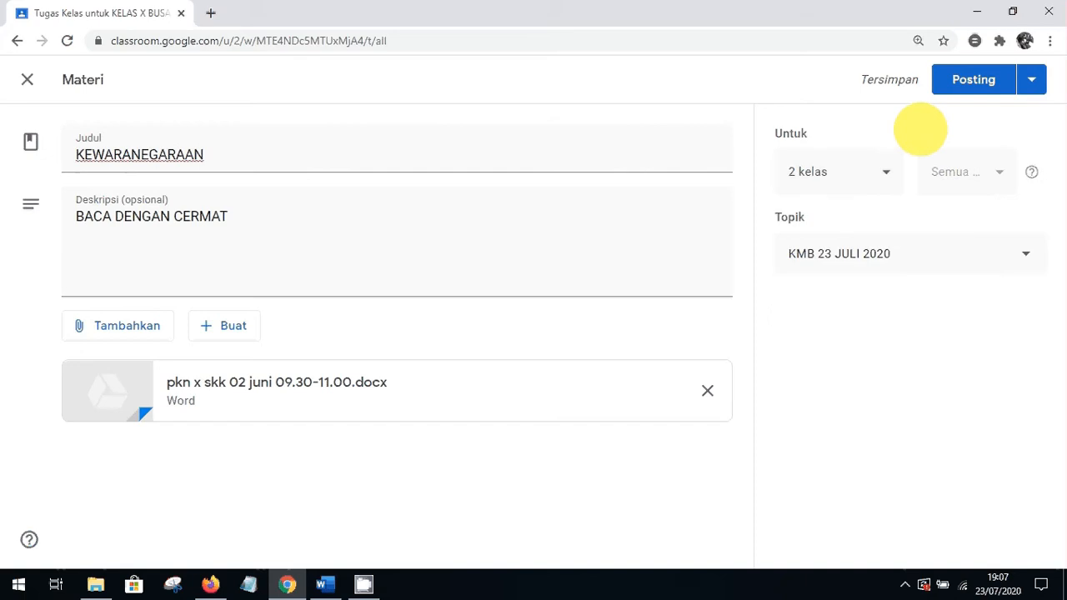
left_click(1032, 79)
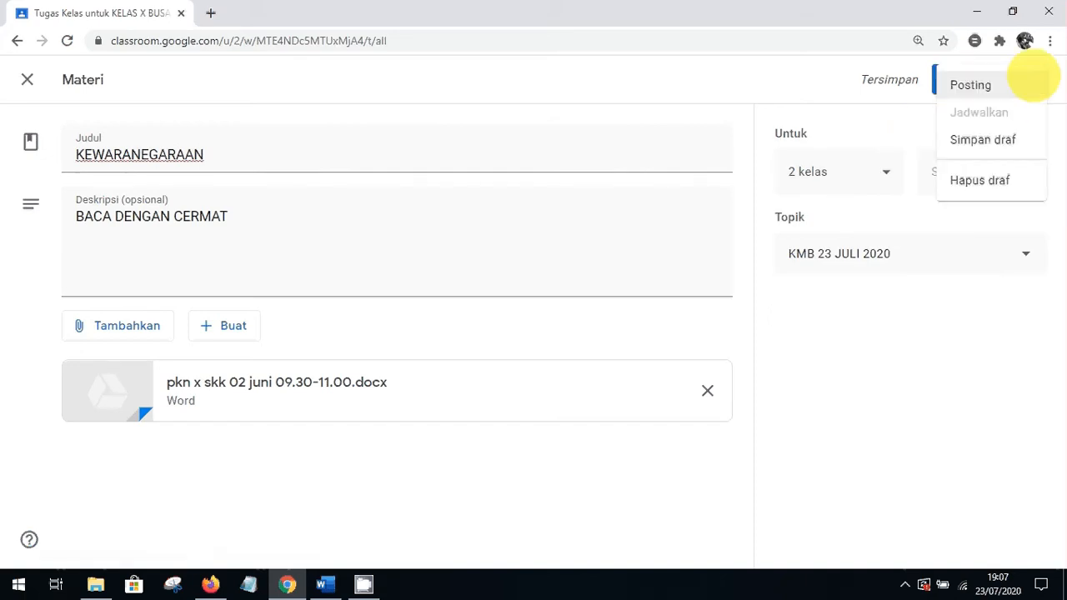
left_click(971, 80)
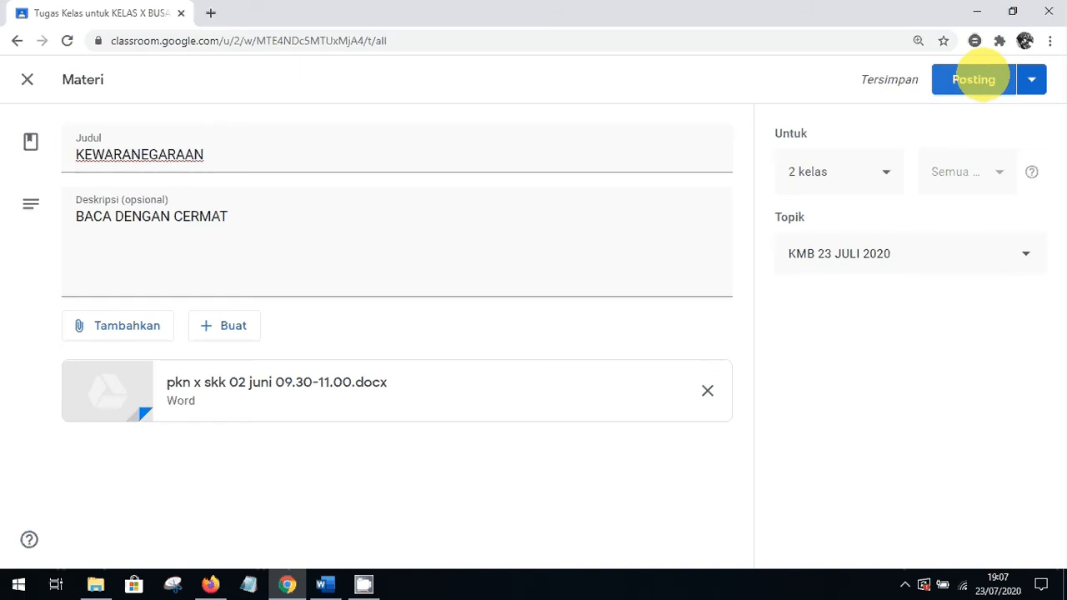
Publish the KEWARANEGARAAN material, then expand its post to review the description and Word attachment
left_click(975, 79)
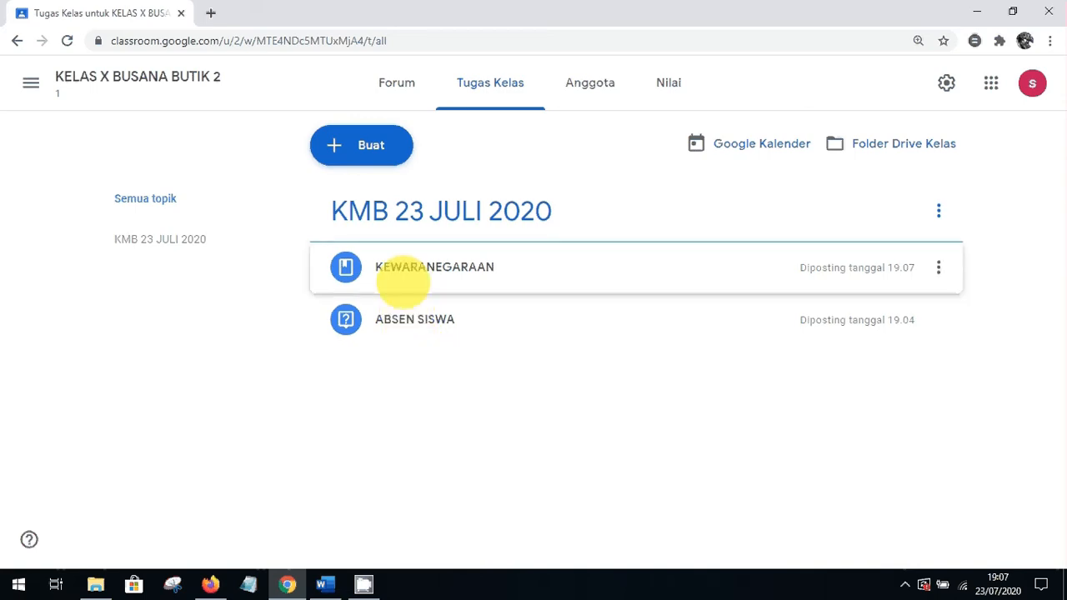
left_click(402, 281)
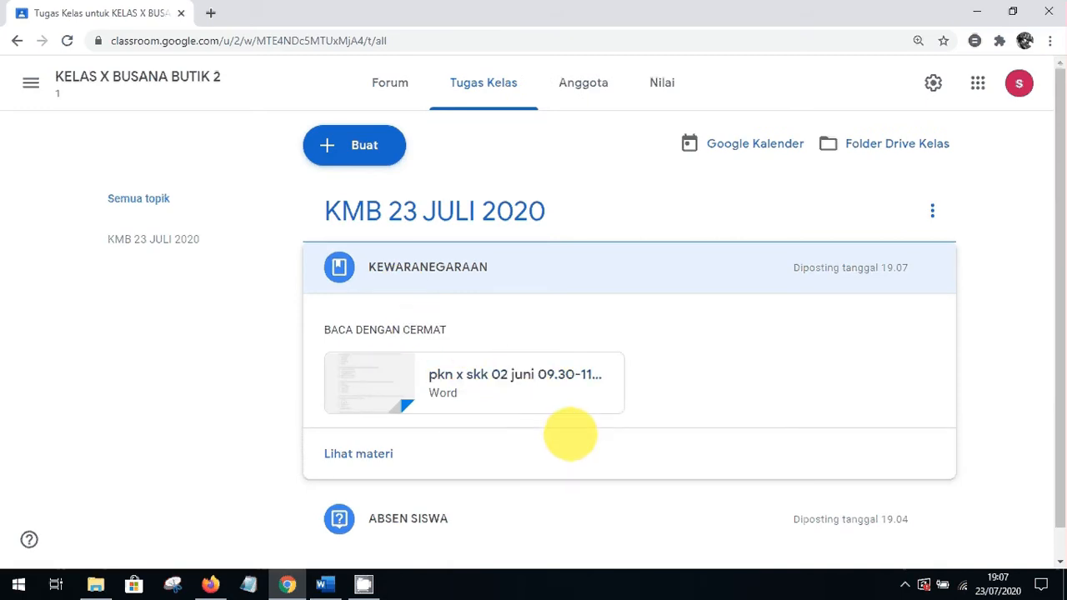
left_click(245, 303)
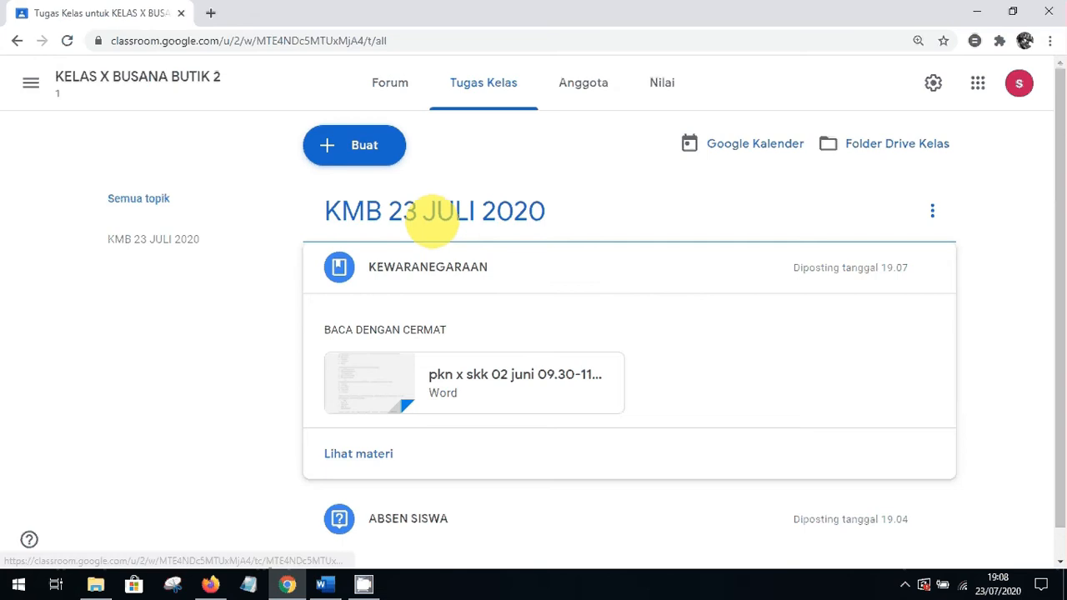
left_click(356, 145)
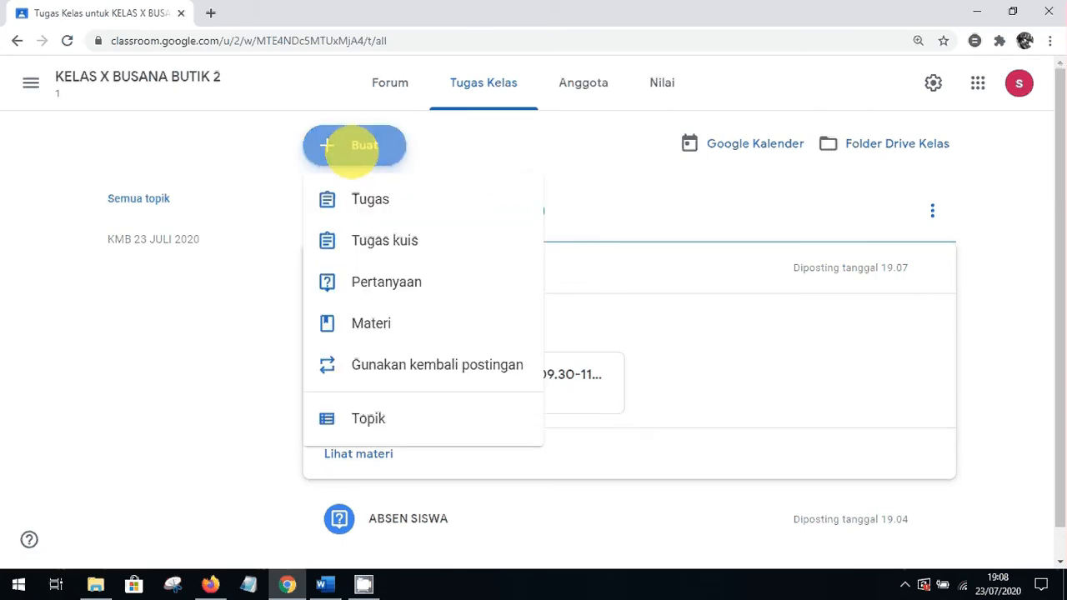
Add a topic named '24 JULI 2020' through Buat > Topik
left_click(578, 173)
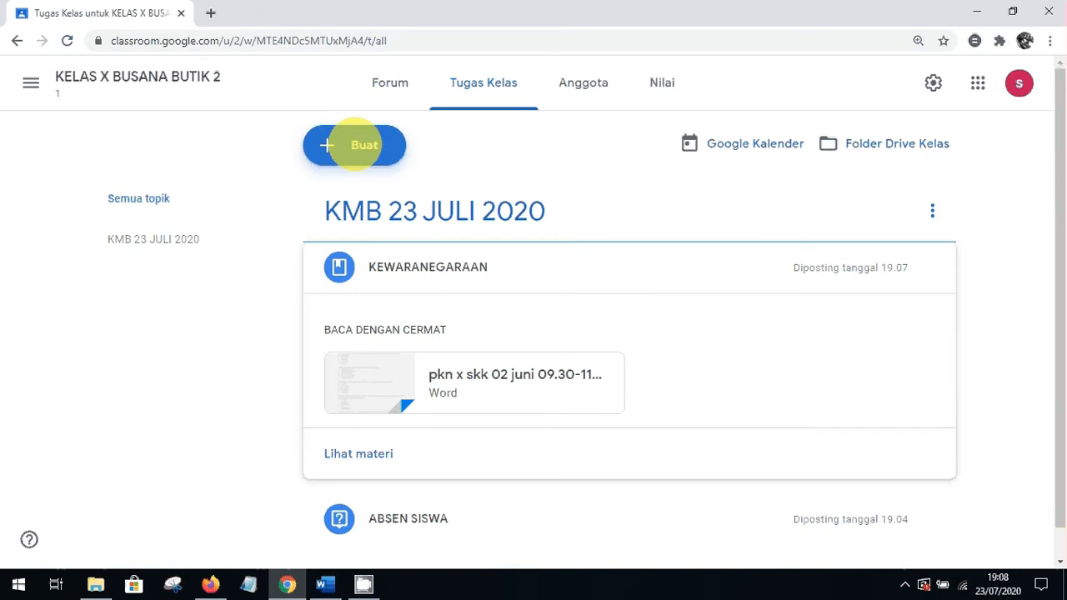
left_click(355, 145)
left_click(664, 189)
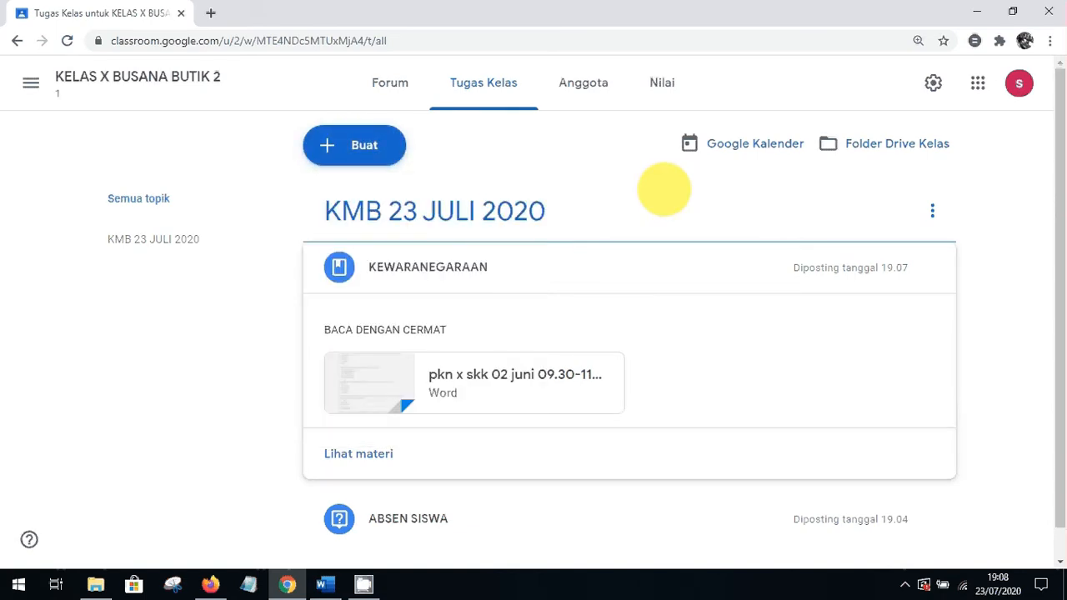
left_click(353, 144)
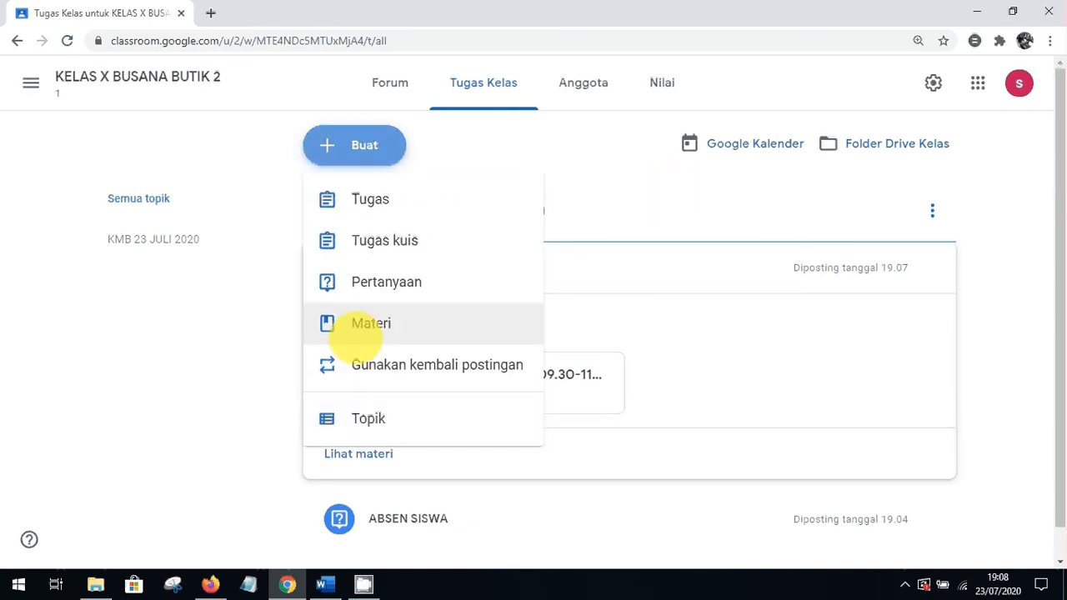
left_click(346, 419)
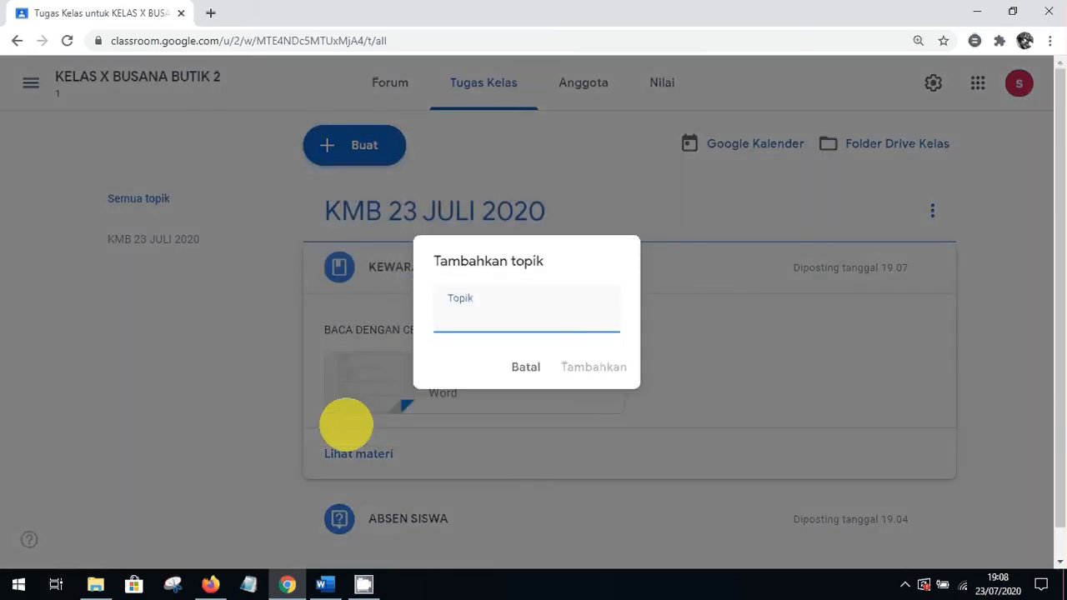
type("24")
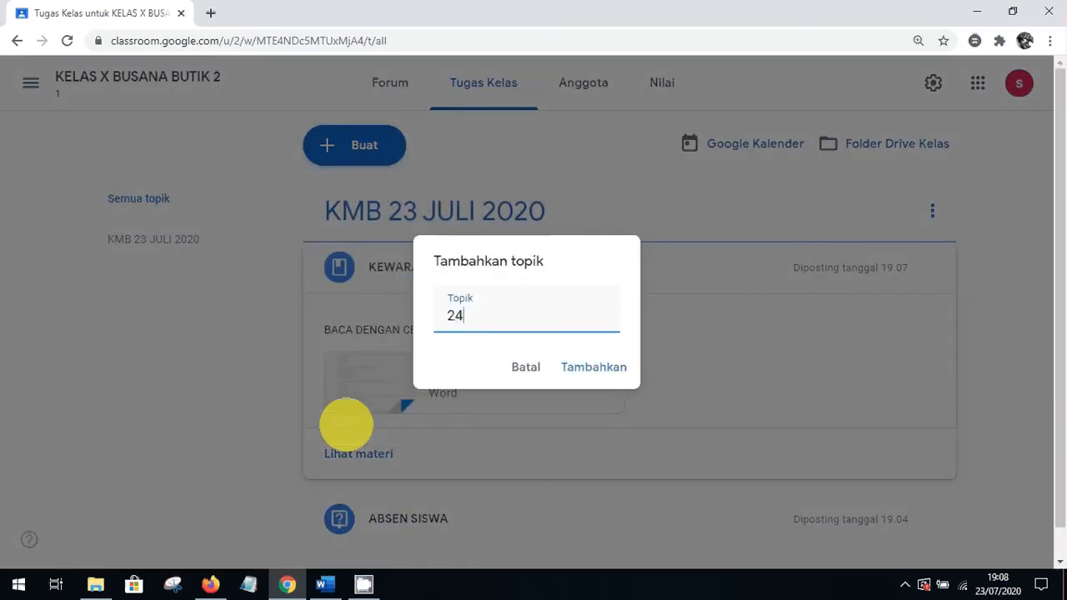
type(" JULI 2020")
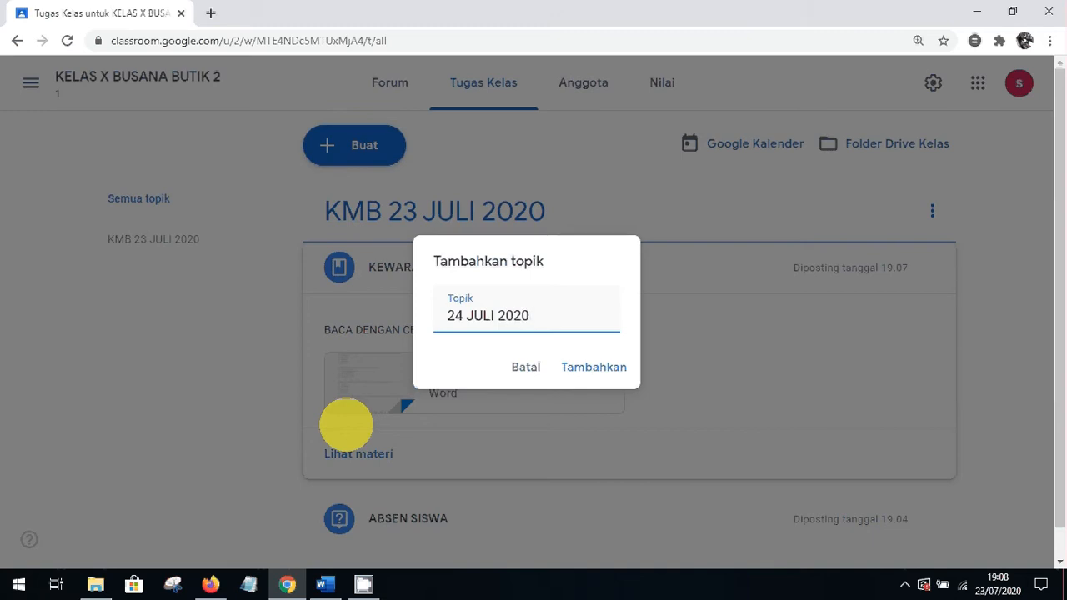
left_click(582, 370)
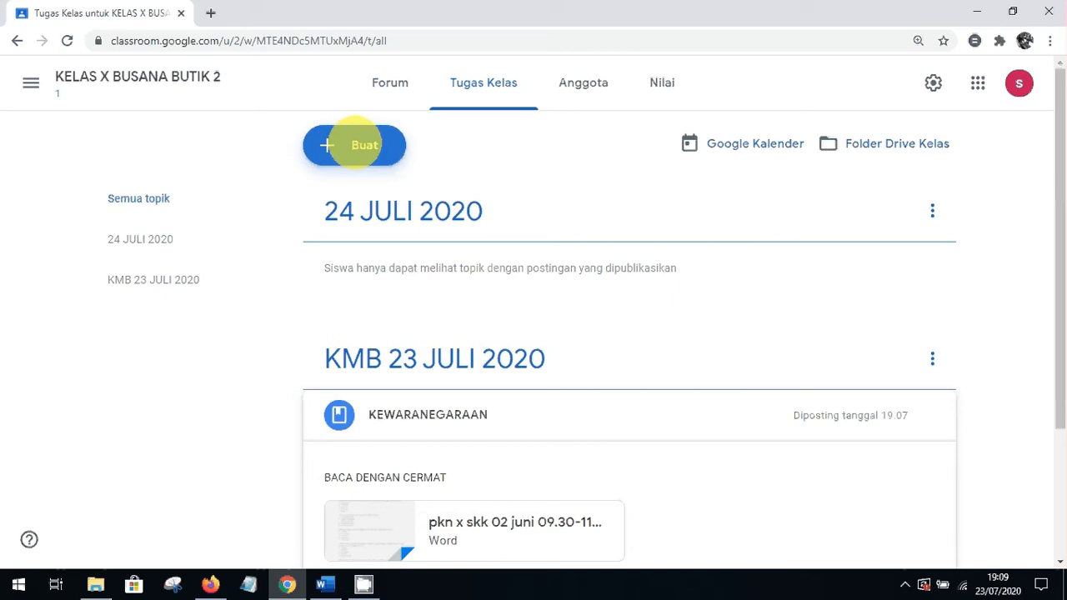
Open the Buat menu listing the class-work types to create
left_click(354, 145)
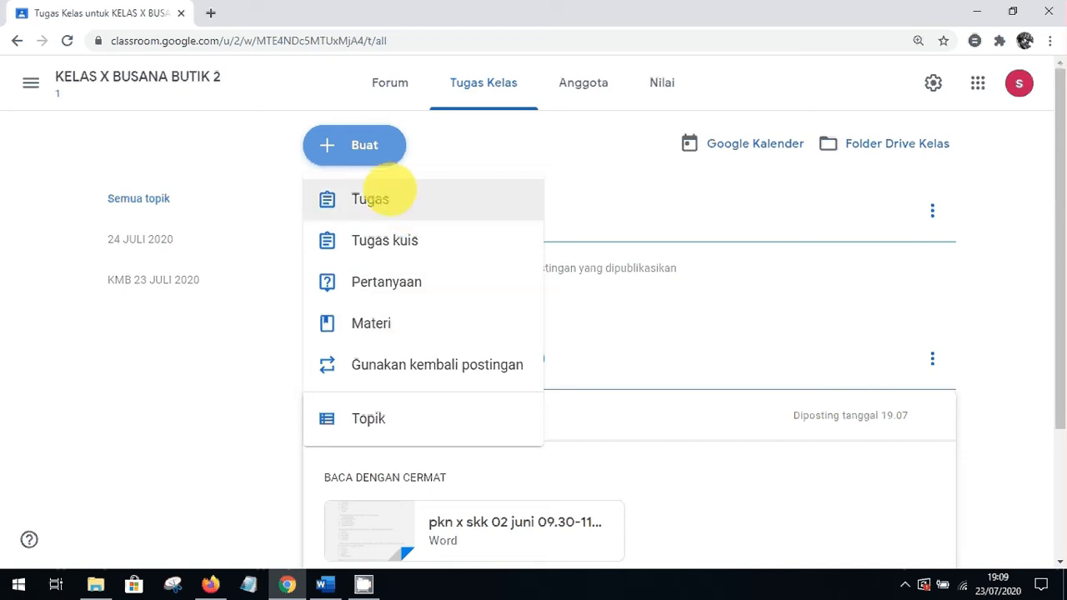
Start a new assignment, dismiss the rubric tip, and title it PANCASILA
left_click(382, 197)
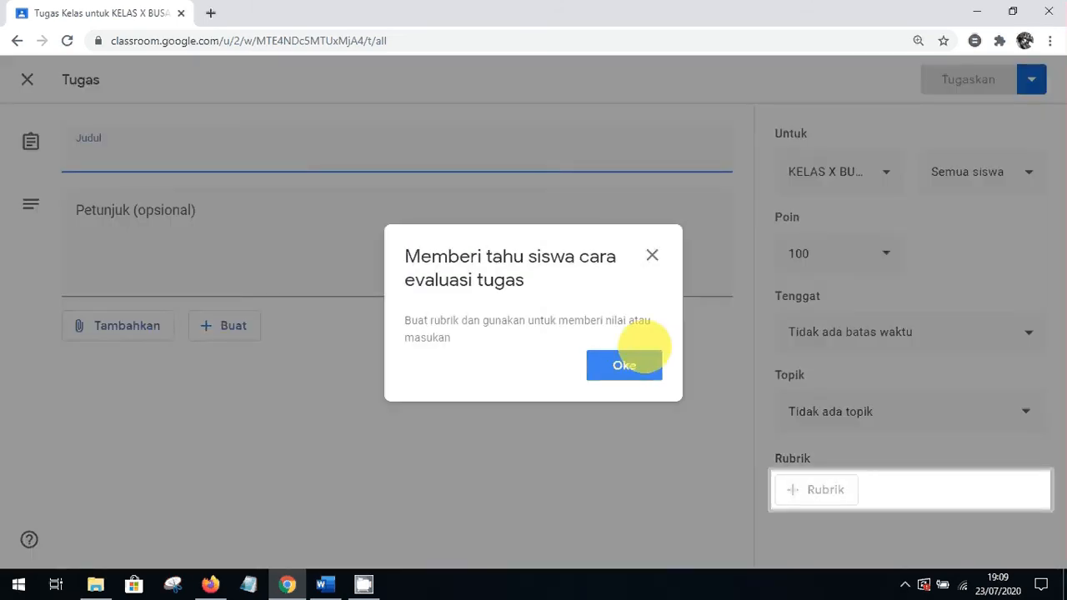
left_click(651, 255)
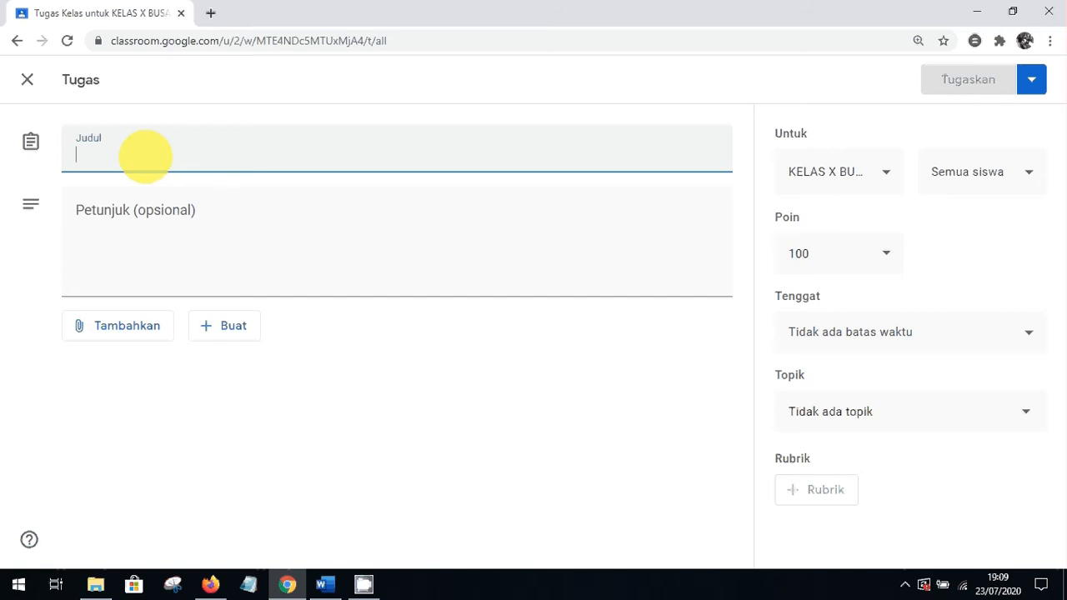
type("KEWIRAUSAHAN")
key("BackSpace")
key("BackSpace")
key("BackSpace")
key("BackSpace")
key("BackSpace")
key("BackSpace")
key("BackSpace")
key("BackSpace")
key("BackSpace")
key("BackSpace")
key("BackSpace")
key("BackSpace")
type("PANCA")
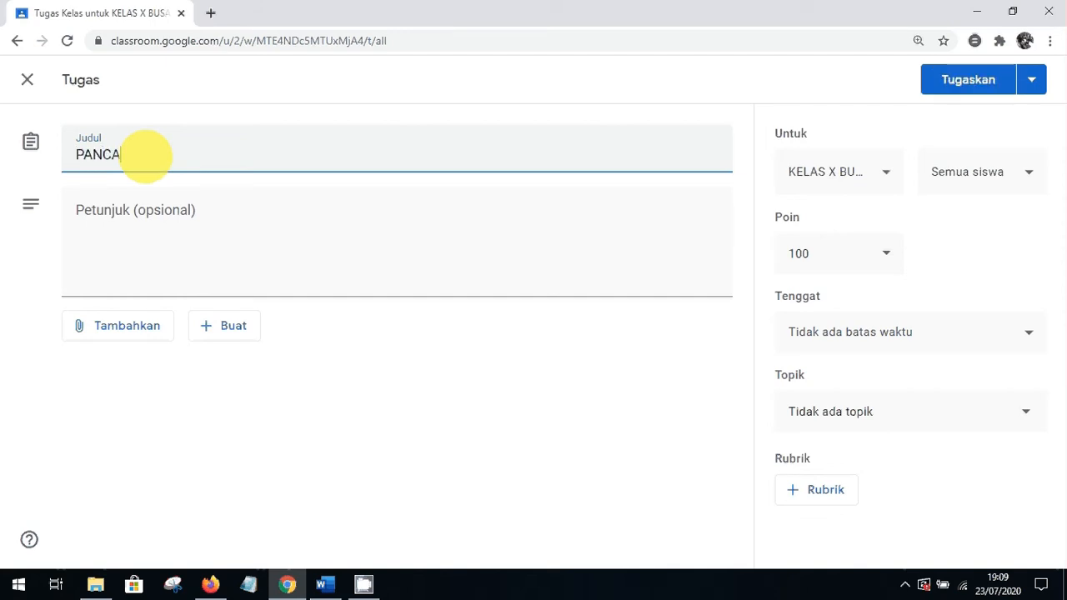
type("SILA")
Write the assignment instructions 'RINGKAS DAN KUMPULKAN'
left_click(106, 216)
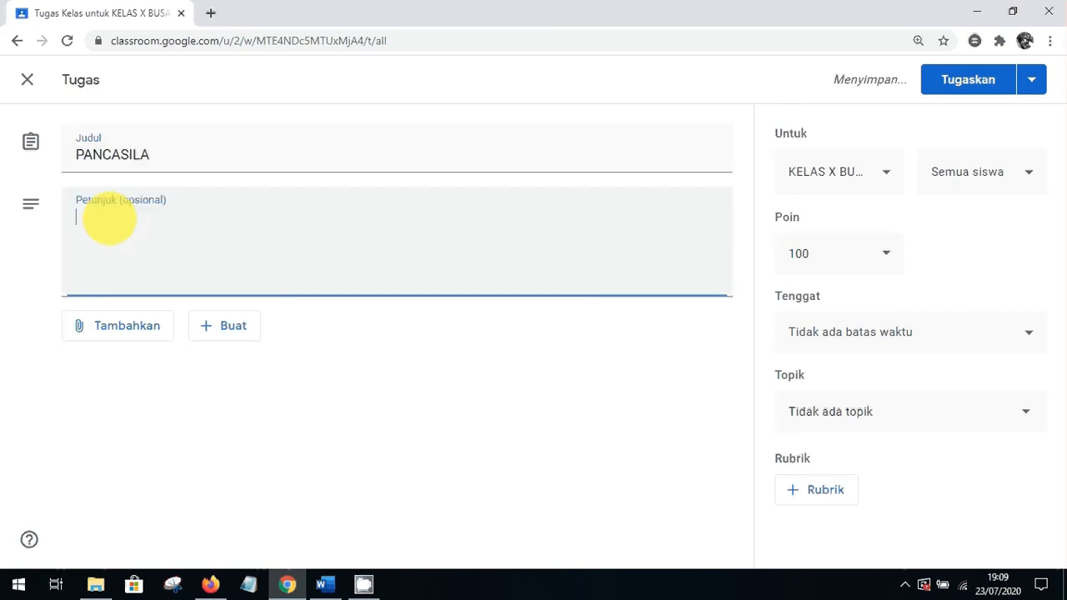
type("RINGKAR")
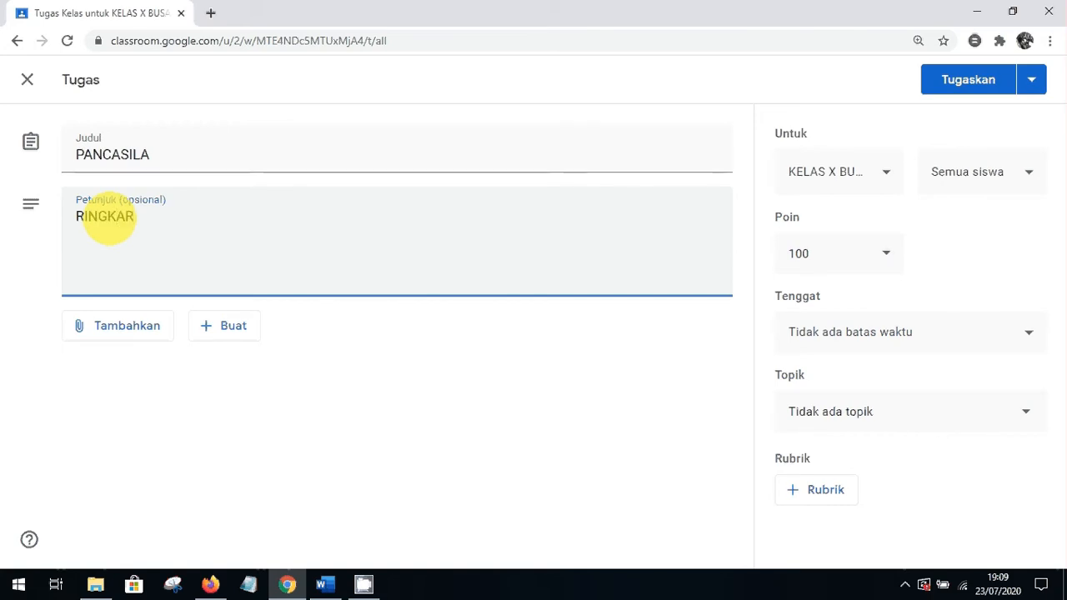
key("BackSpace")
key("BackSpace")
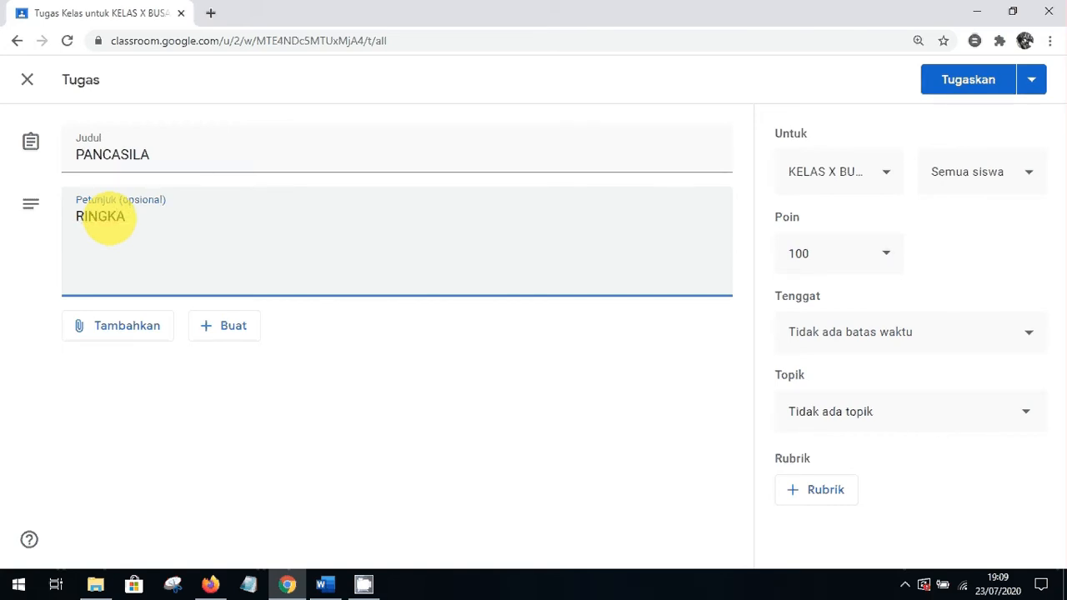
type("AS DAN KUMP")
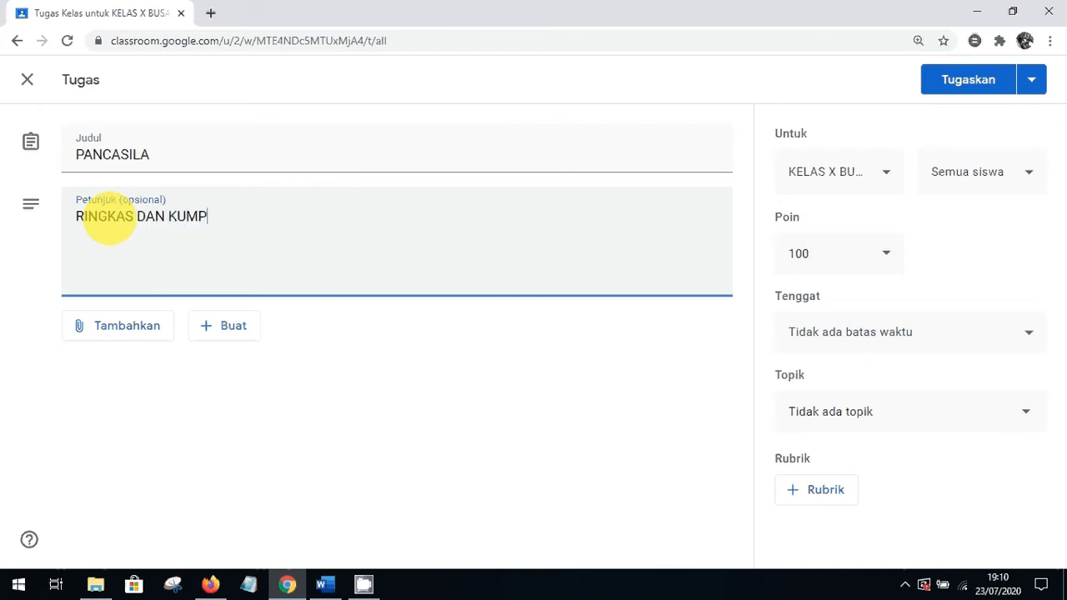
type("UL")
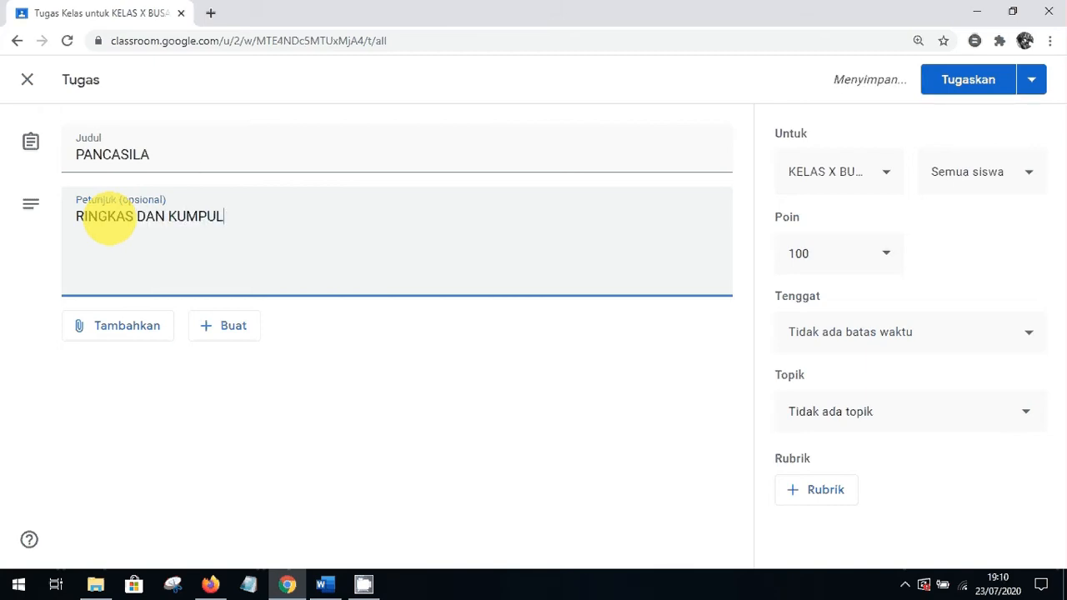
type("KAN")
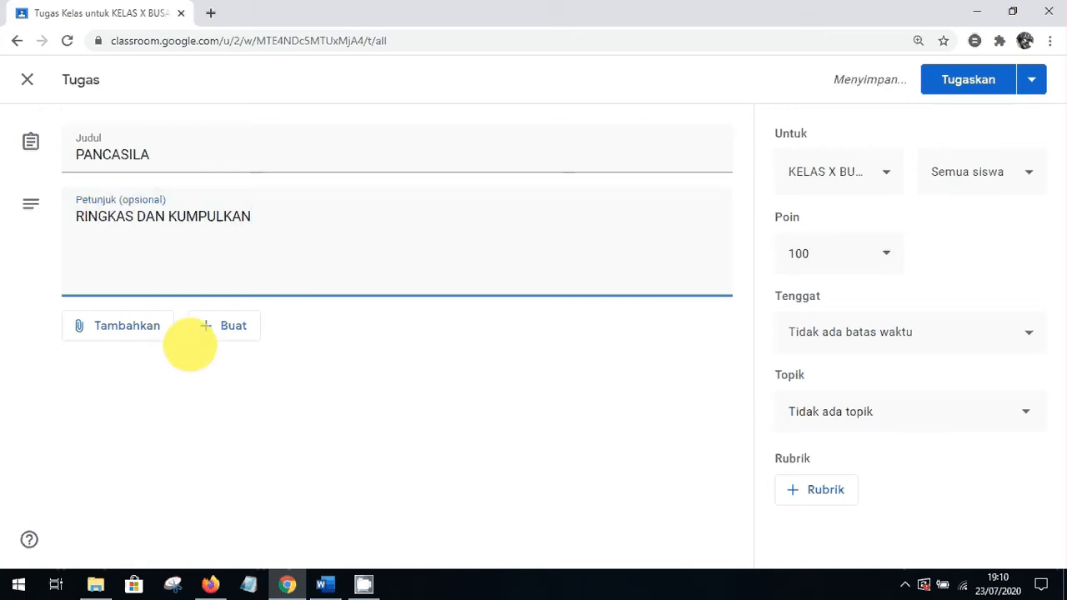
Upload cek.pdf from the computer as an attachment, keeping it view-only for students
left_click(127, 326)
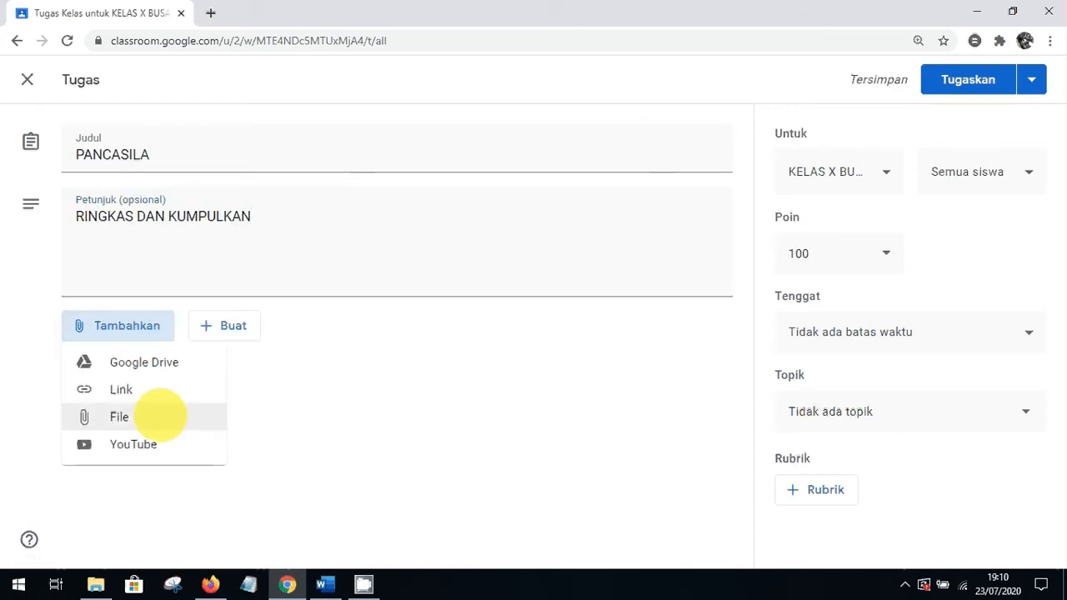
left_click(133, 417)
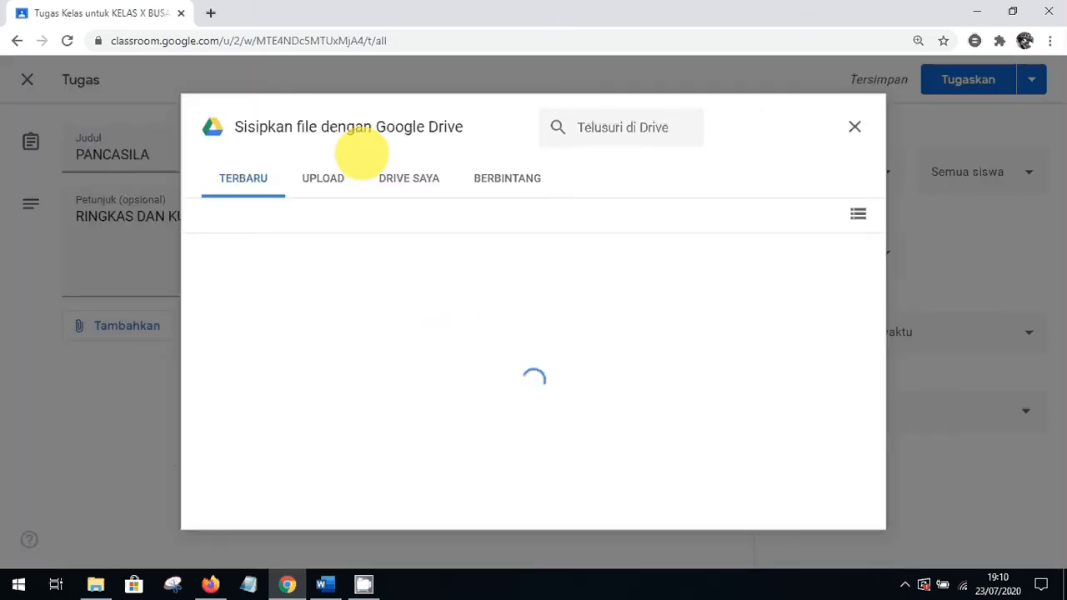
left_click(389, 179)
left_click(319, 177)
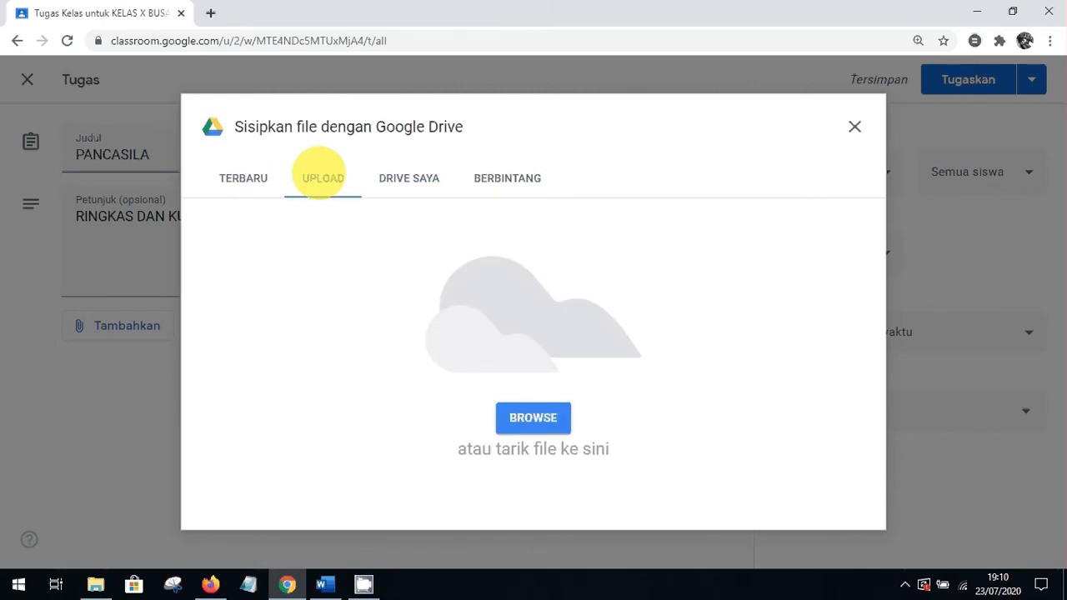
left_click(532, 418)
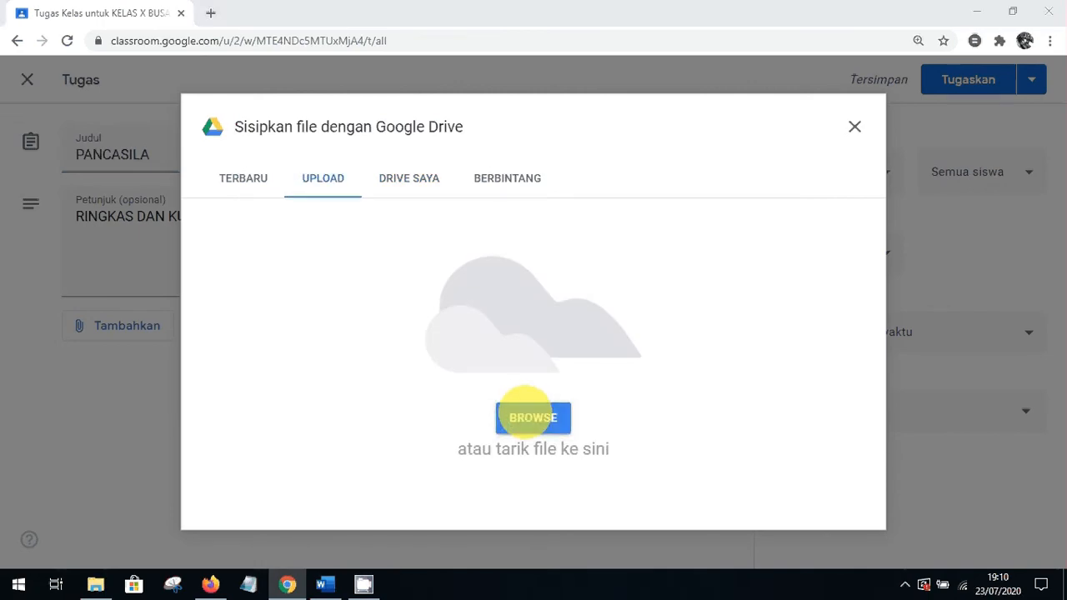
left_click_drag(694, 133, 699, 197)
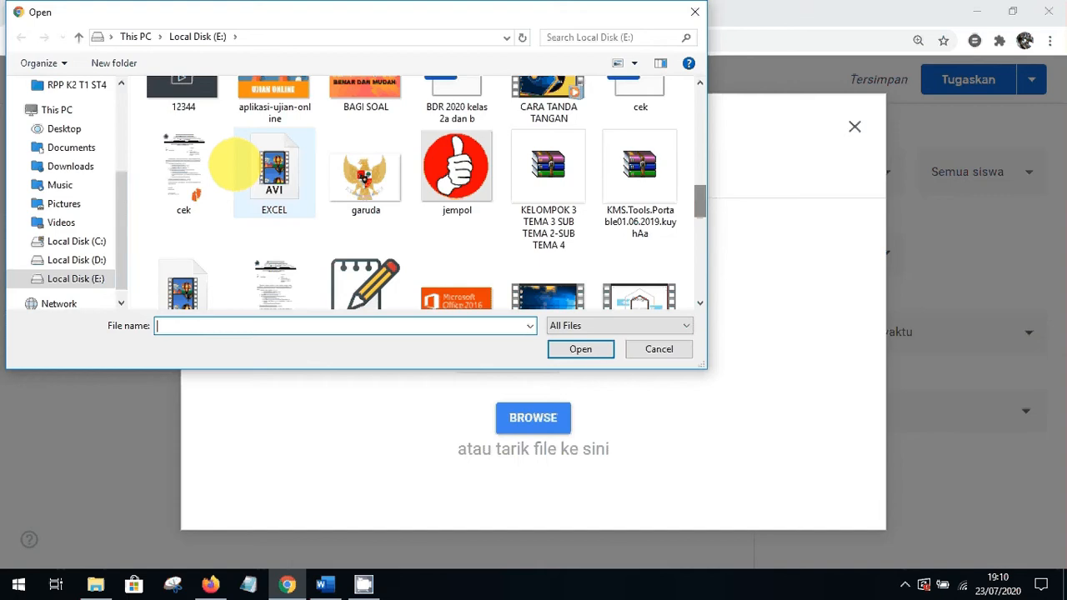
double_click(180, 167)
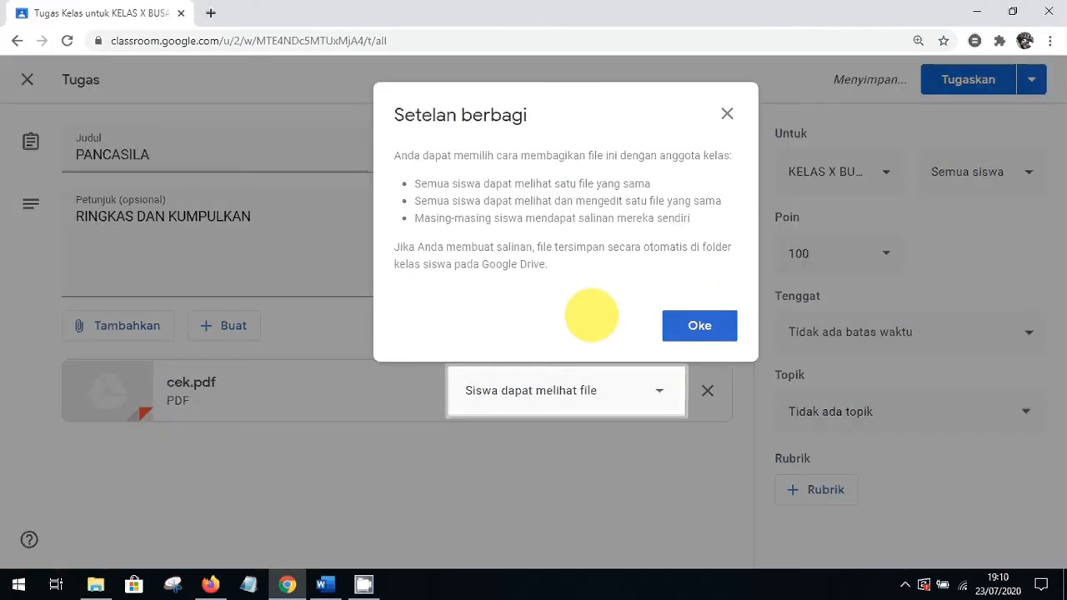
left_click(695, 326)
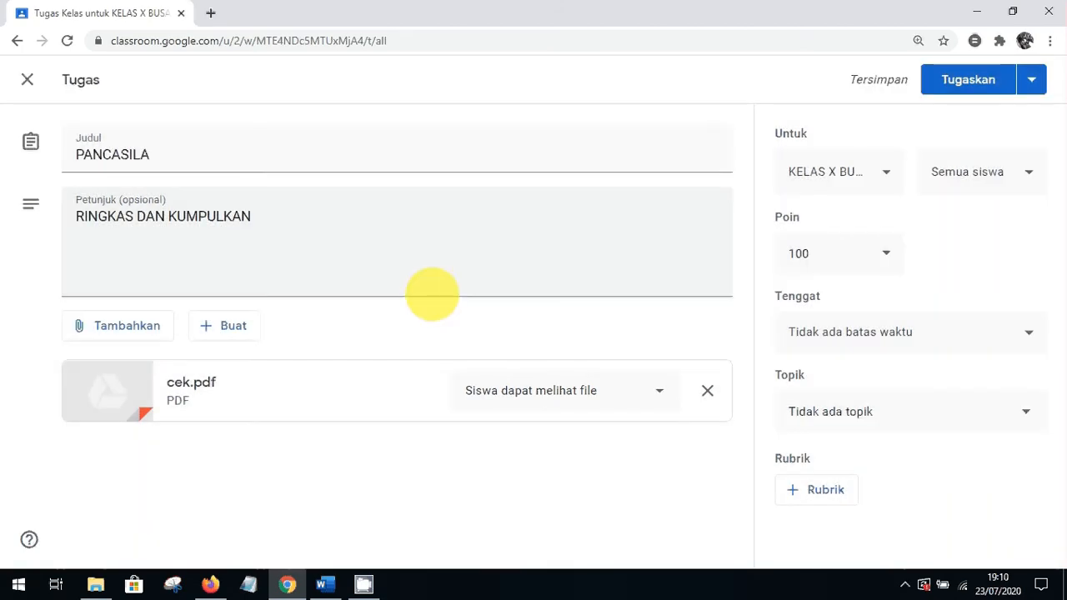
Add a second instruction line 'TULIS DENGAN WORD LALU KIRIM' below the first
left_click(107, 242)
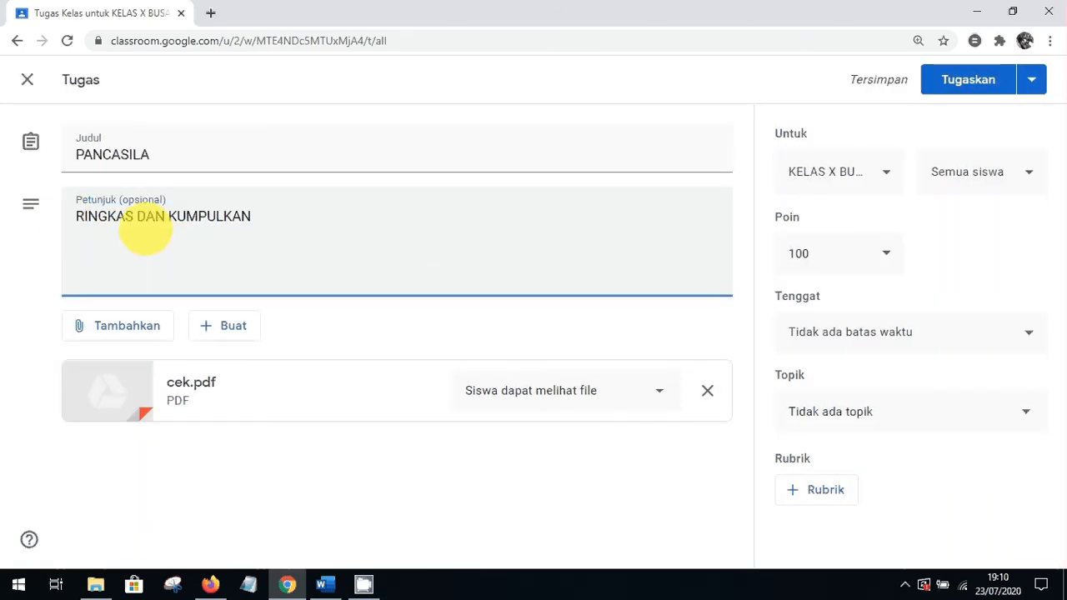
key("Return")
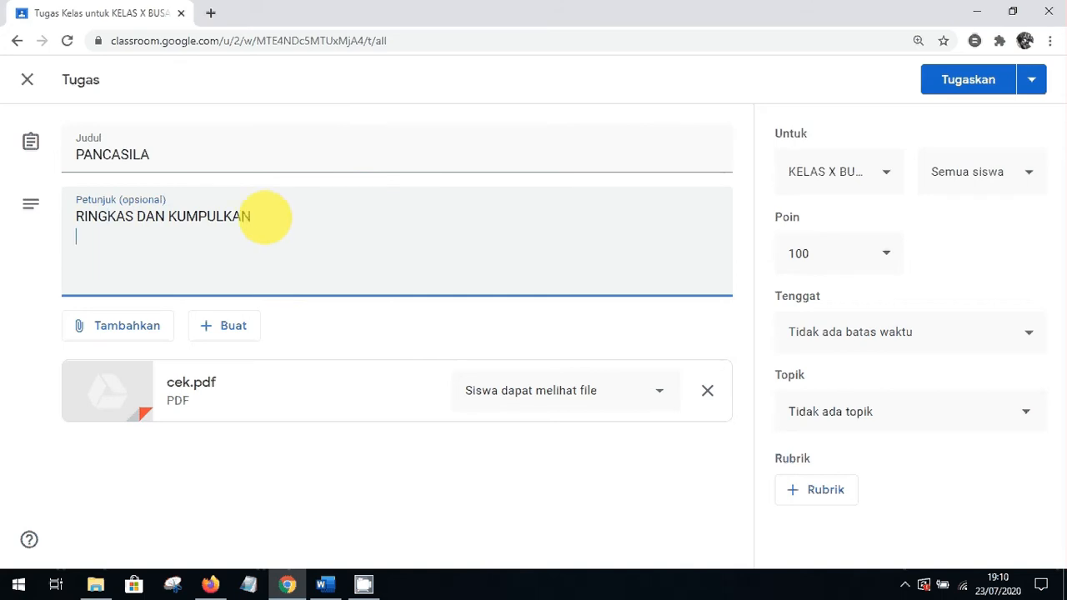
type("TULIS D")
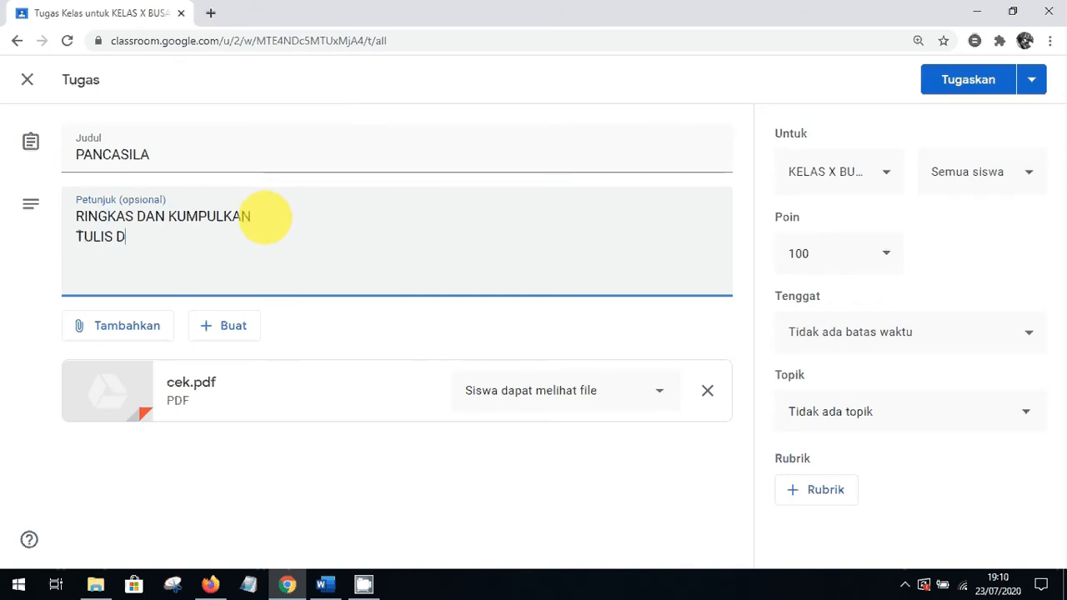
type("ENGAN WORD")
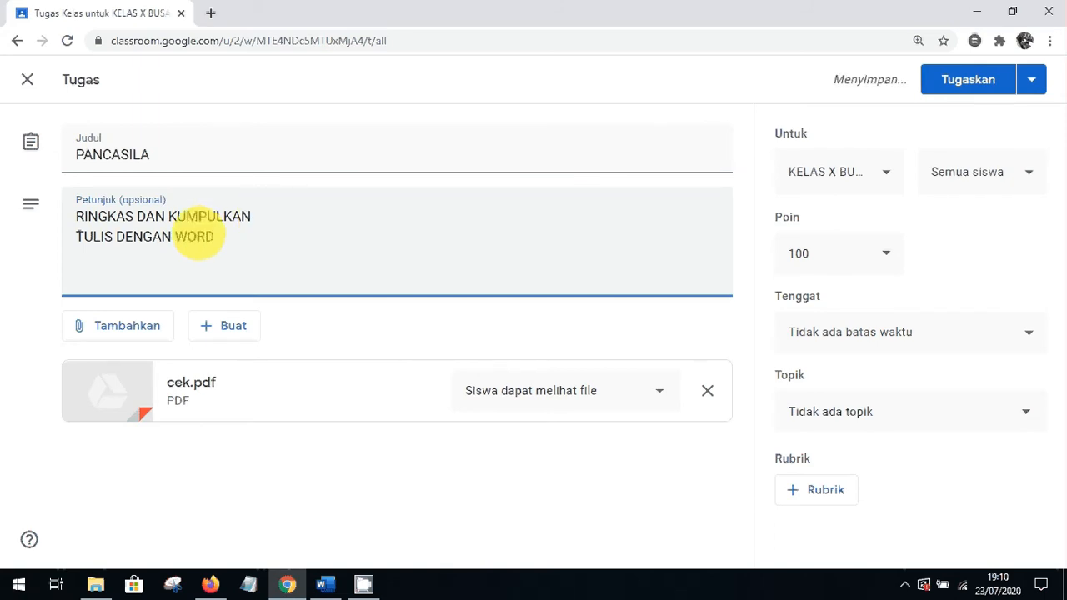
type(" LALU KIRIM")
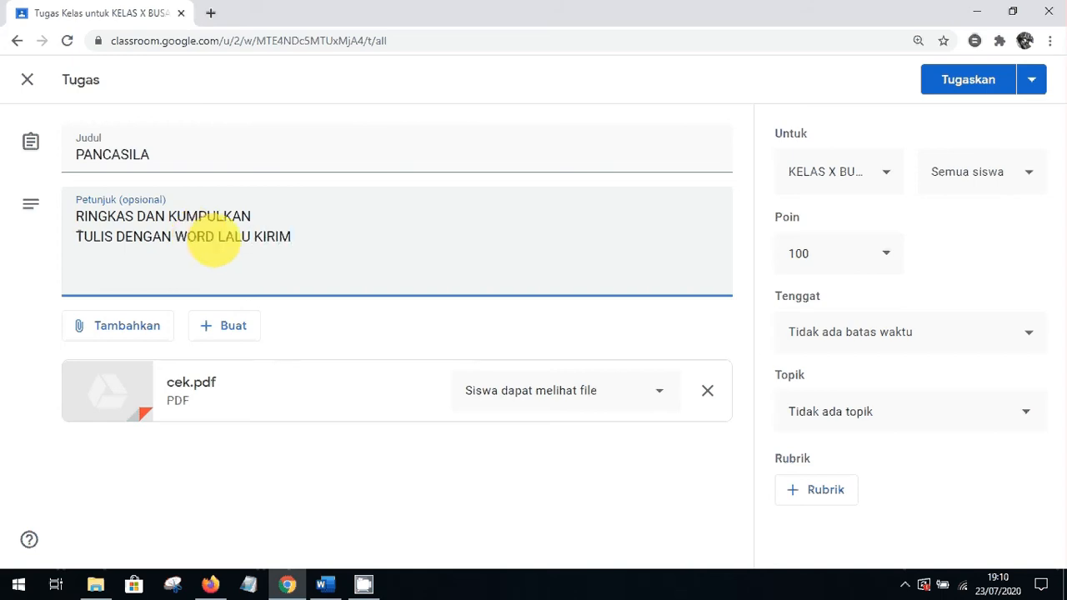
left_click(383, 317)
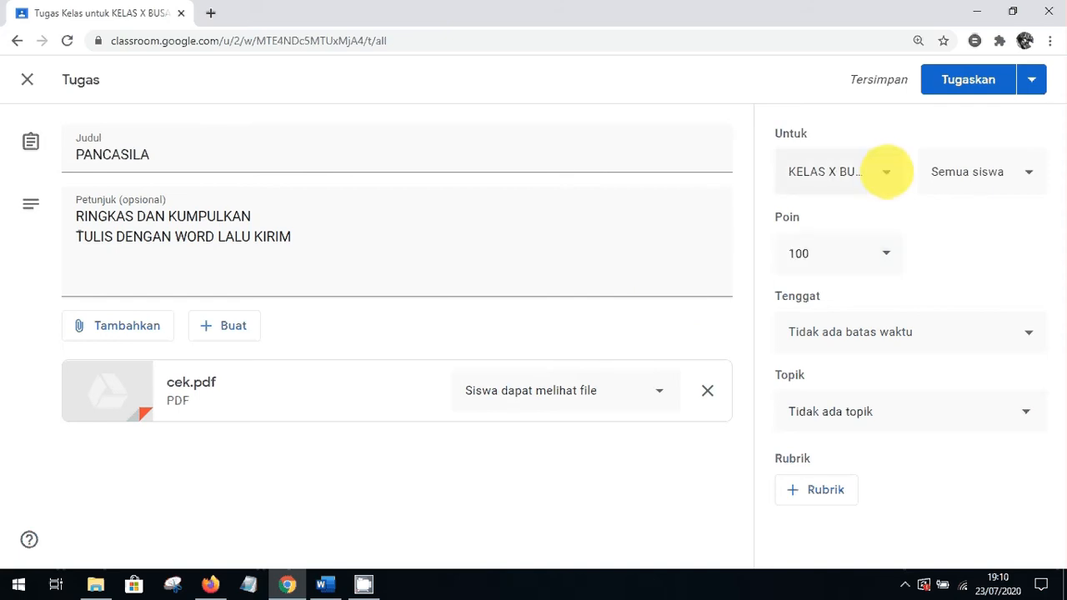
Keep the same class and 100 points, and assign the topic 24 JULI 2020
left_click(886, 172)
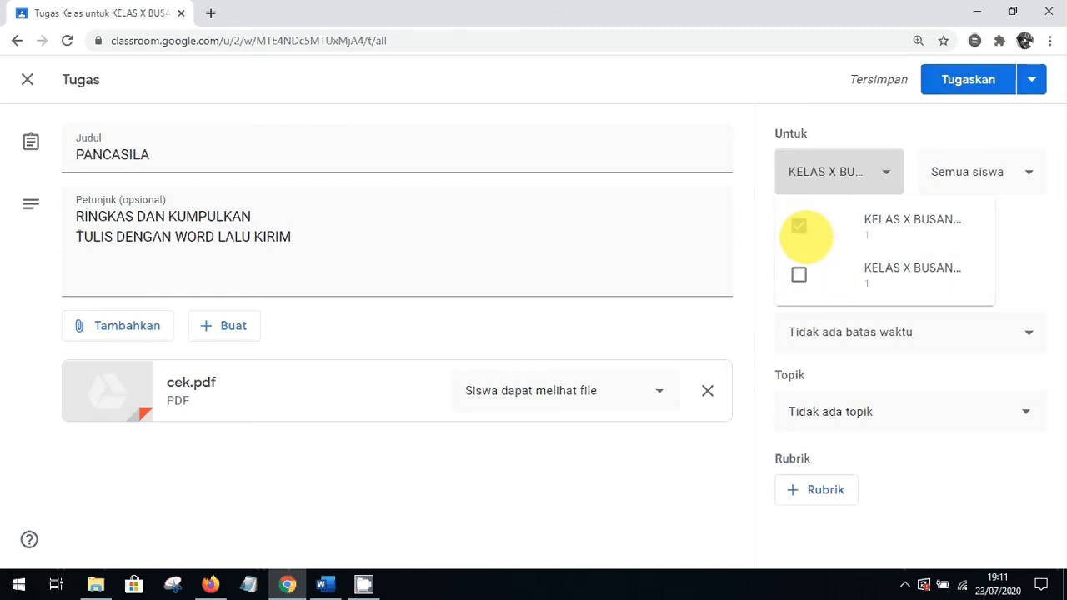
left_click(886, 171)
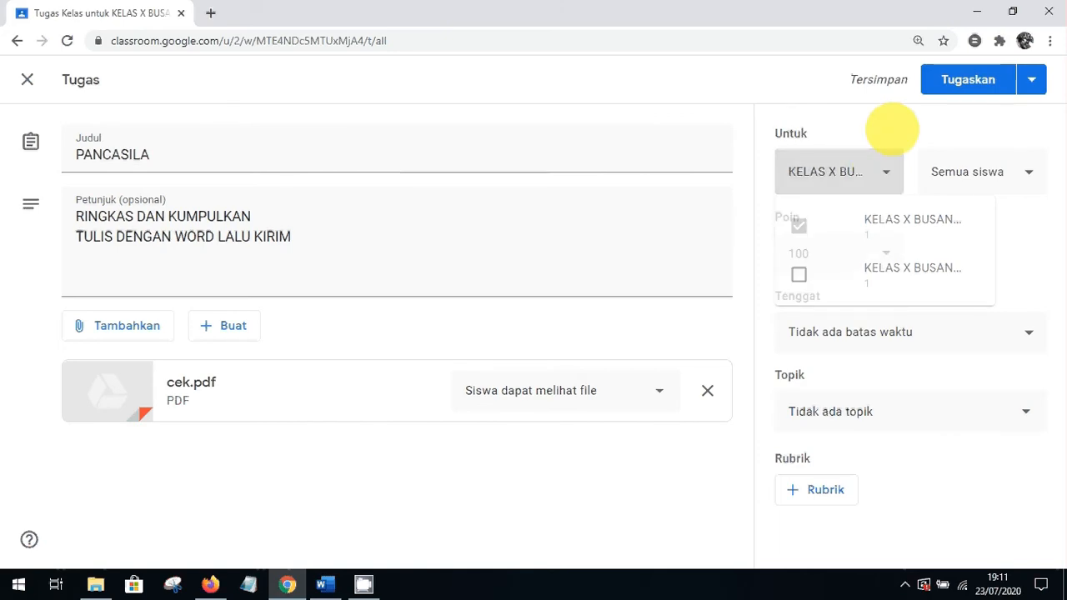
left_click(886, 253)
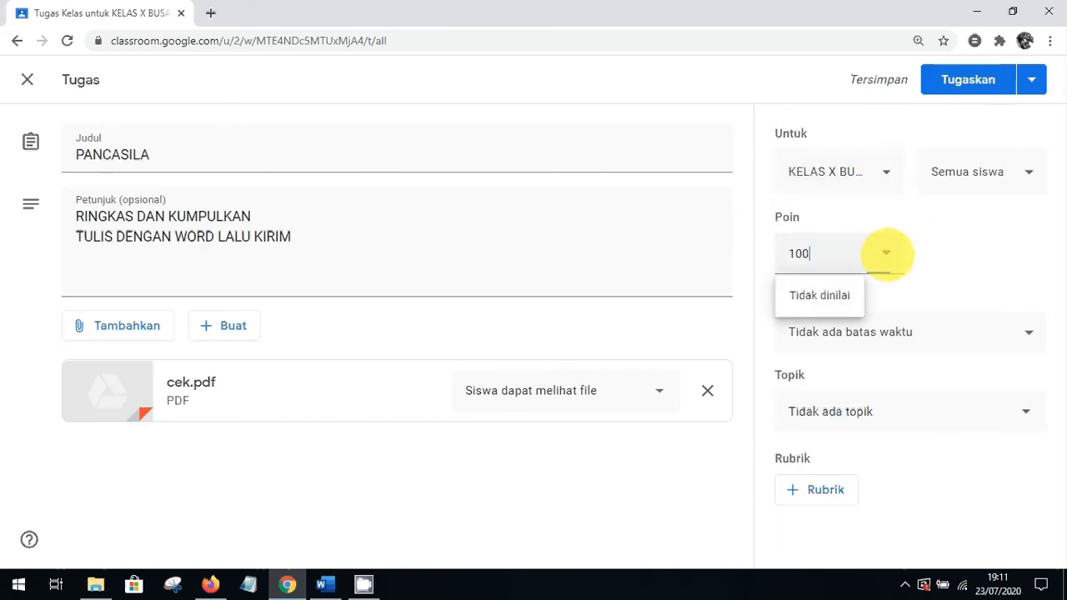
left_click(927, 262)
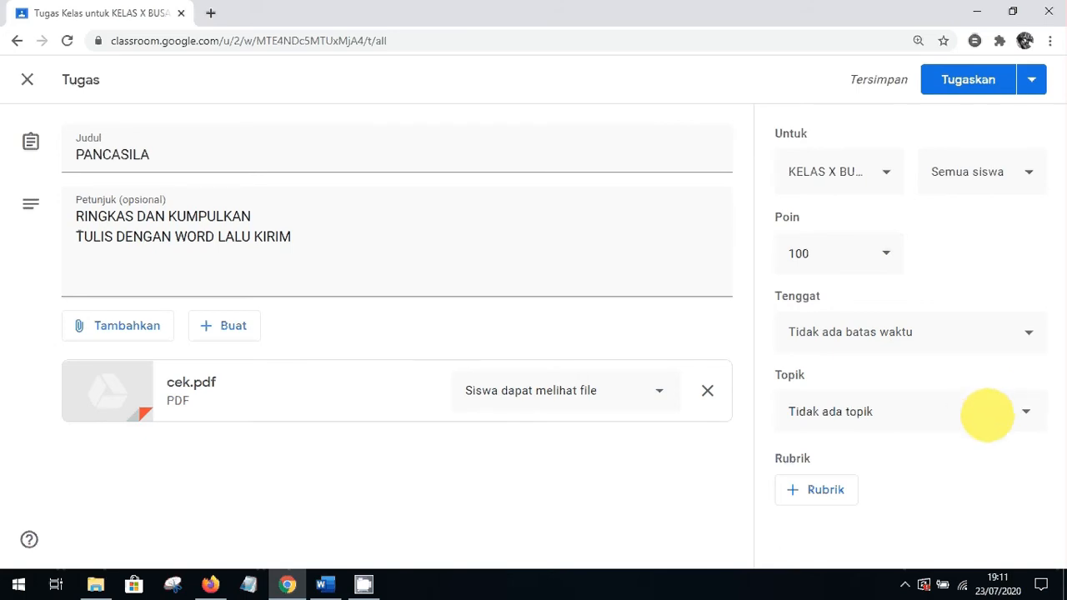
left_click(987, 414)
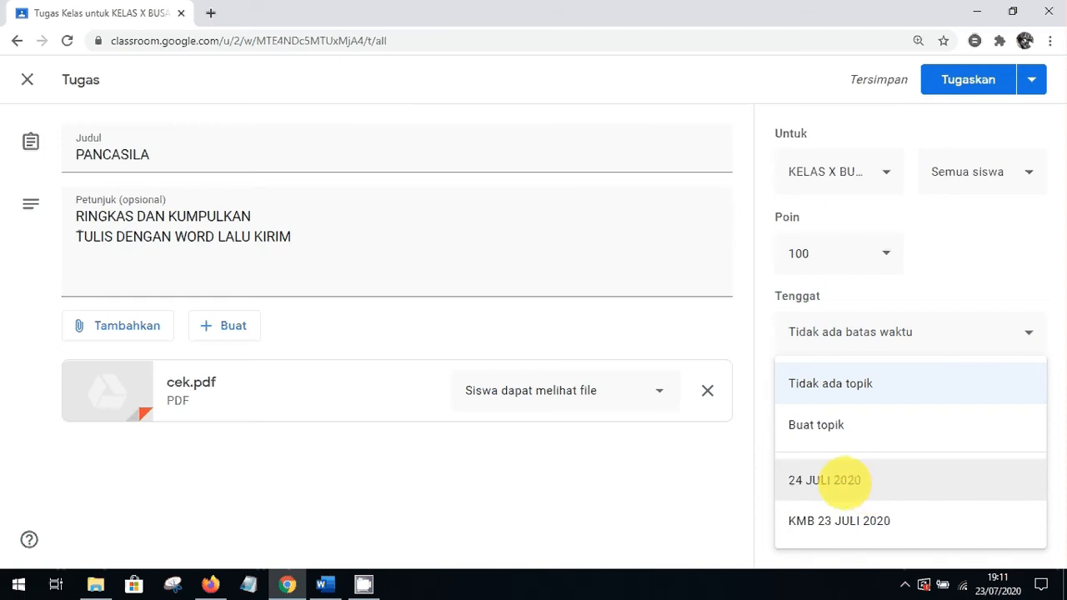
left_click(844, 481)
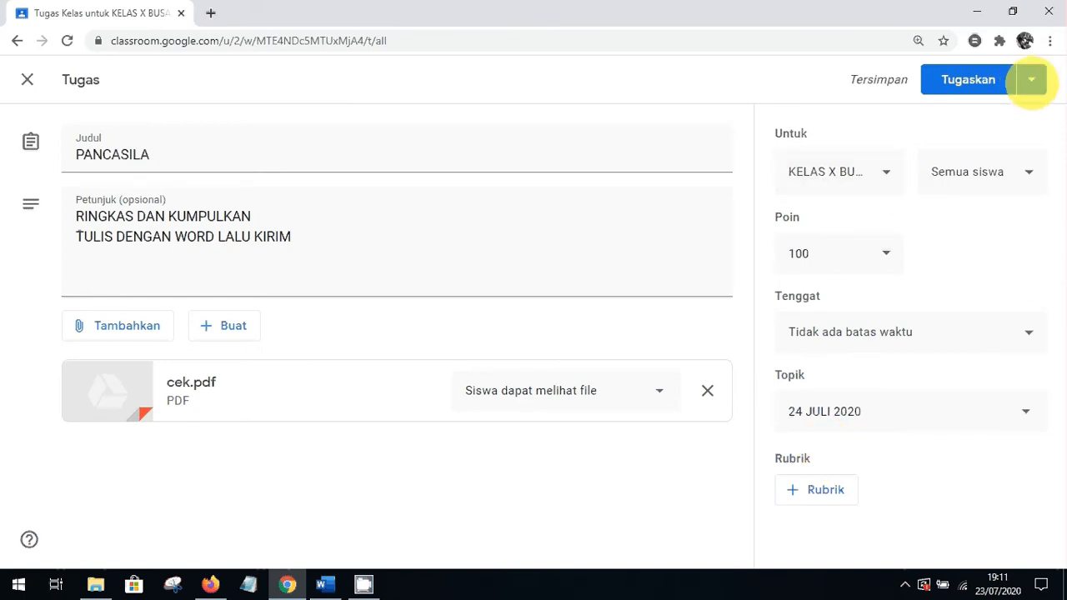
Schedule PANCASILA to post on 24 Jul 2020 at 07.00 instead of 08.00
left_click(1031, 80)
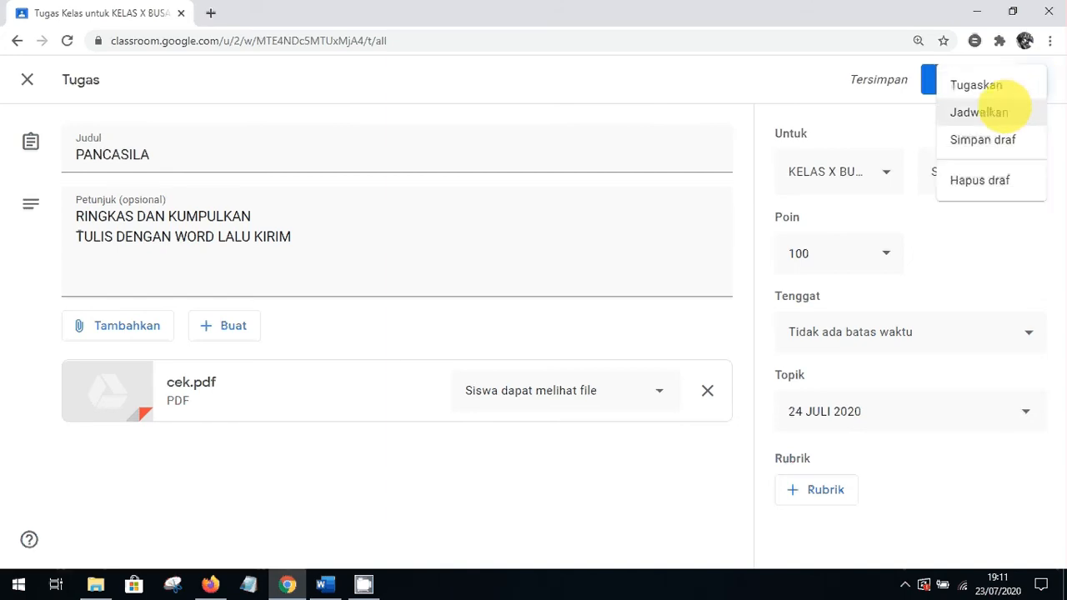
left_click(1003, 107)
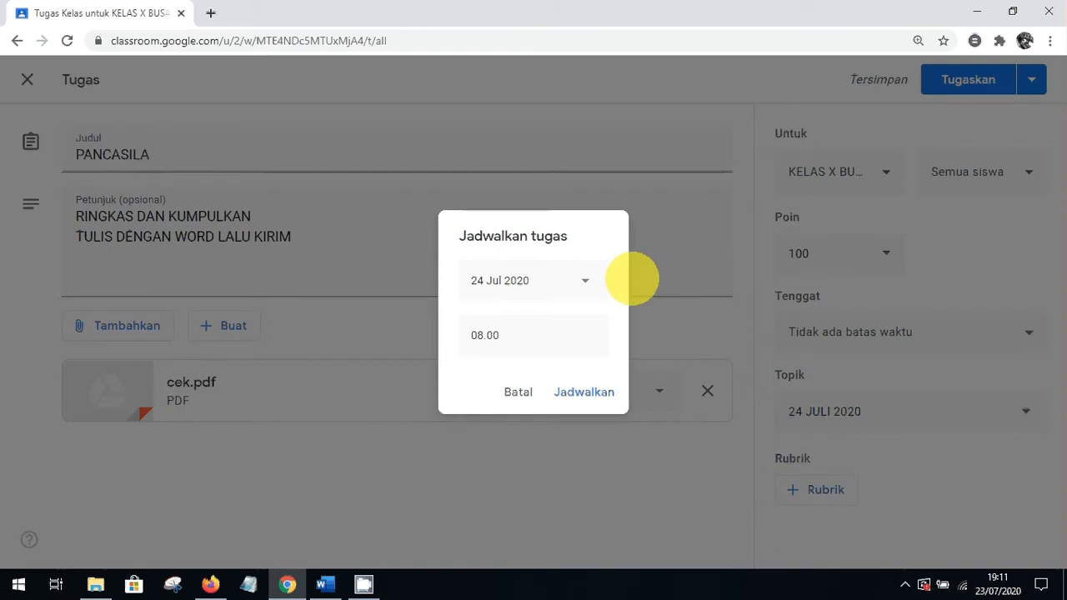
left_click(484, 337)
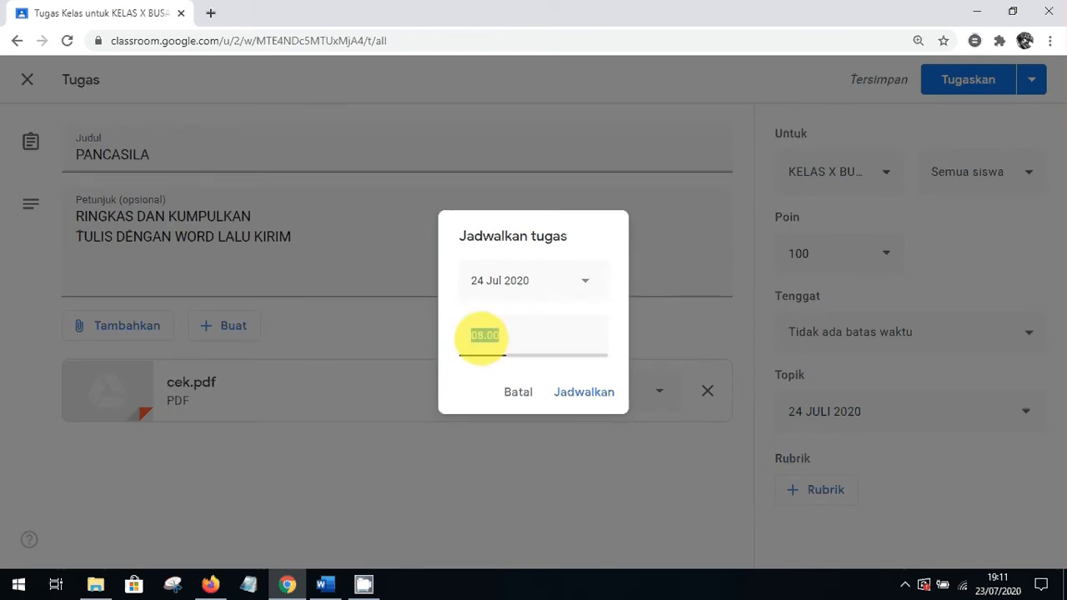
left_click(483, 337)
key("BackSpace")
type("7")
left_click(574, 390)
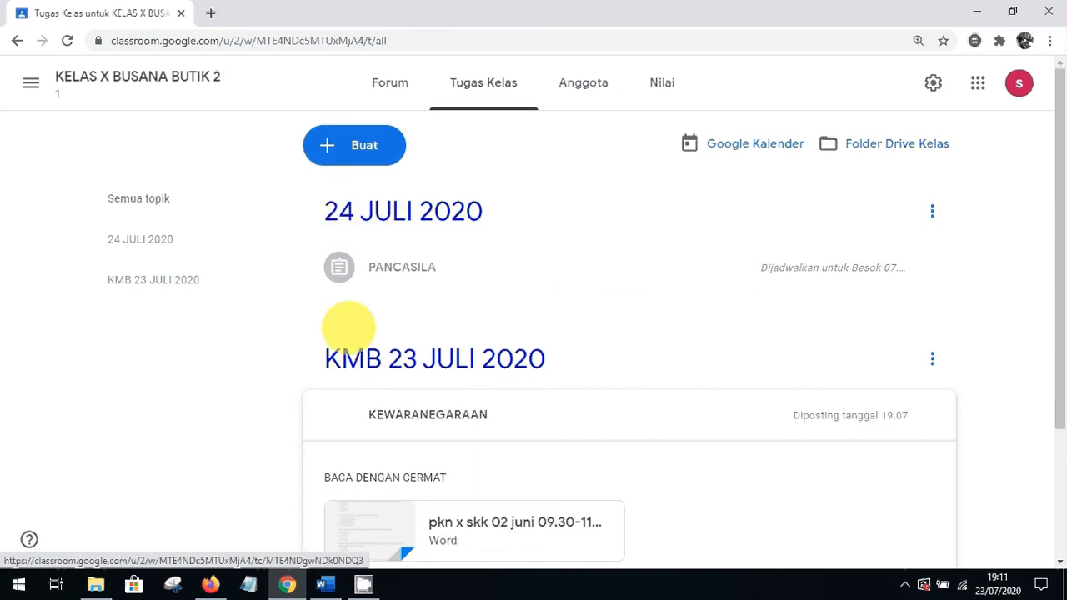
Rename the topic '24 JULI 2020' to 'KBM 24 JULI 2020'
left_click(932, 211)
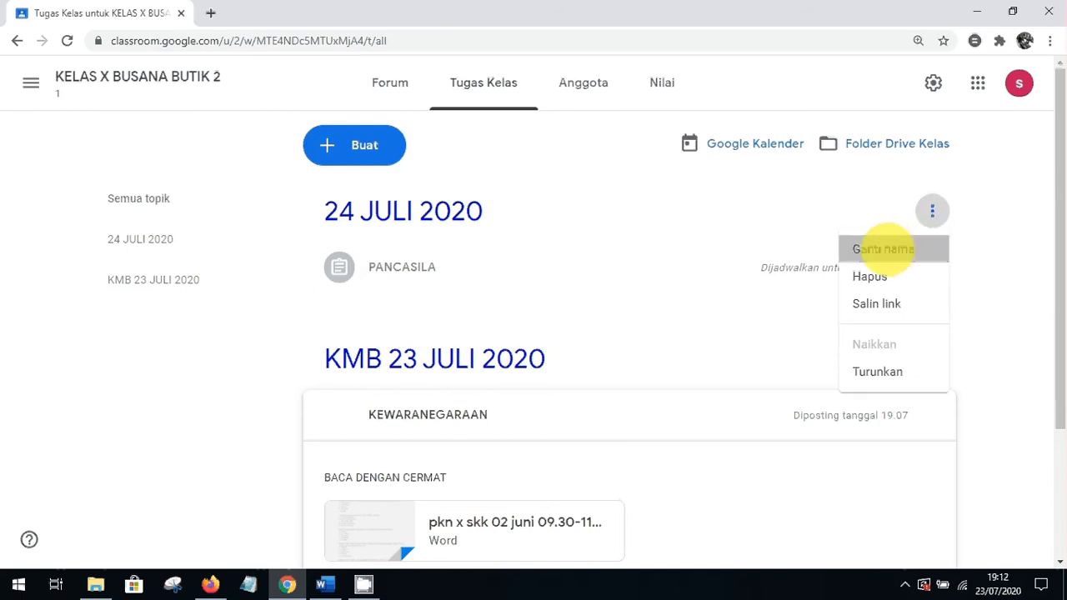
left_click(884, 248)
key("Home")
type("KBM")
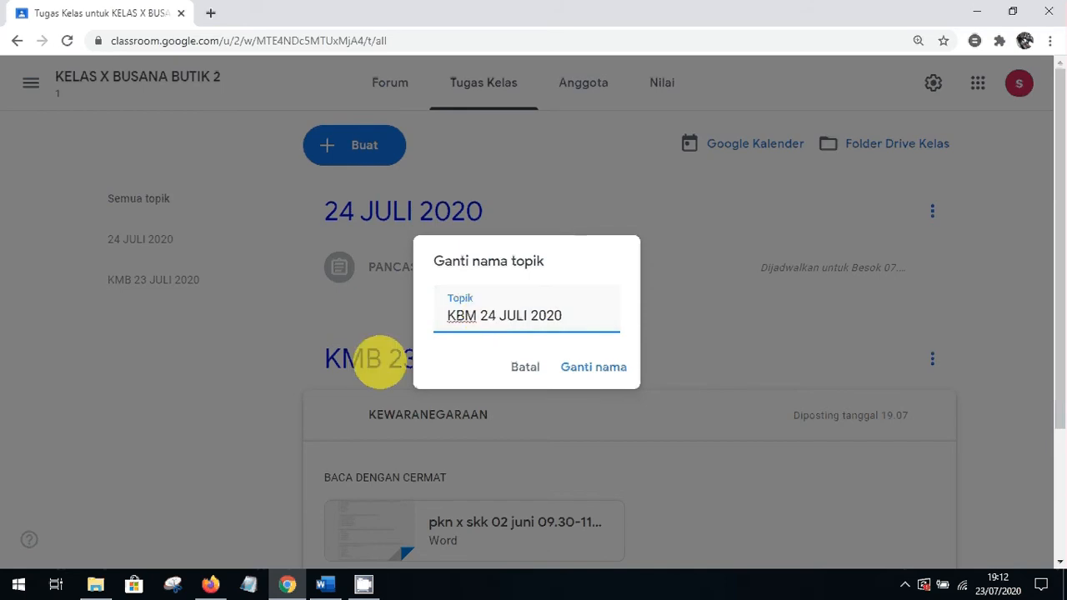
left_click(599, 367)
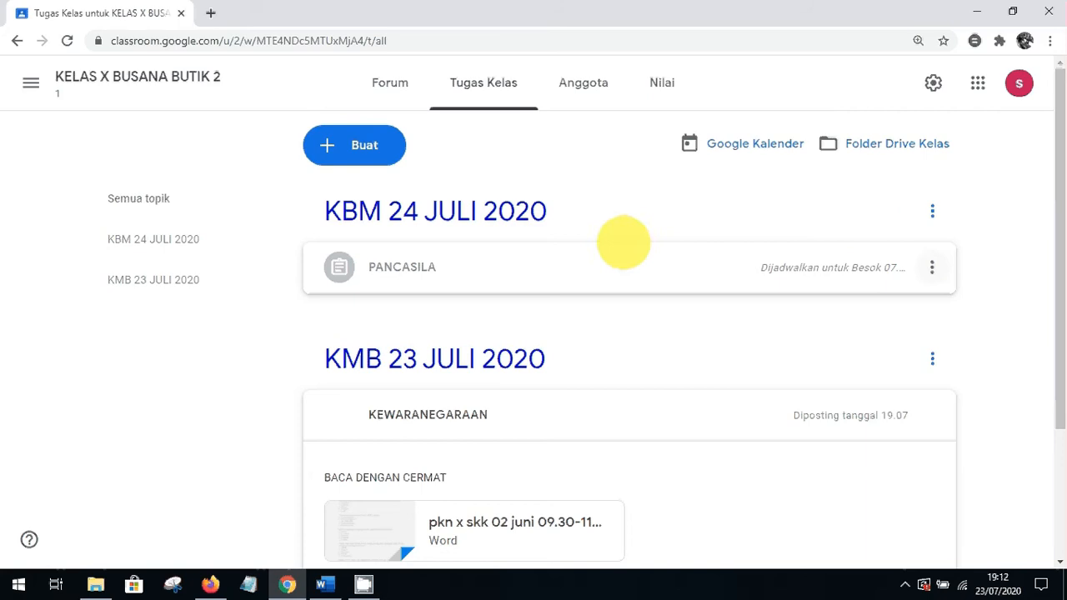
left_click(371, 146)
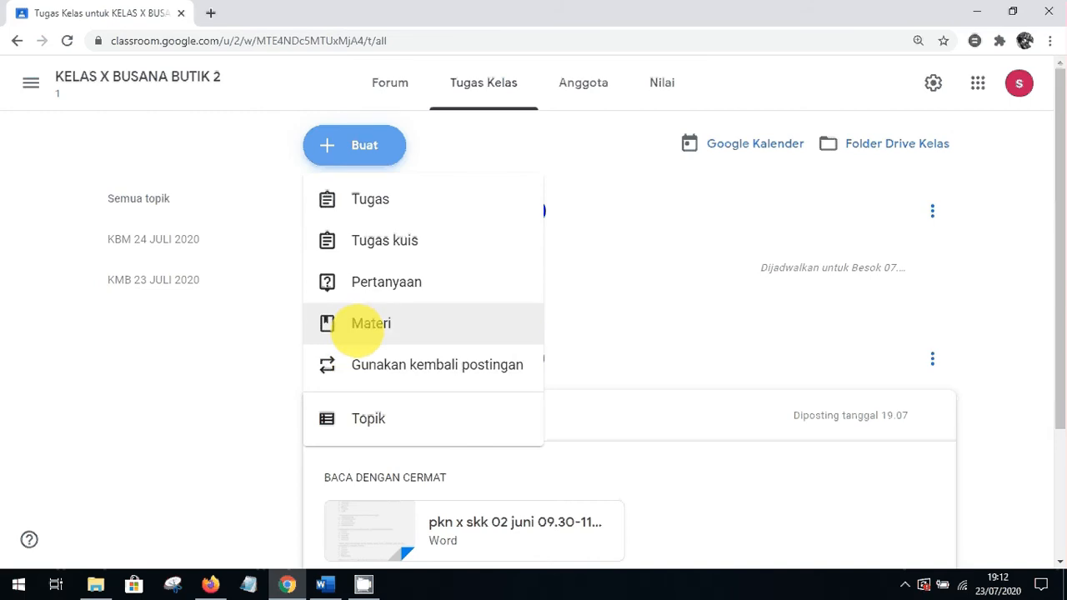
Create a question post 'ABSEN SISWA' with instructions 'KLIK TOMBOL HADIR'
left_click(369, 282)
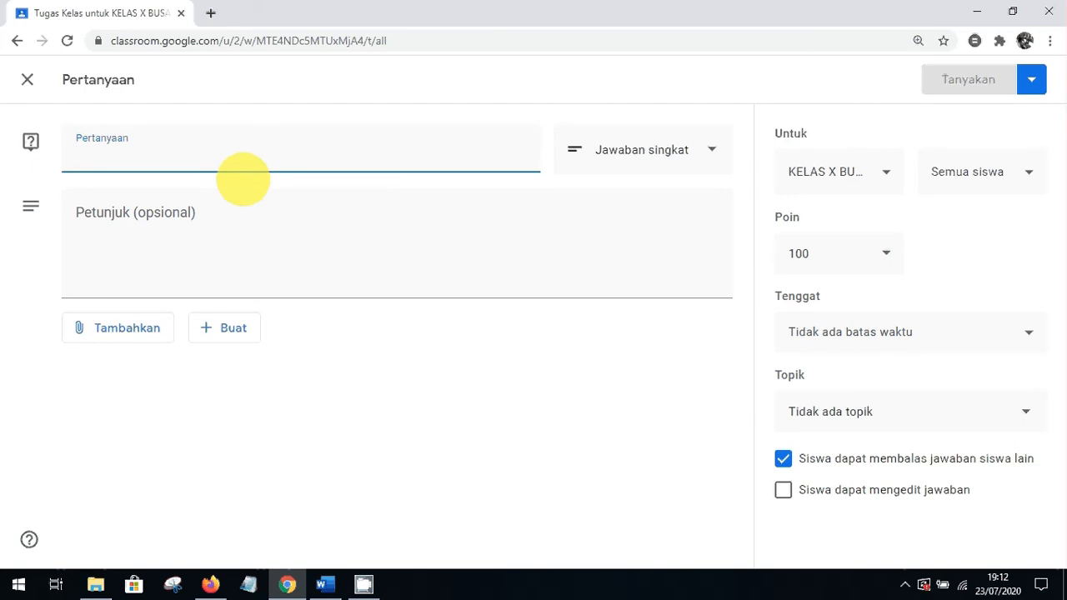
type("ABSI")
key("BackSpace")
key("BackSpace")
key("BackSpace")
type("B")
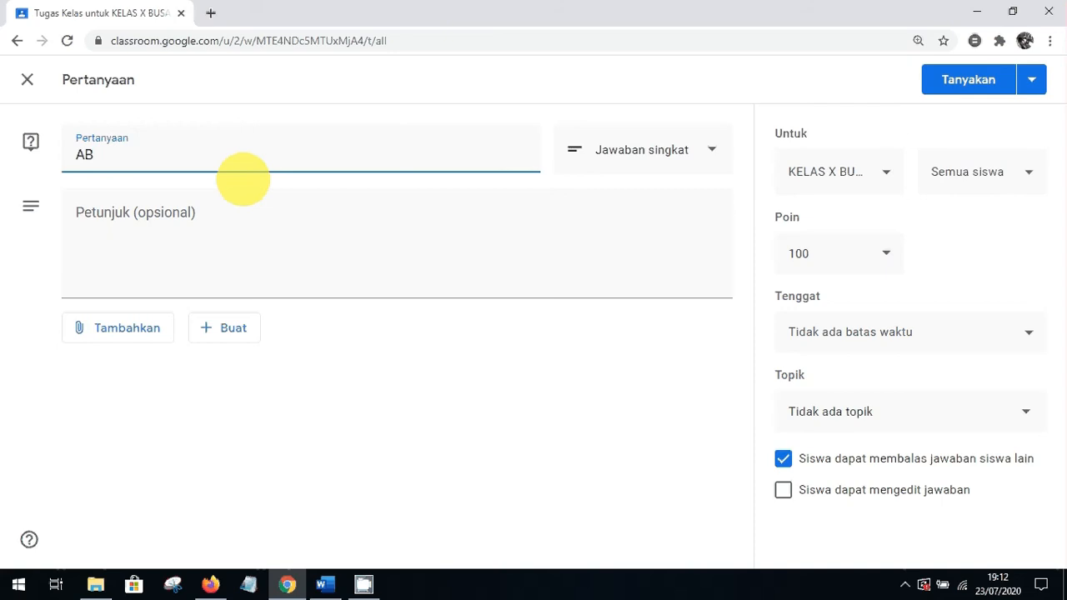
type("SEN SISWA")
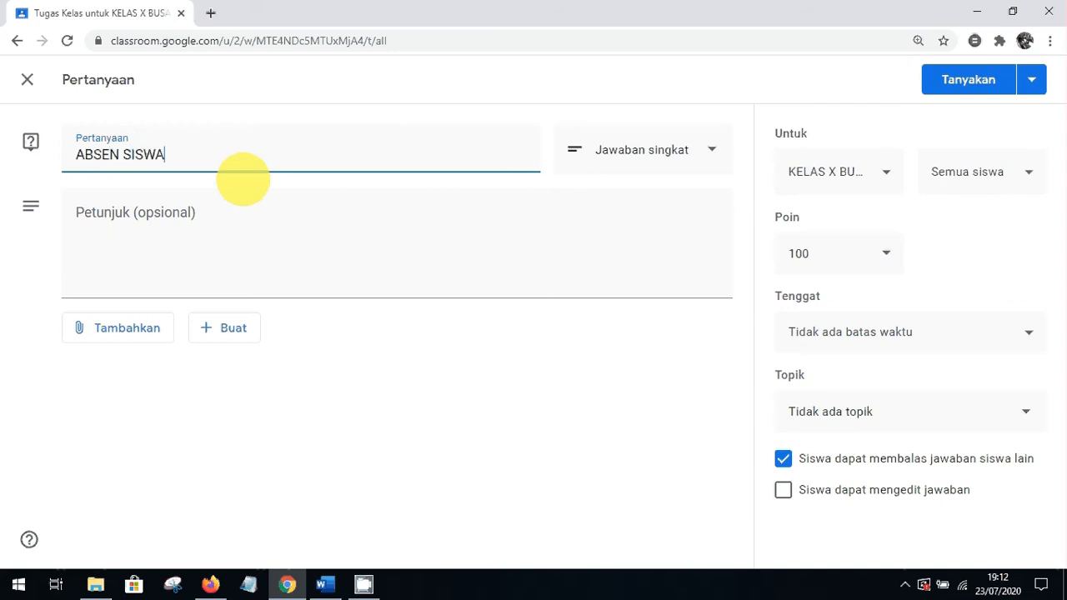
left_click(136, 236)
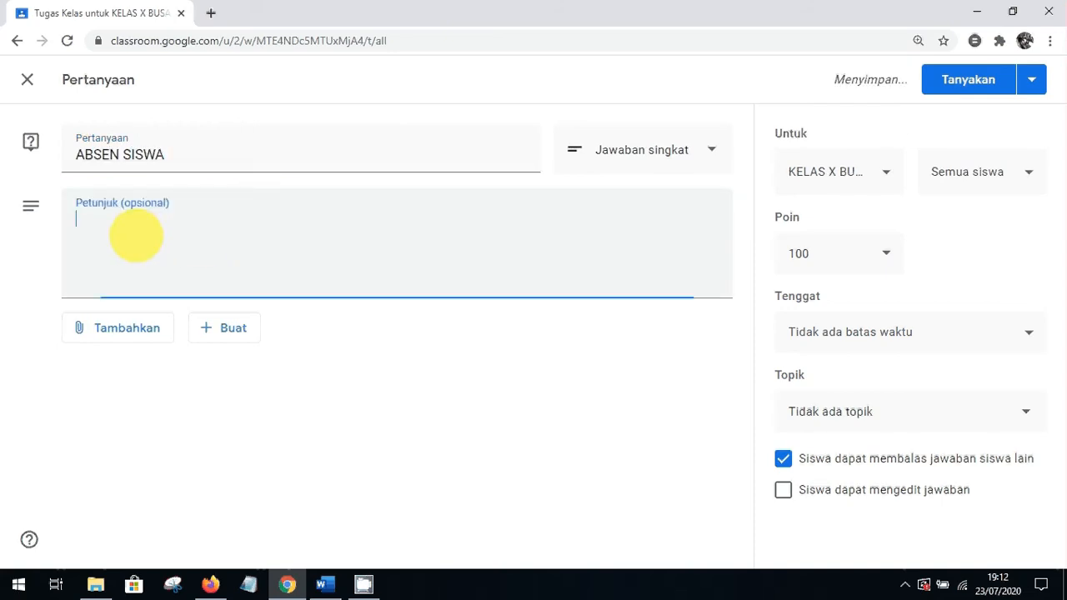
type("KLIK ")
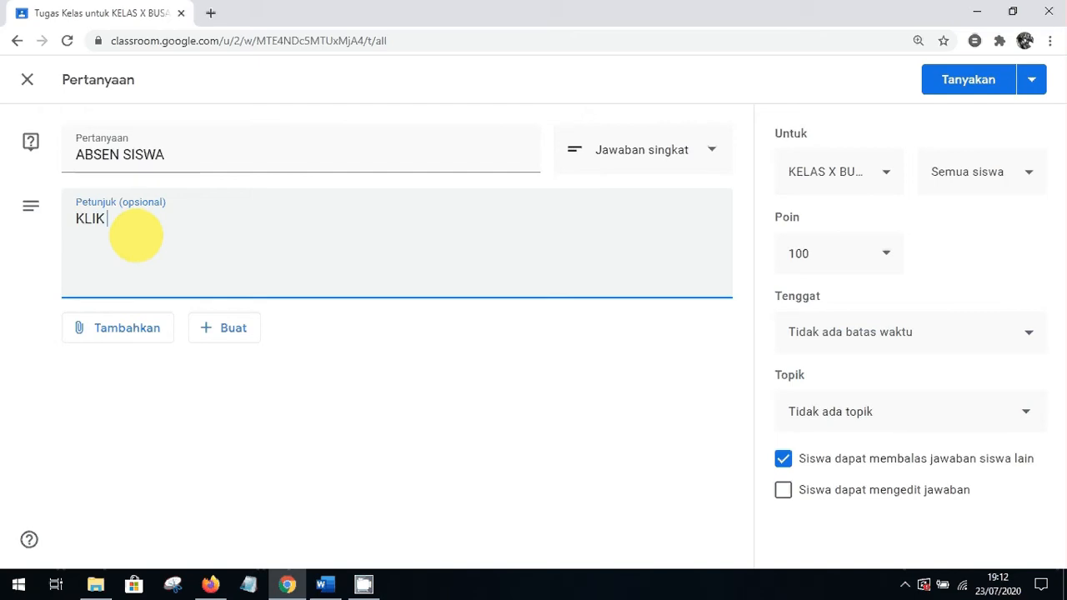
type("TOMBOL")
type("HADIR")
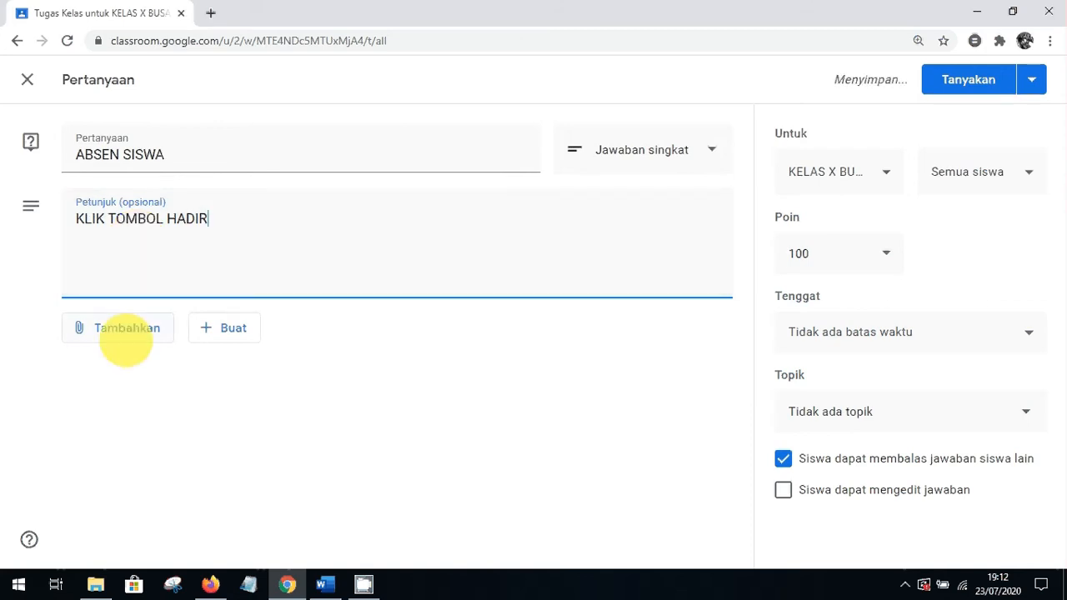
left_click(701, 156)
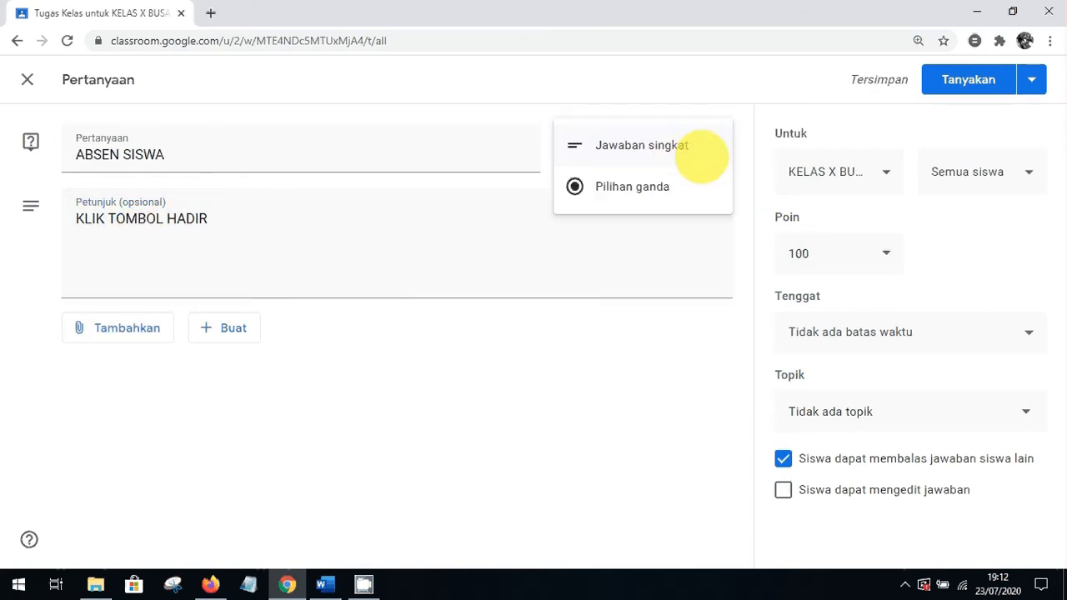
Make ABSEN SISWA multiple choice with the options HADIR, IZIN and SAKIT
left_click(646, 189)
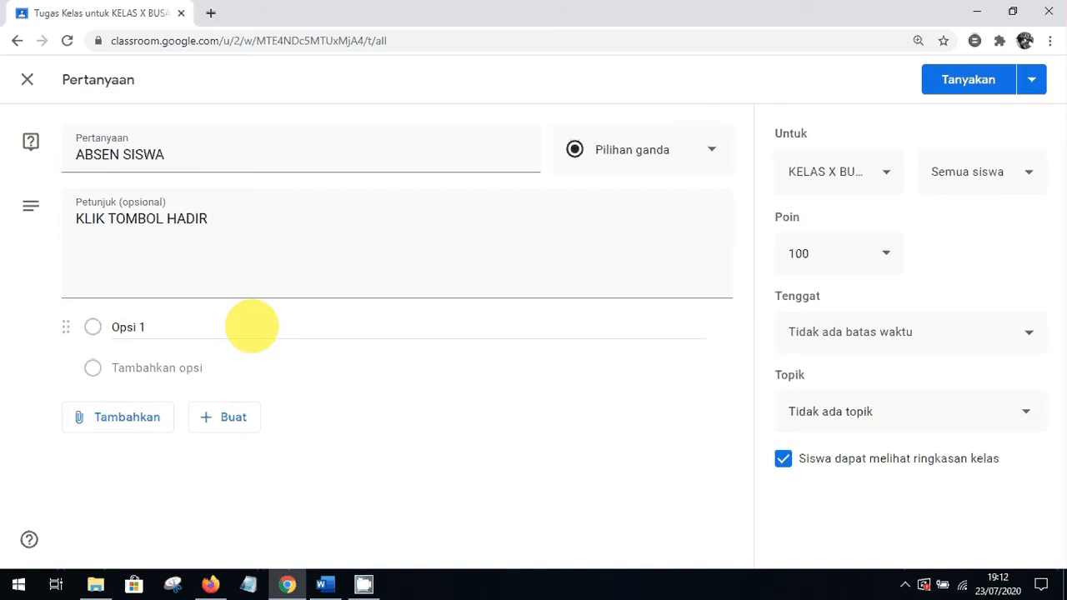
left_click(154, 327)
type("HADIR")
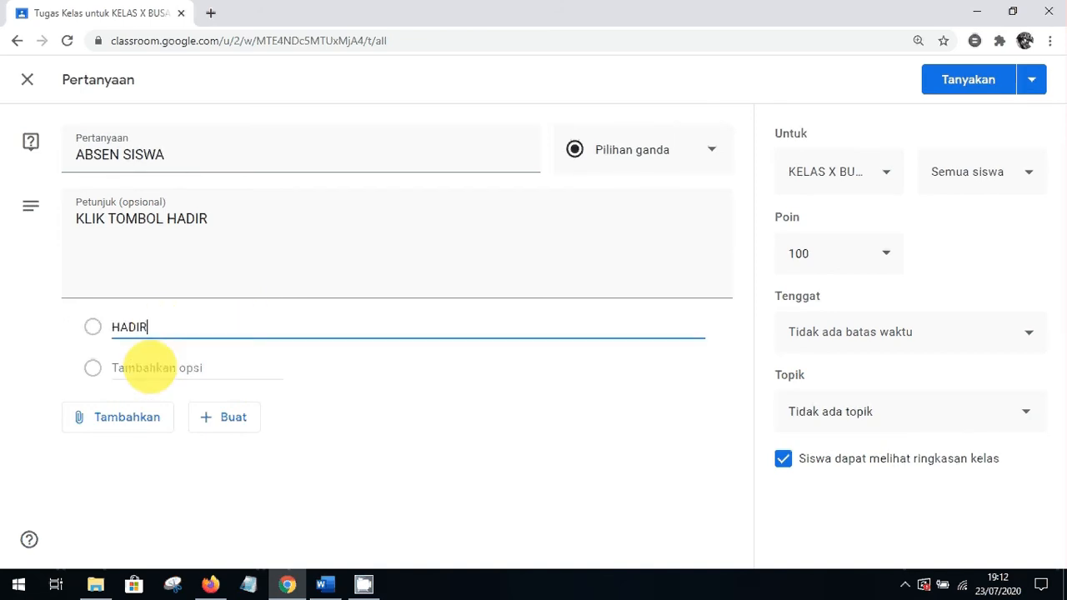
left_click(150, 368)
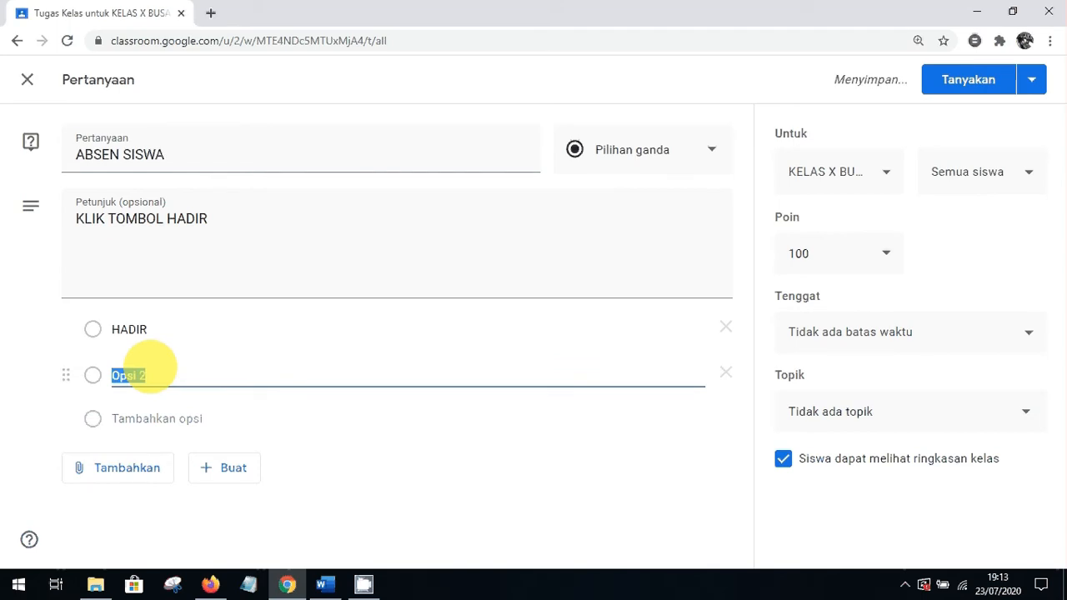
type("IZIN")
left_click(139, 421)
type("S")
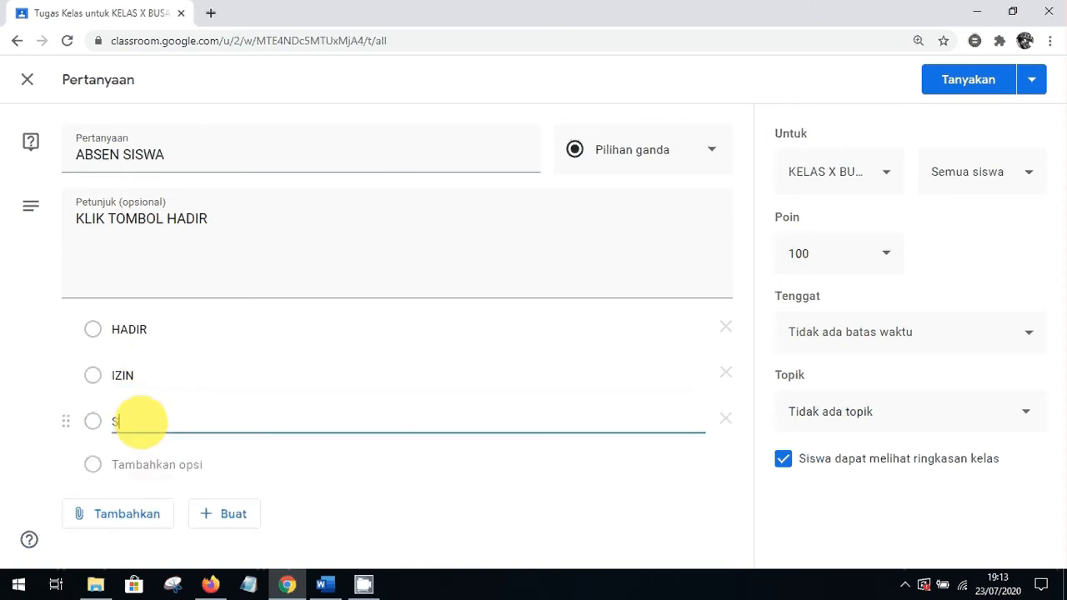
type("AKIT")
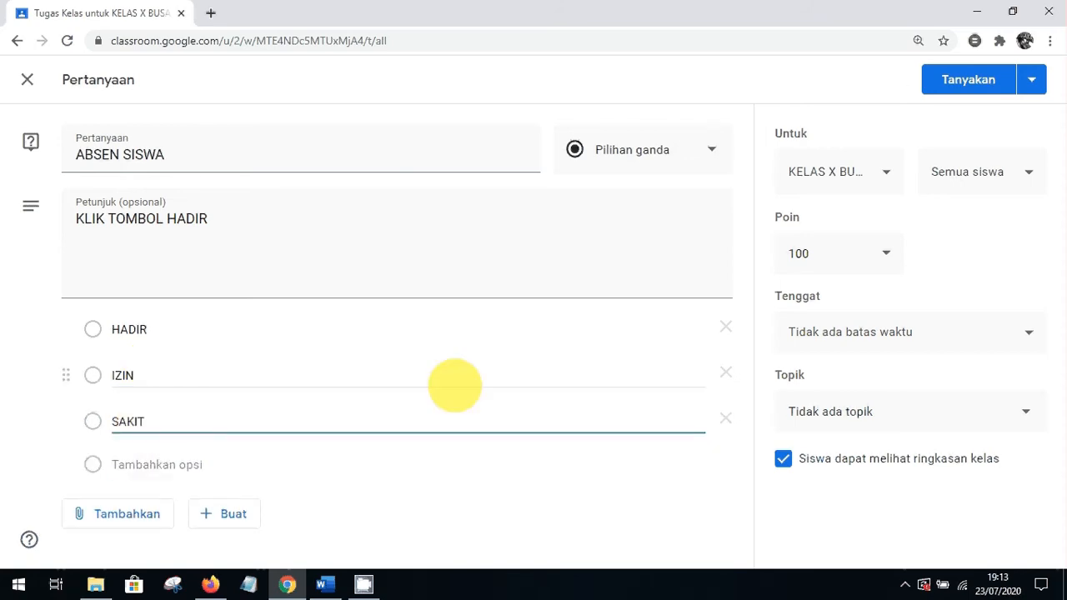
File the question under KBM 24 JULI 2020, make it ungraded, and review class and student recipients
left_click(960, 418)
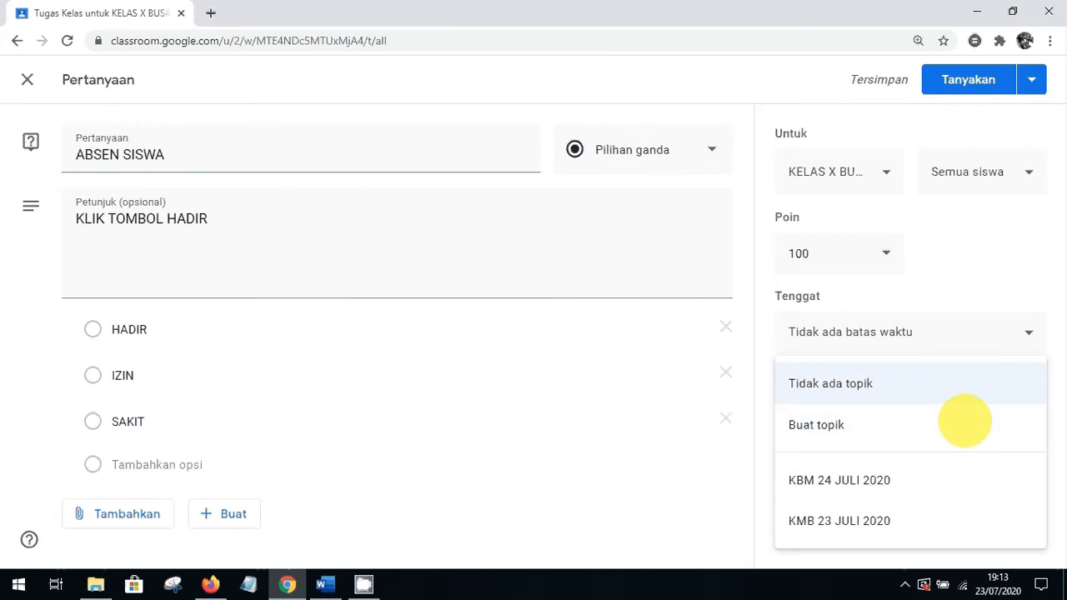
left_click(882, 483)
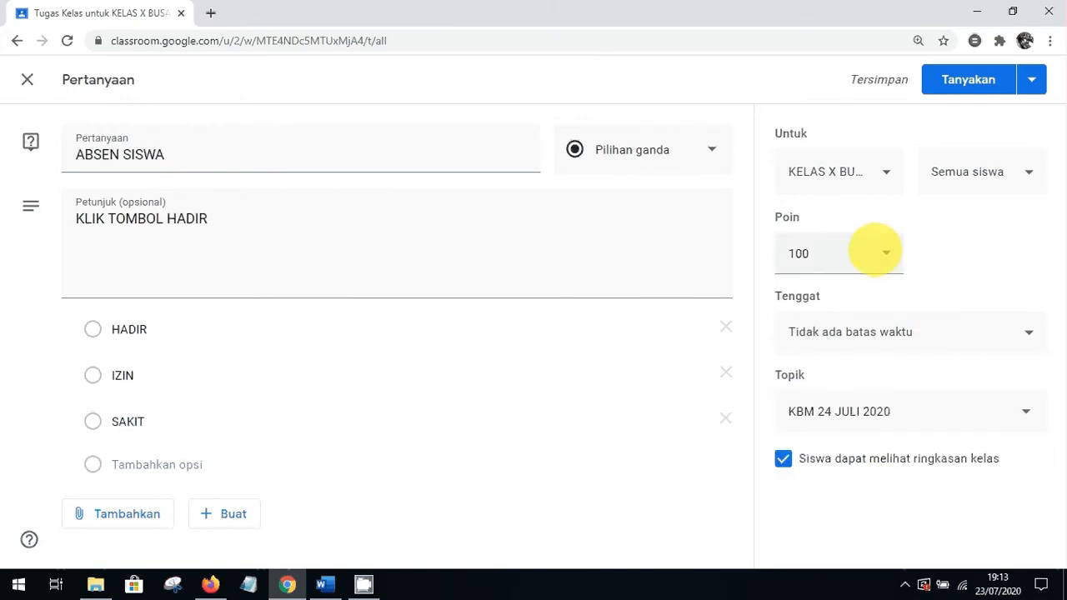
left_click(876, 250)
left_click(809, 296)
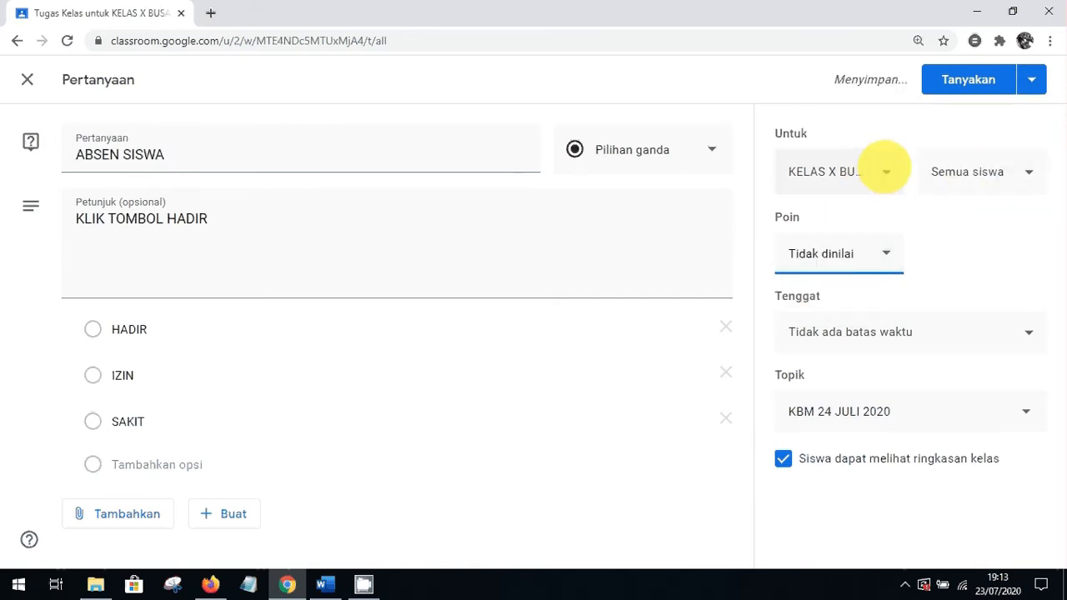
left_click(885, 171)
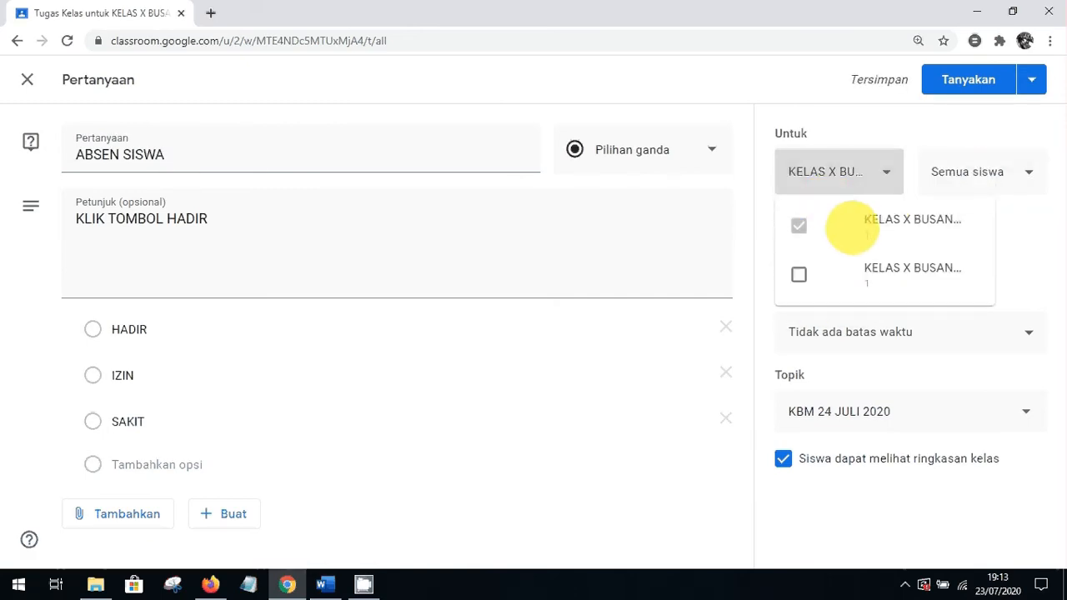
left_click(1006, 226)
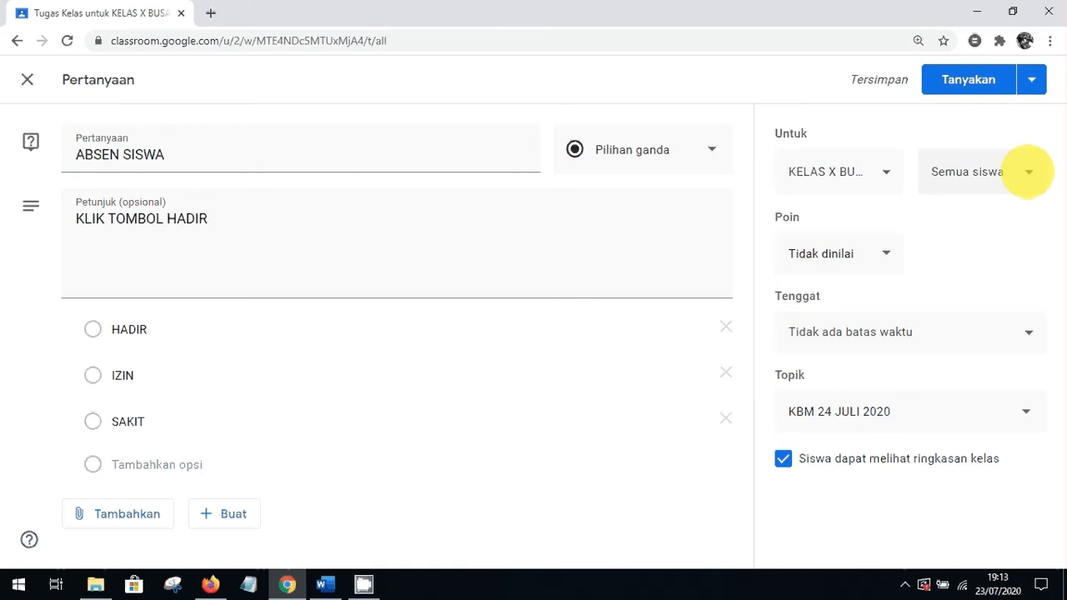
left_click(1029, 172)
left_click(967, 260)
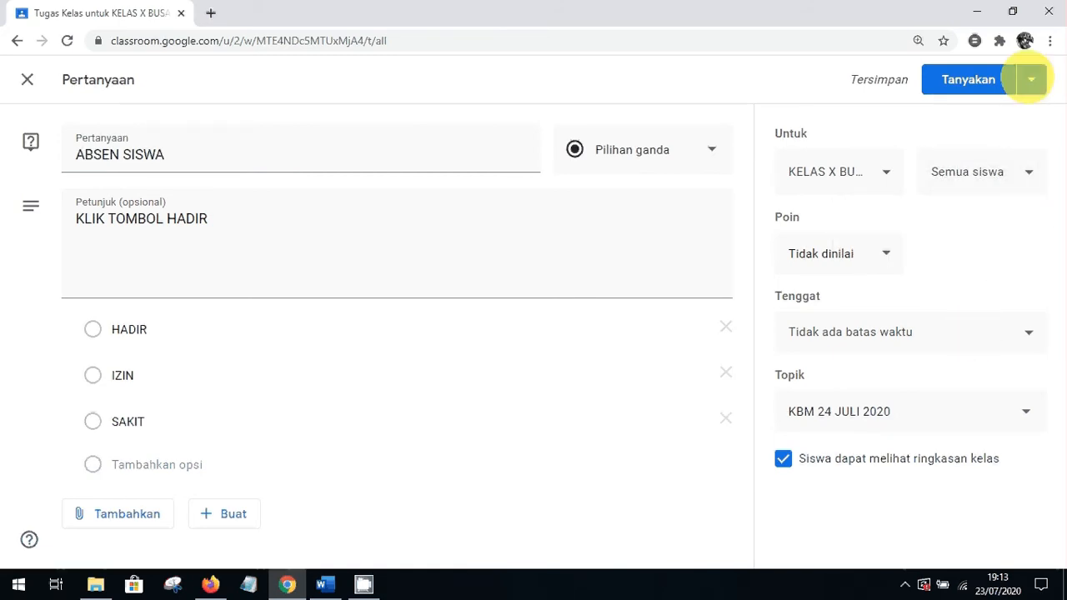
Schedule the question for 24 Jul 2020, changing the posting hour from 08.00 to 07.00
left_click(1032, 79)
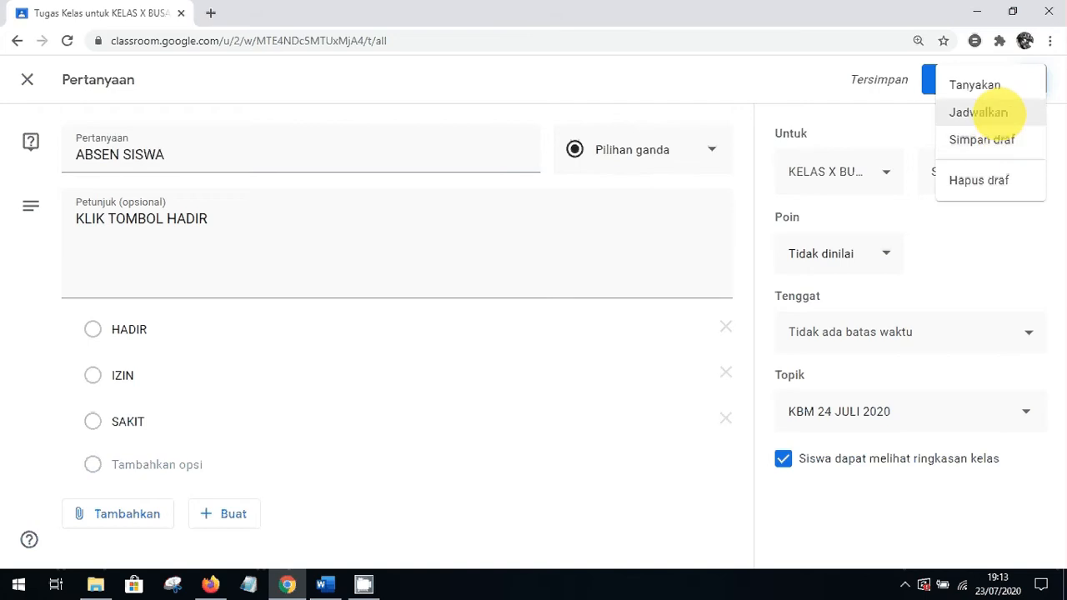
left_click(988, 110)
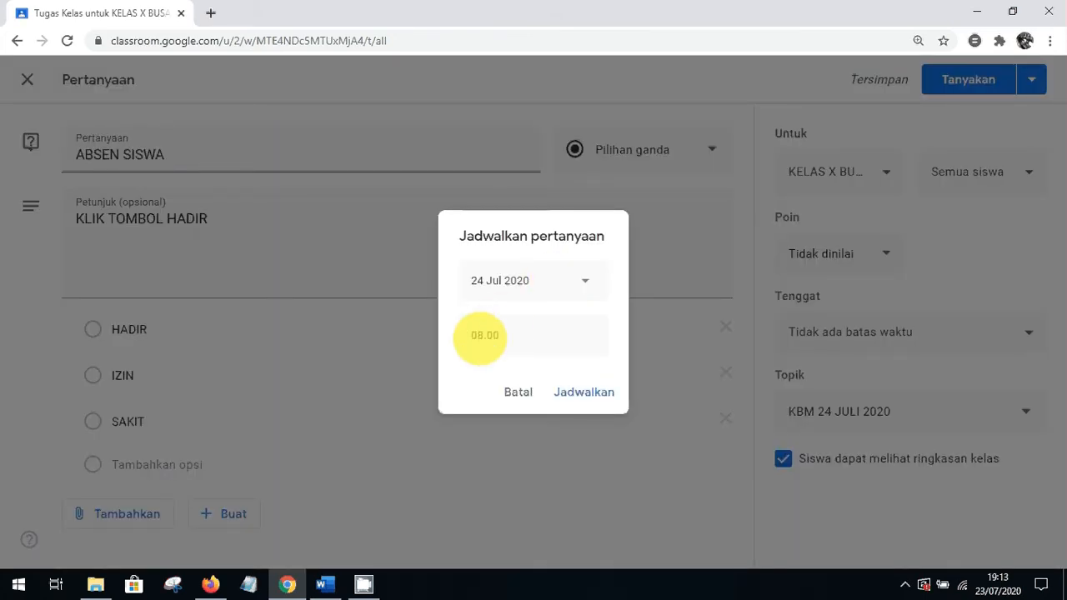
left_click(482, 337)
left_click(482, 338)
key("BackSpace")
type("7")
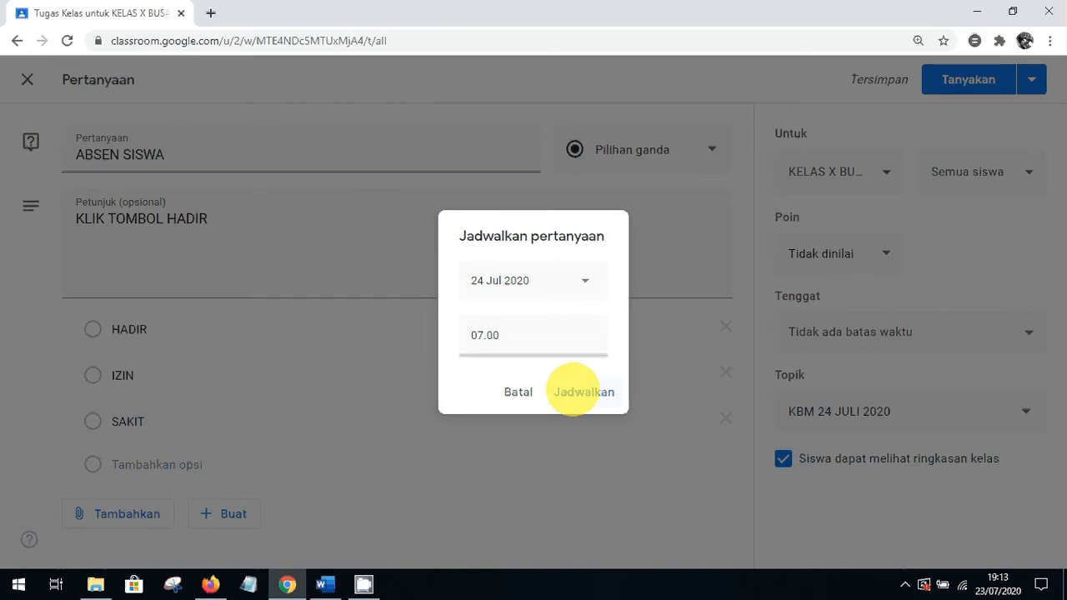
left_click(574, 391)
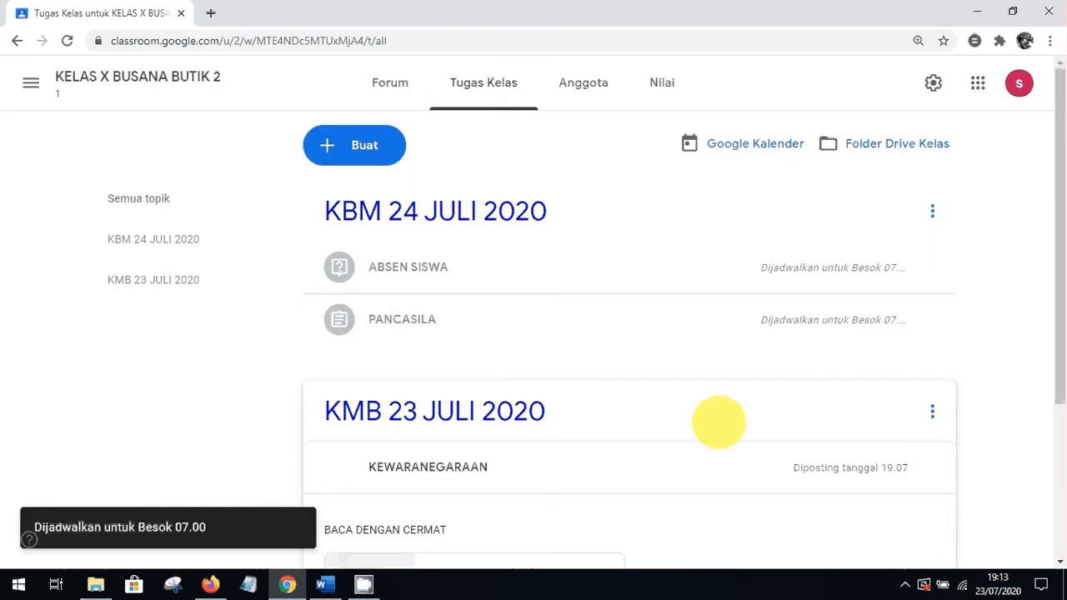
mouse_move(1053, 297)
left_mouse_down()
mouse_move(1053, 410)
mouse_move(1051, 278)
left_mouse_up()
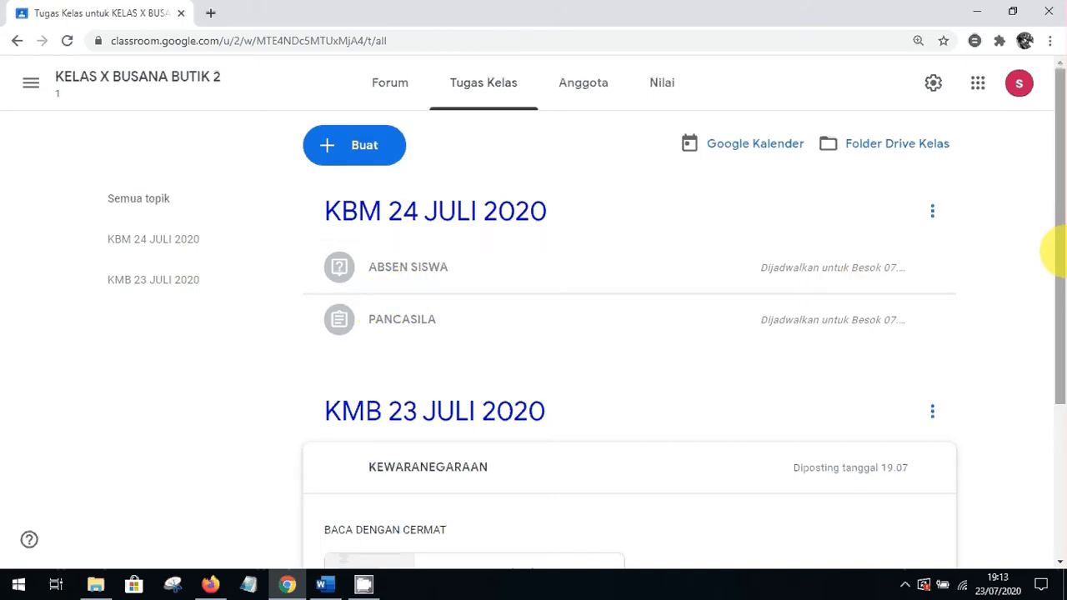
left_click_drag(1059, 248, 1059, 375)
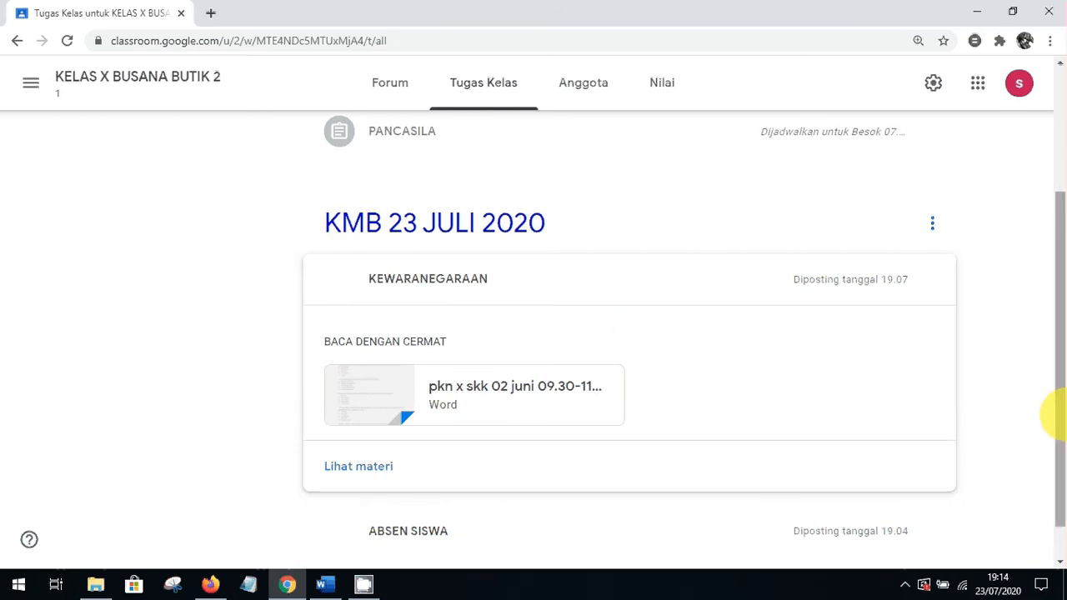
left_click_drag(1056, 417, 1051, 202)
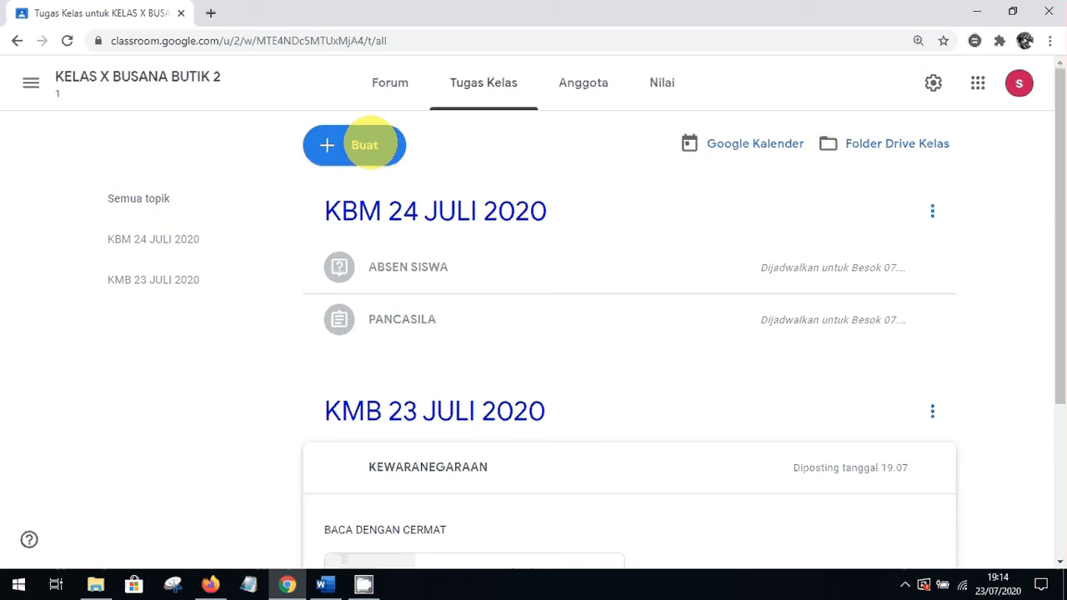
Create a new Tugas kuis assignment from the Buat menu
left_click(368, 143)
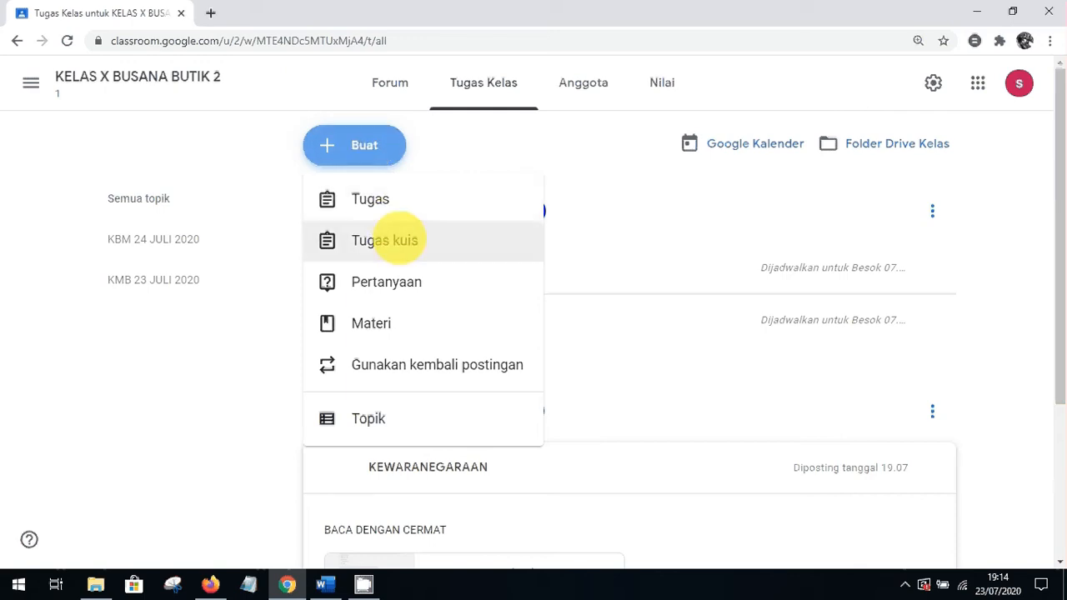
left_click(385, 240)
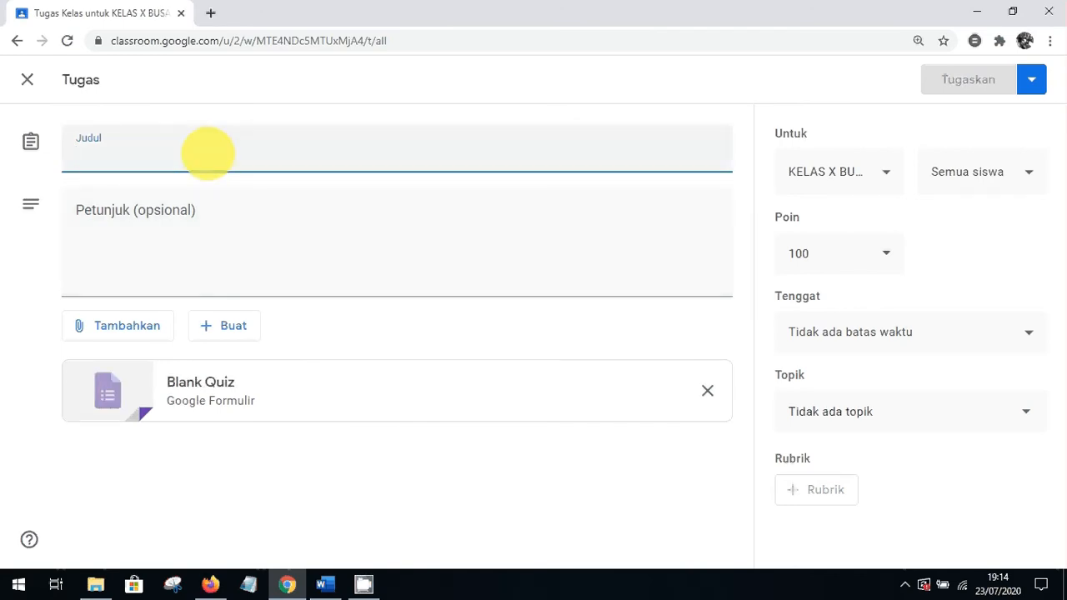
Title the assignment SOAL PPKN and enter the instructions KERJAKAN DENGAN BENAR
type("SOAL ")
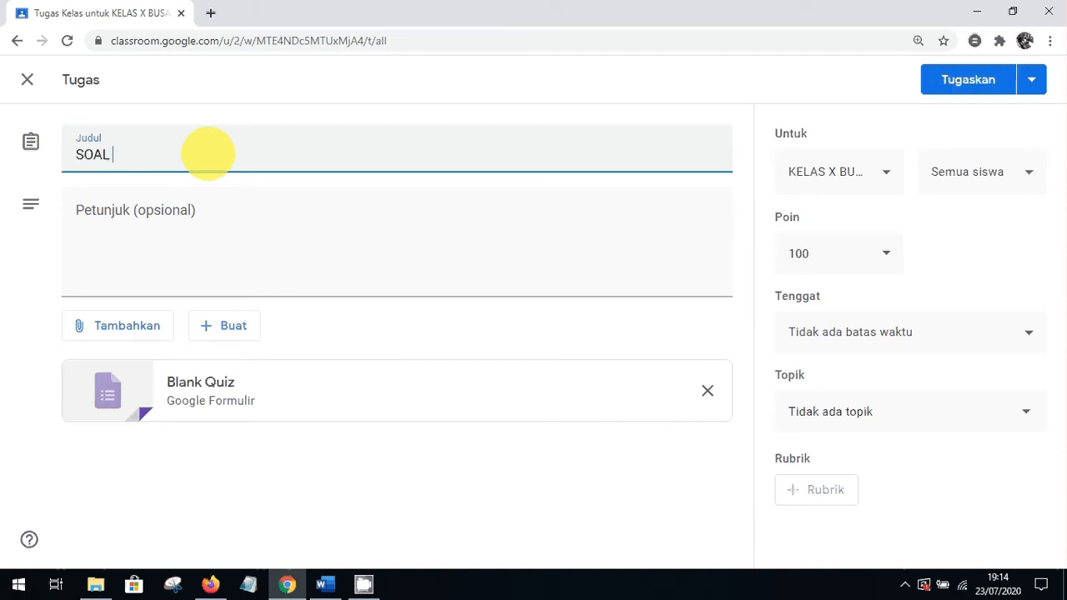
type("PPKN")
left_click(177, 210)
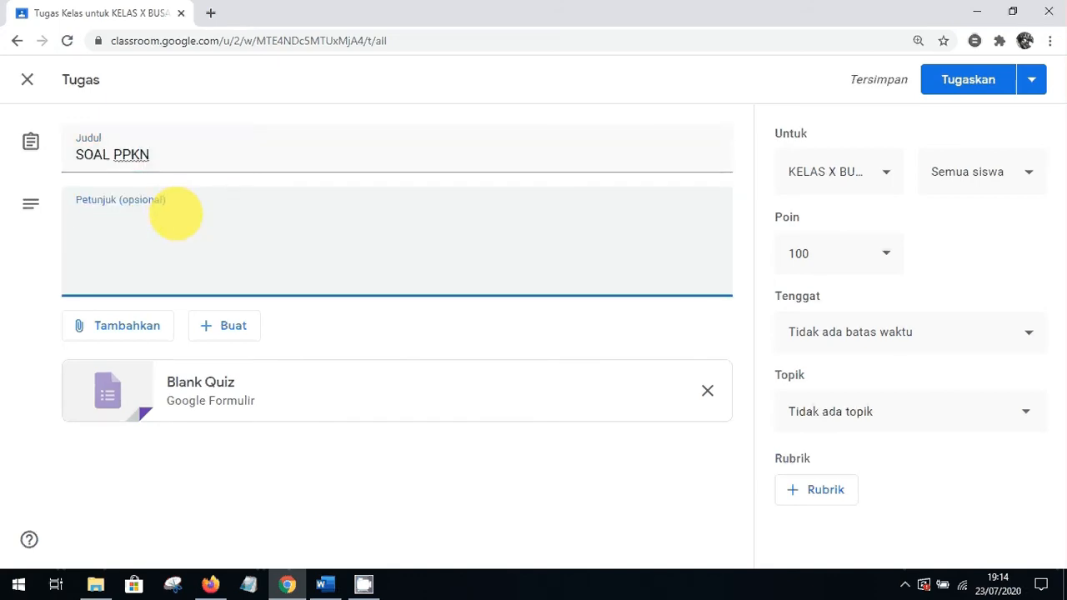
type("KERJAKAN")
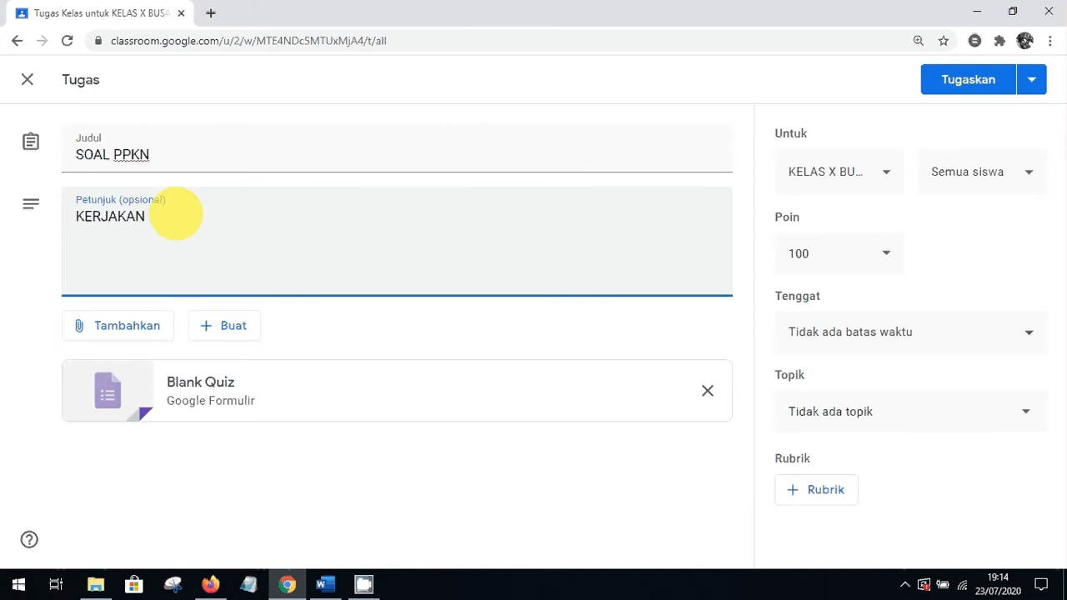
type(" DENGAN BENAR")
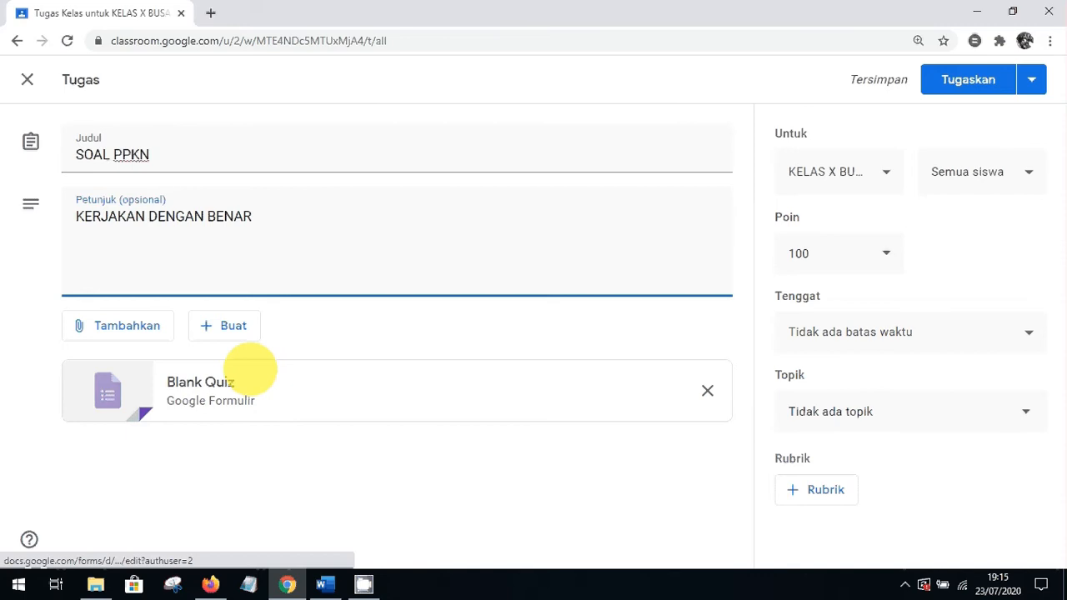
Replace the title SOAL PPKN with ULANGAN HARIAN 1 PPKN 24 JULI 2020
left_click_drag(157, 156, 50, 150)
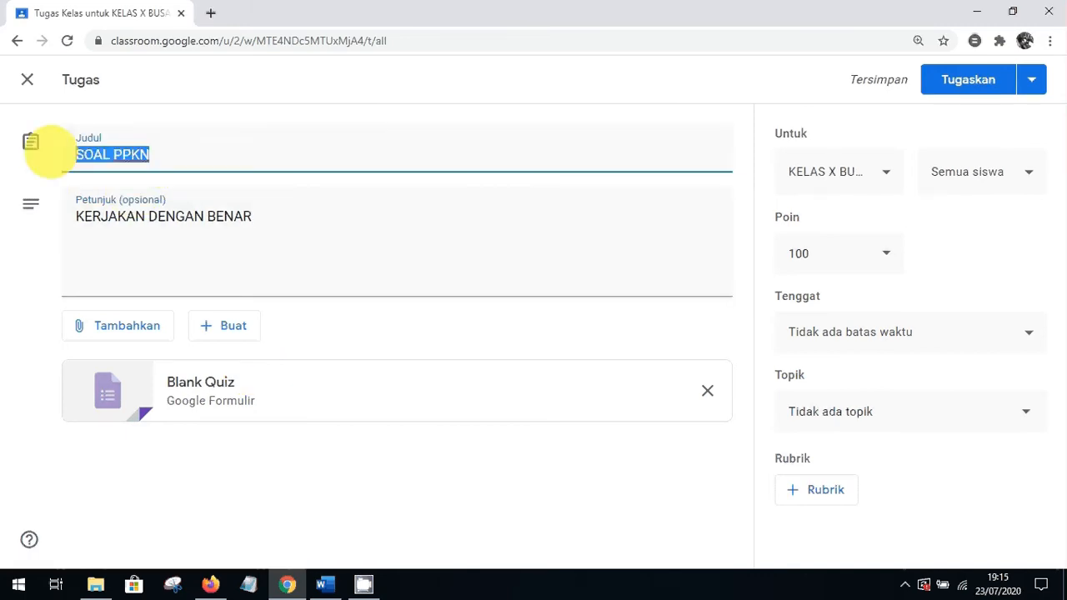
type("U")
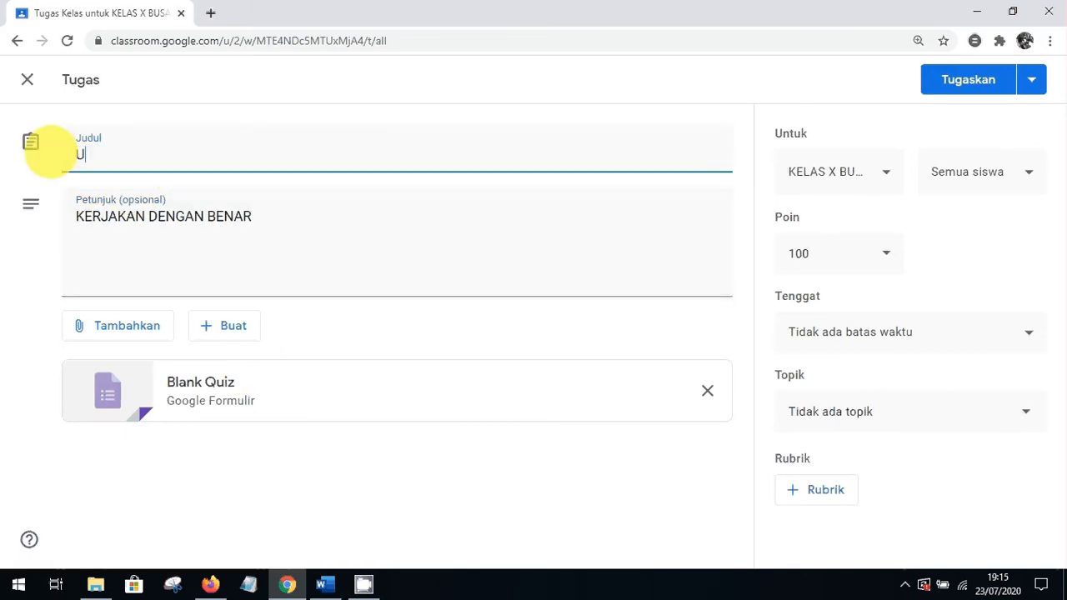
type("LANGAN HARIAN Q")
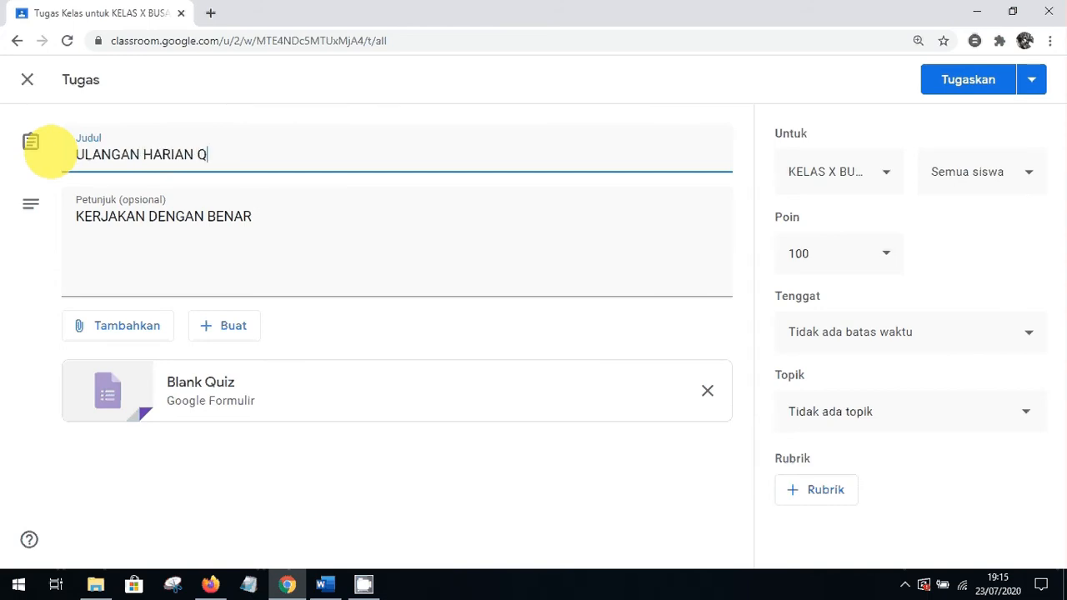
key("BackSpace")
type("1 PPKN 24")
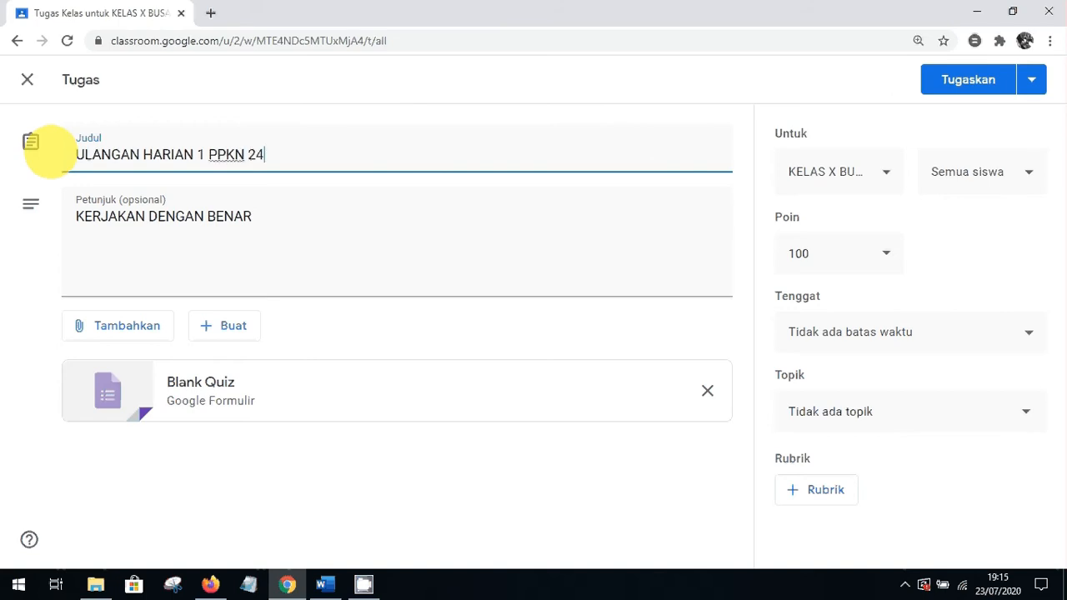
type(" JULI 2020")
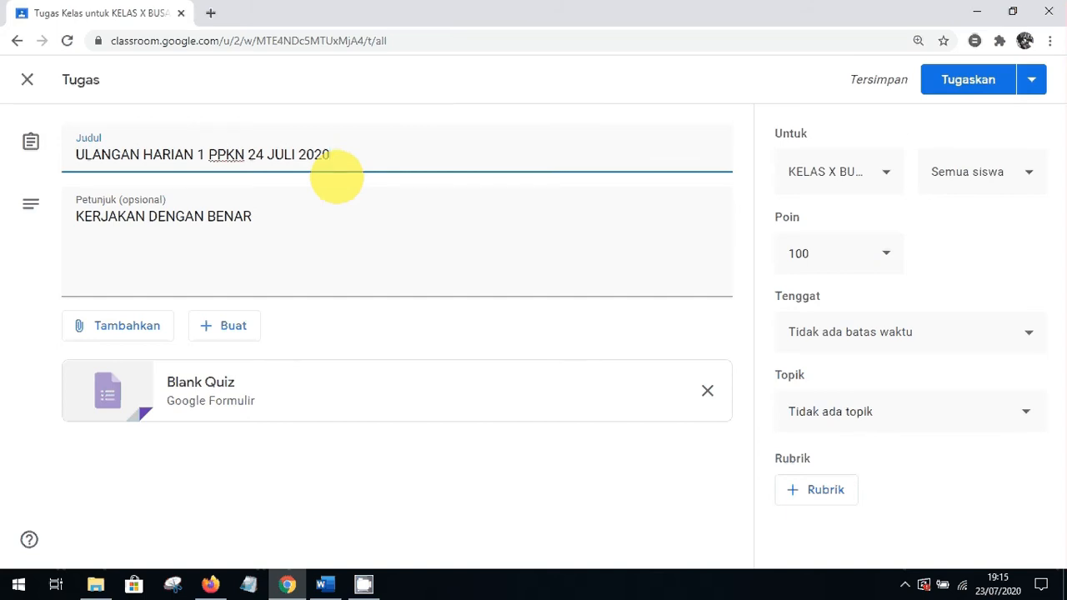
left_click(525, 105)
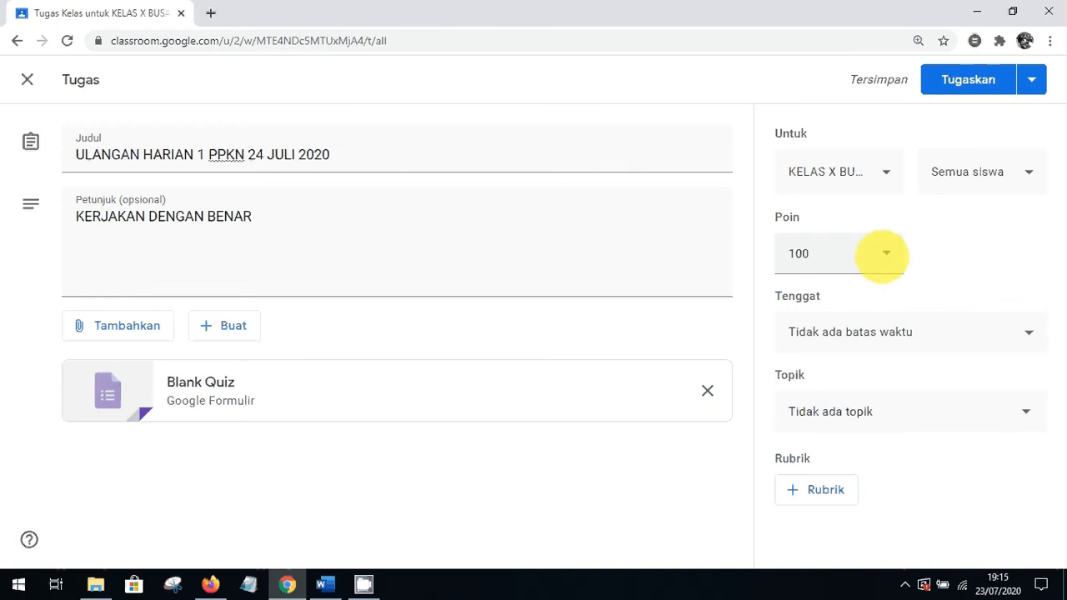
Set the quiz assignment's points to Tidak dinilai and its topic to KBM 24 JULI 2020
left_click(884, 254)
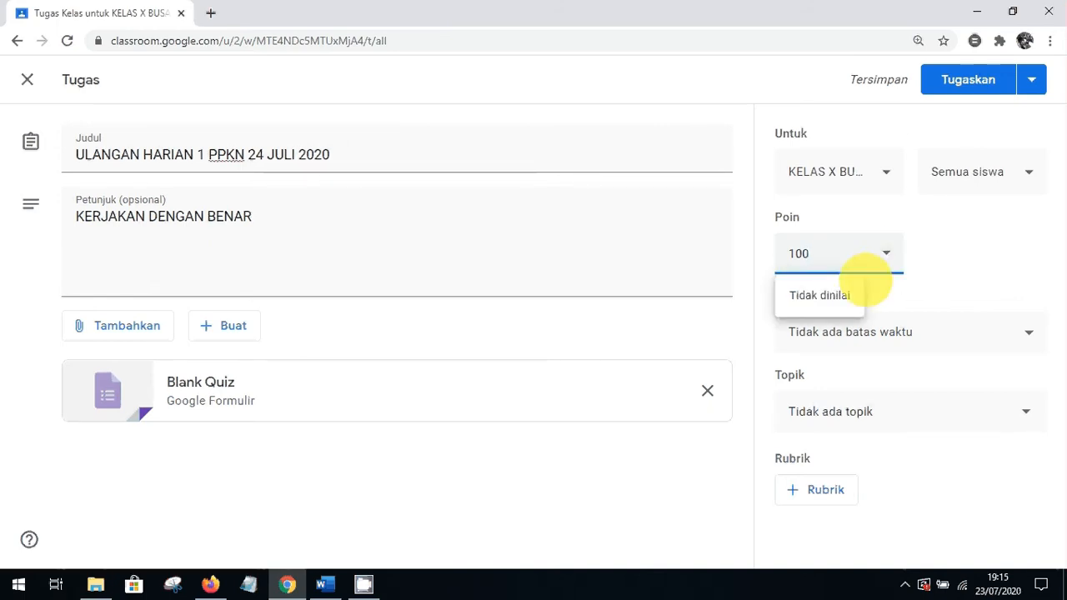
left_click(819, 296)
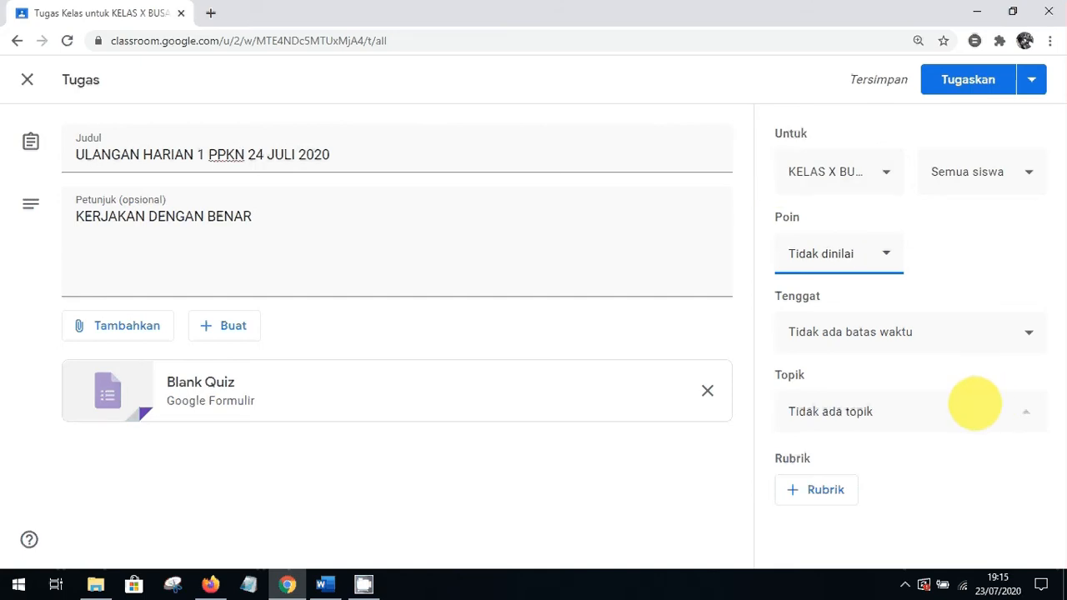
left_click(974, 402)
left_click(849, 482)
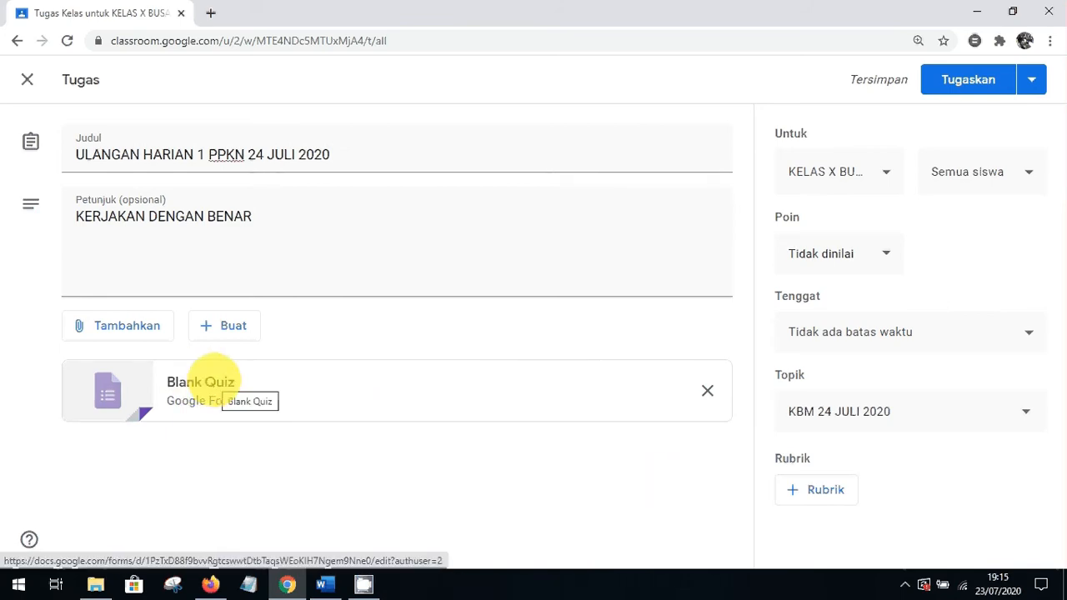
Open the Blank Quiz form and rename the file to ULANGAN HARIAN PPKN
left_click(214, 381)
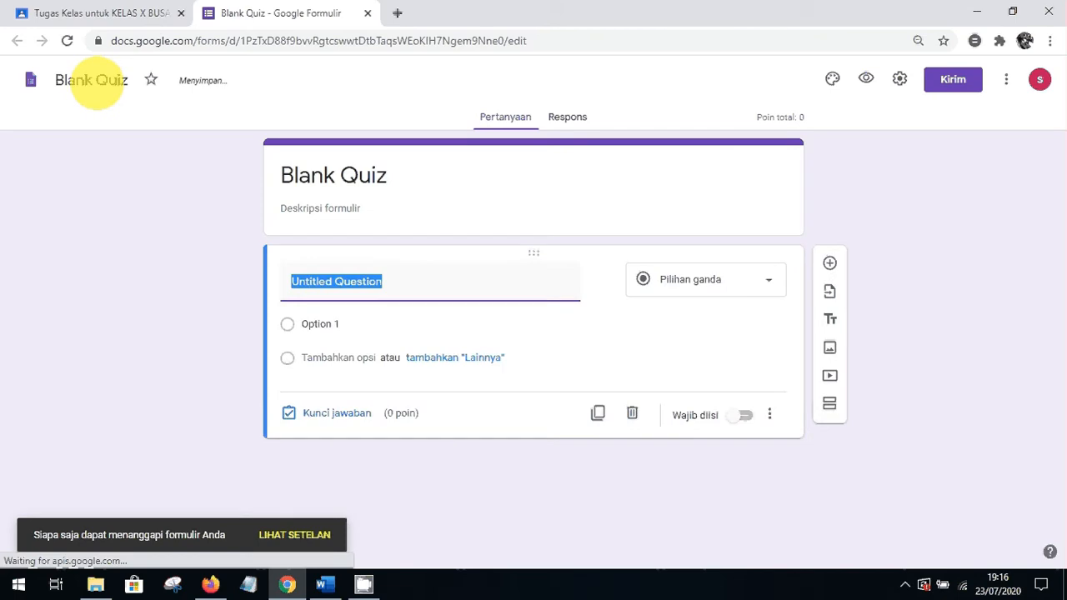
double_click(95, 81)
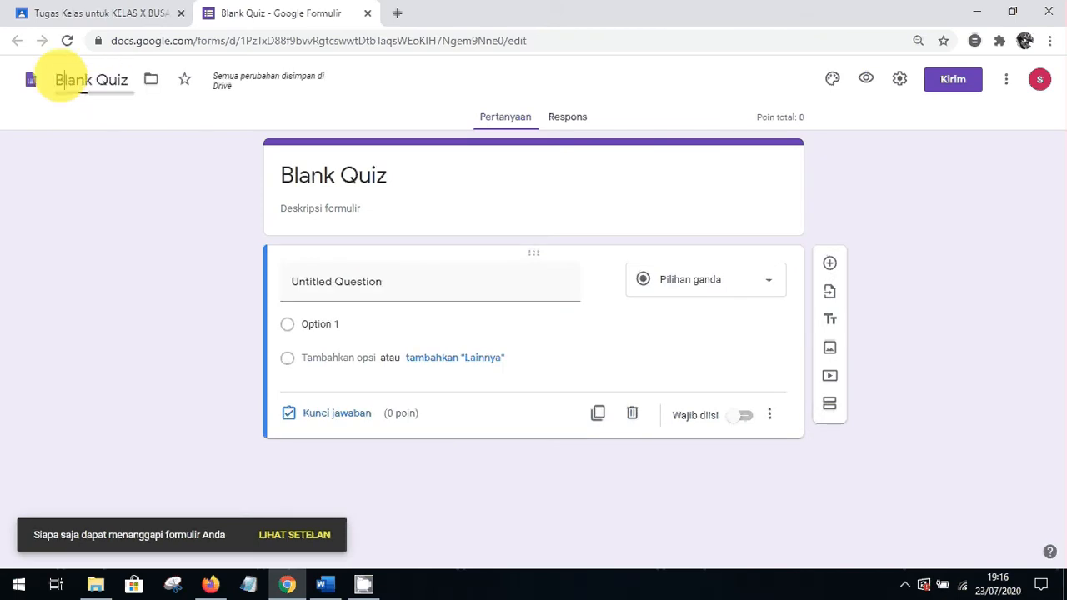
double_click(62, 79)
triple_click(60, 76)
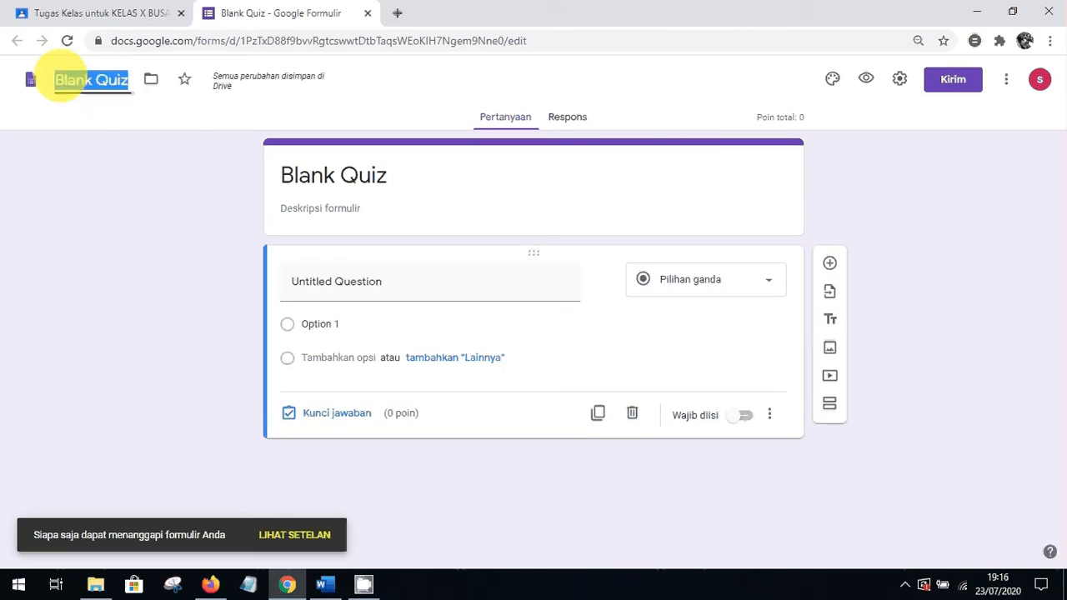
type("PPKN")
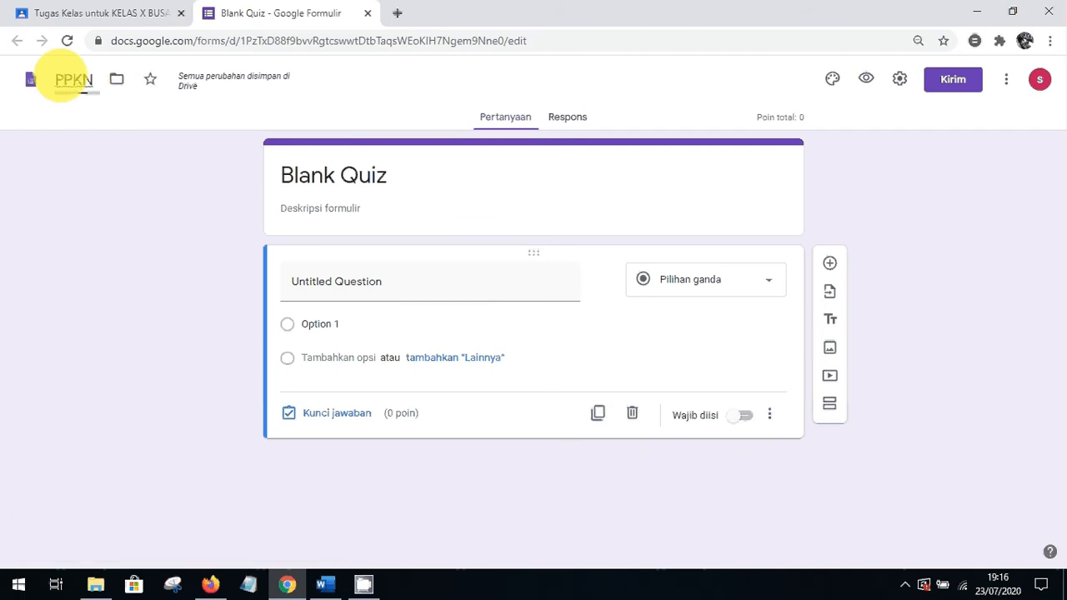
left_click(56, 79)
type("ULANGAN HARIAN")
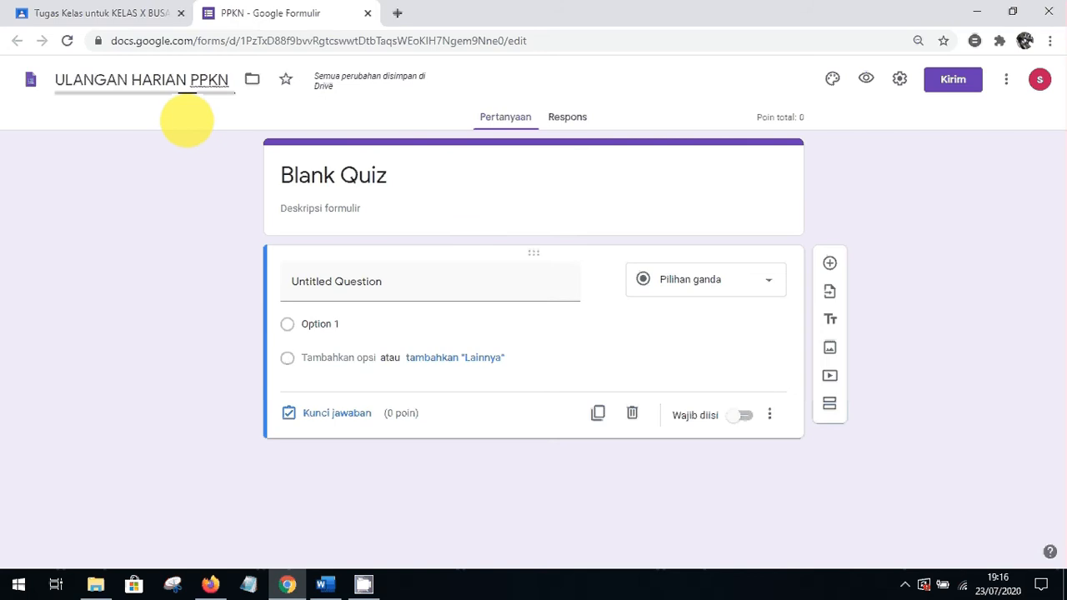
Copy the file name and paste it over the form heading, making it ULANGAN HARIAN PPKN
left_click(371, 174)
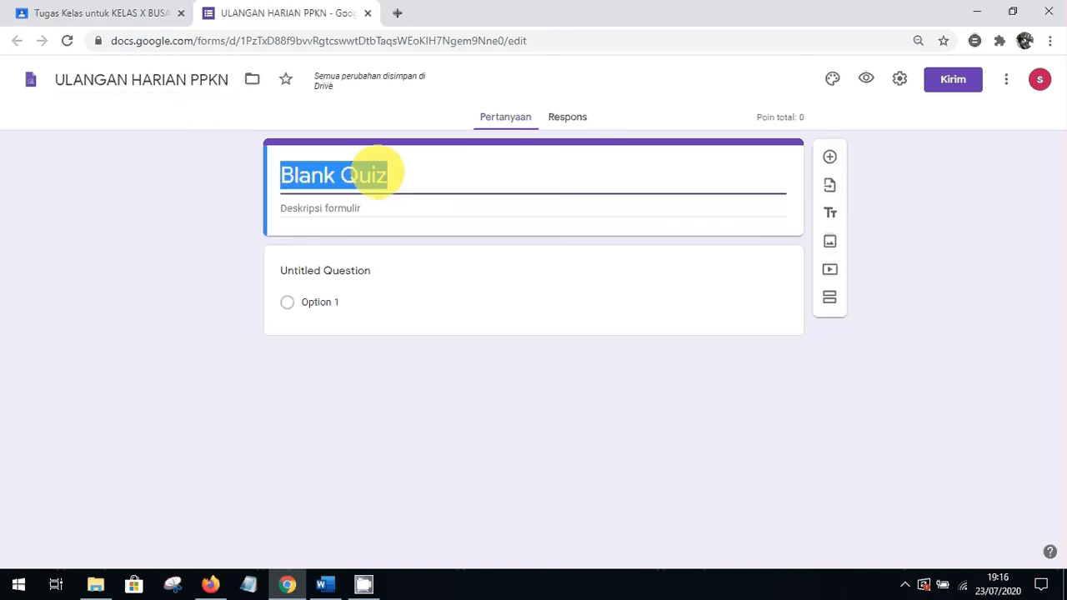
double_click(375, 174)
double_click(171, 88)
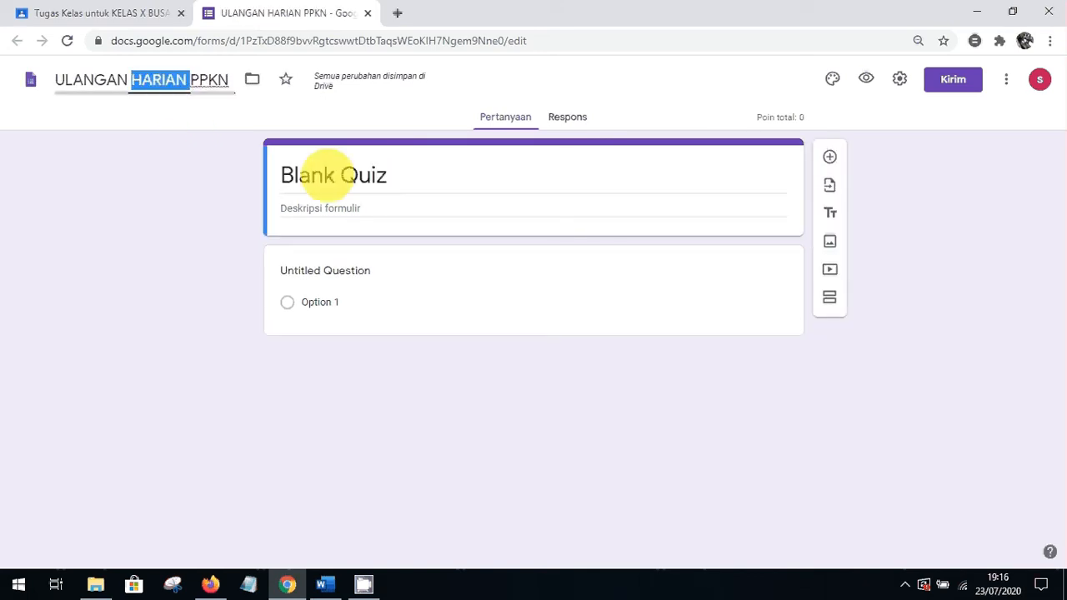
left_click(353, 172)
double_click(334, 174)
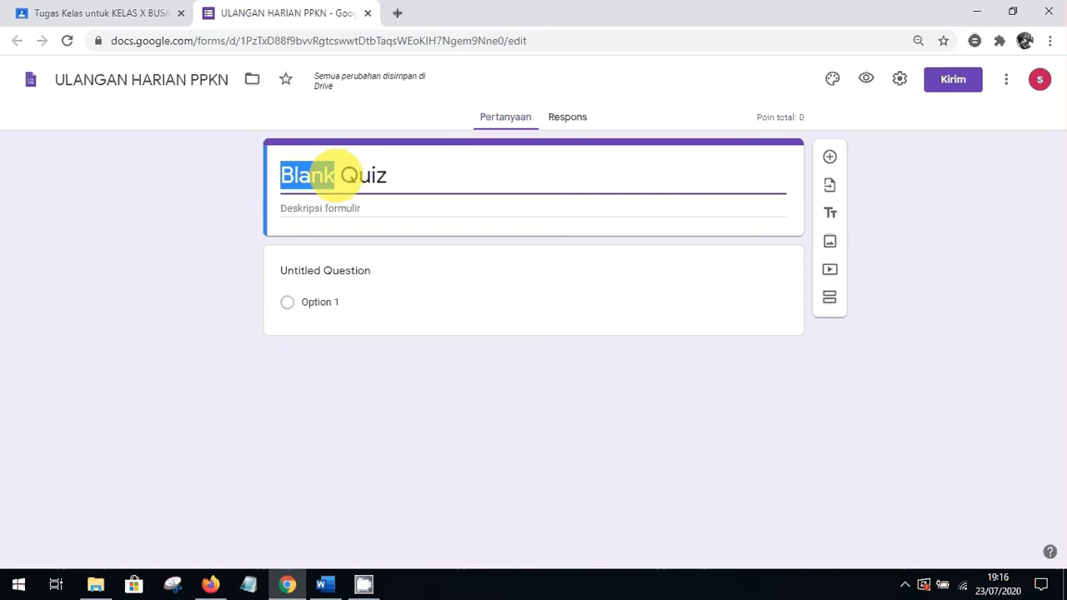
double_click(425, 184)
left_click(220, 80)
left_click_drag(233, 81, 46, 83)
key("ctrl+c")
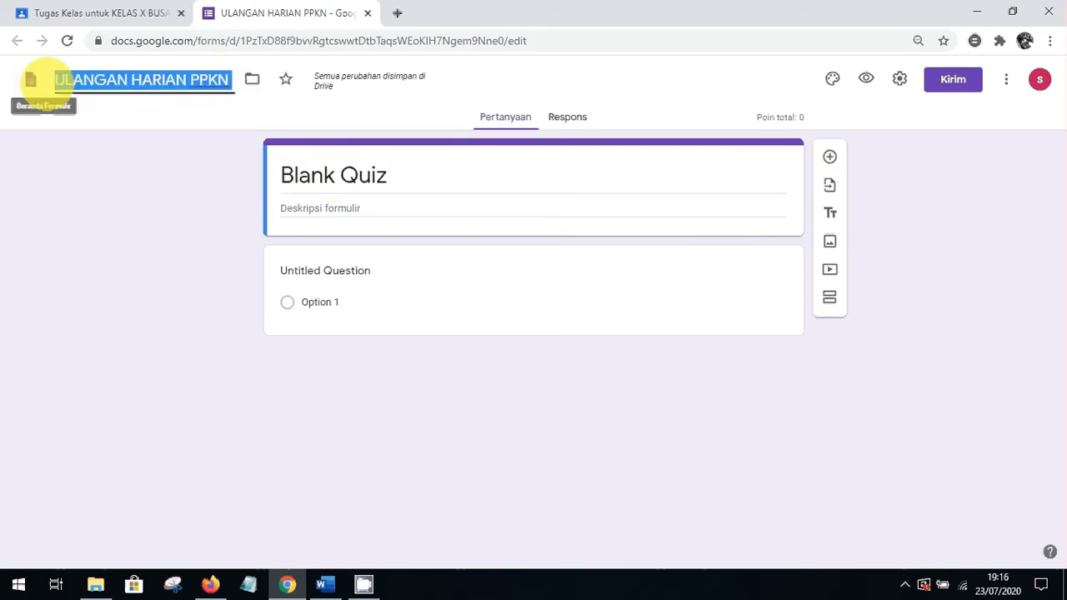
left_click(357, 171)
key("ctrl+v")
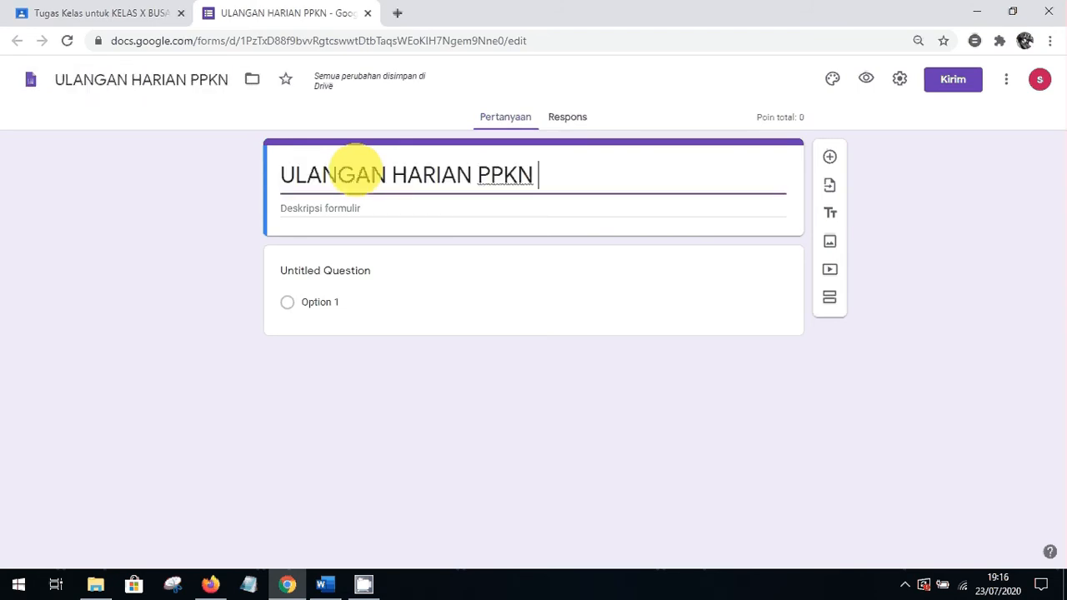
left_click(236, 269)
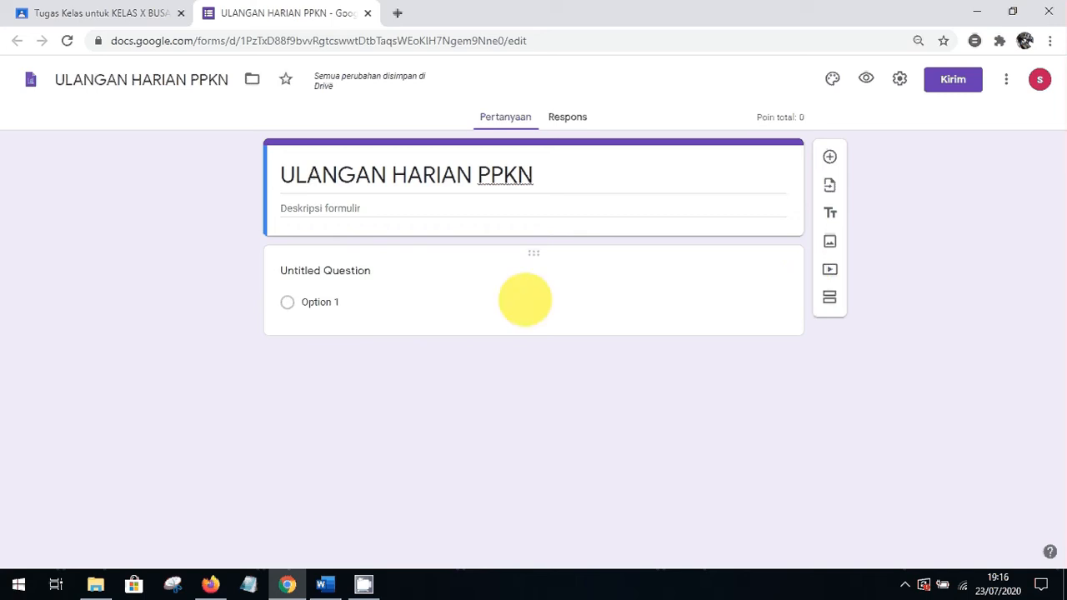
Title the first question LOGIN and change its type to Jawaban singkat
left_click(615, 300)
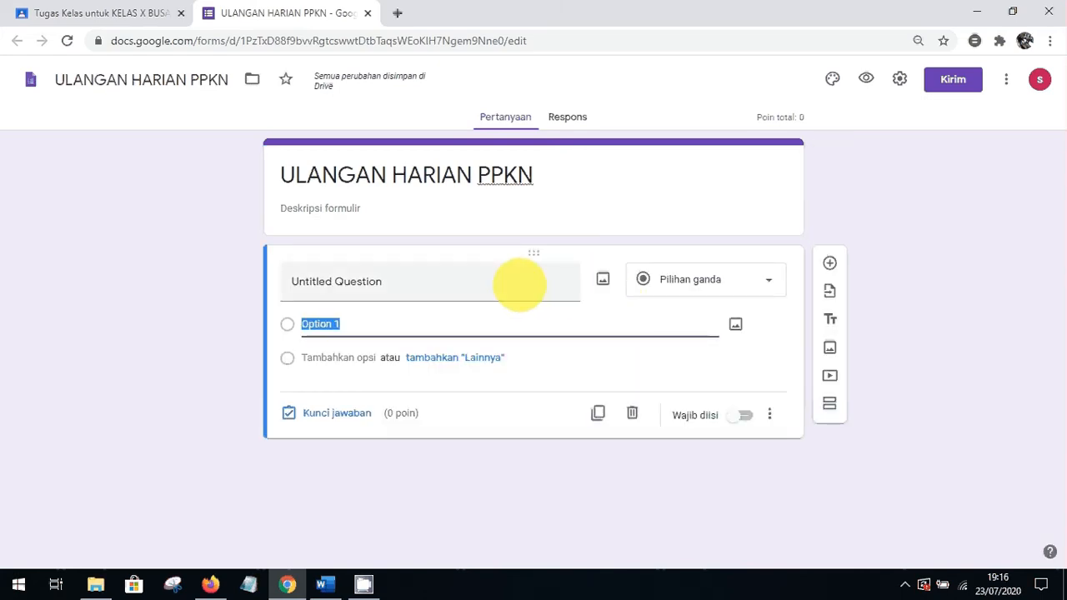
left_click(519, 284)
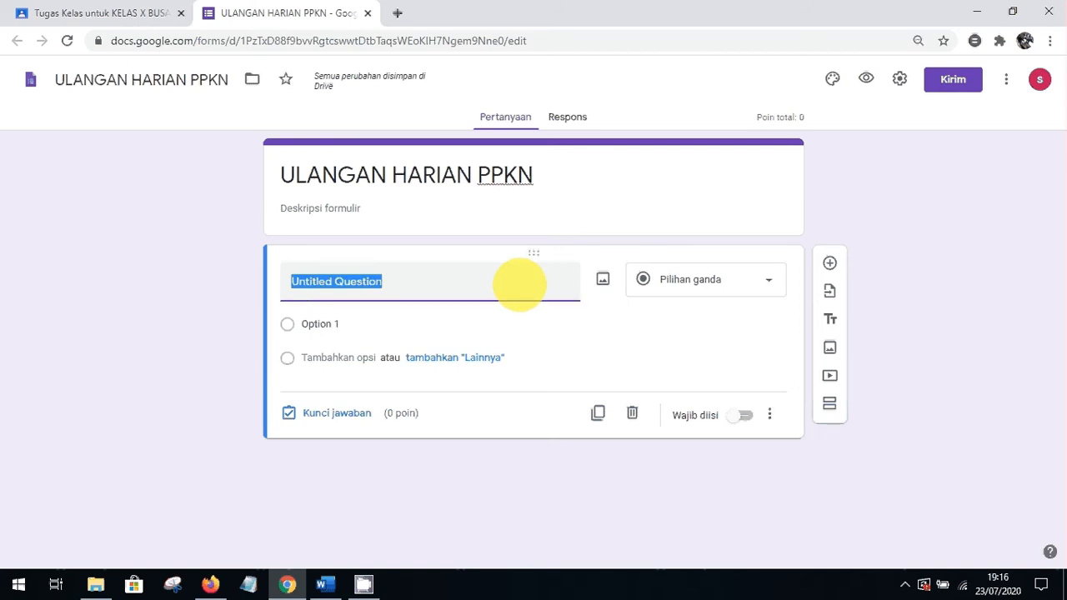
type("LOGIN")
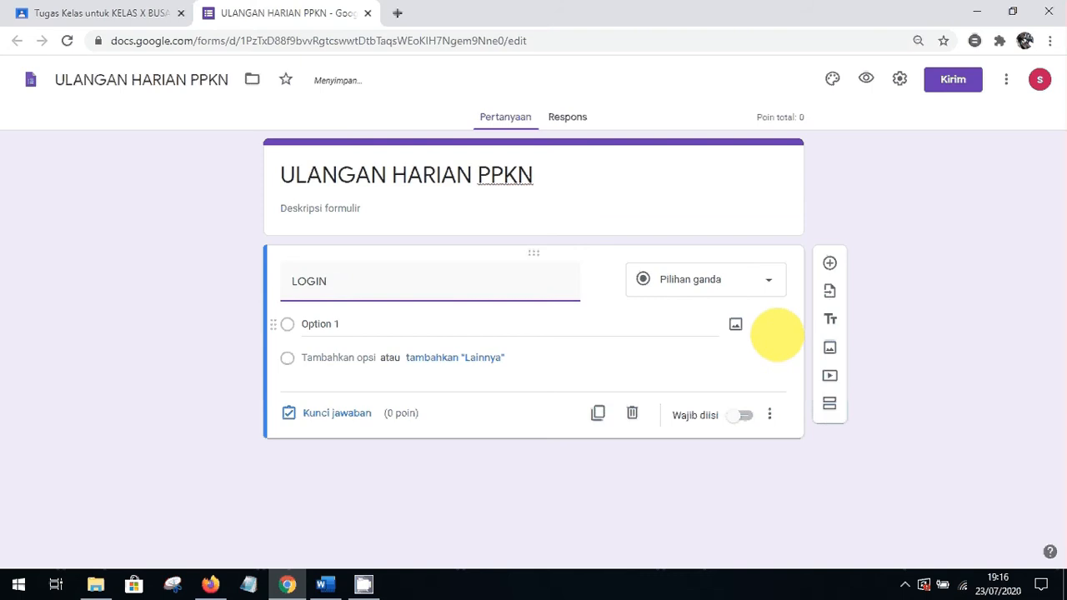
left_click(774, 332)
left_click(774, 283)
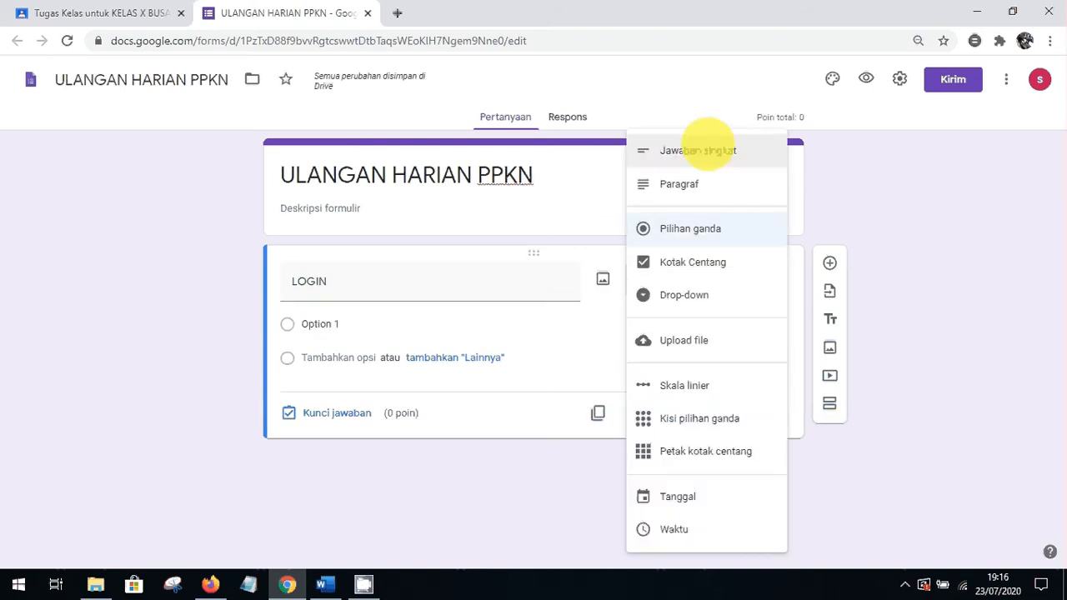
left_click(704, 150)
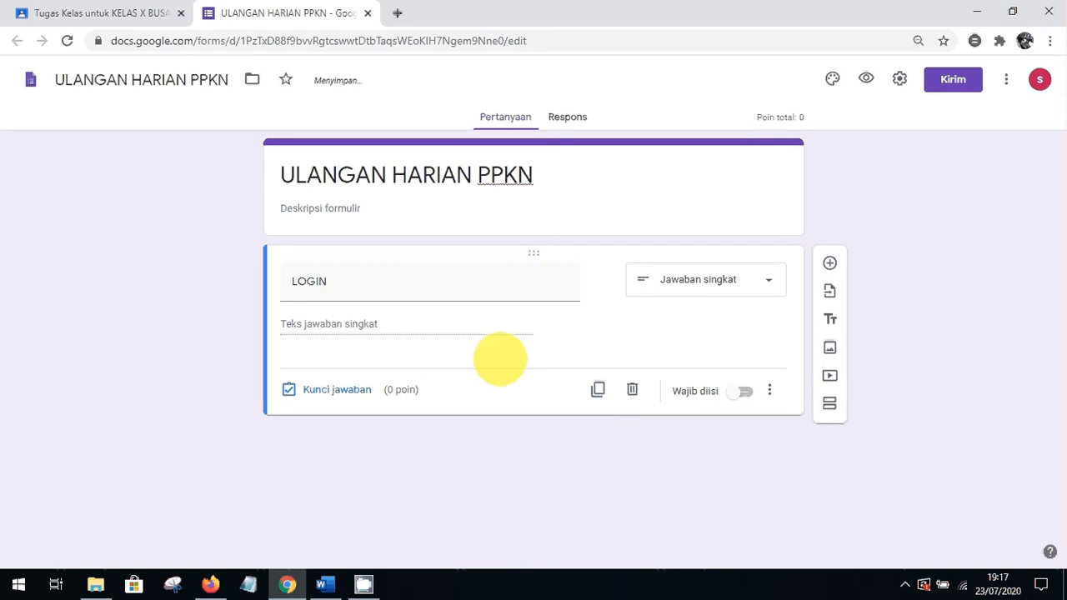
Add Teks validation requiring the password, with the error message 'Password yang Masukan Salah'
left_click(769, 391)
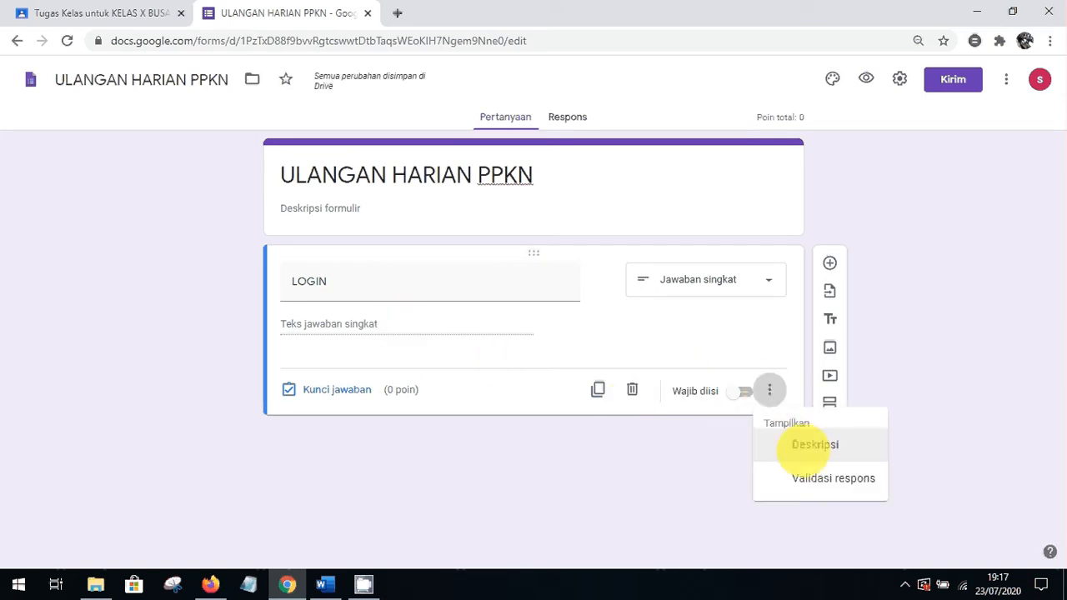
left_click(809, 477)
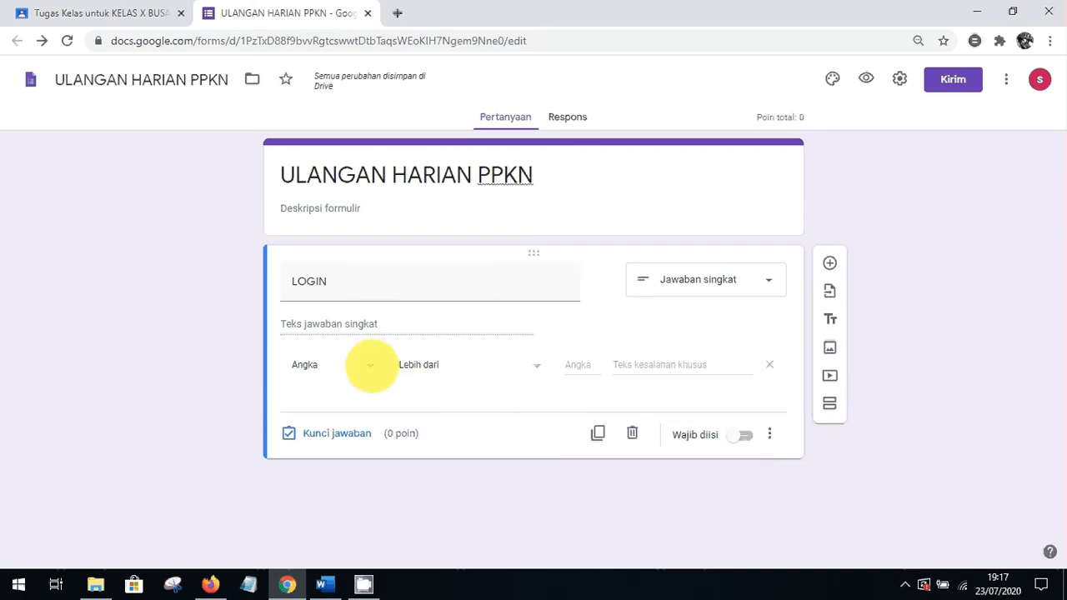
left_click(369, 364)
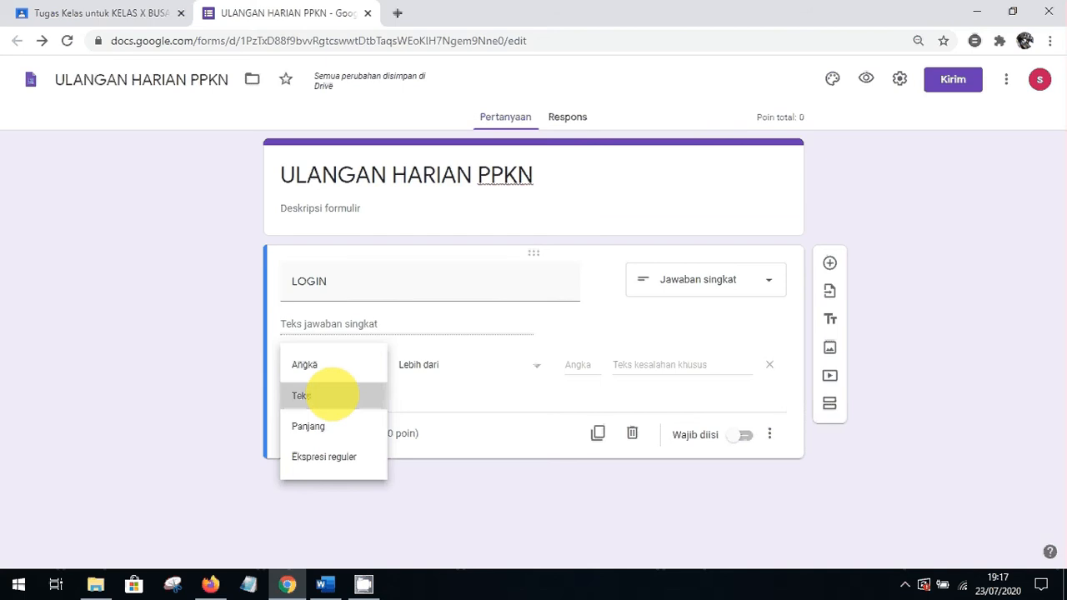
left_click(336, 395)
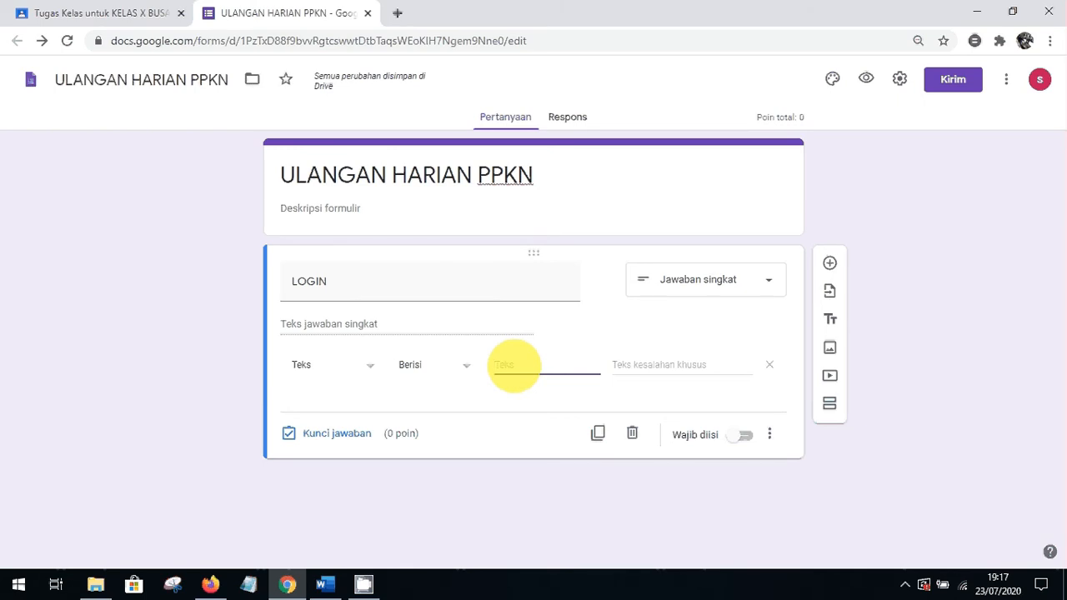
type("12345")
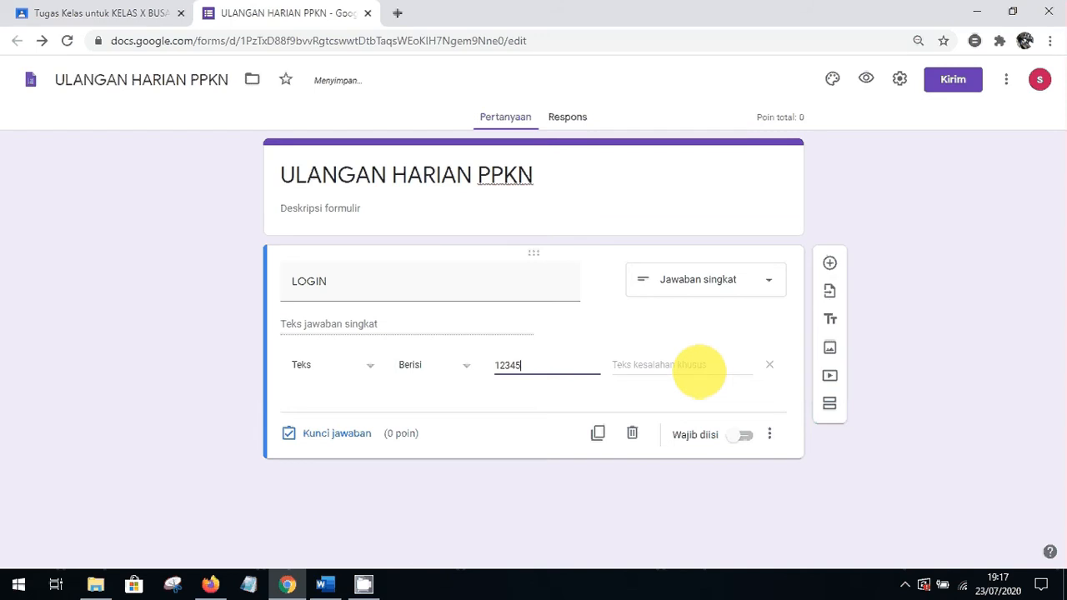
left_click(682, 367)
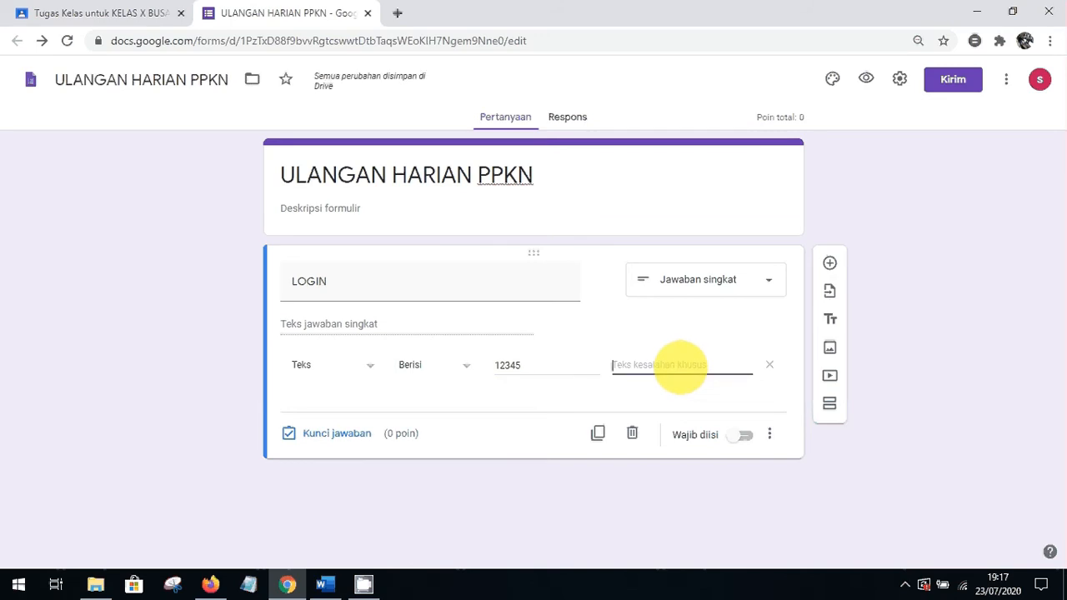
type("Pass")
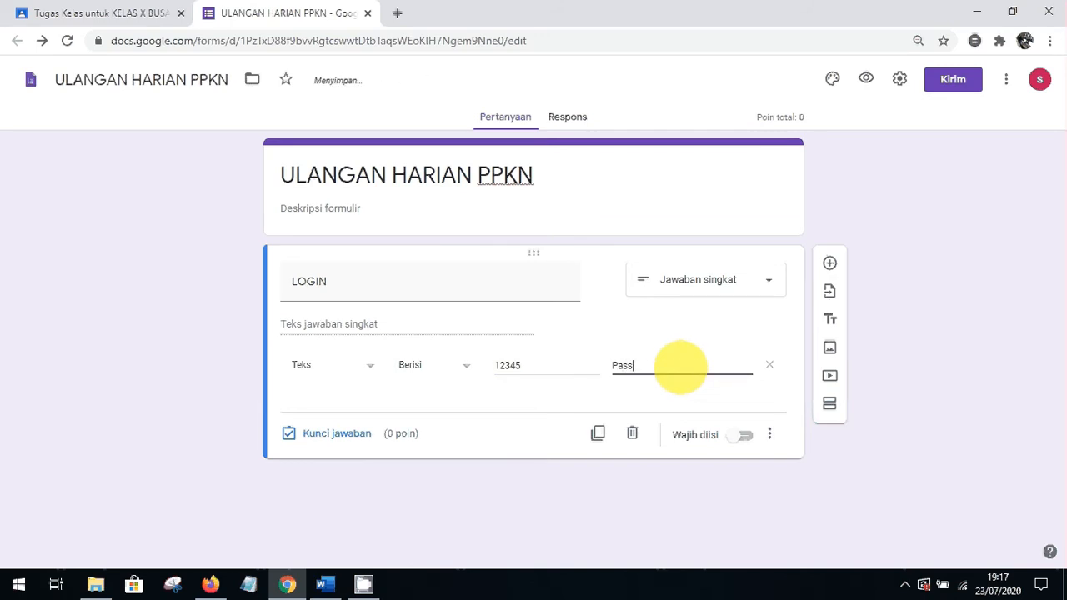
type("word yang ma")
key("BackSpace")
key("BackSpace")
type("Masukan Salah")
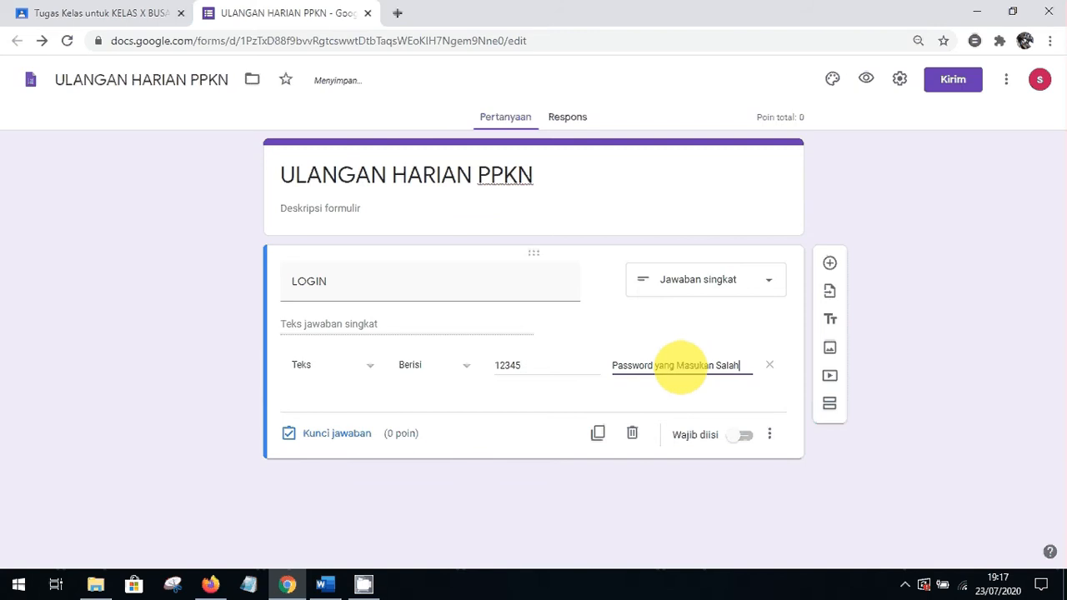
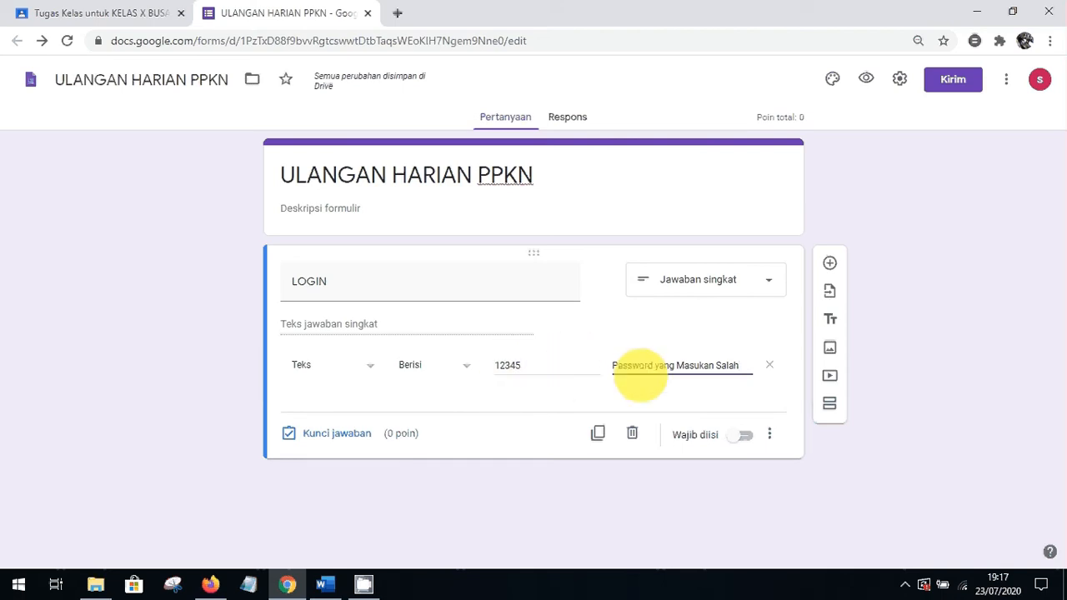
Turn on Wajib diisi for the LOGIN question and insert a new blank question after it
left_click(656, 395)
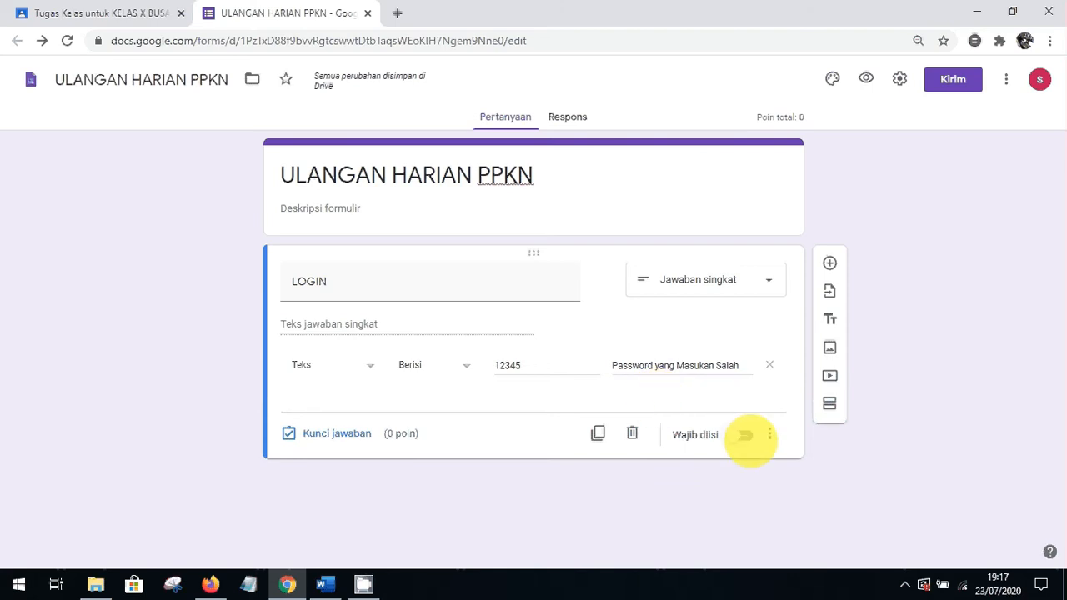
left_click(744, 435)
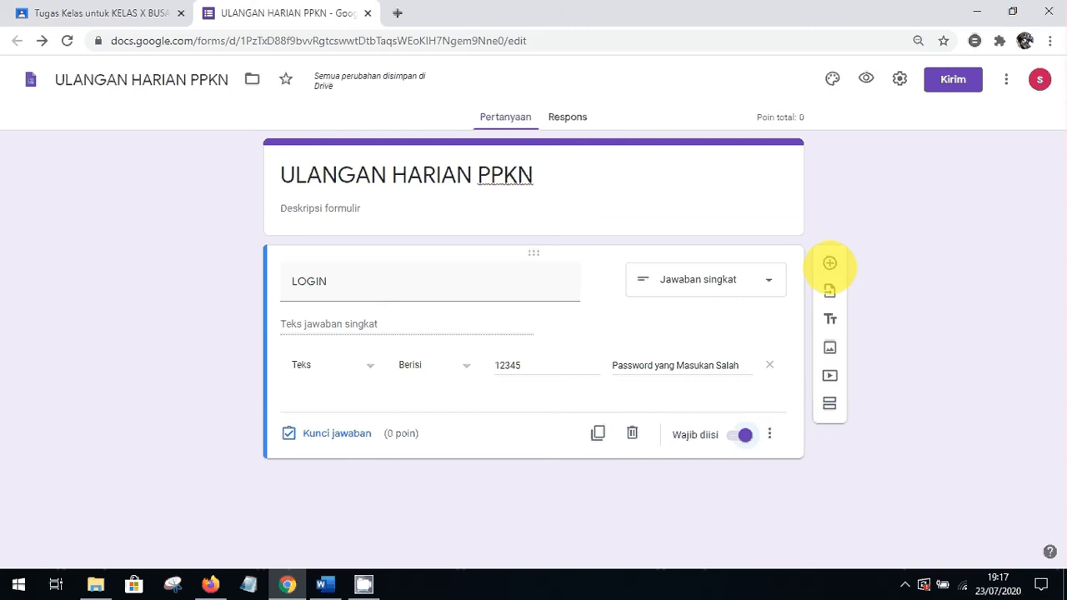
left_click(829, 263)
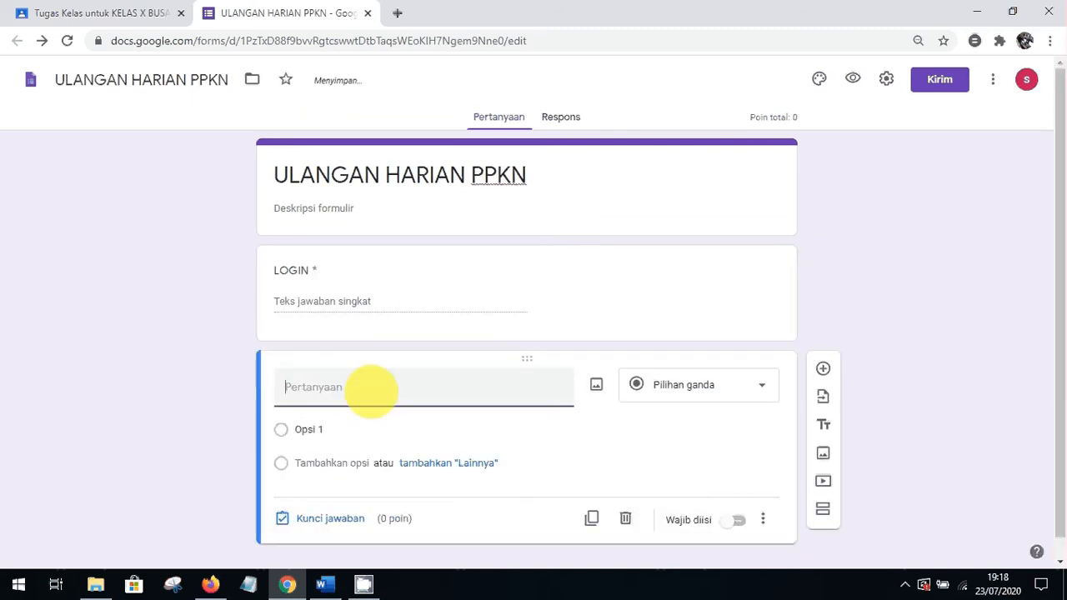
Title the new question Nama Siswa
type("nama")
key("BackSpace")
key("BackSpace")
key("BackSpace")
key("BackSpace")
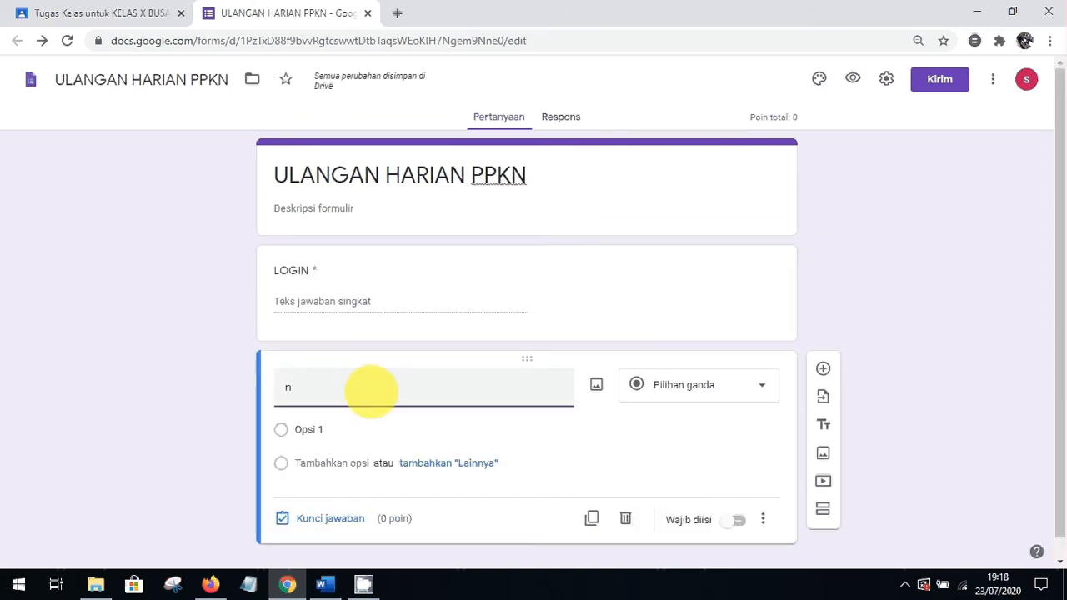
type("Nama Sis")
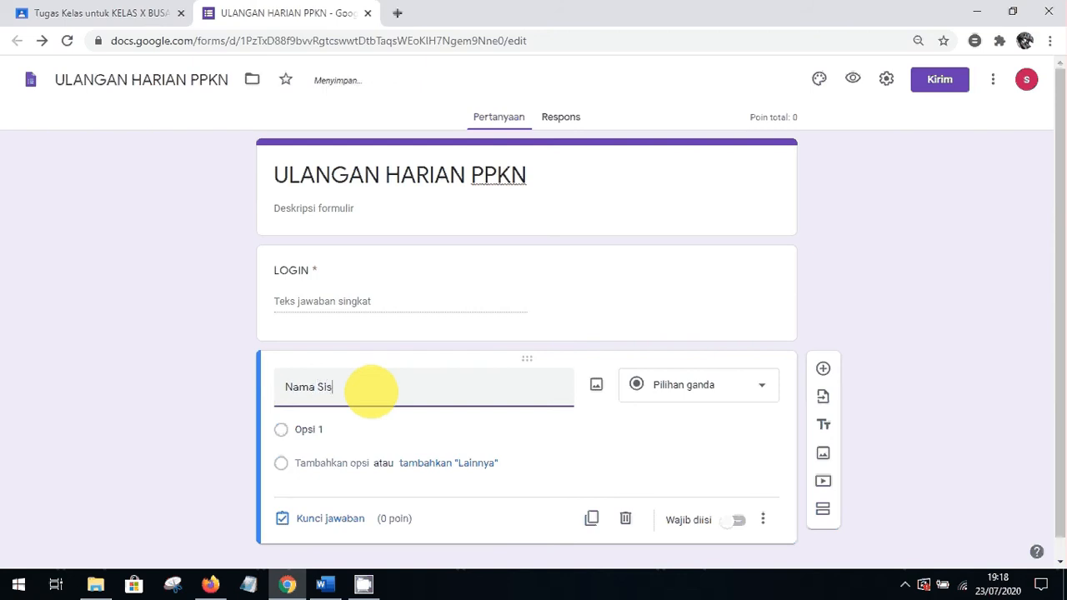
type("wa")
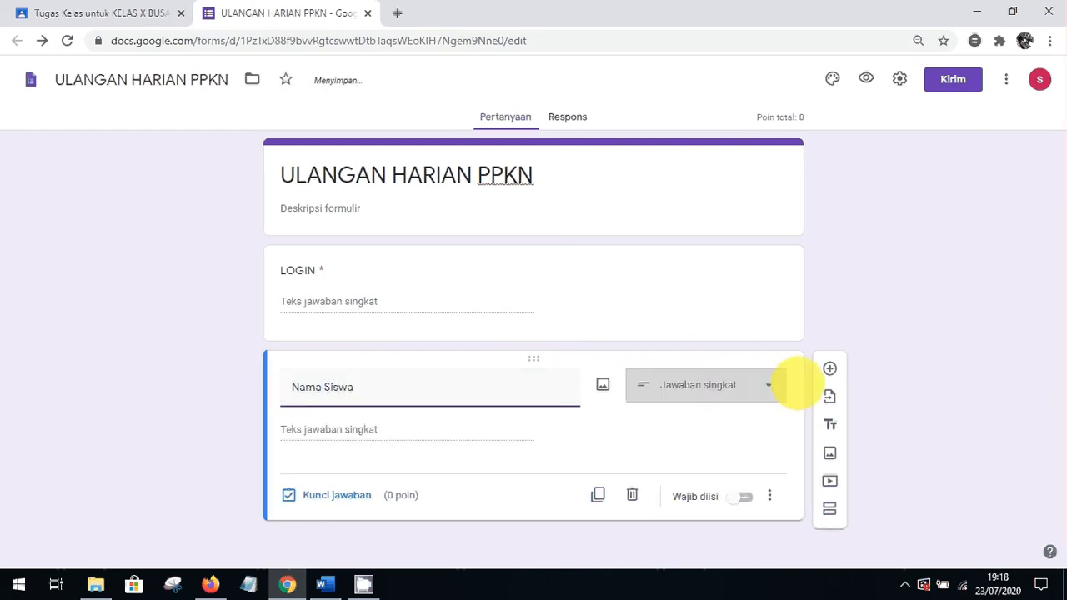
left_click(826, 333)
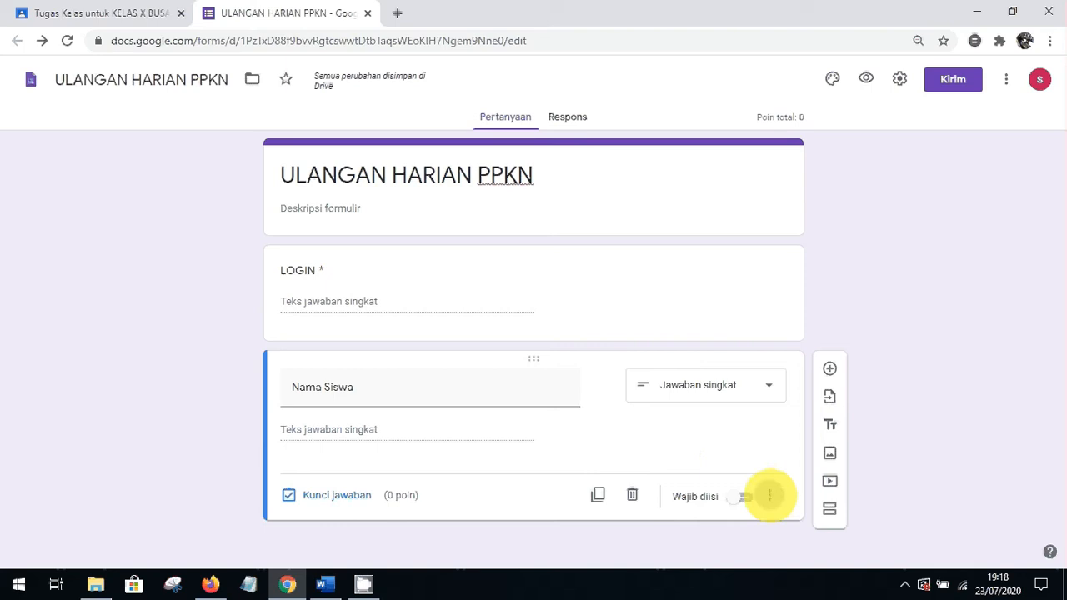
Give Nama Siswa the description 'Nama Ditulis Dengan Huruf Kapital'
left_click(769, 496)
left_click(808, 501)
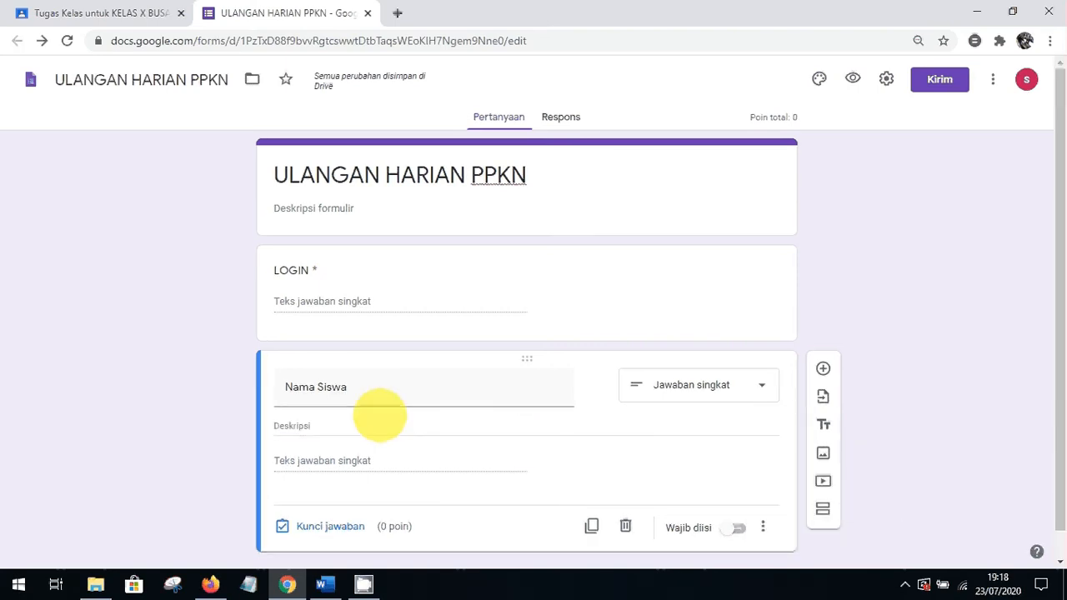
left_click(348, 425)
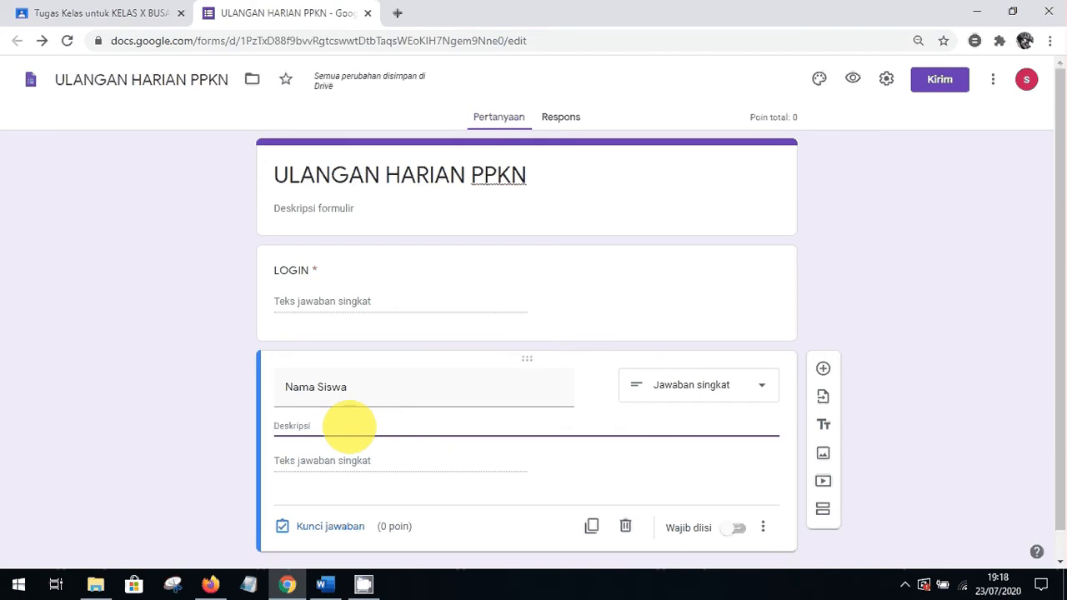
type("K")
key("BackSpace")
type("Nama")
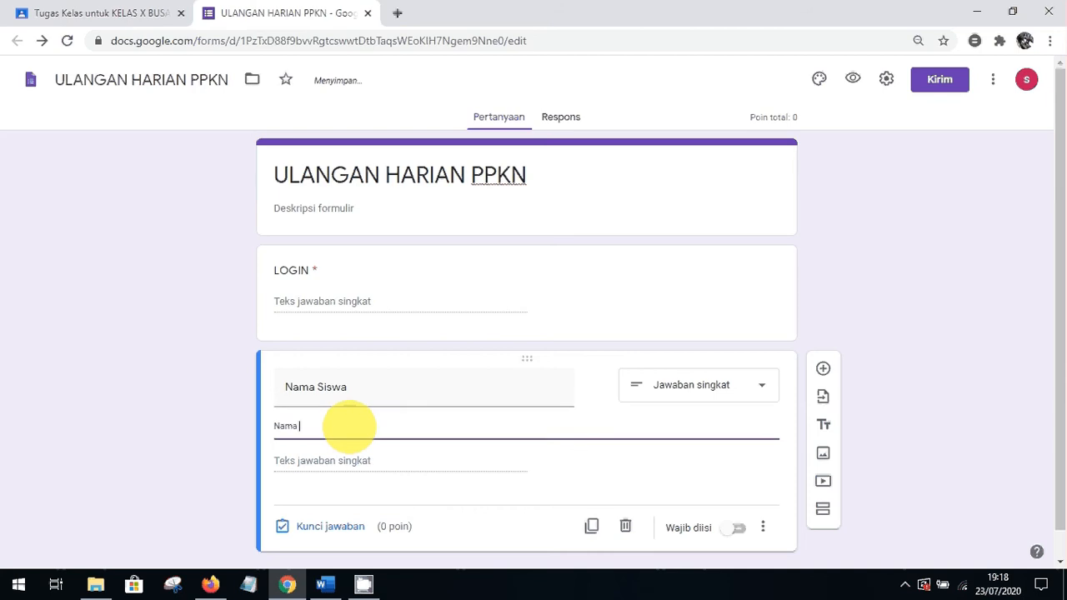
type(" di Tulis")
key("BackSpace")
key("BackSpace")
key("BackSpace")
key("BackSpace")
key("BackSpace")
key("BackSpace")
key("BackSpace")
key("BackSpace")
key("BackSpace")
key("BackSpace")
key("BackSpace")
key("BackSpace")
key("BackSpace")
key("BackSpace")
type("n")
key("BackSpace")
type("Nama d")
key("BackSpace")
type("d")
key("BackSpace")
type("Ditulis Dengan Huruf Kap")
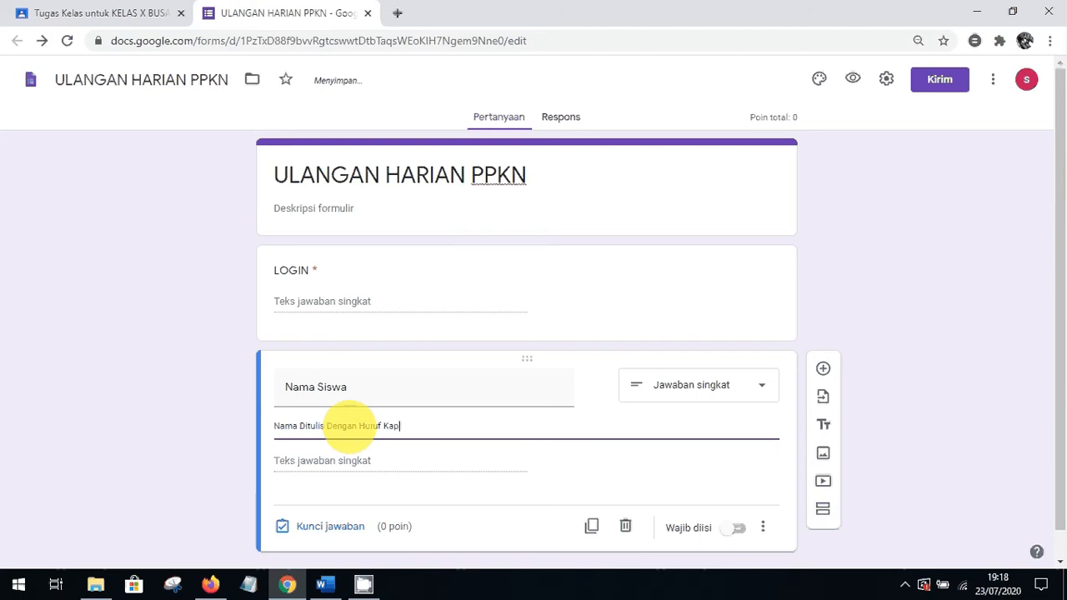
type("itall")
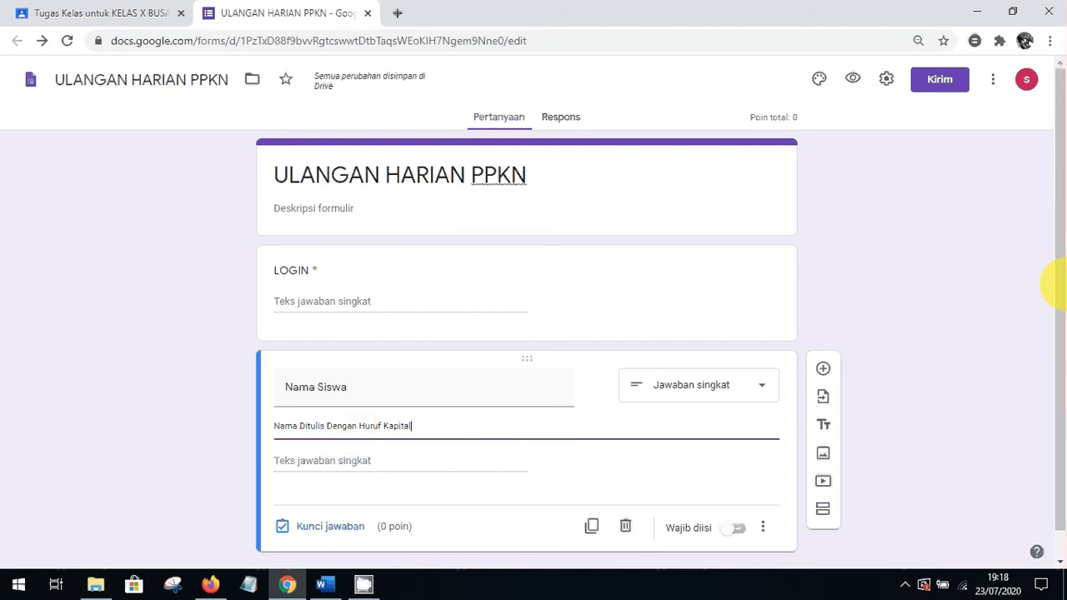
left_click(1029, 317)
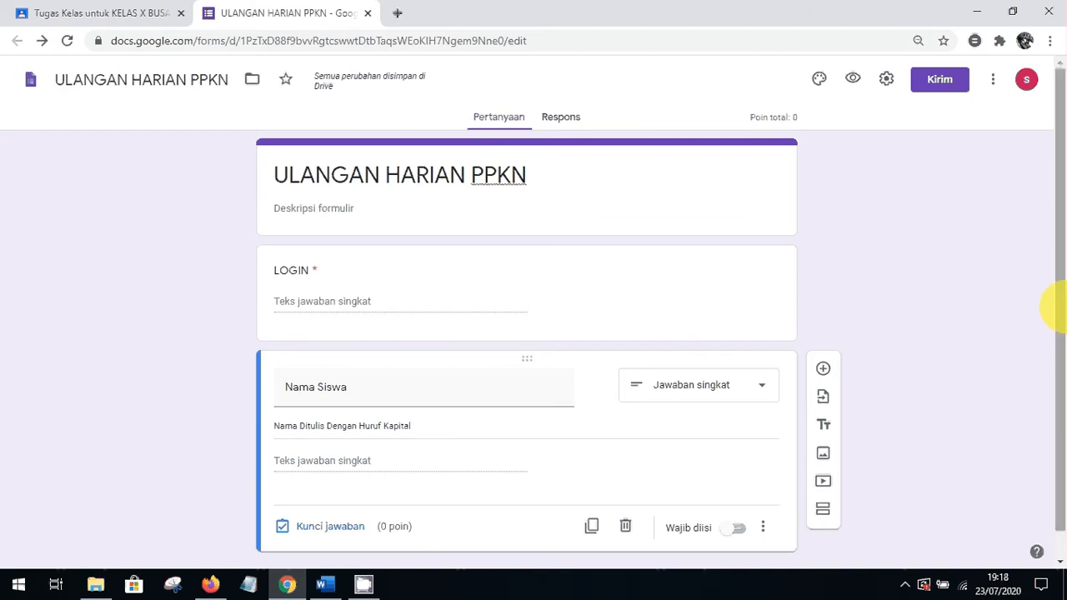
Make Nama Siswa required and add another question below it
scroll(1061, 308, "down", 1)
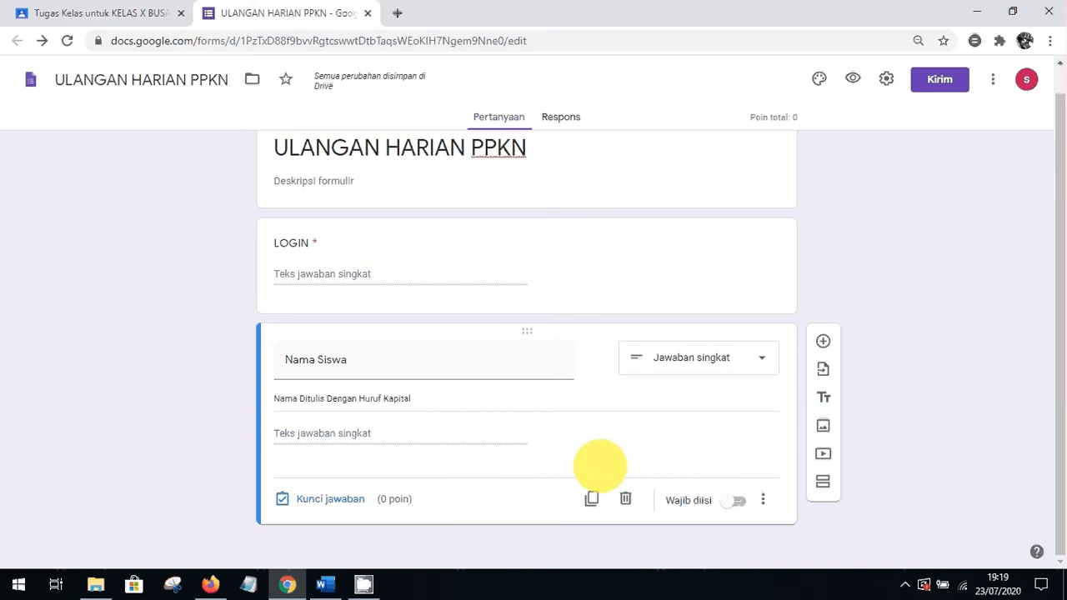
left_click(762, 501)
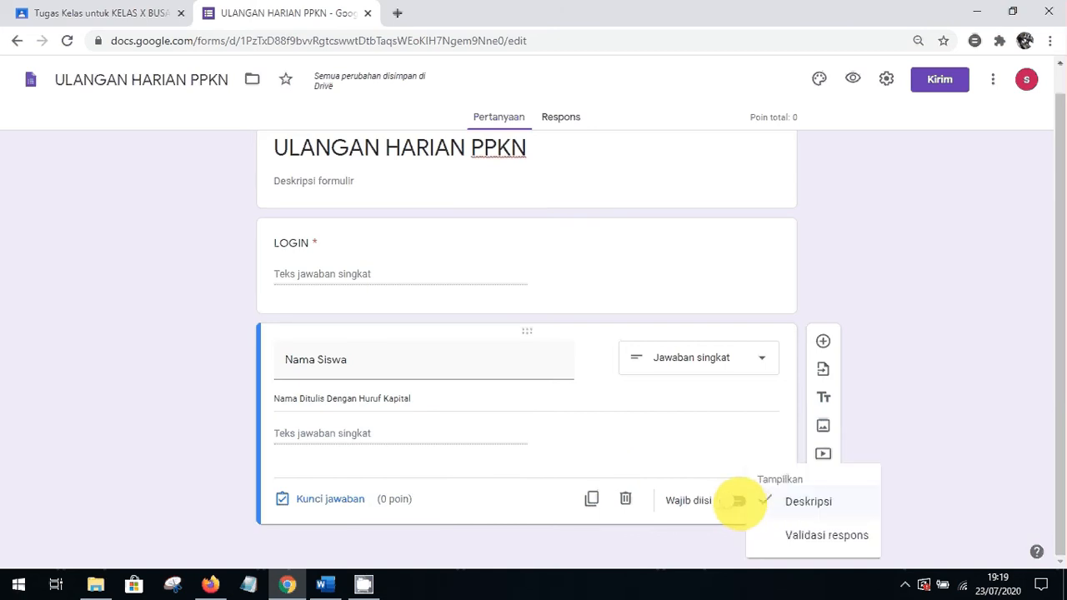
left_click(739, 500)
left_click(728, 501)
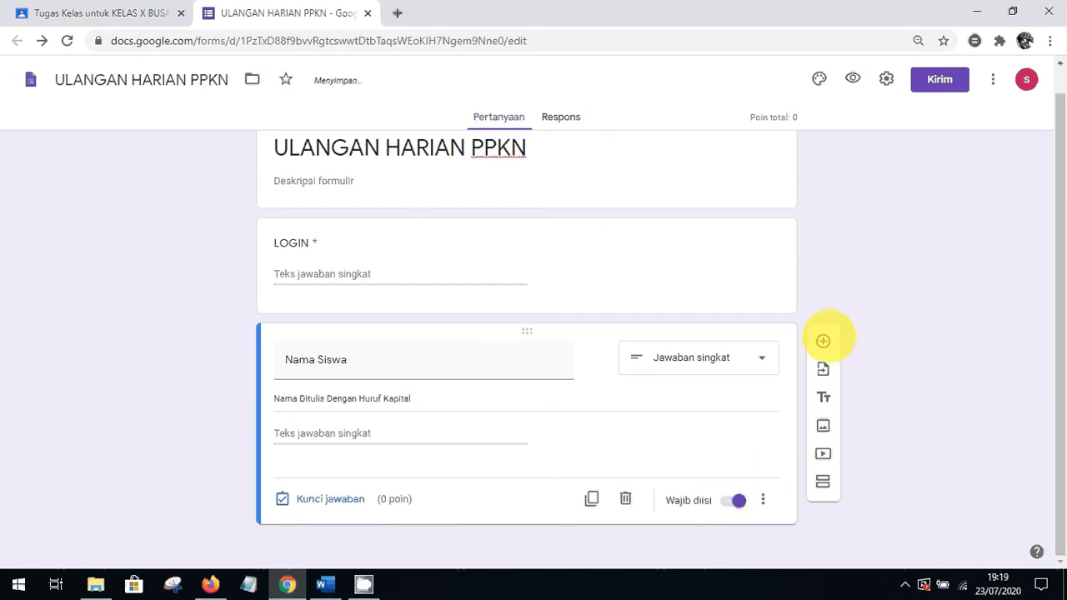
left_click(823, 341)
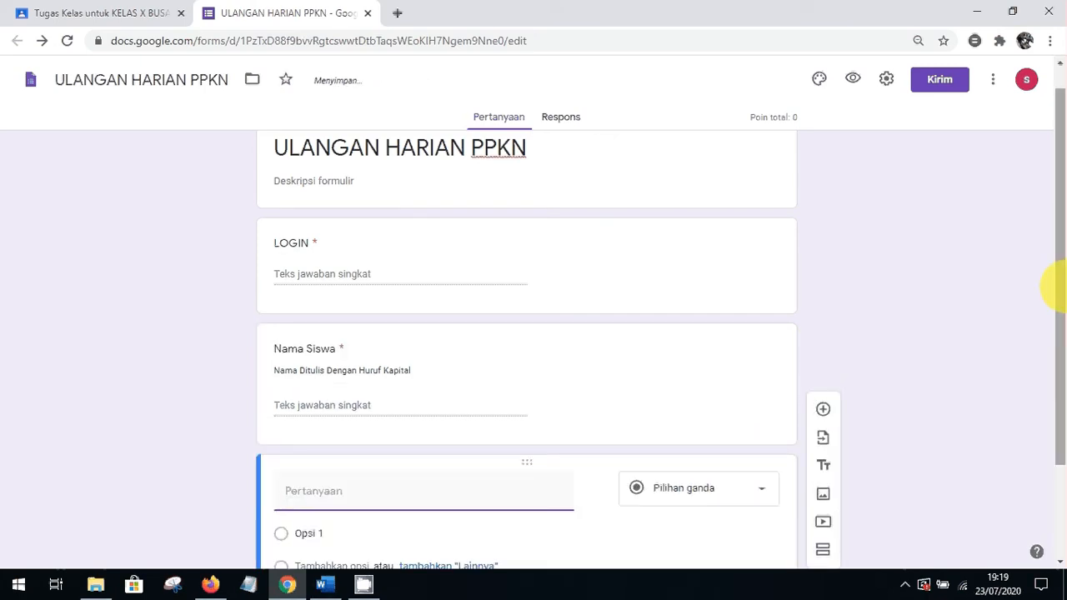
Add Absen Siswa as a required short-answer question keeping number validation, then insert another question
left_click_drag(1052, 238, 1055, 340)
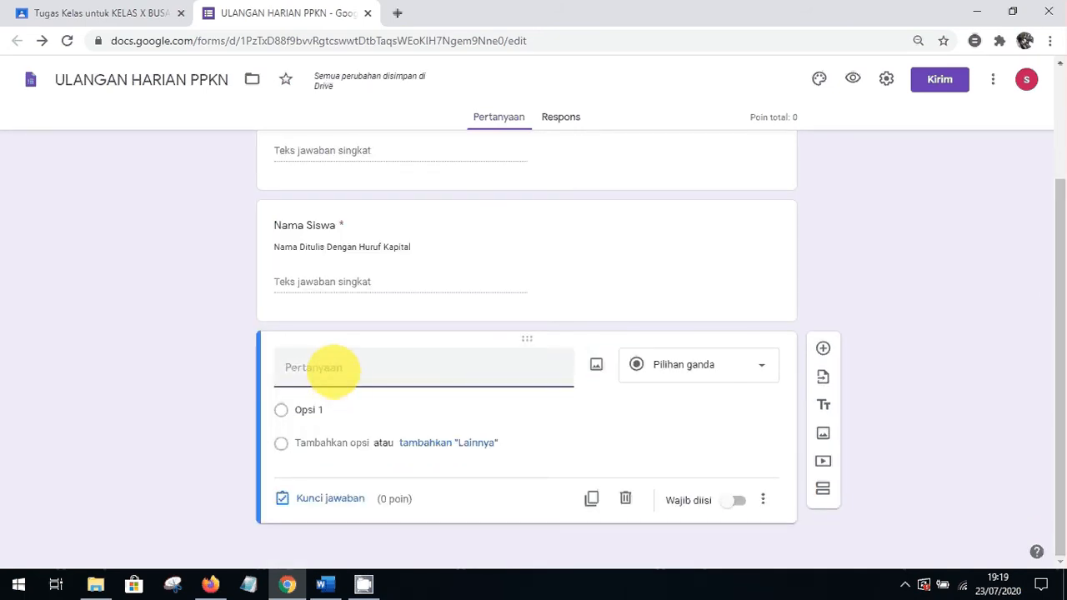
type("Absen")
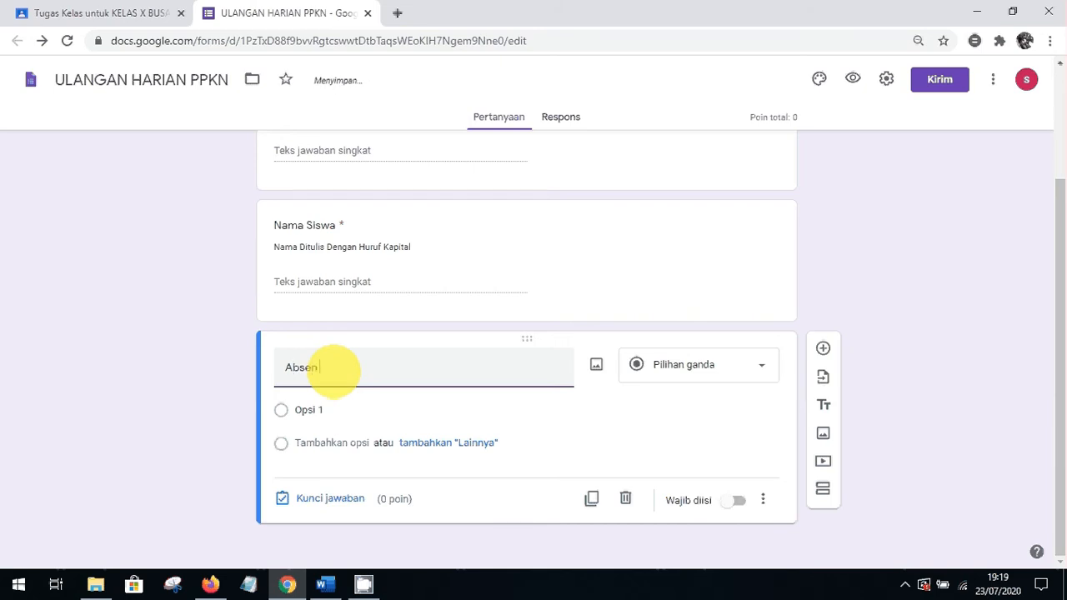
type(" Siswa")
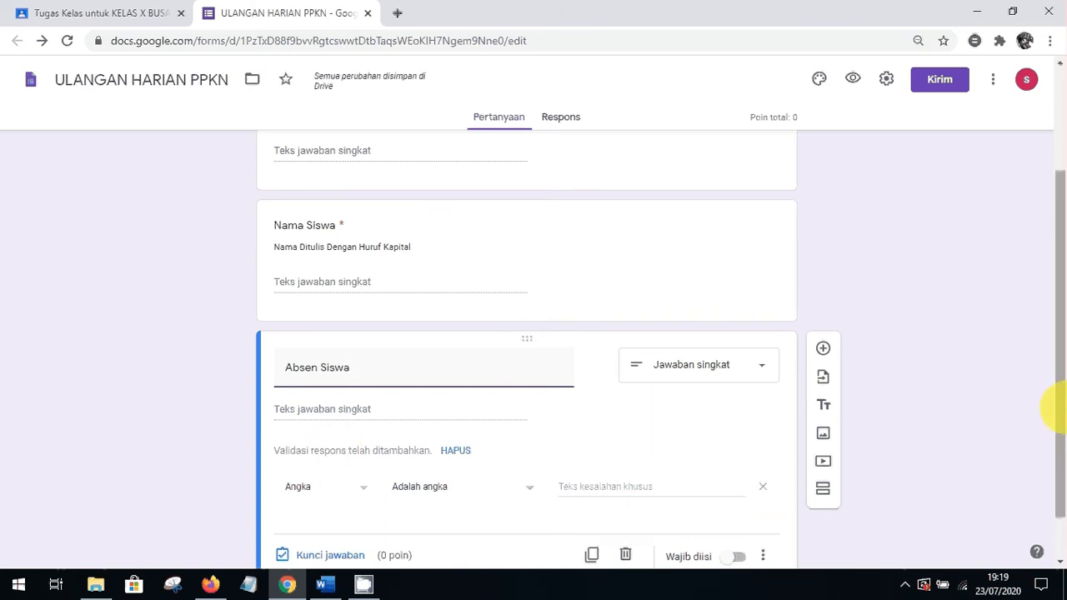
scroll(1057, 408, "down", 1)
left_click(739, 500)
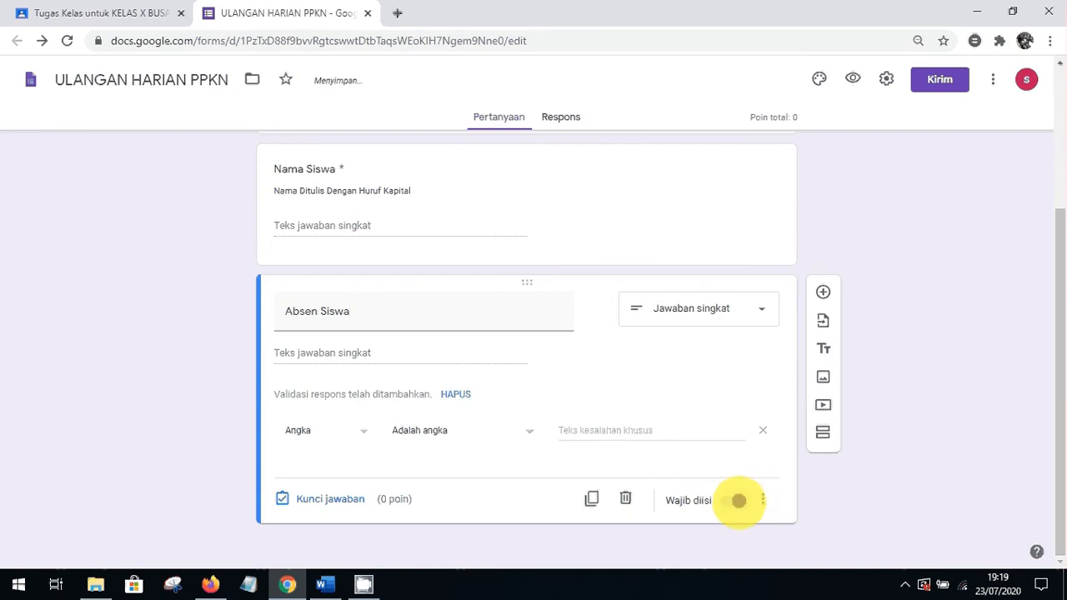
left_click(763, 499)
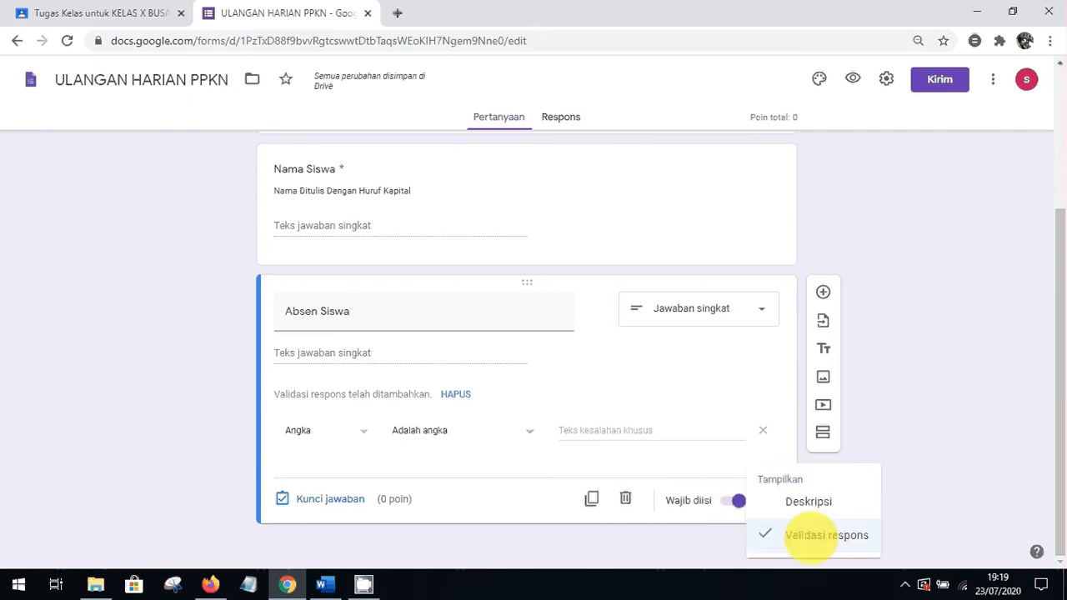
left_click(792, 534)
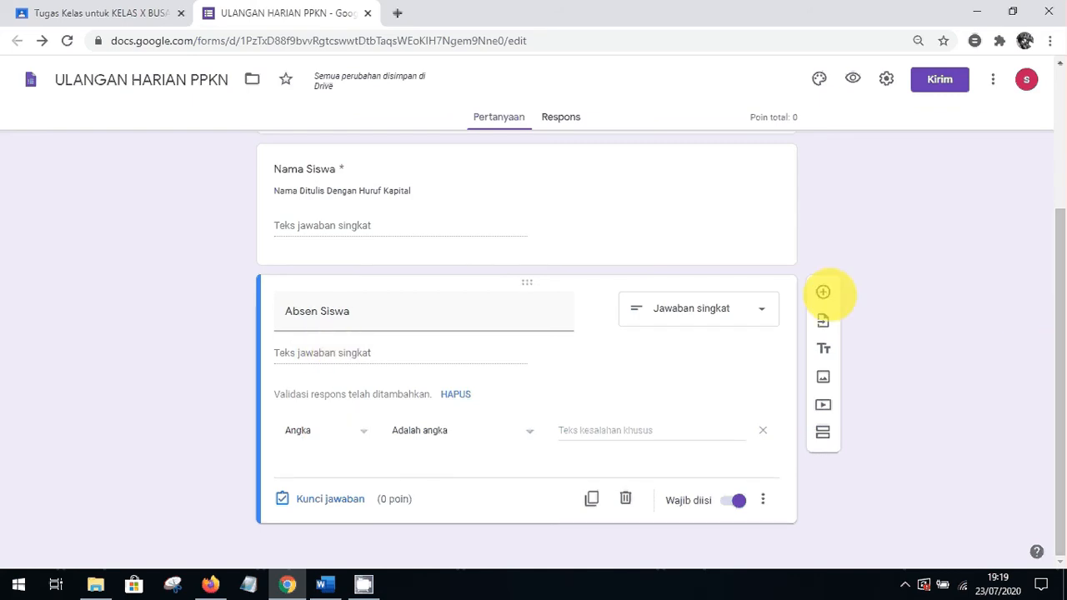
left_click(823, 292)
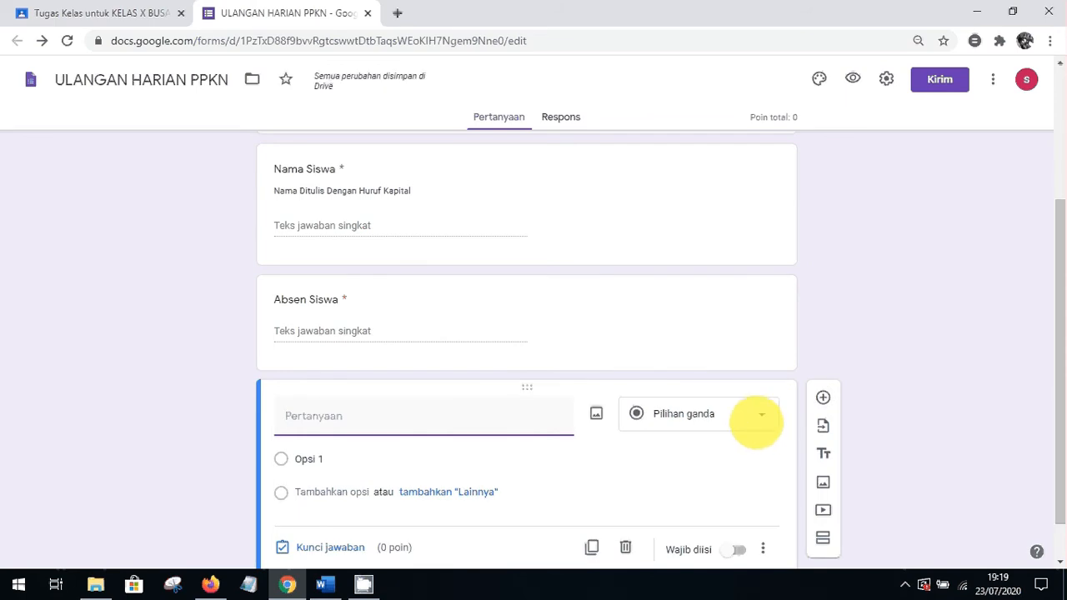
Title the question Tanggal Ulangan and set its type to Tanggal (date)
type("t")
key("BackSpace")
type("TANGG")
key("BackSpace")
key("BackSpace")
key("BackSpace")
key("BackSpace")
type("anggal U")
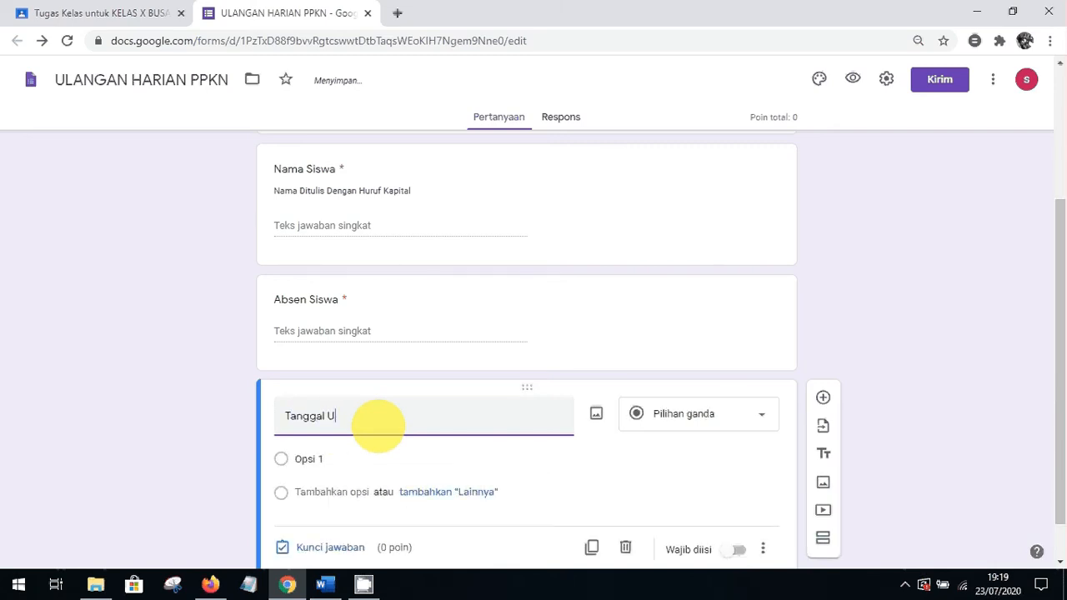
type("langan")
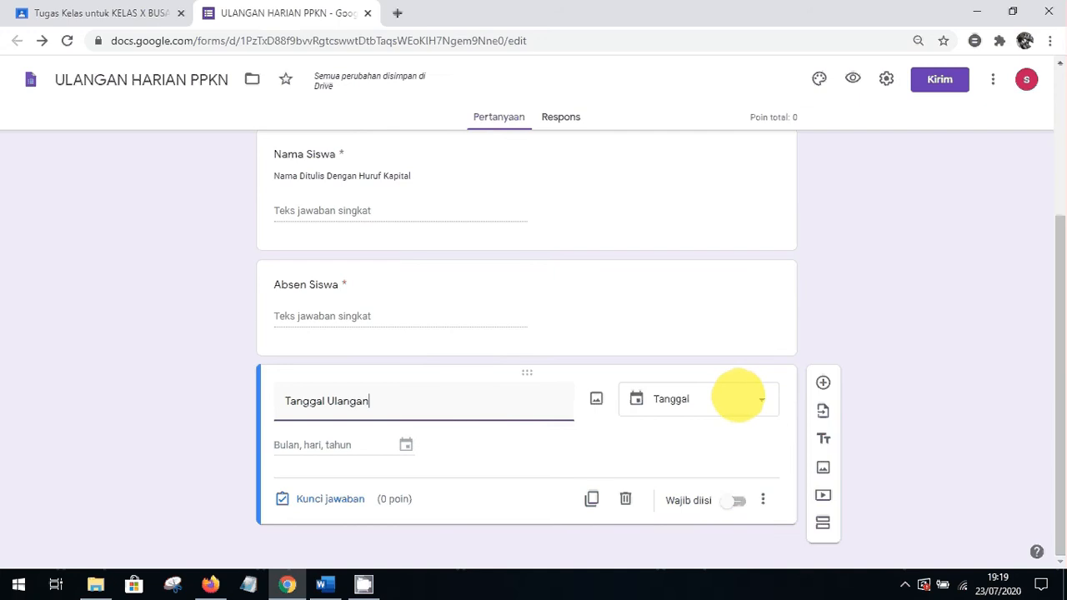
left_click(738, 398)
left_click(406, 444)
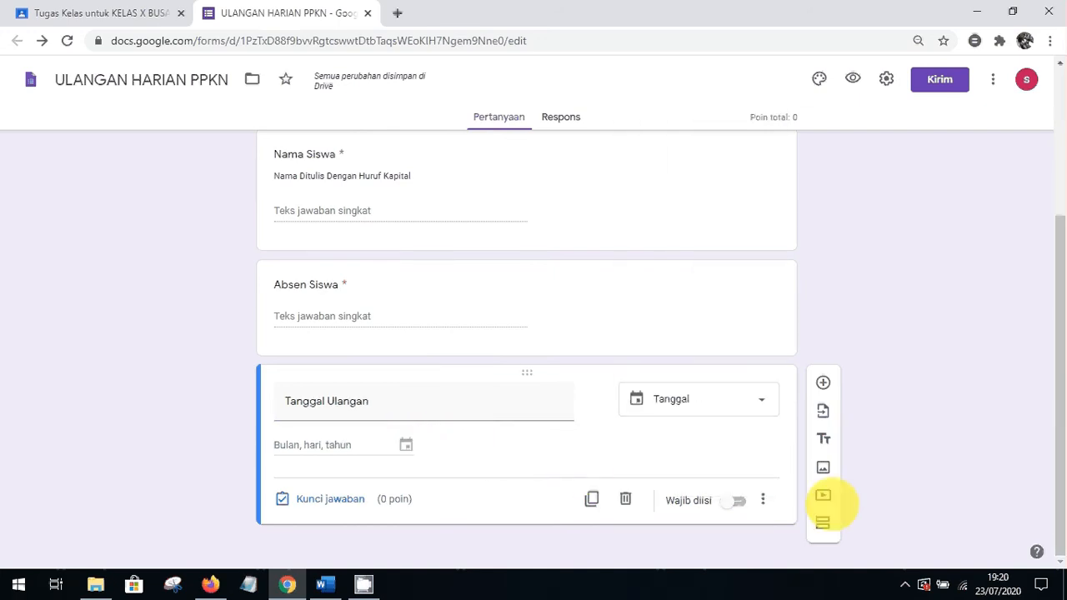
Make Tanggal Ulangan required and add a second section to the form
left_click(738, 500)
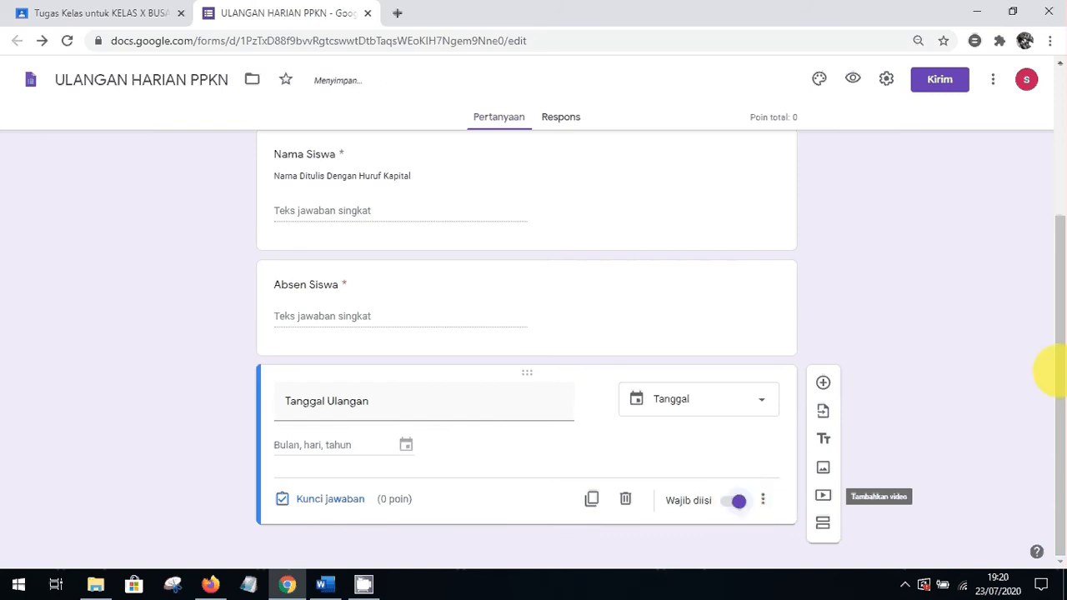
left_click_drag(1057, 376, 1057, 100)
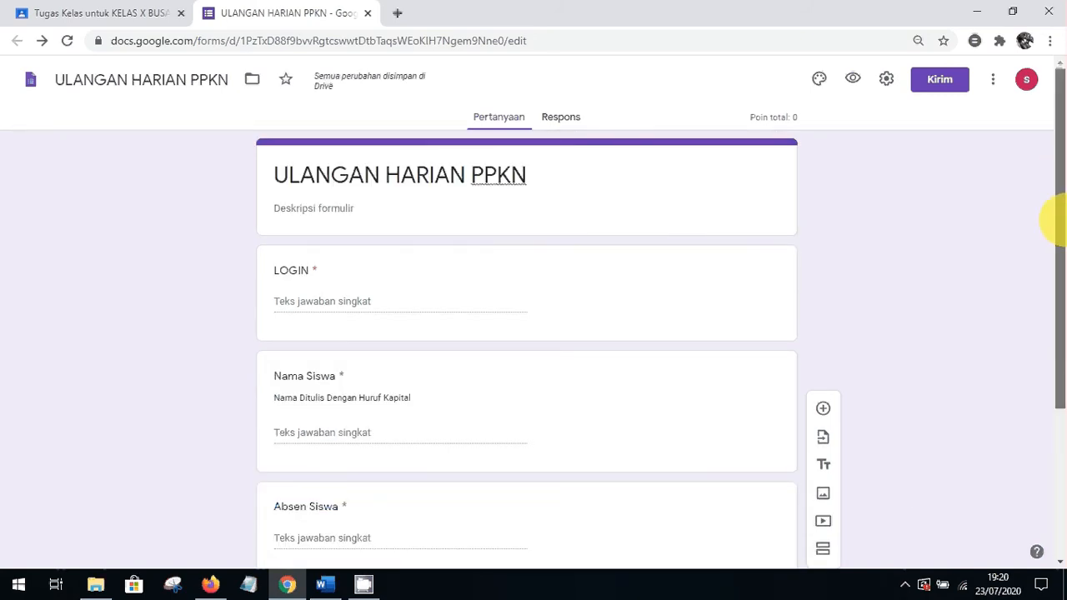
left_click_drag(1059, 188, 1052, 362)
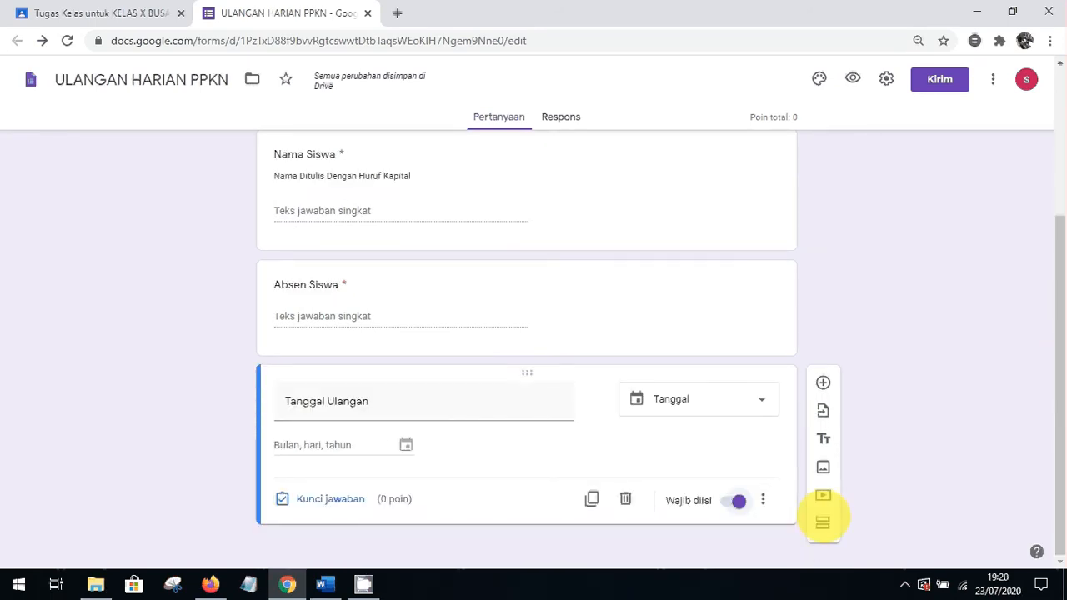
left_click(823, 522)
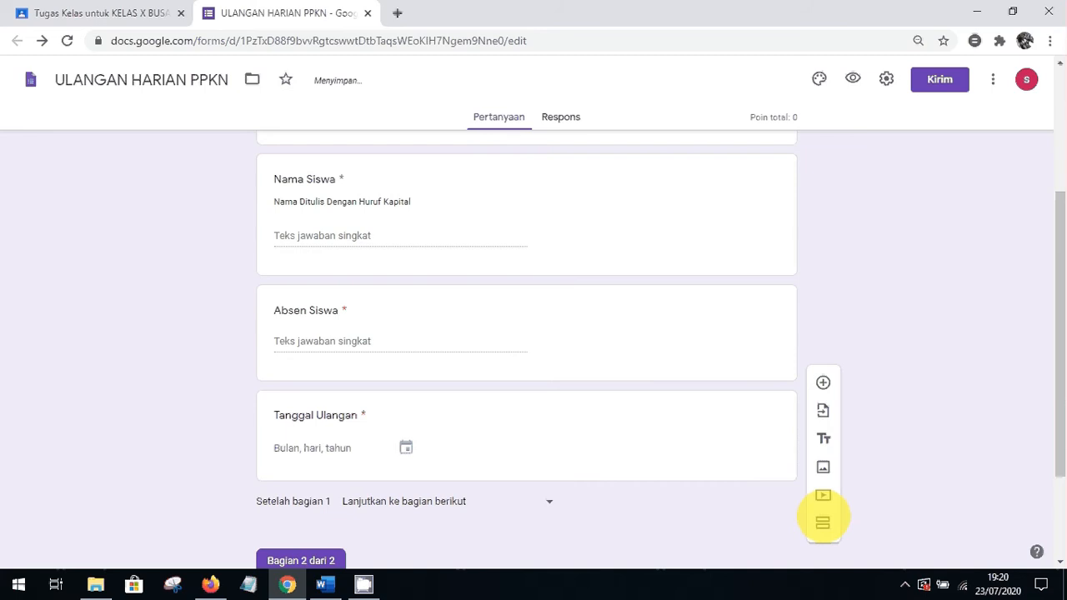
Title the second section 'Ulangan Harian PPKN'
left_click_drag(1048, 352, 1051, 429)
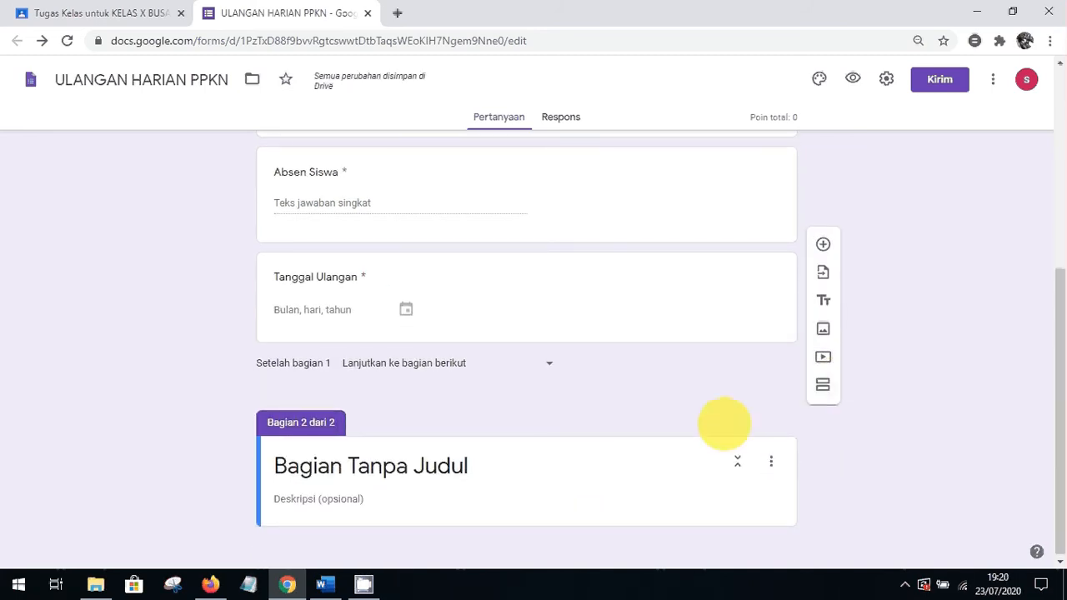
left_click_drag(1056, 384, 1051, 422)
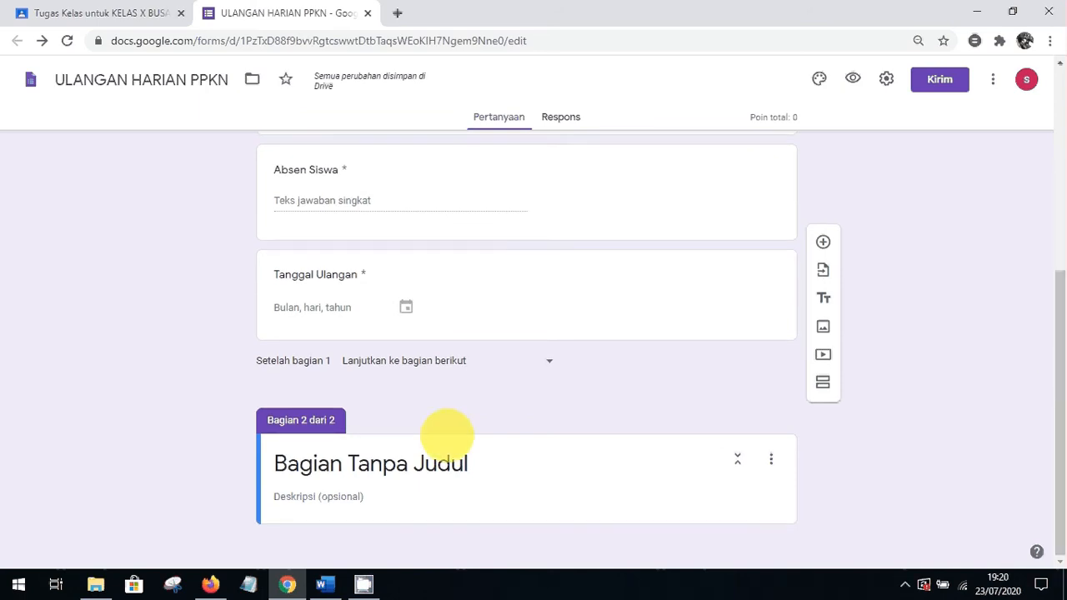
left_click(308, 463)
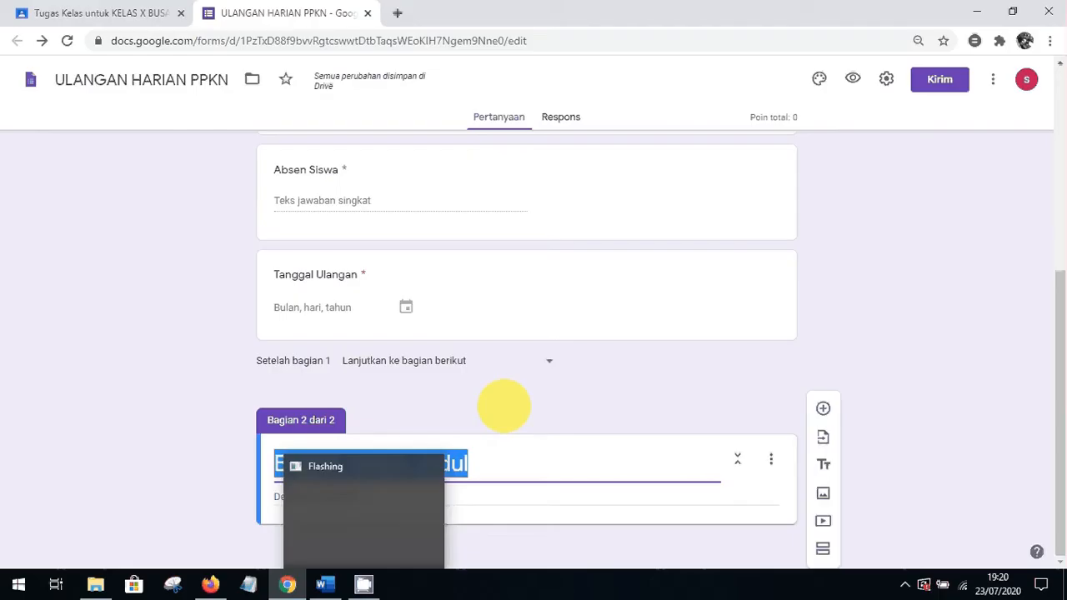
left_click(565, 386)
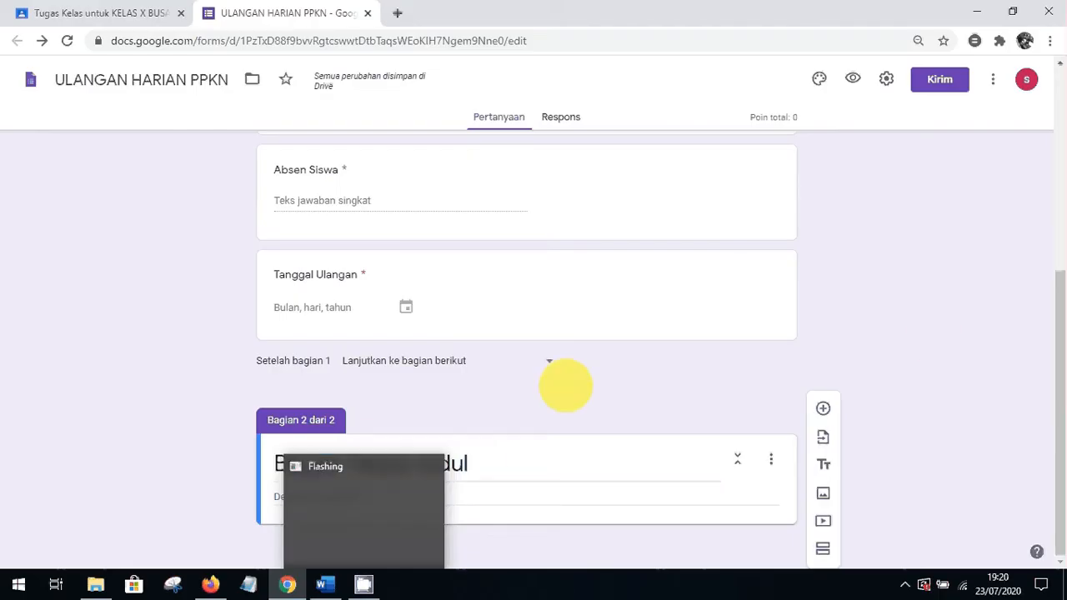
left_click(479, 470)
type("pp")
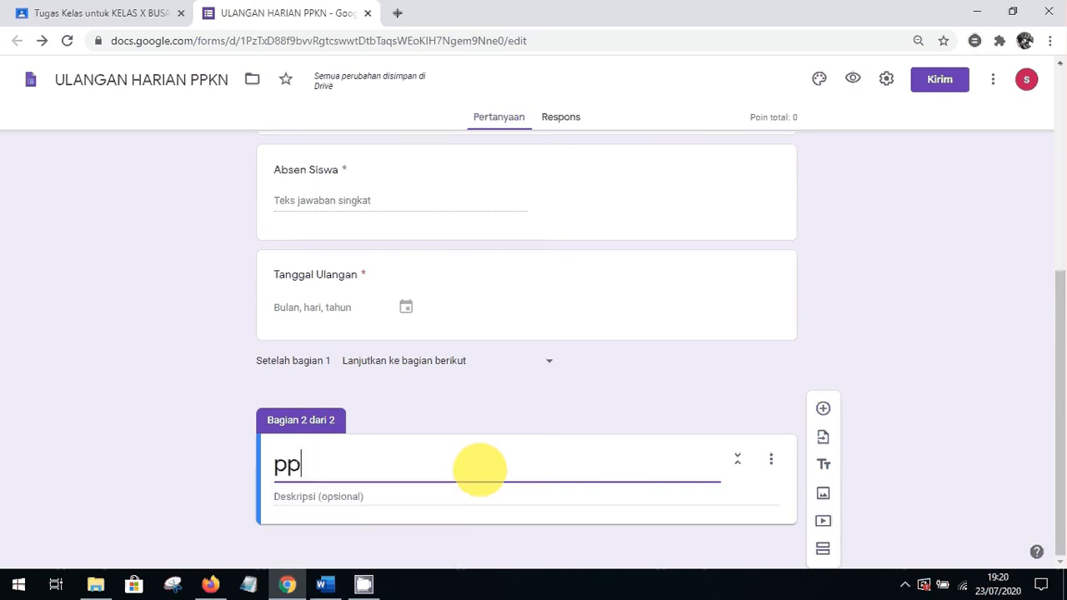
key("BackSpace")
key("BackSpace")
type("u")
key("BackSpace")
type("Y")
key("BackSpace")
type("U")
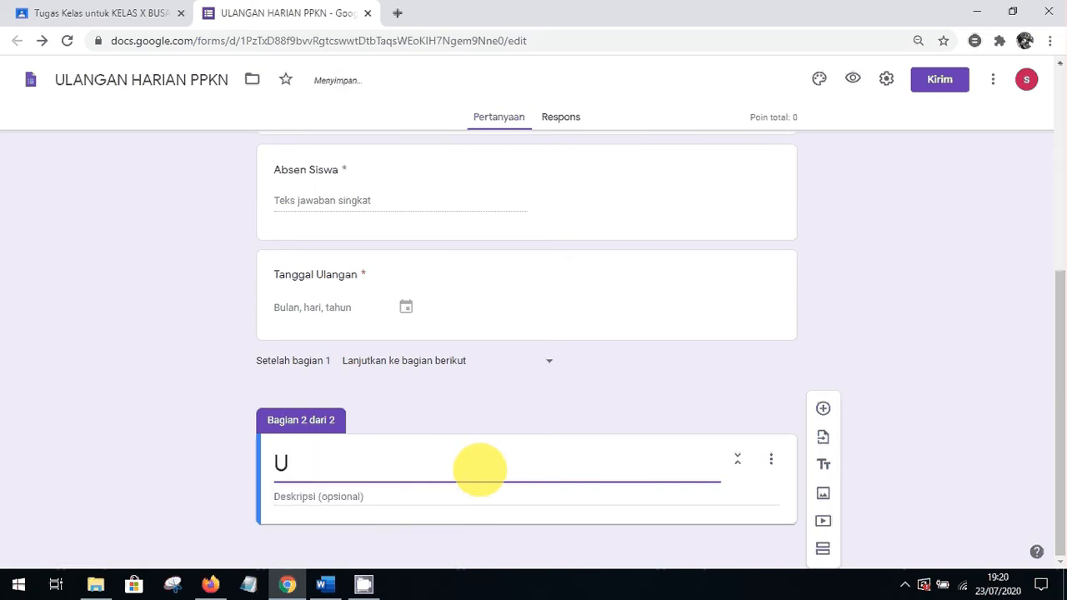
type("langan")
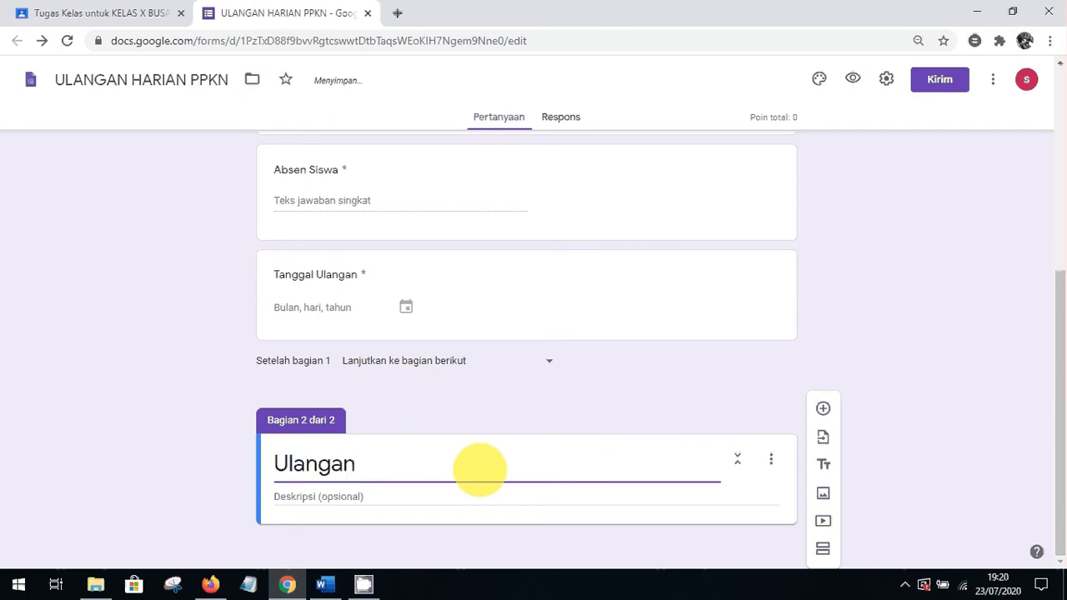
type(" Harian ")
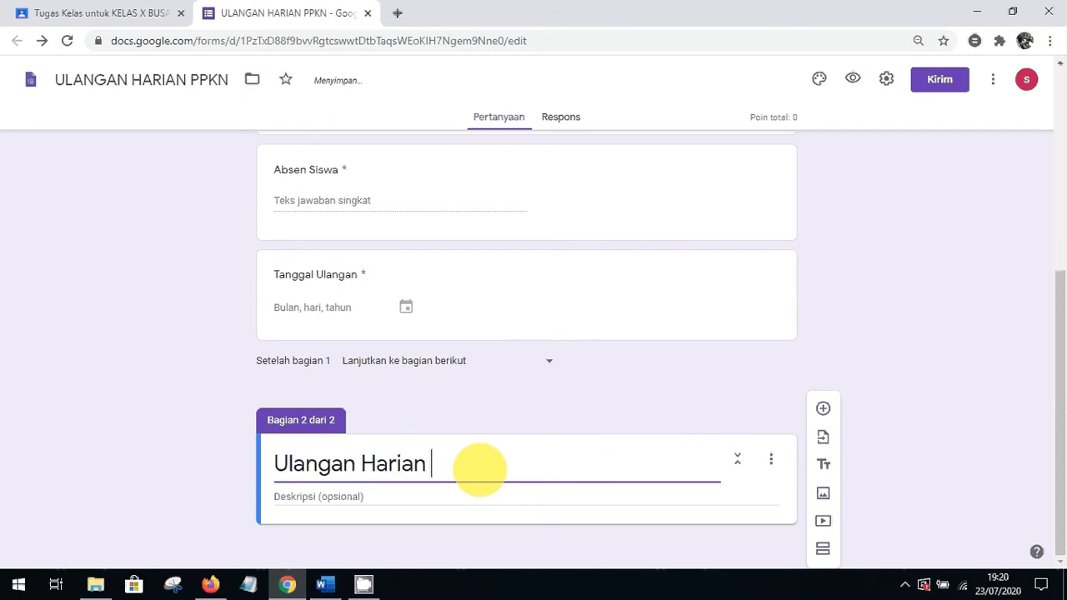
type("PPK")
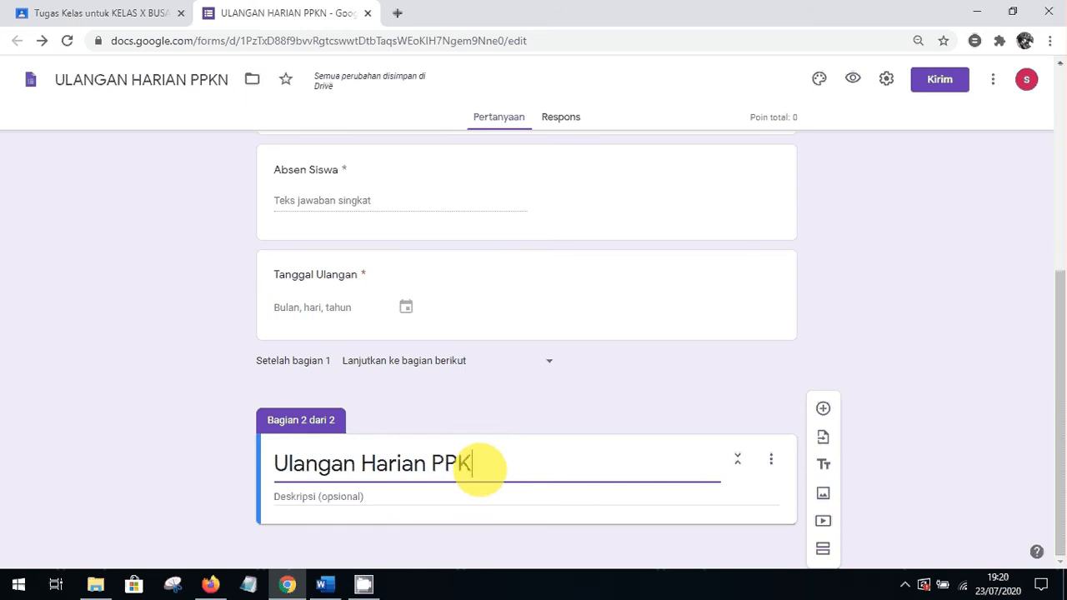
type("N")
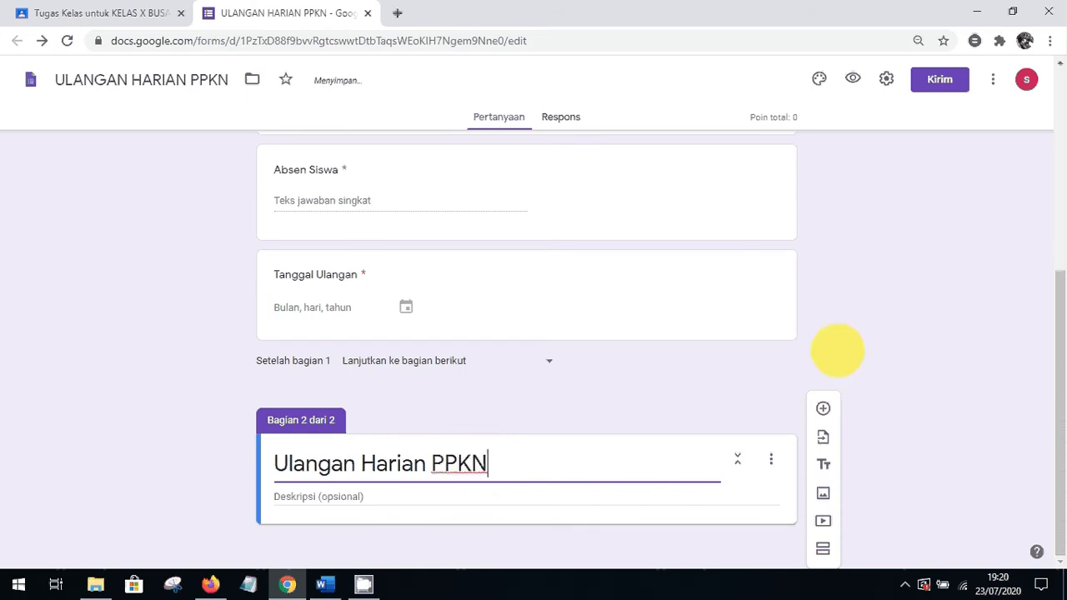
left_click(1059, 336)
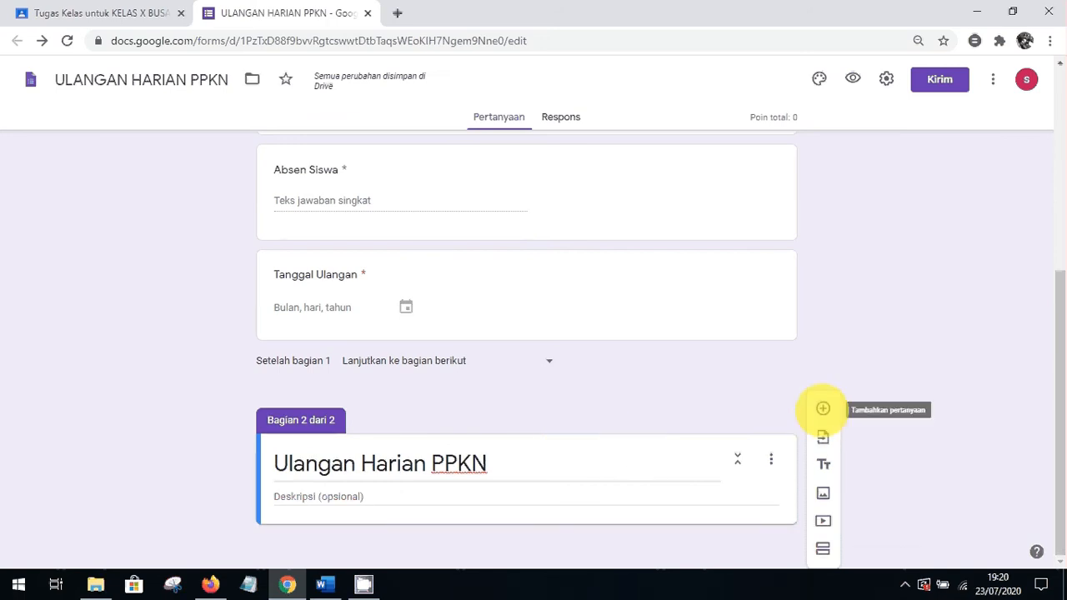
Add a blank multiple-choice question to section 2 and bring up the Word question file
left_click(823, 409)
left_click_drag(1052, 369, 1055, 488)
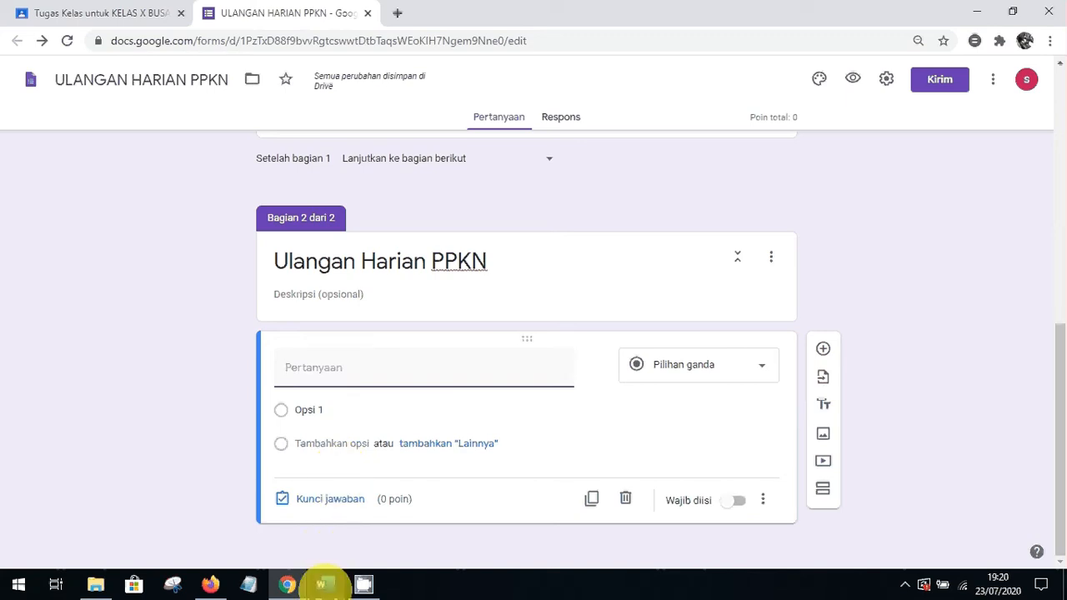
left_click(322, 584)
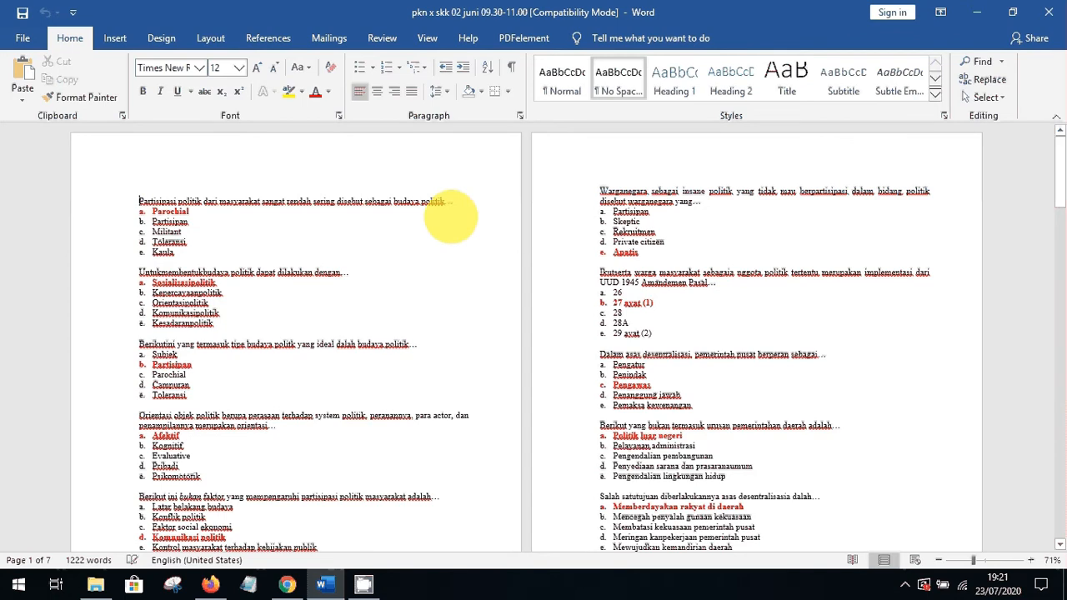
Copy the first question's text from Word into the new form question
left_click(449, 203, "shift")
key("ctrl+c")
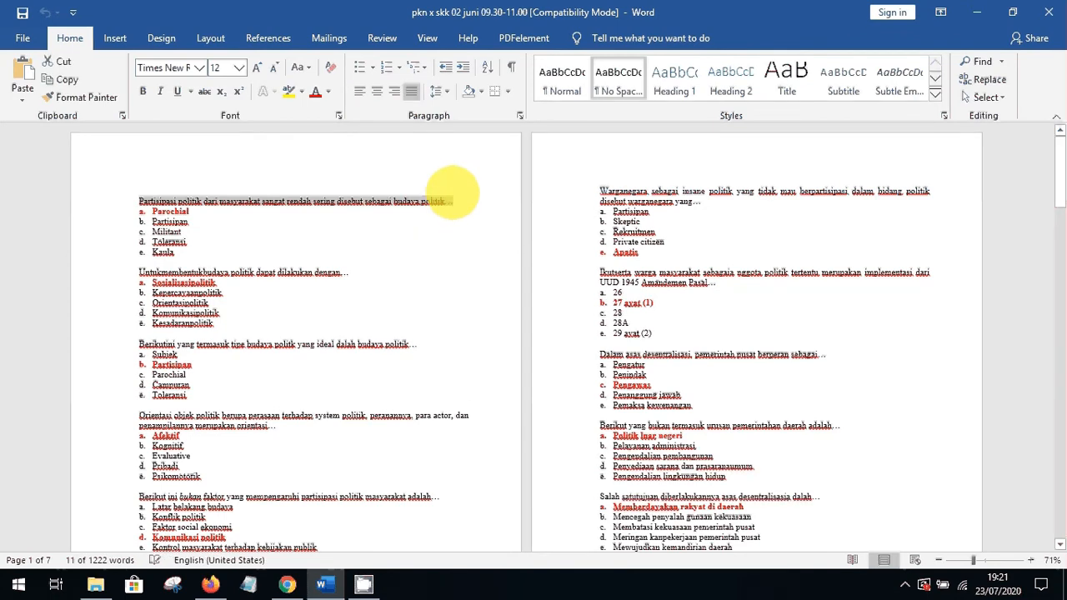
left_click(287, 583)
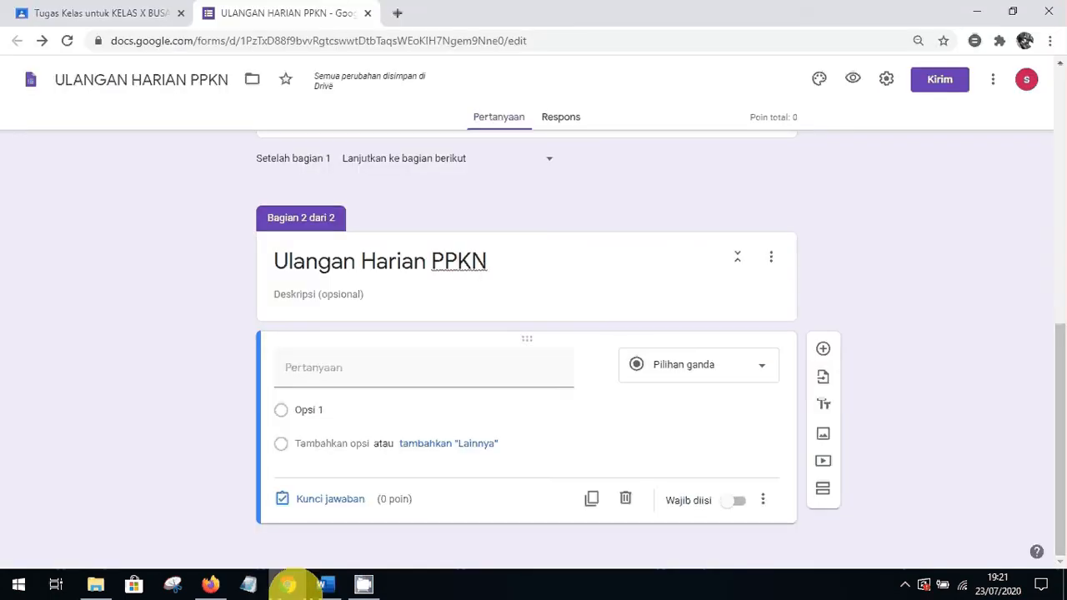
left_click(322, 367)
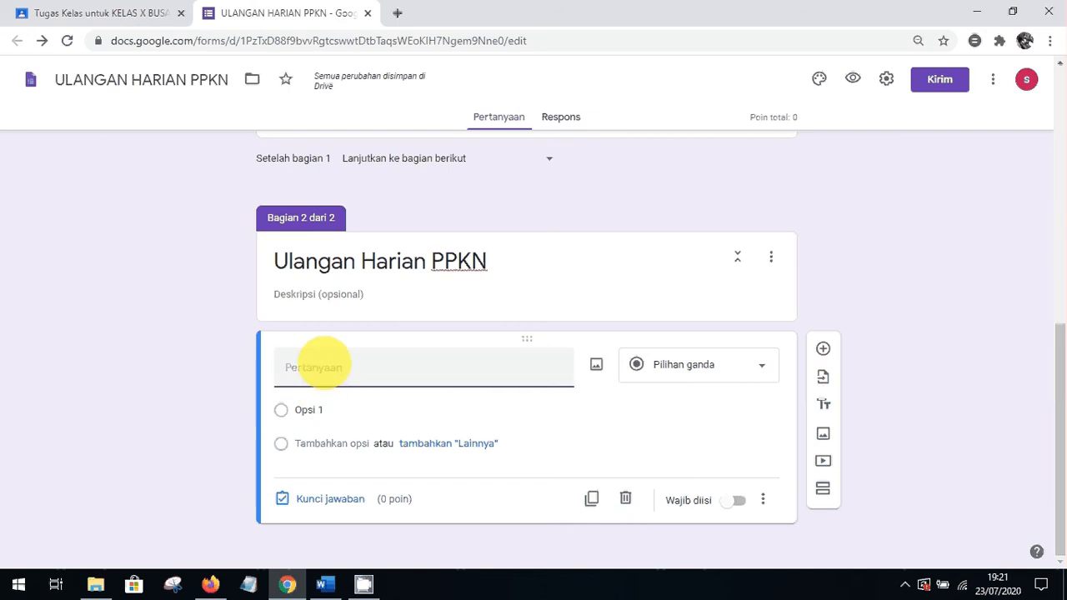
key("ctrl+v")
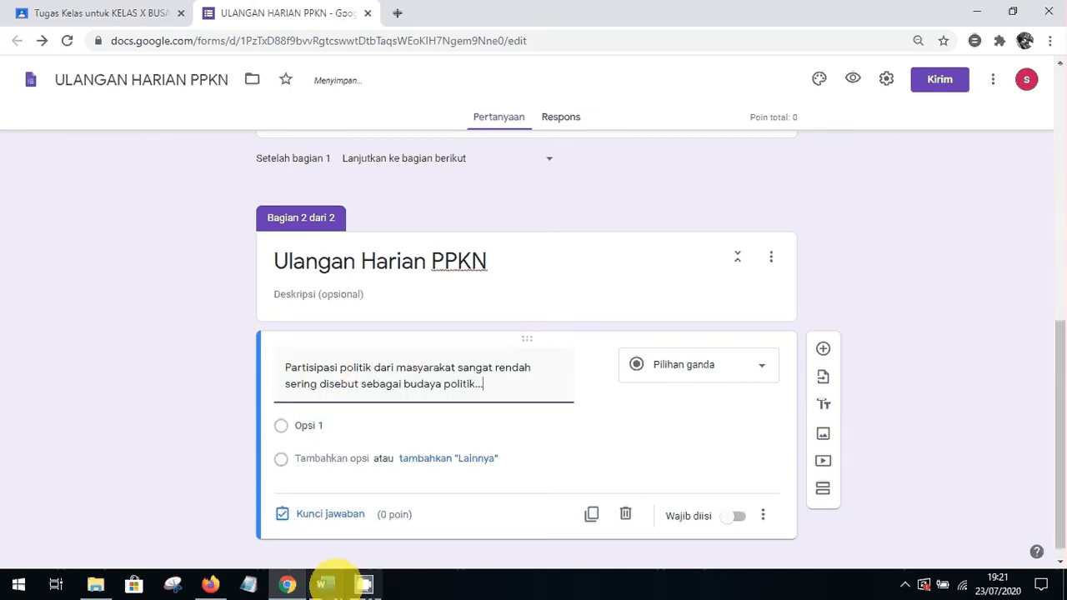
Copy options a. Parochial and b. Partisipan from Word into the first two answer choices
left_click(325, 583)
left_click_drag(152, 212, 197, 211)
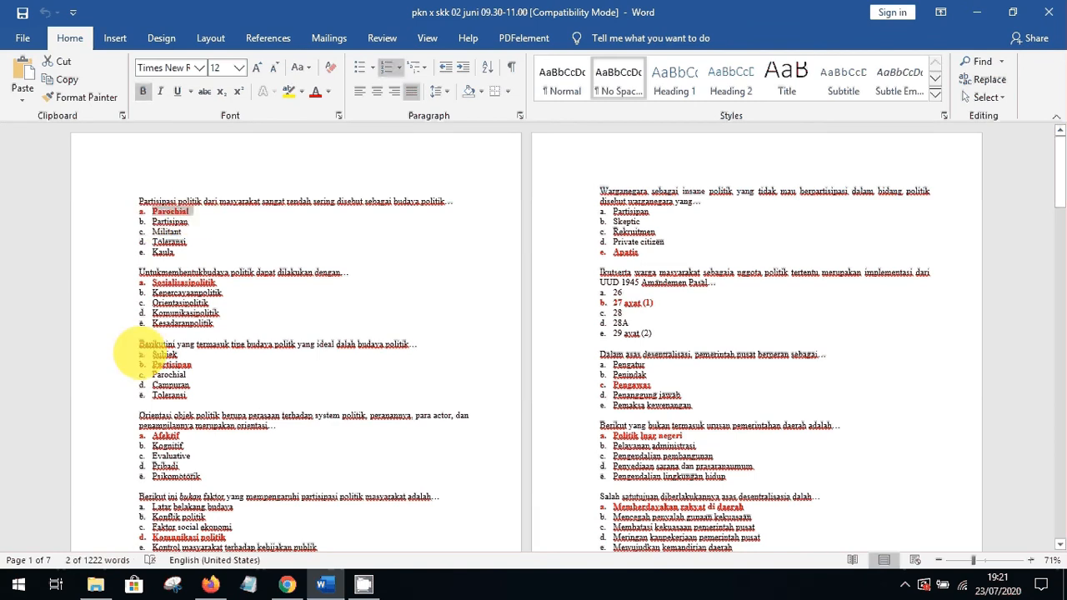
left_click(286, 584)
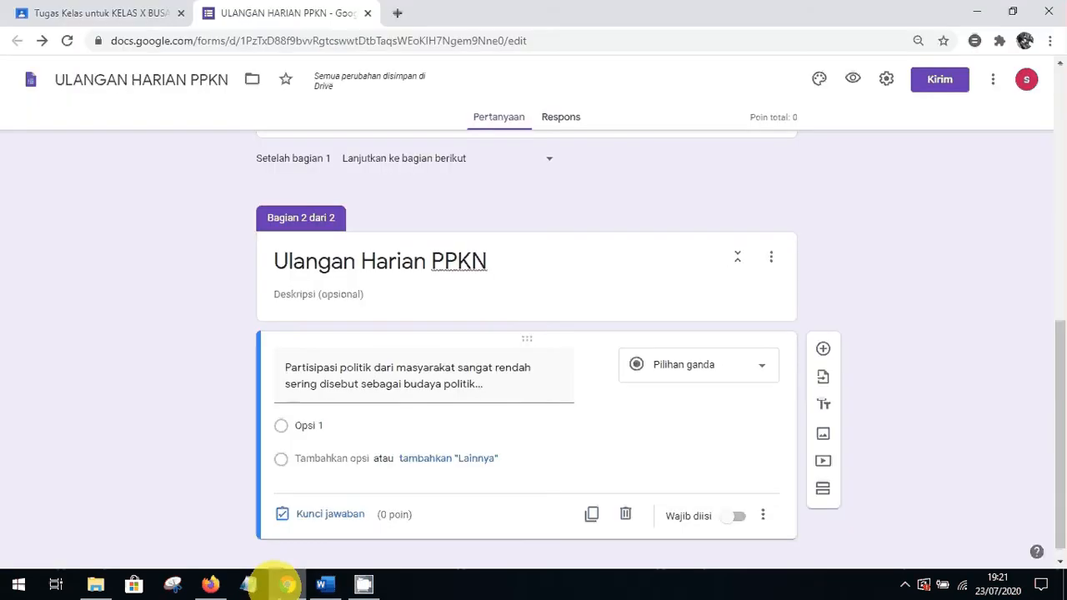
left_click(307, 426)
type("a.\tParochial")
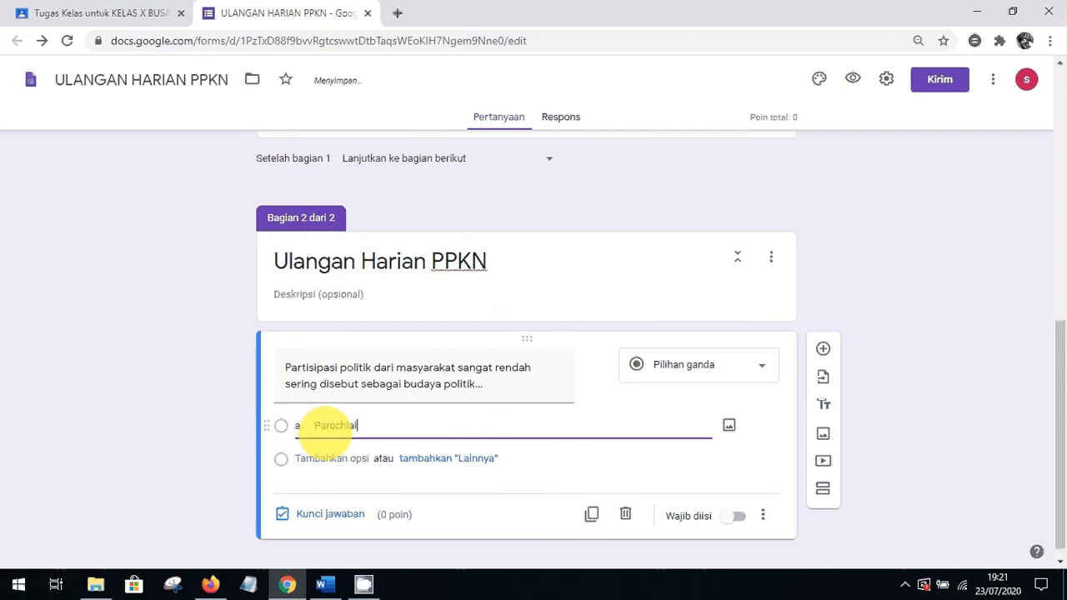
left_click(327, 582)
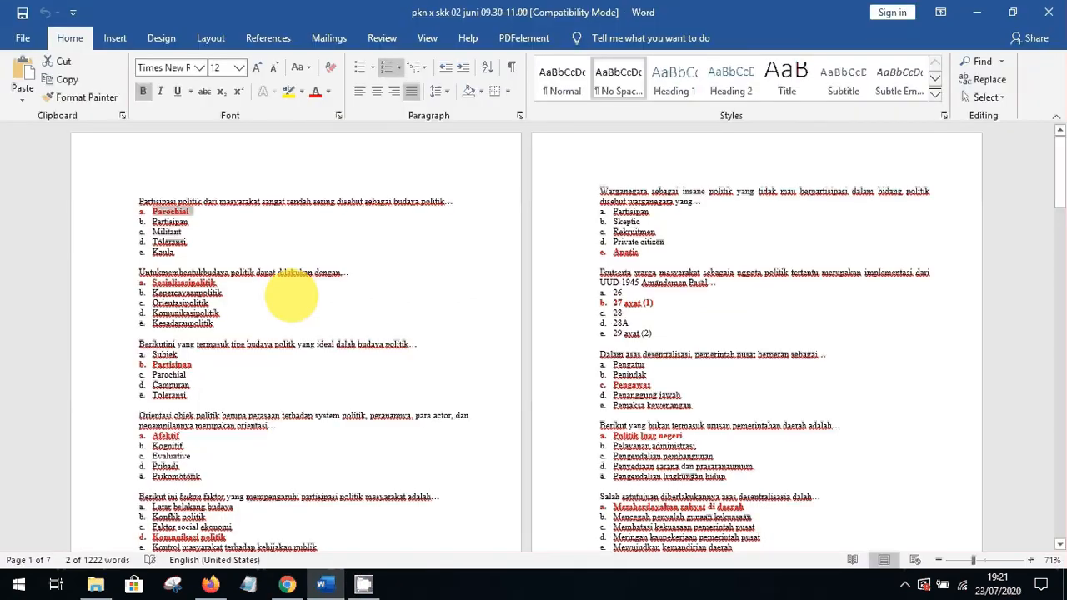
double_click(188, 221)
key("ctrl+c")
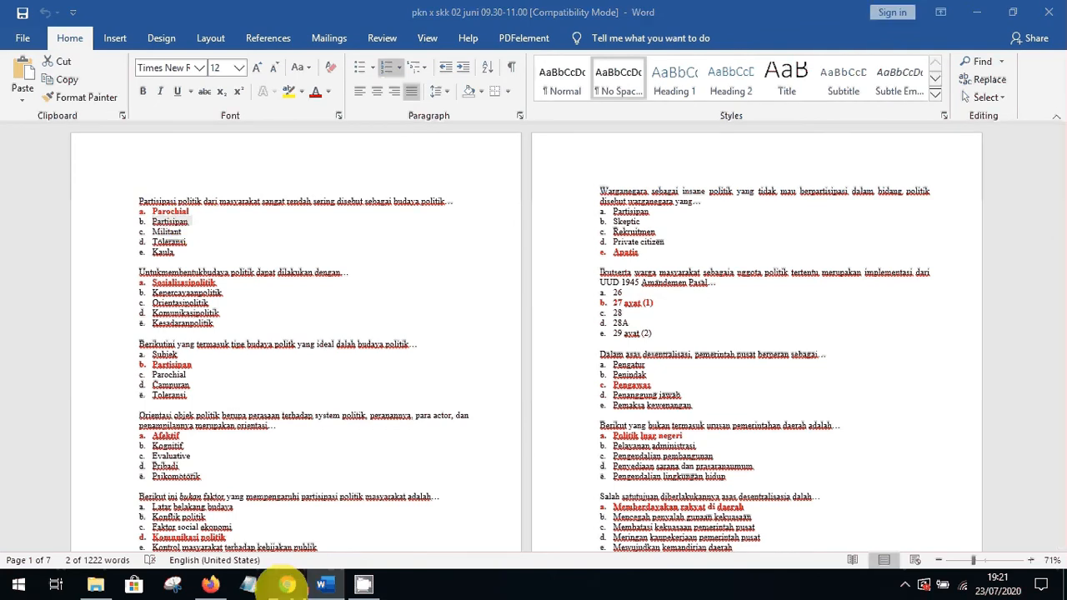
left_click(286, 583)
left_click(310, 458)
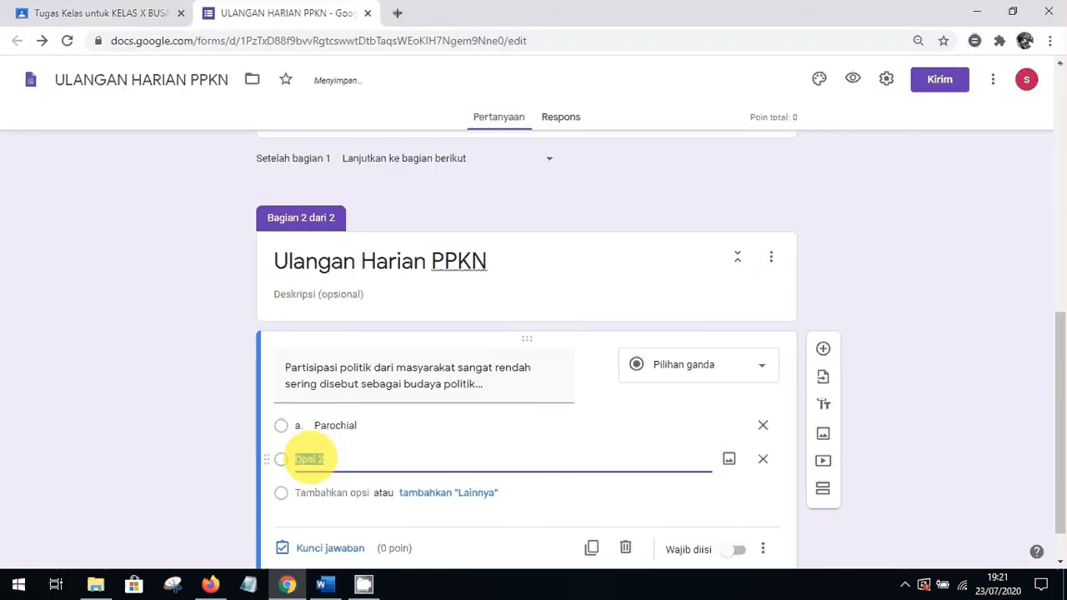
key("ctrl+v")
Copy options c. Militant and d. Toleransi from Word into the third and fourth choices
left_click(321, 584)
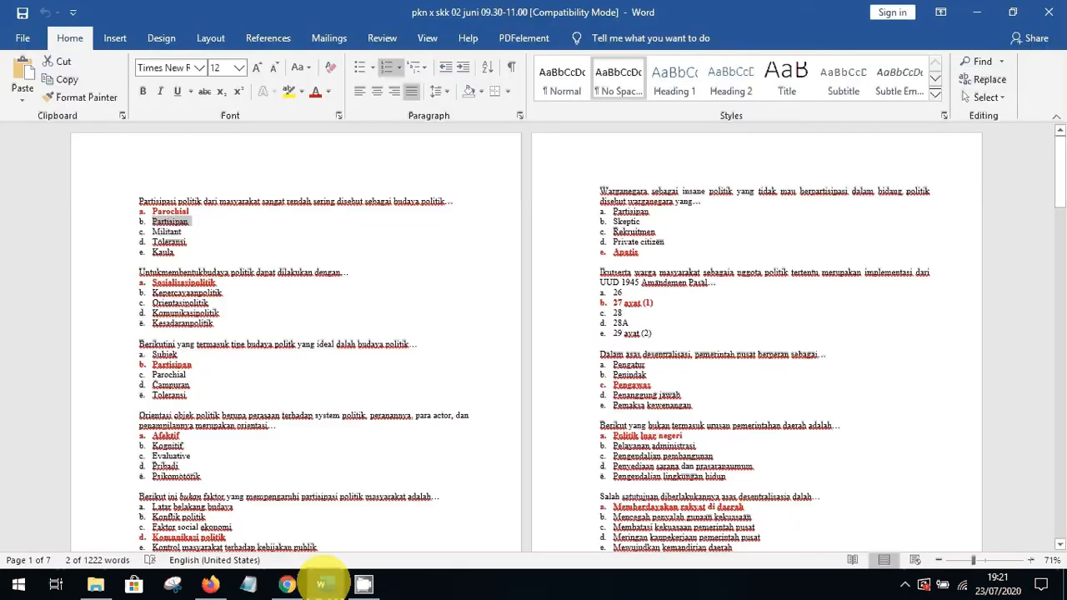
left_click_drag(152, 232, 198, 231)
key("ctrl+c")
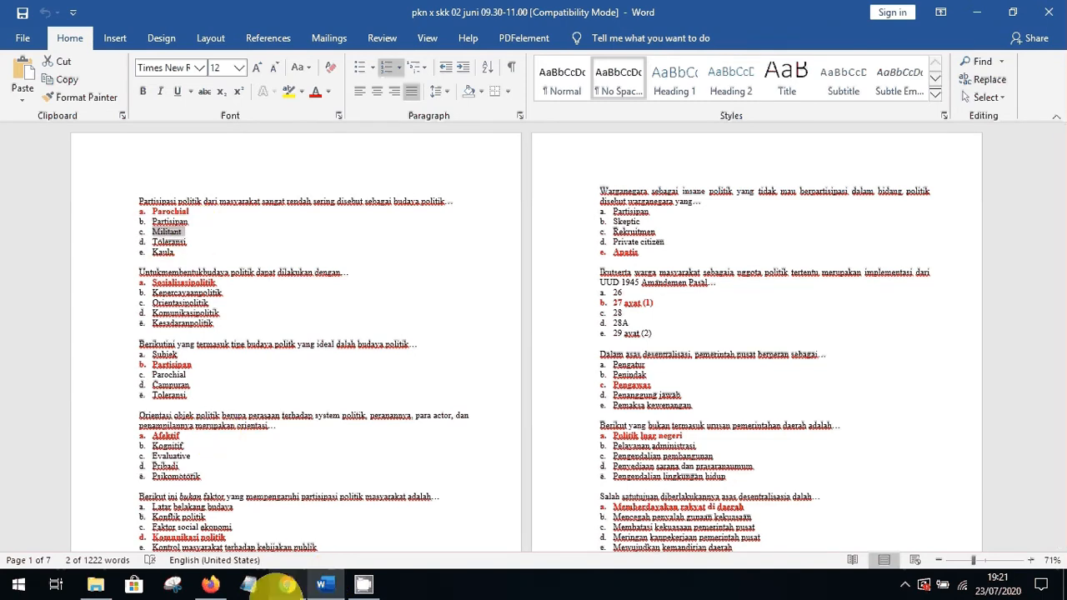
left_click(286, 584)
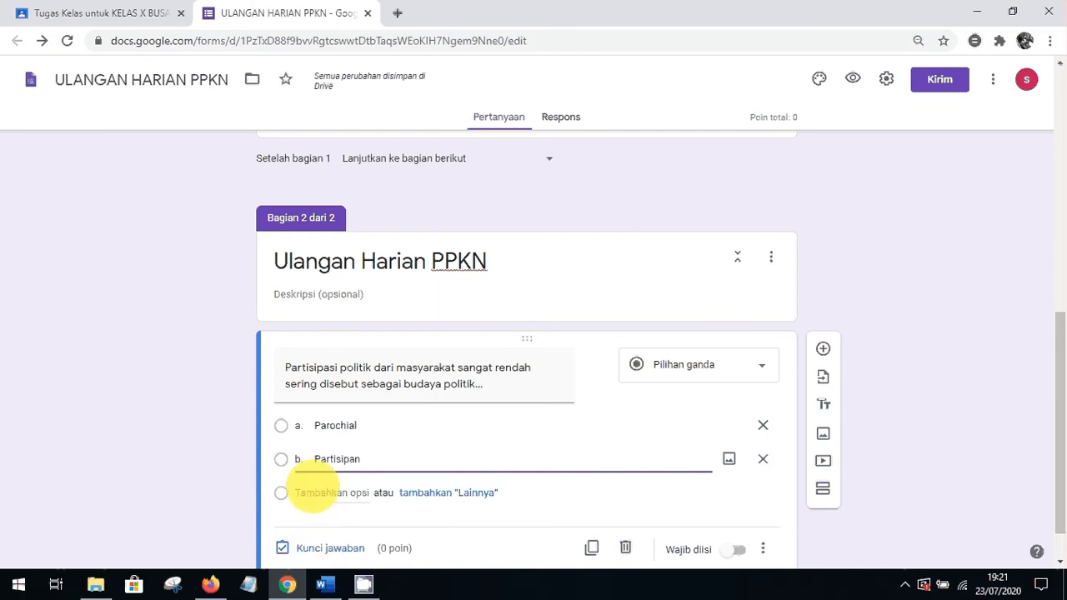
left_click(314, 493)
key("ctrl+v")
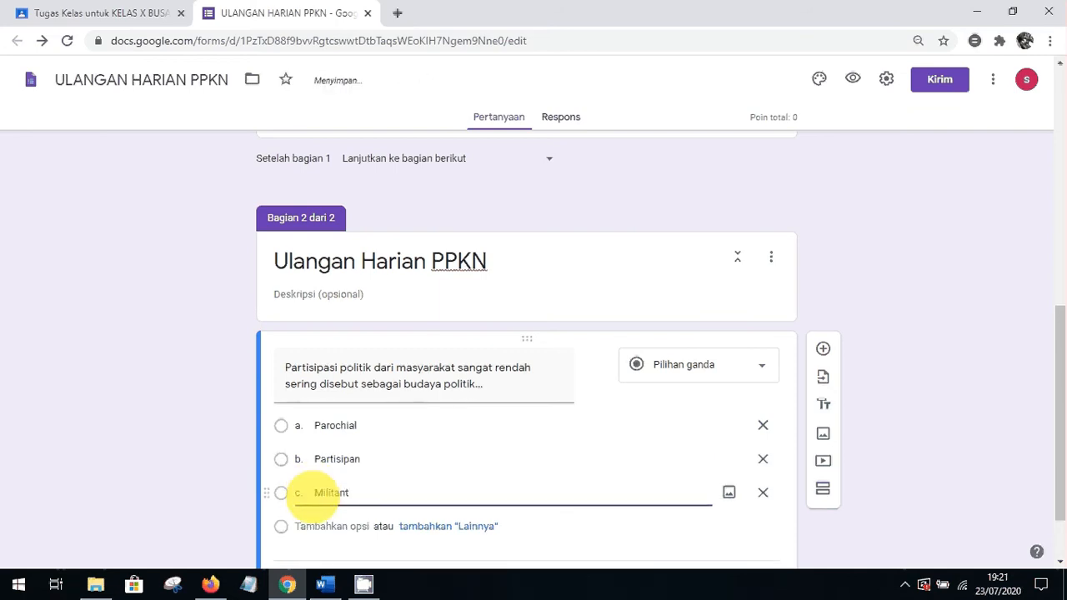
left_click(325, 584)
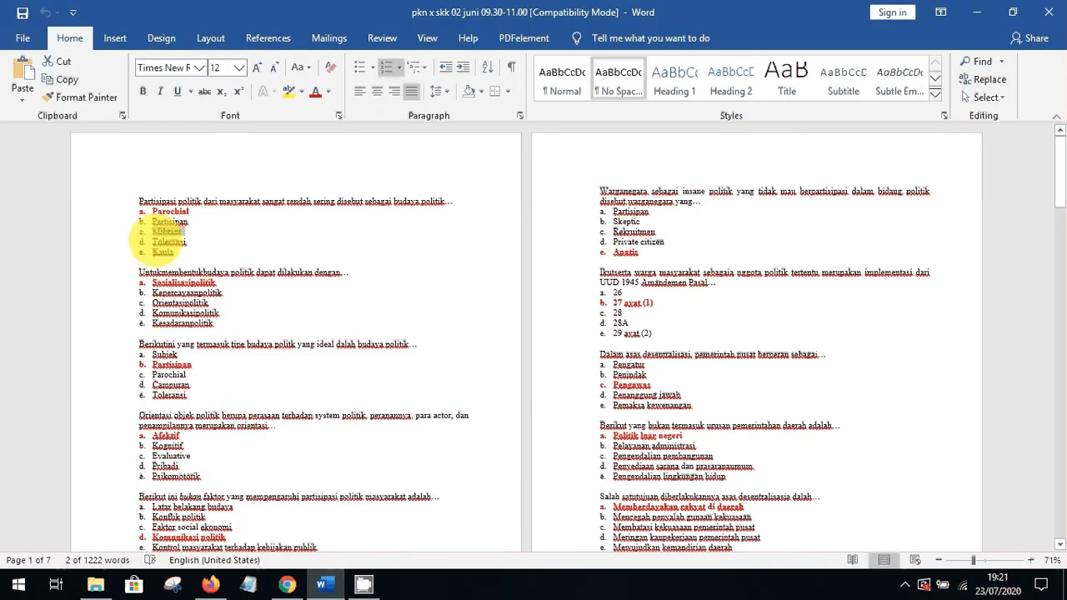
double_click(171, 241)
key("ctrl+c")
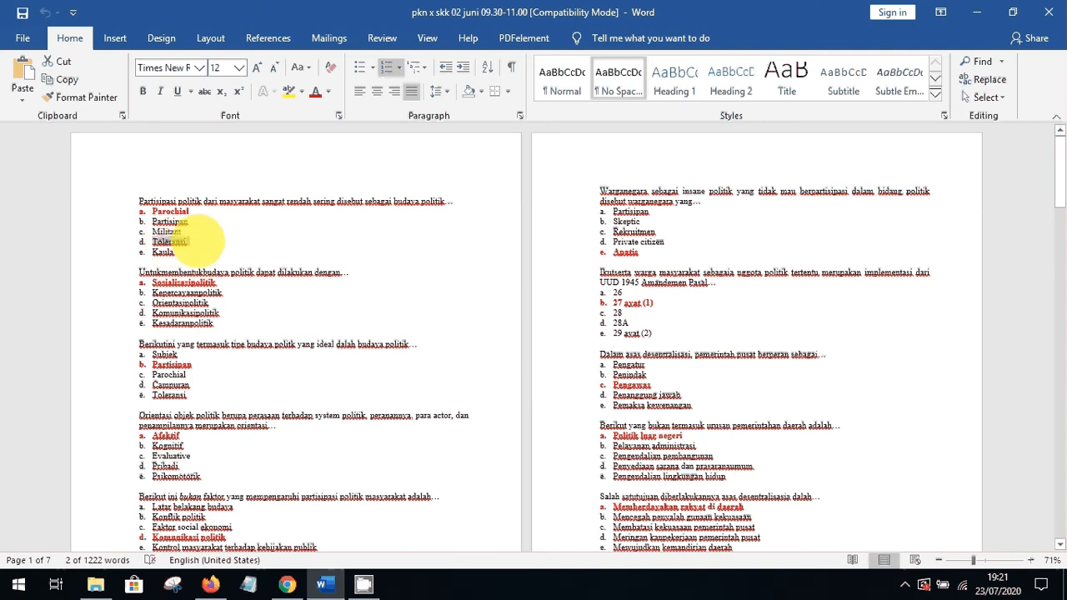
left_click(288, 584)
left_click(322, 526)
key("ctrl+v")
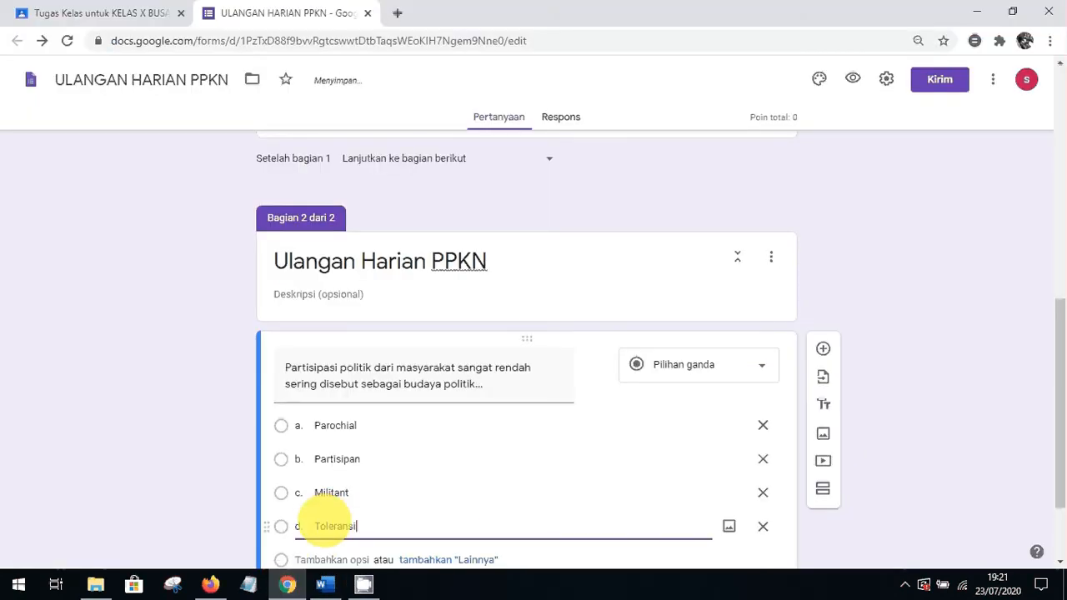
Add a fifth option and paste e. Kaula into it from Word
left_click(324, 583)
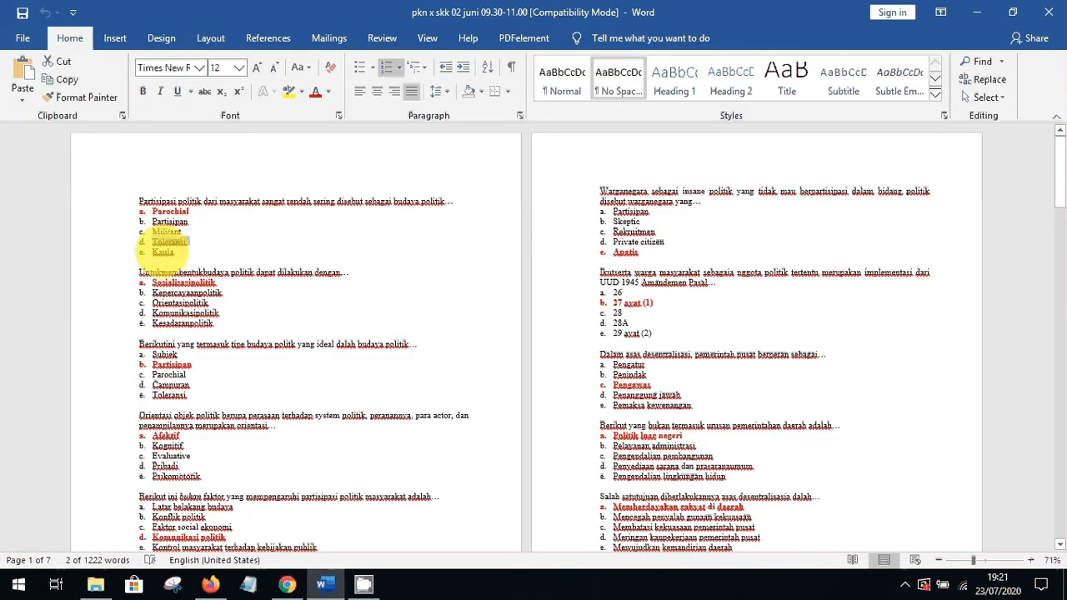
double_click(172, 252)
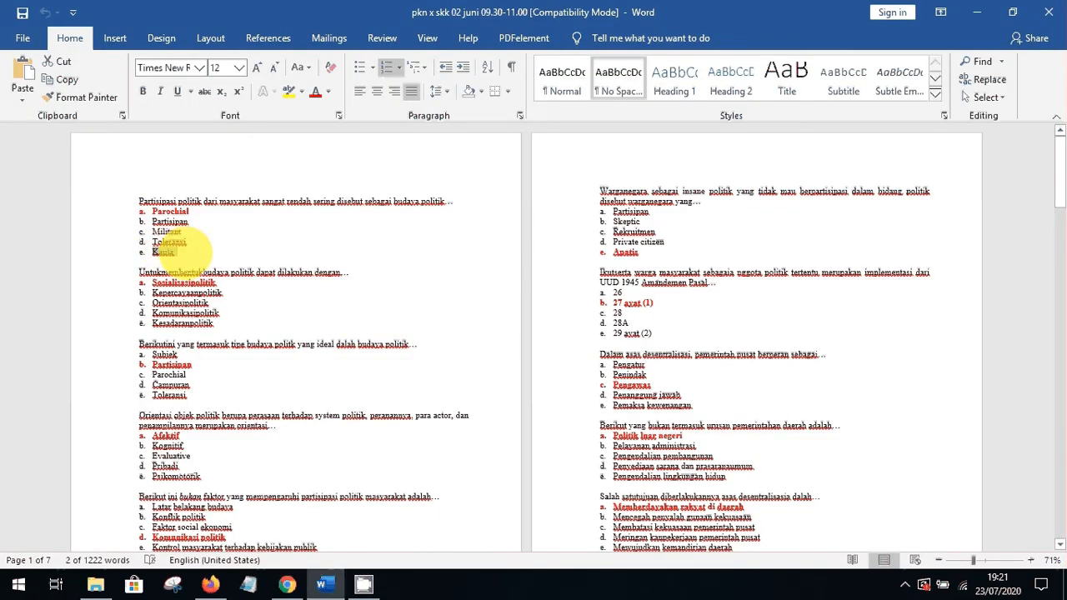
left_click(288, 583)
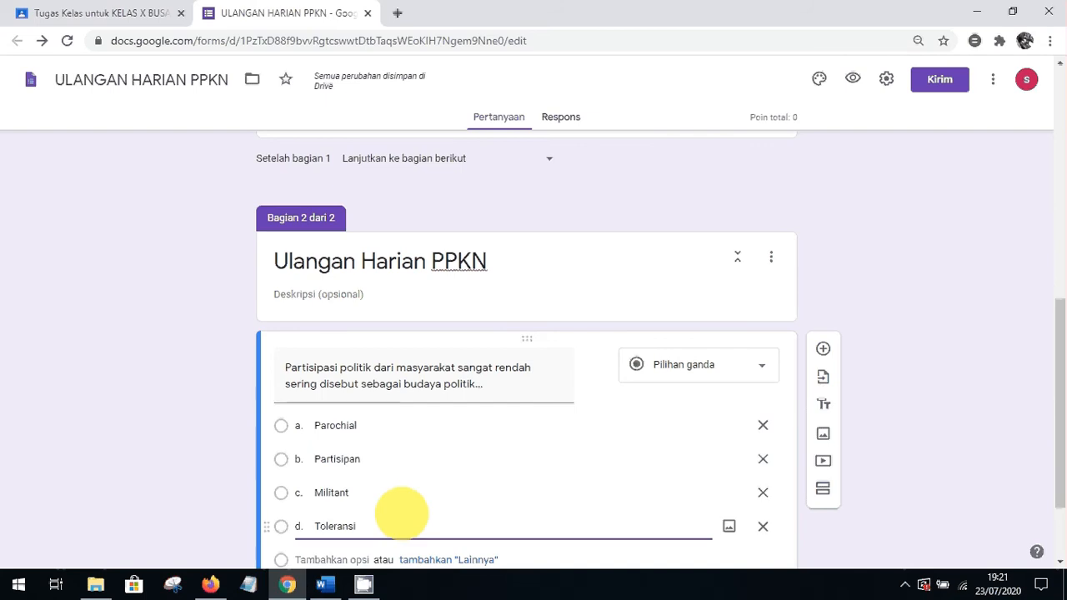
scroll(1059, 326, "down", 1)
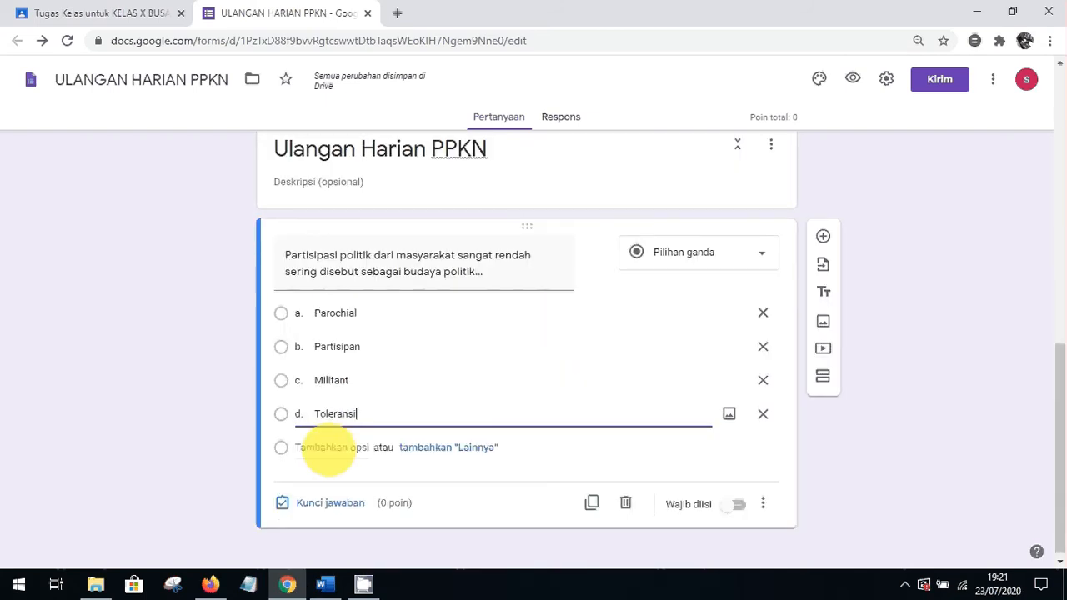
left_click(326, 447)
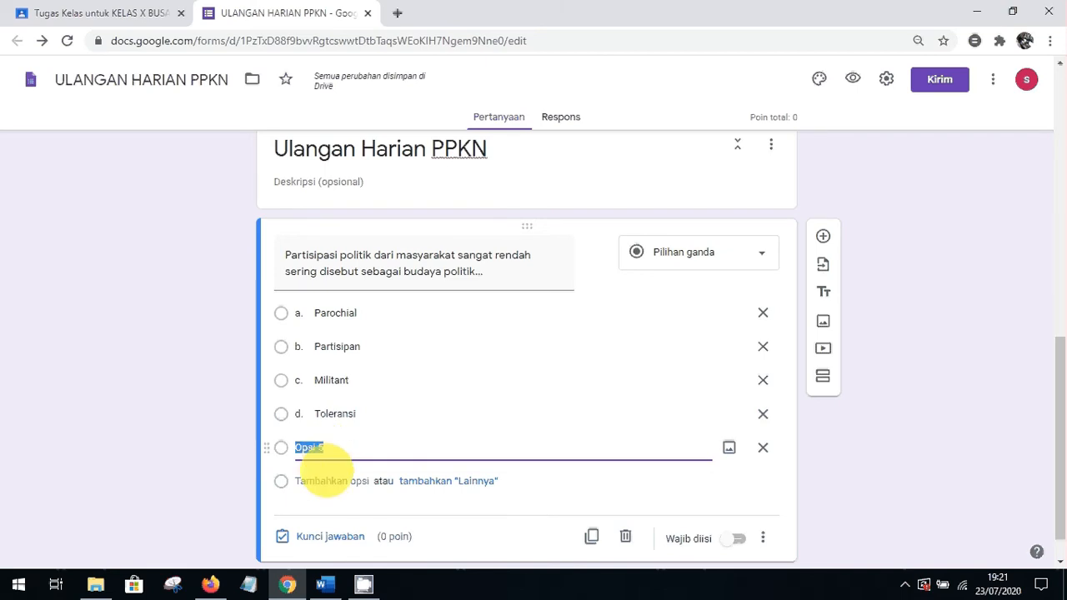
left_click(324, 583)
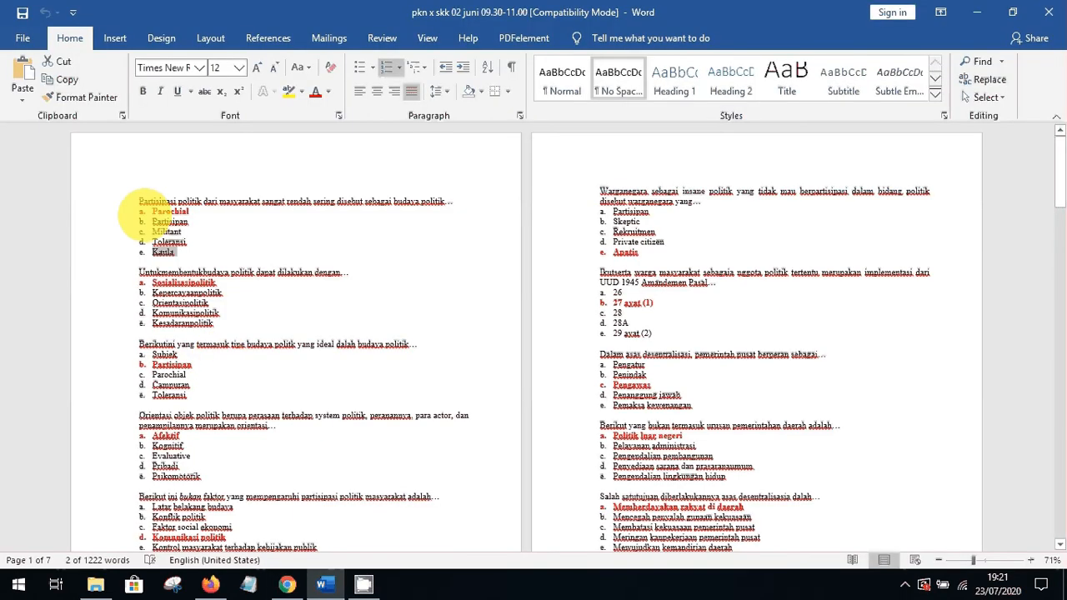
left_click(287, 586)
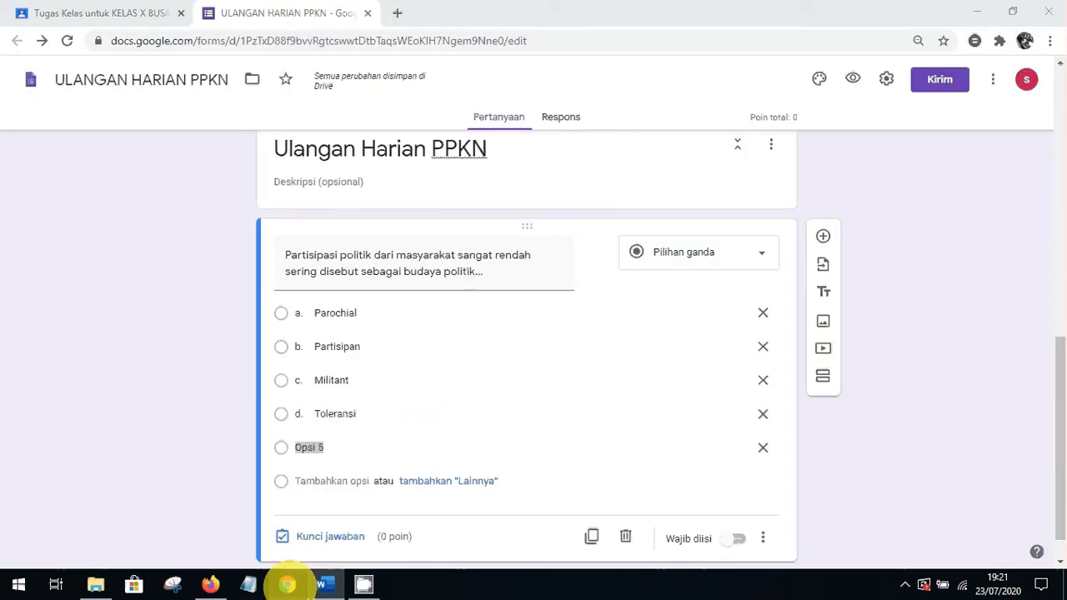
left_click(329, 451)
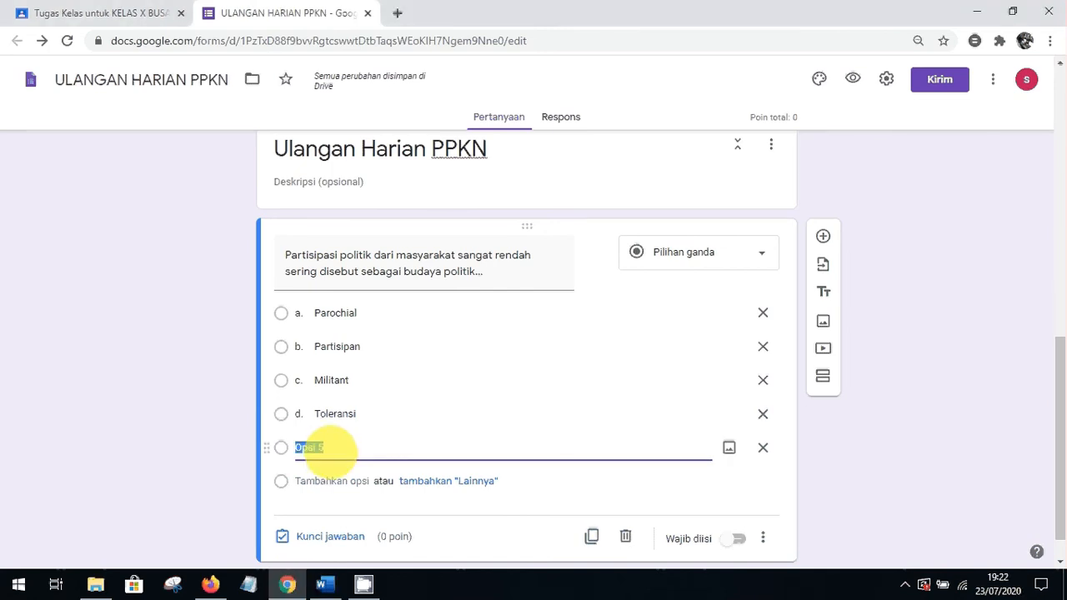
type("e. Kaula")
Remove the a., b. and c. prefixes from Parochial, Partisipan and Militant
left_click(310, 313)
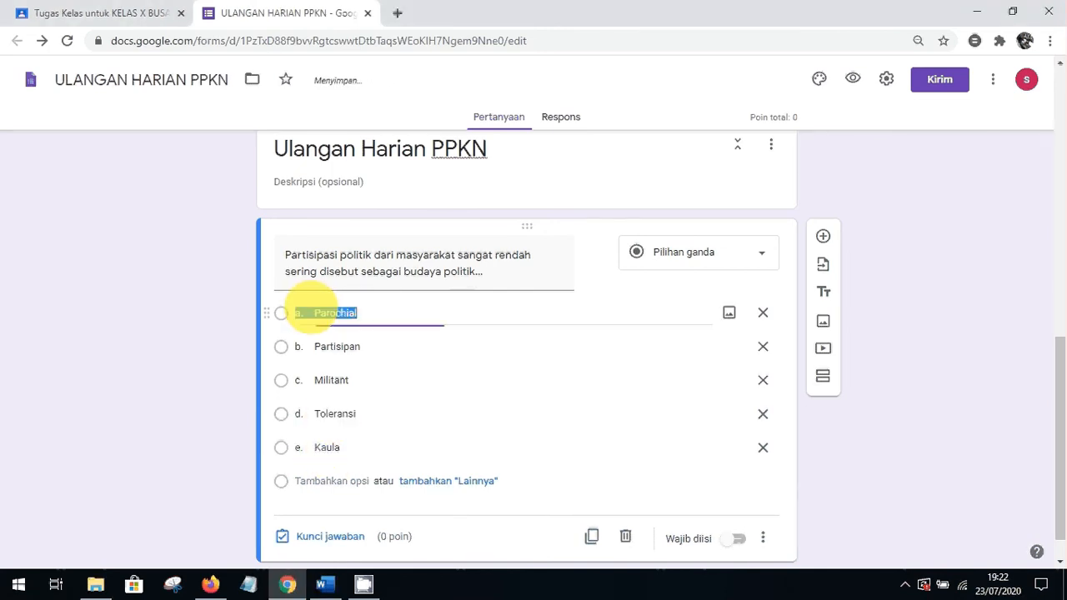
left_click(310, 312)
key("BackSpace")
key("BackSpace")
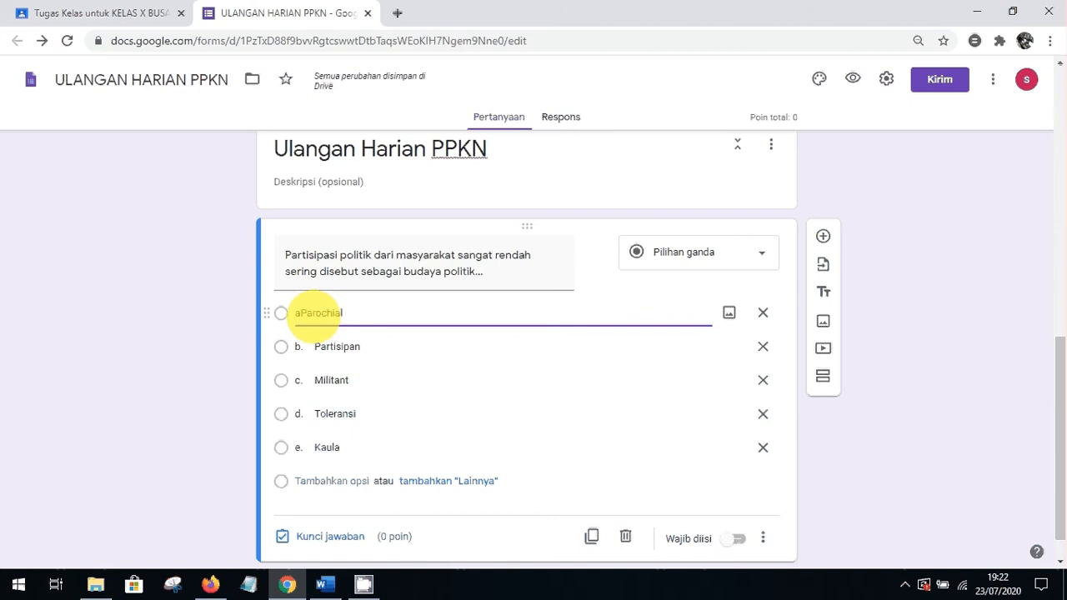
key("BackSpace")
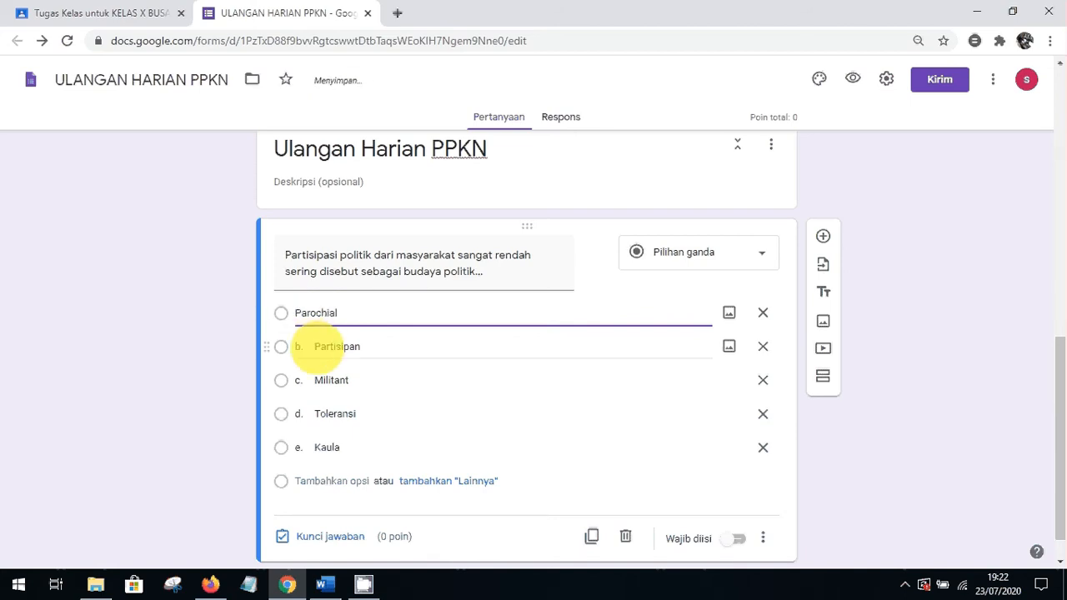
left_click(315, 346)
left_click(315, 346)
key("BackSpace")
key("BackSpace")
key("BackSpace")
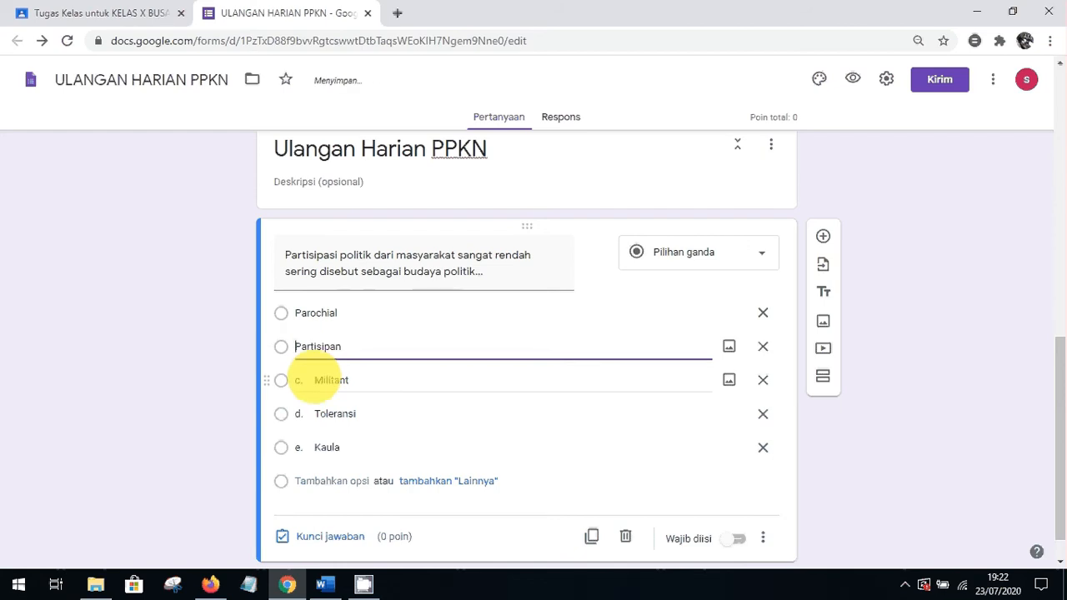
left_click(317, 380)
left_click(317, 381)
key("BackSpace")
key("BackSpace")
key("BackSpace")
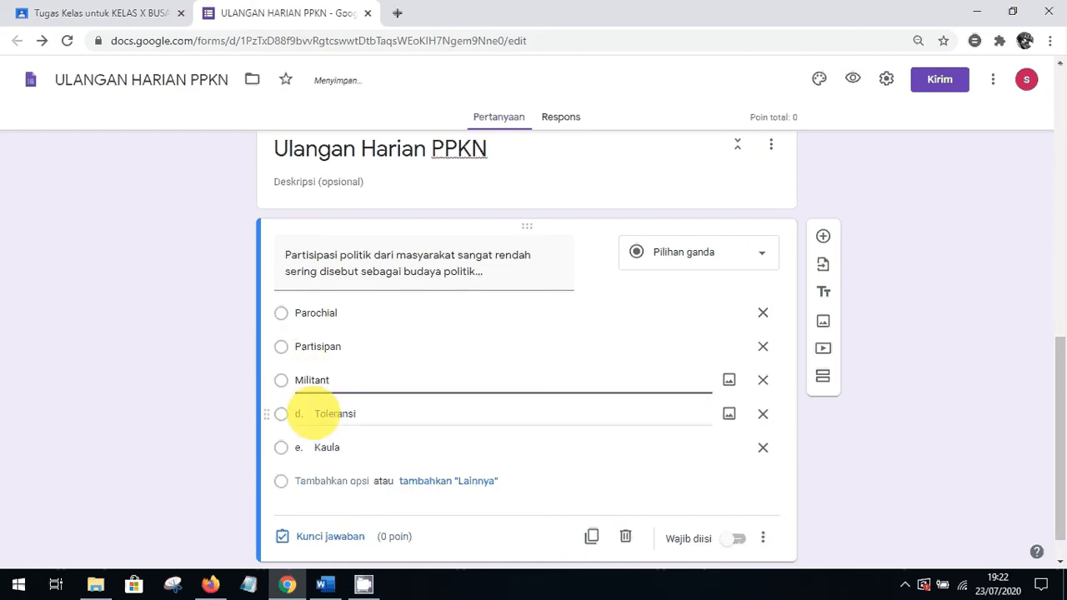
Remove the d. and e. prefixes from Toleransi and Kaula
left_click(316, 414)
left_click(317, 413)
key("BackSpace")
key("BackSpace")
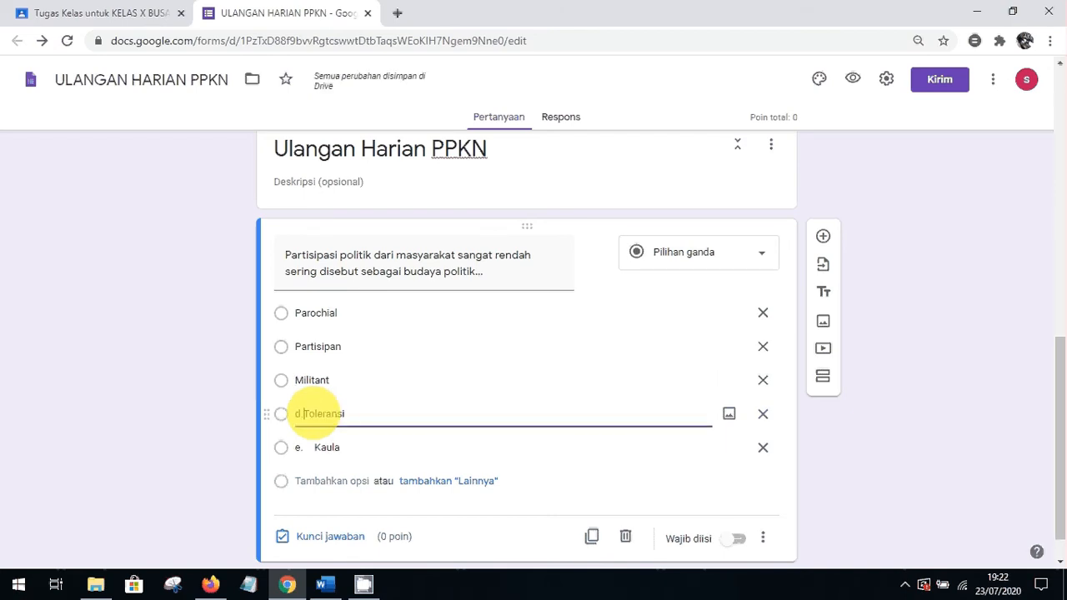
key("BackSpace")
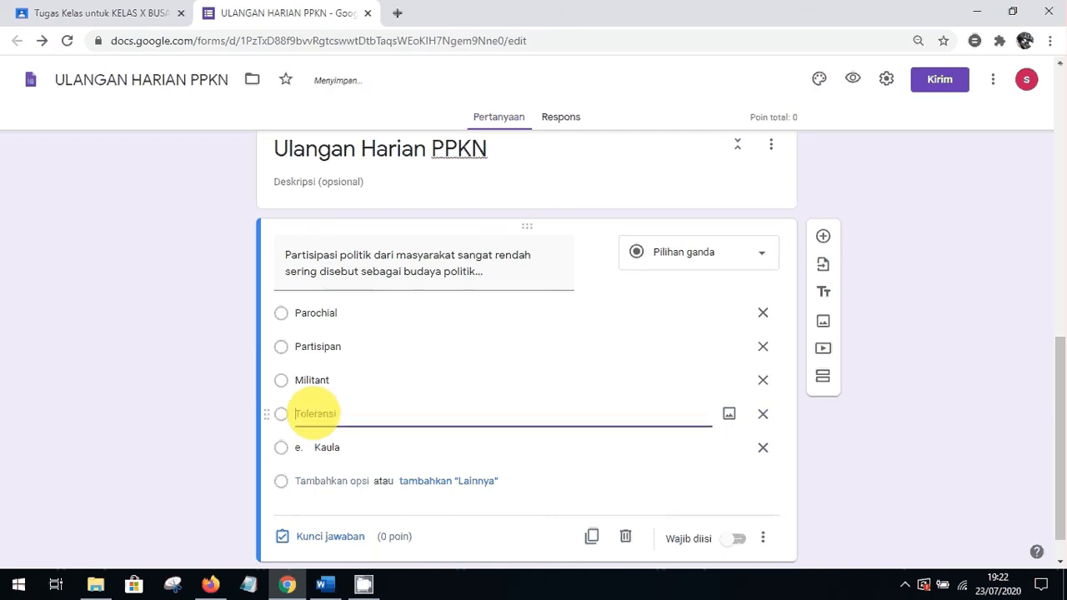
left_click(316, 447)
left_click(317, 448)
key("BackSpace")
key("BackSpace")
key("BackSpace")
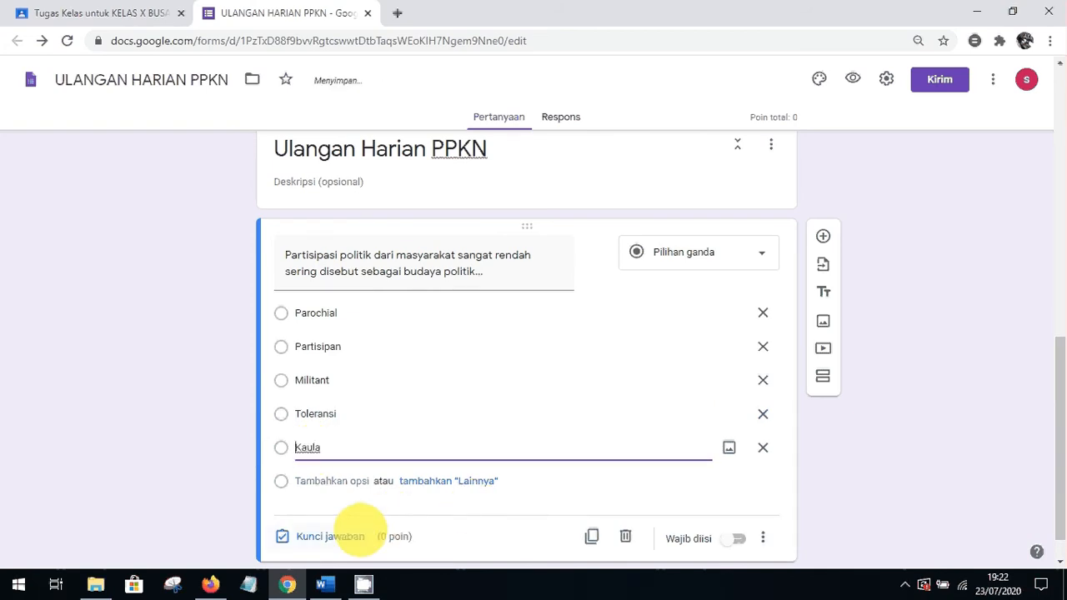
left_click(334, 534)
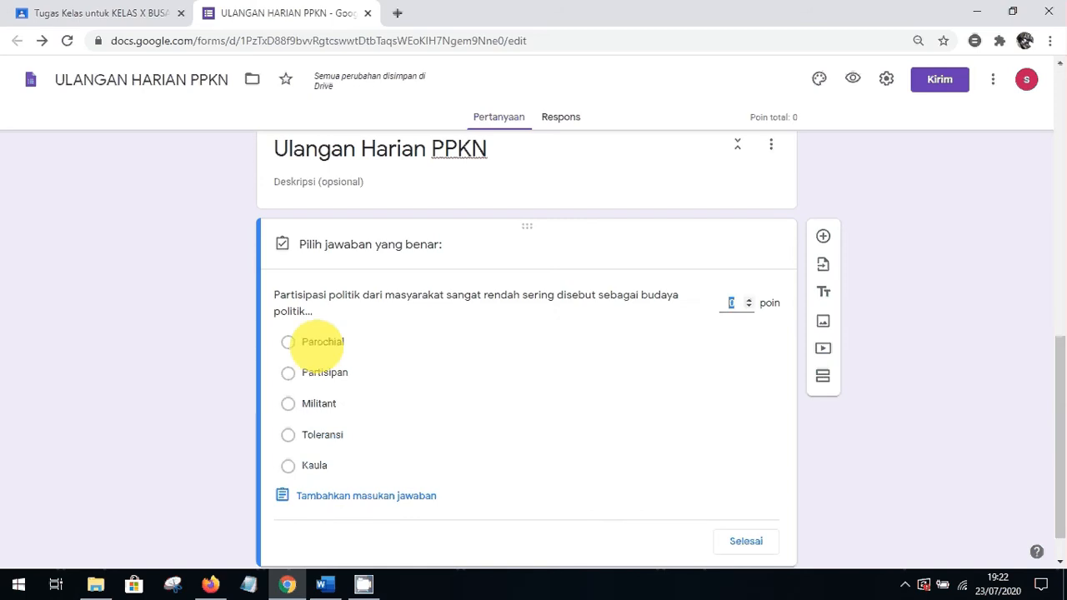
Key Parochial as the correct answer worth 50 points and make the question required
left_click(288, 342)
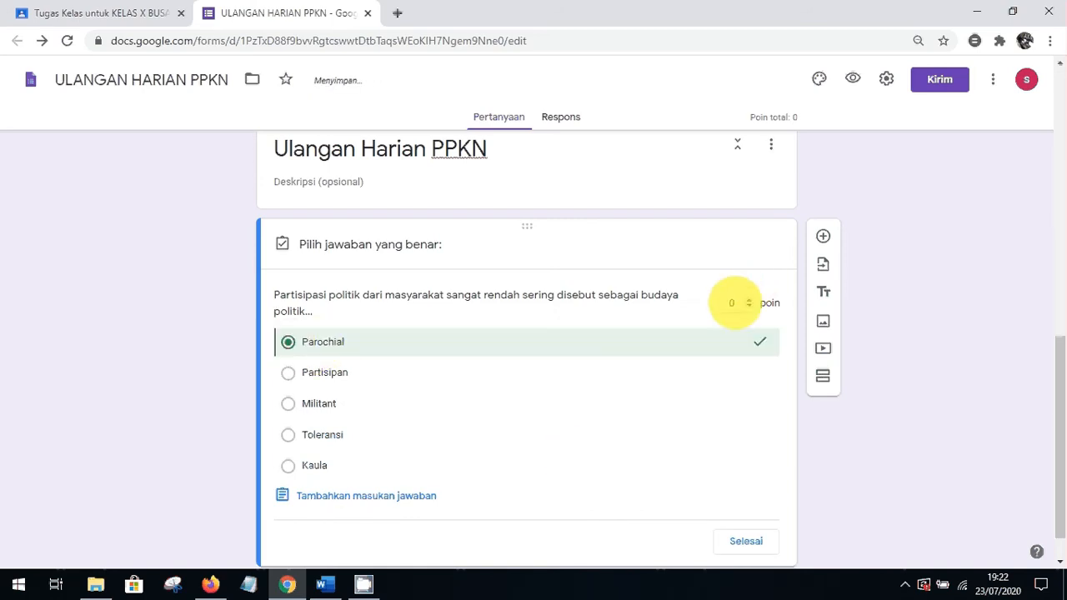
left_click(732, 303)
type("50")
left_click(742, 542)
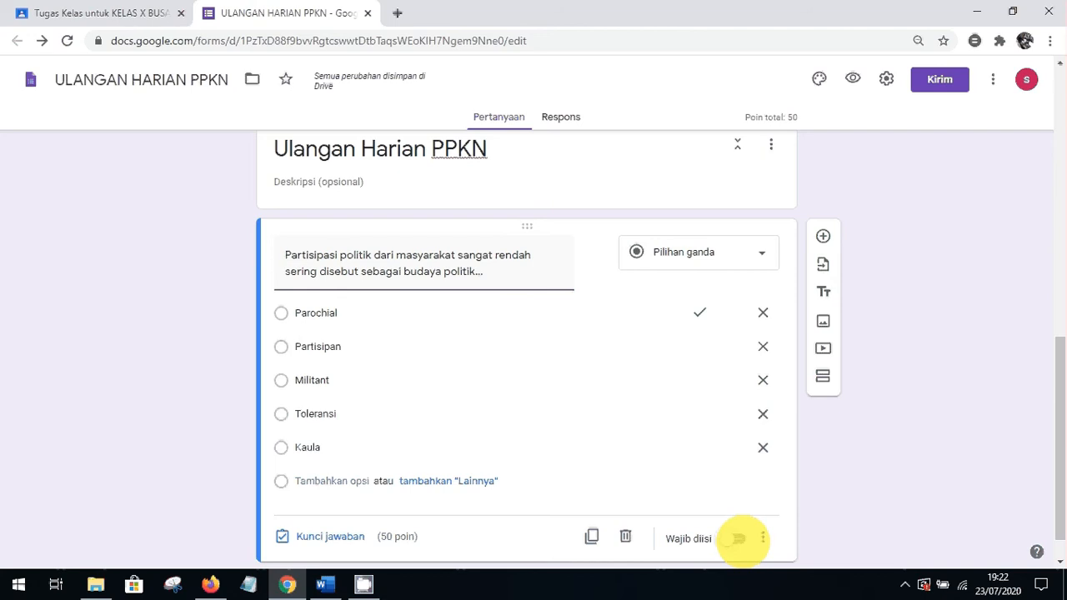
left_click(739, 540)
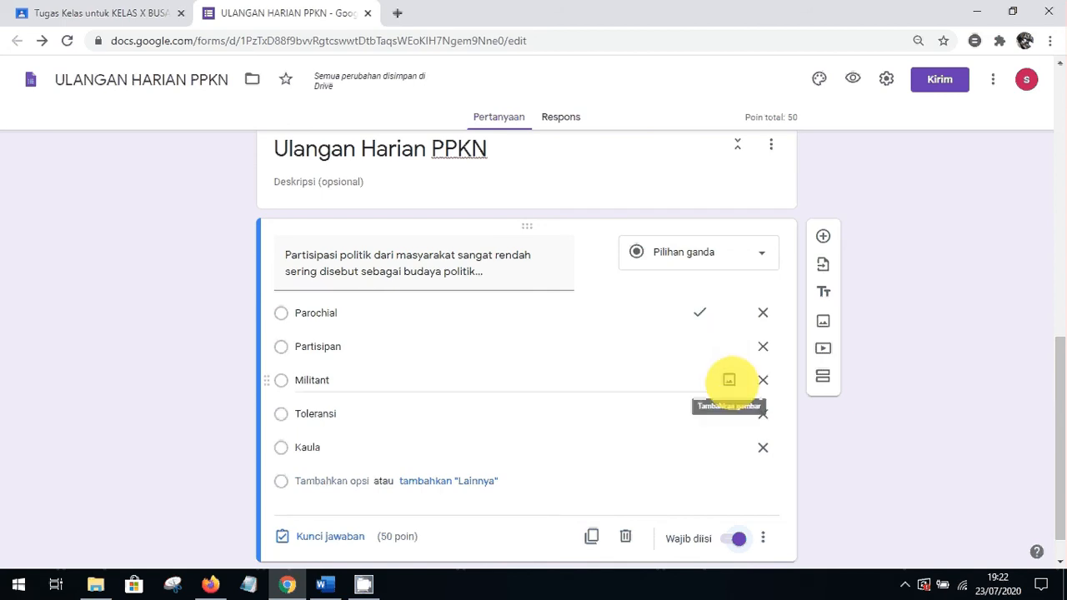
scroll(1026, 395, "down", 1)
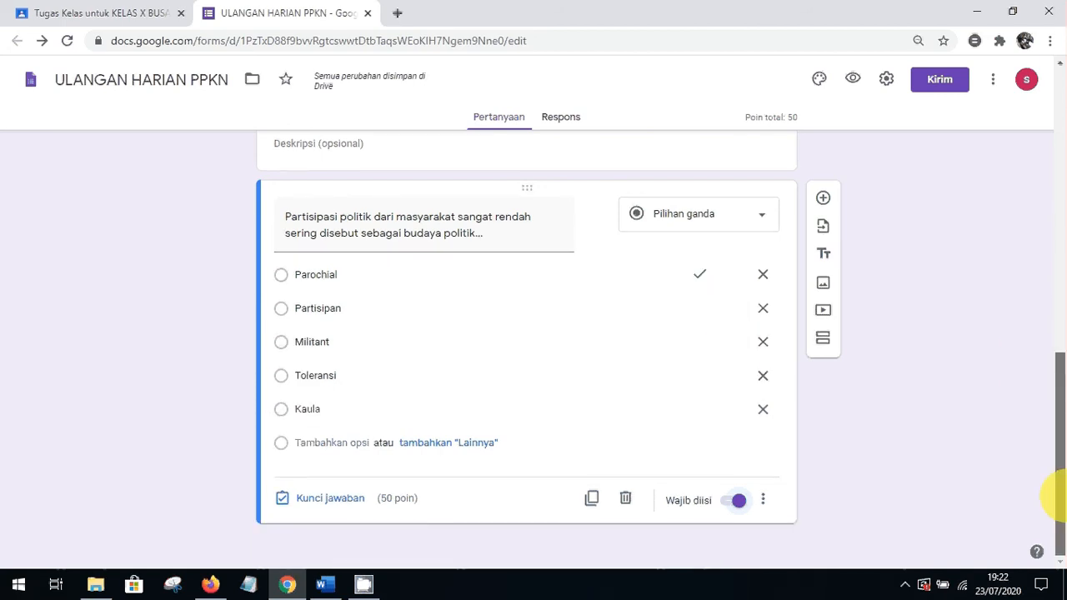
Add a new question and paste the 'Orientasi objek politik' question text from Word
left_click(823, 199)
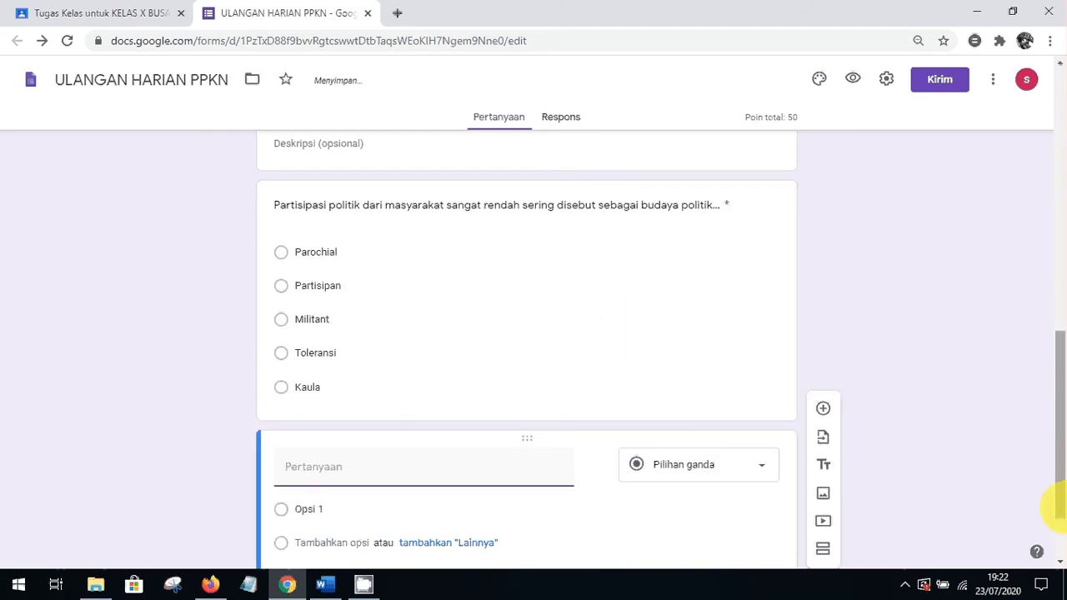
left_click_drag(1063, 484, 1065, 547)
left_click(325, 584)
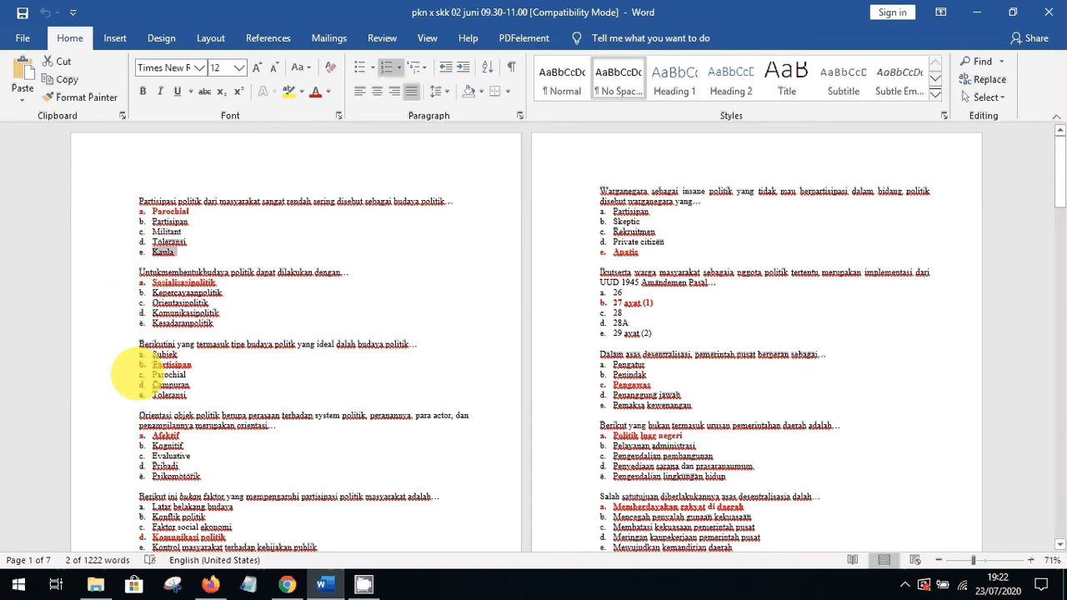
left_click_drag(138, 417, 272, 426)
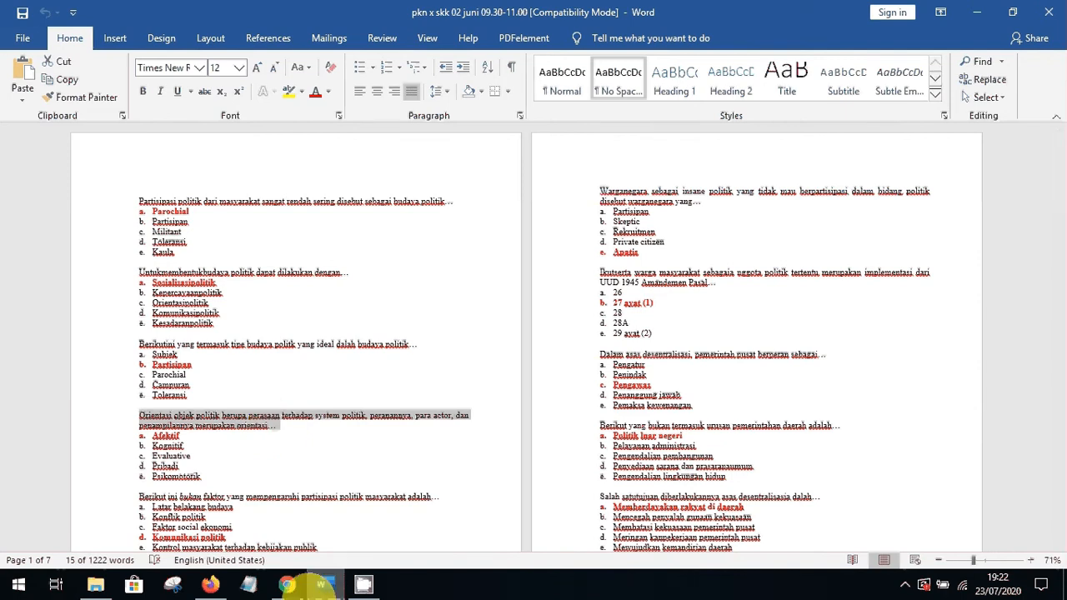
left_click(287, 577)
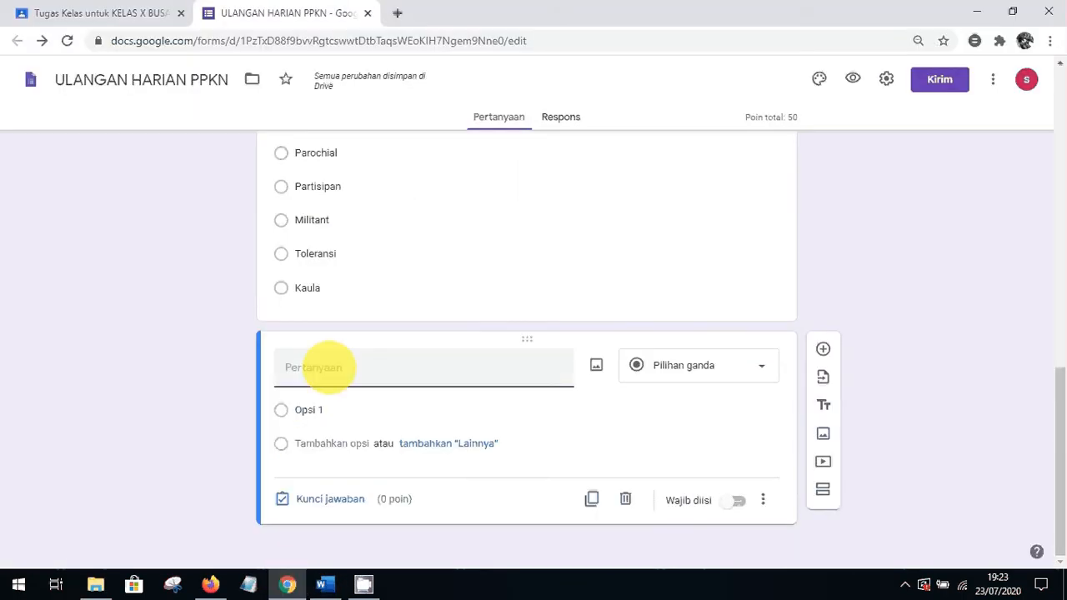
type("Orientasi objek politik berupa perasaan terhadap system politik, peranannya, para actor, dan penampilannya merupakan orientasi...")
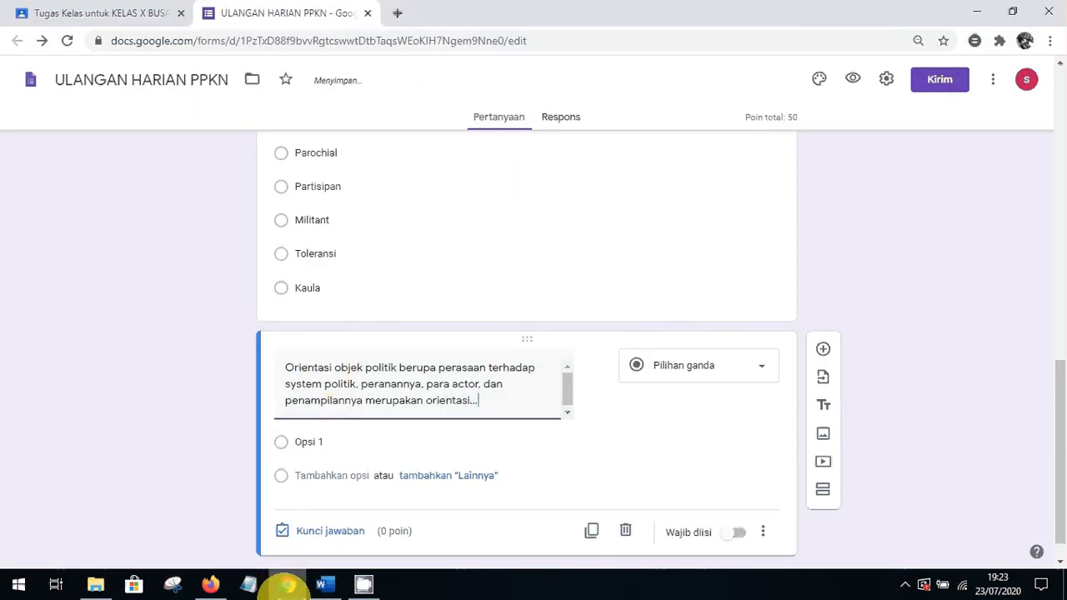
Fill in the first two answer options, Afektif (pasted from Word) and Kognitif
left_click(325, 585)
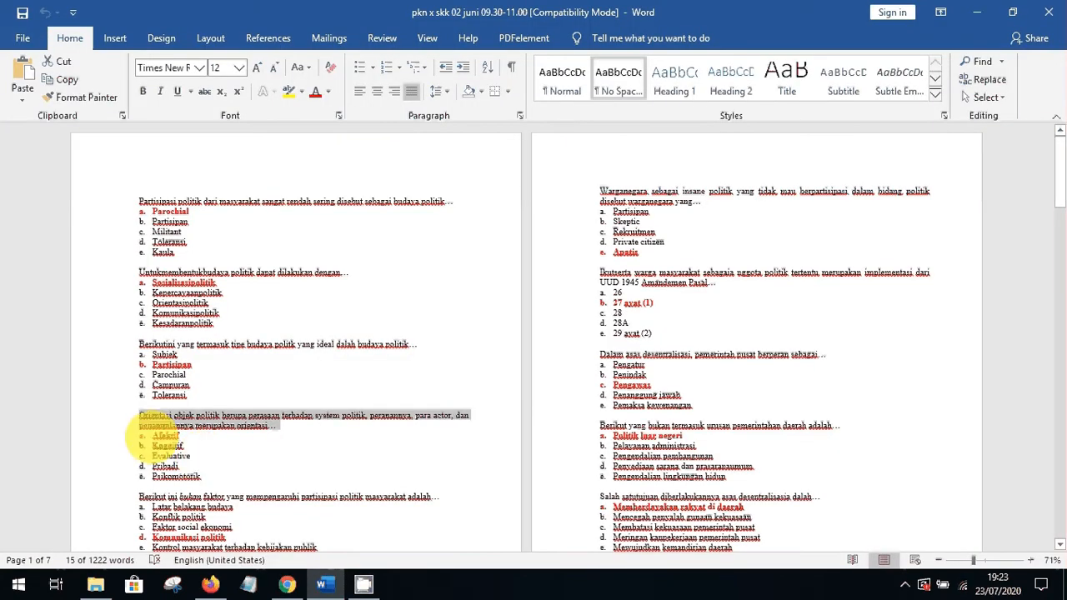
left_click_drag(153, 436, 182, 435)
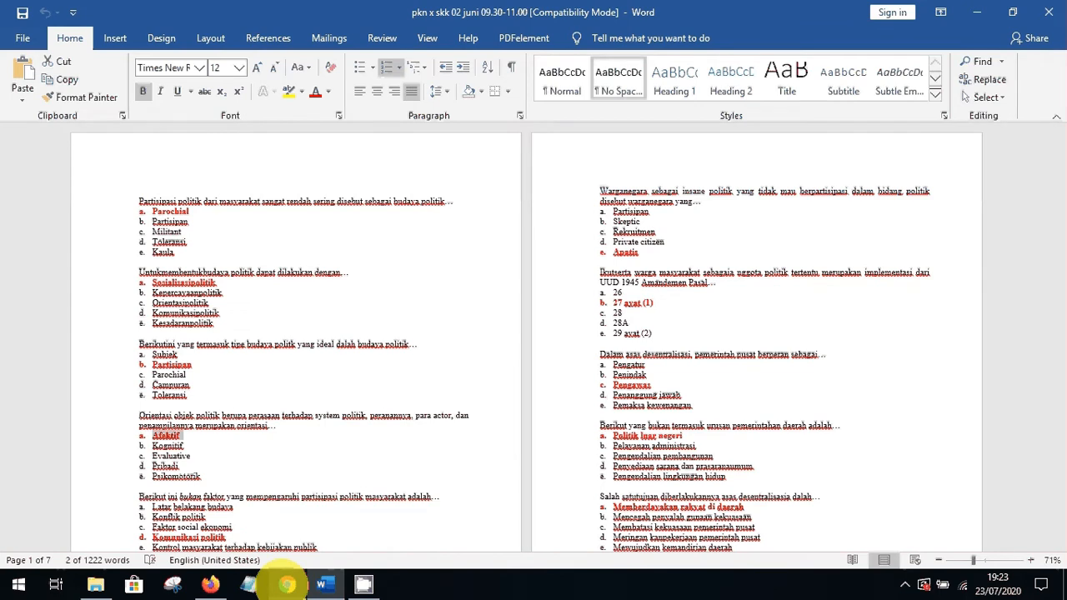
left_click(286, 583)
left_click(309, 442)
type("a.\tAfektif")
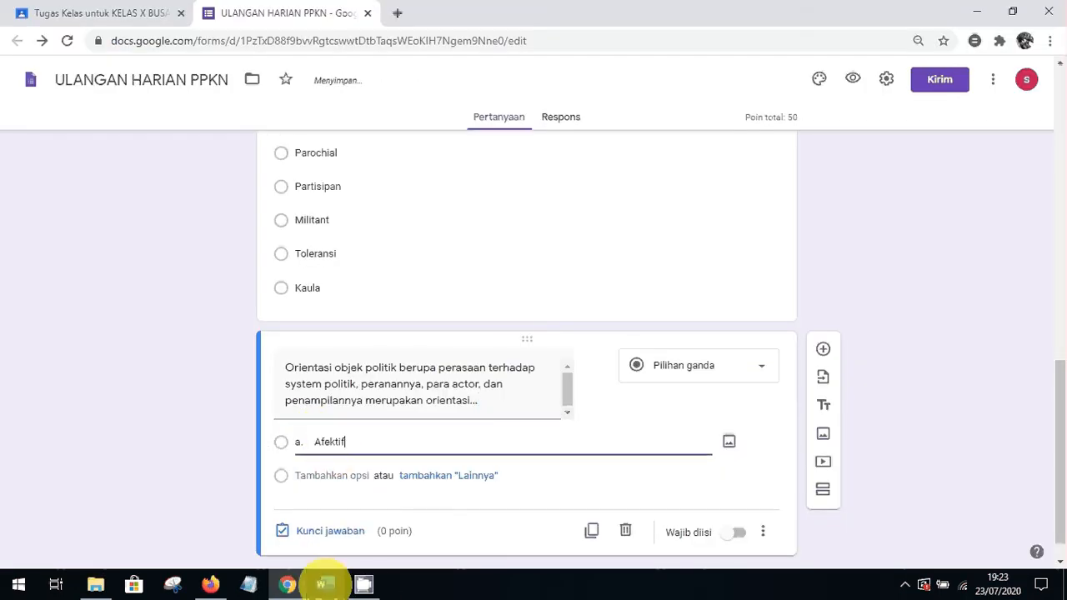
left_click(324, 583)
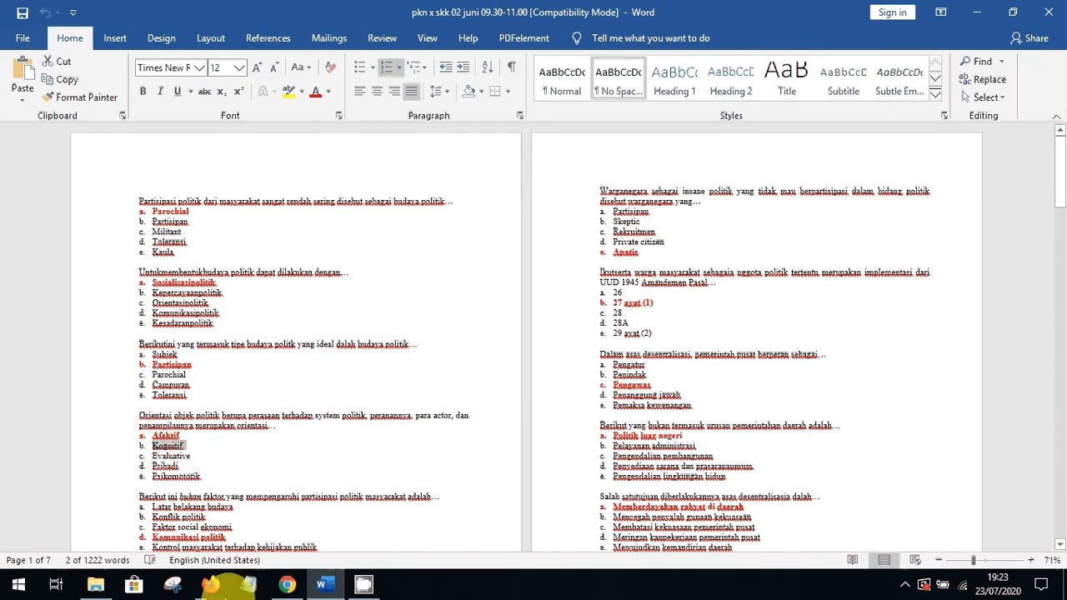
left_click(286, 584)
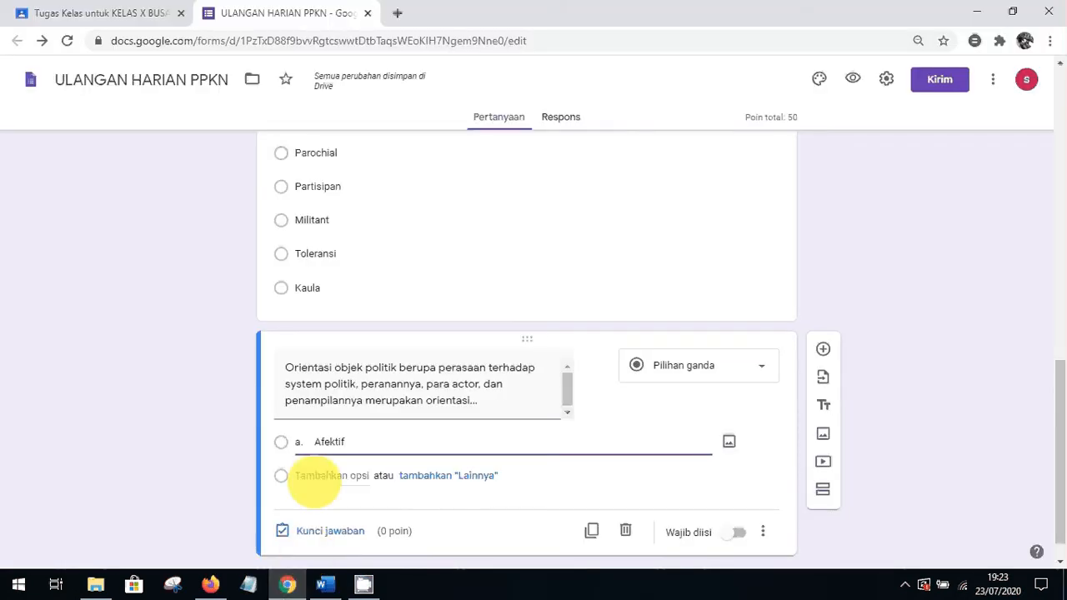
left_click(317, 477)
type("Kognitif")
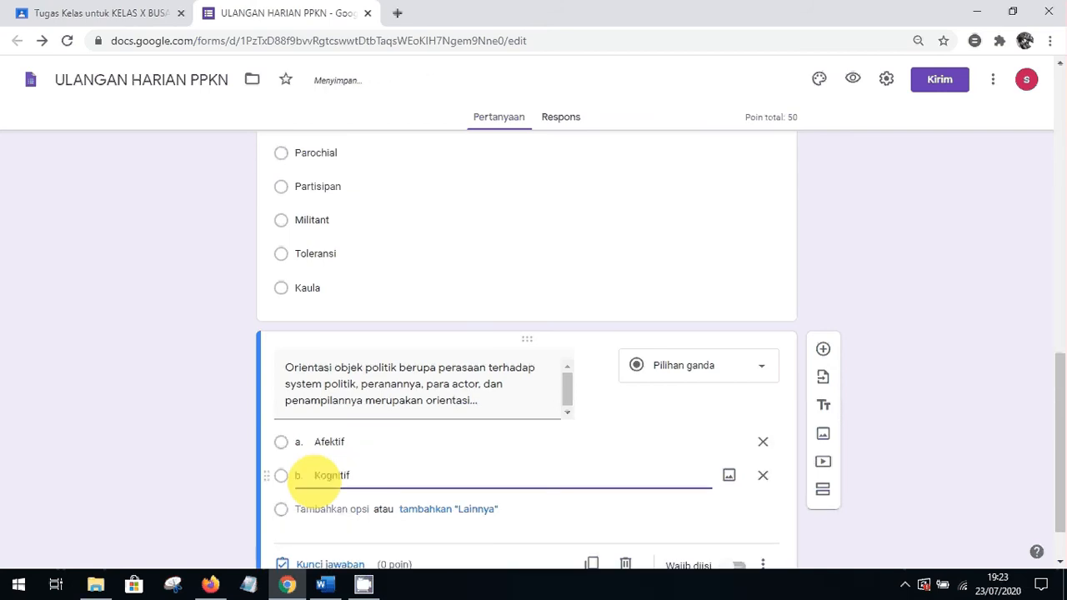
Copy Evaluative and Pribadi from Word and paste them as options c and d
left_click(287, 585)
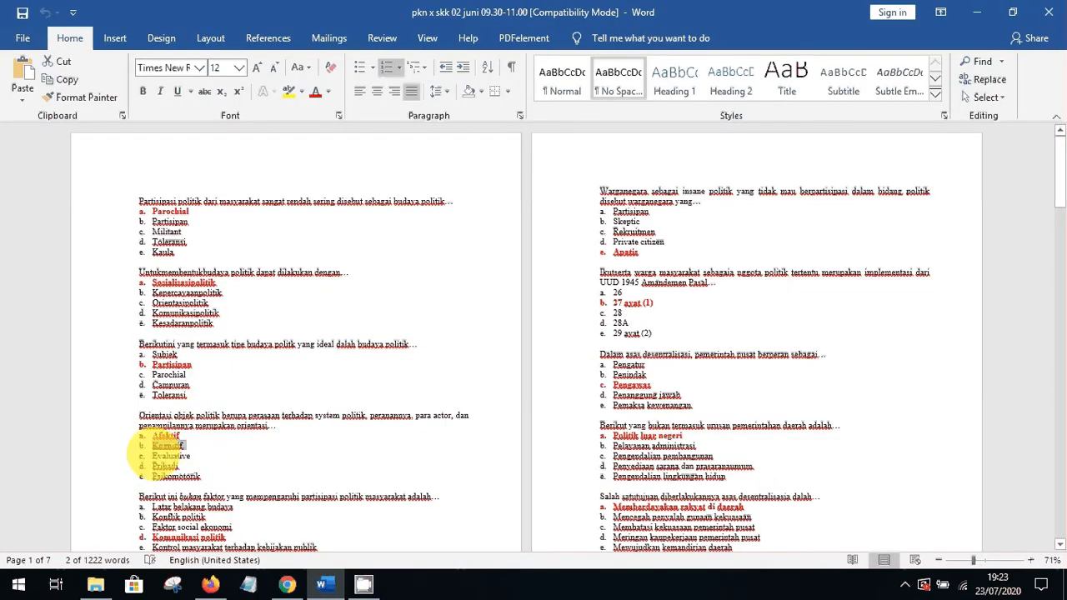
double_click(196, 455)
key("ctrl+c")
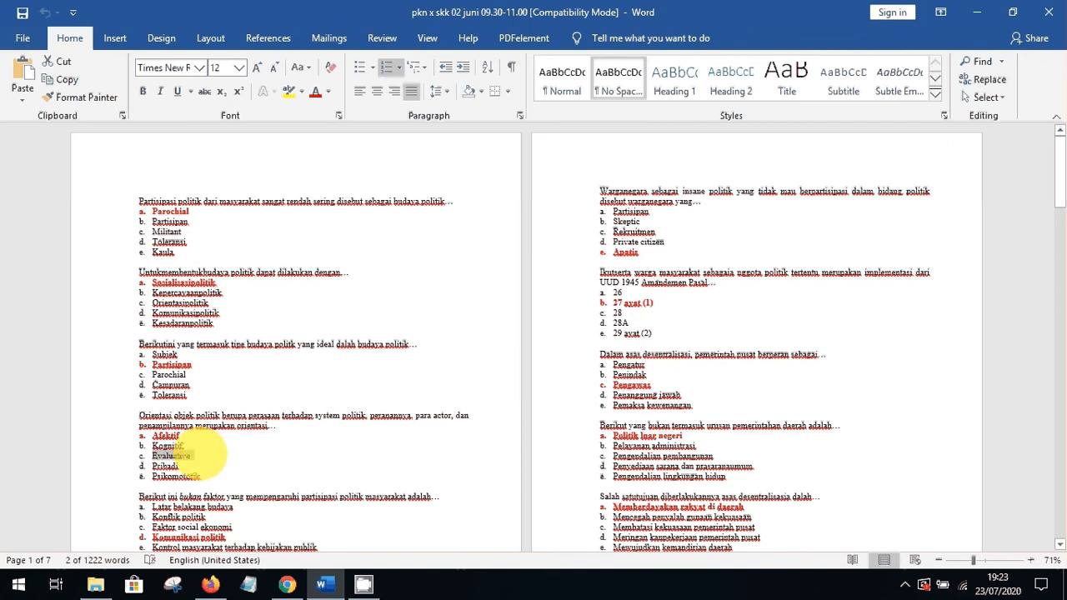
left_click(288, 586)
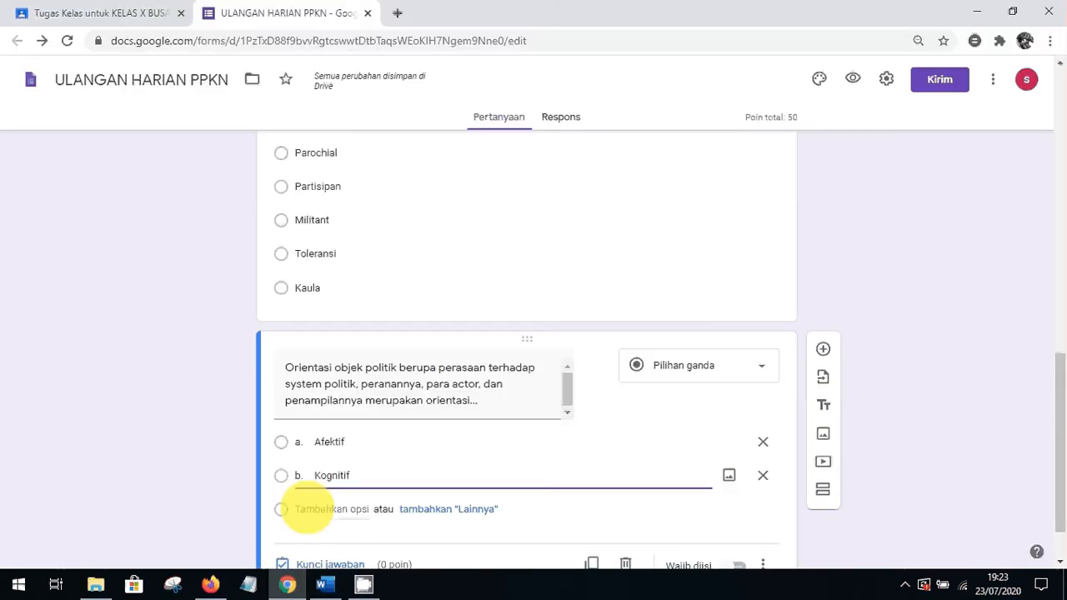
left_click(307, 510)
key("ctrl+v")
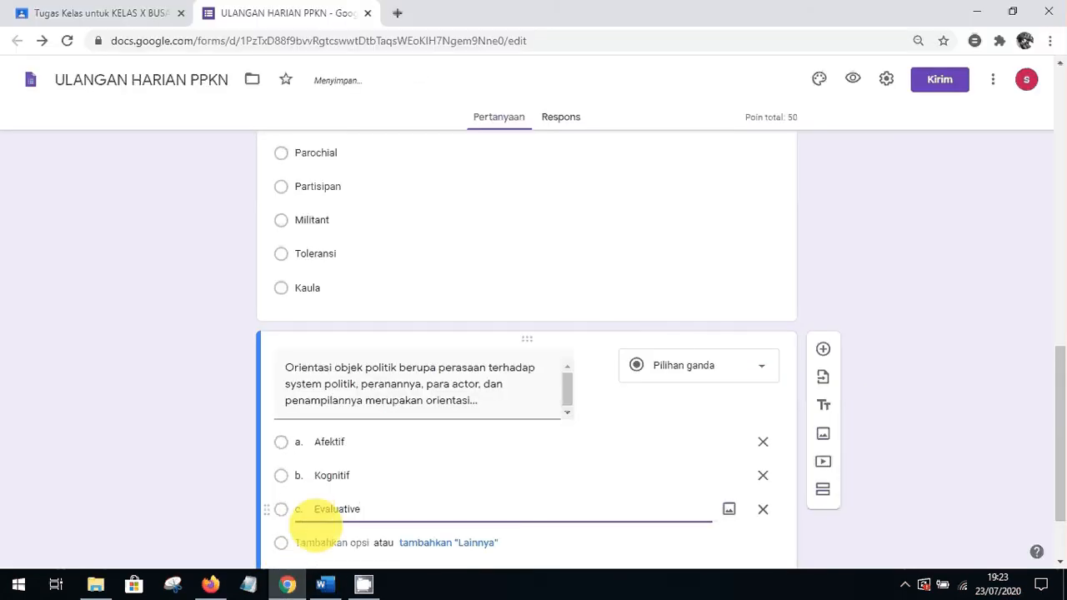
left_click(324, 585)
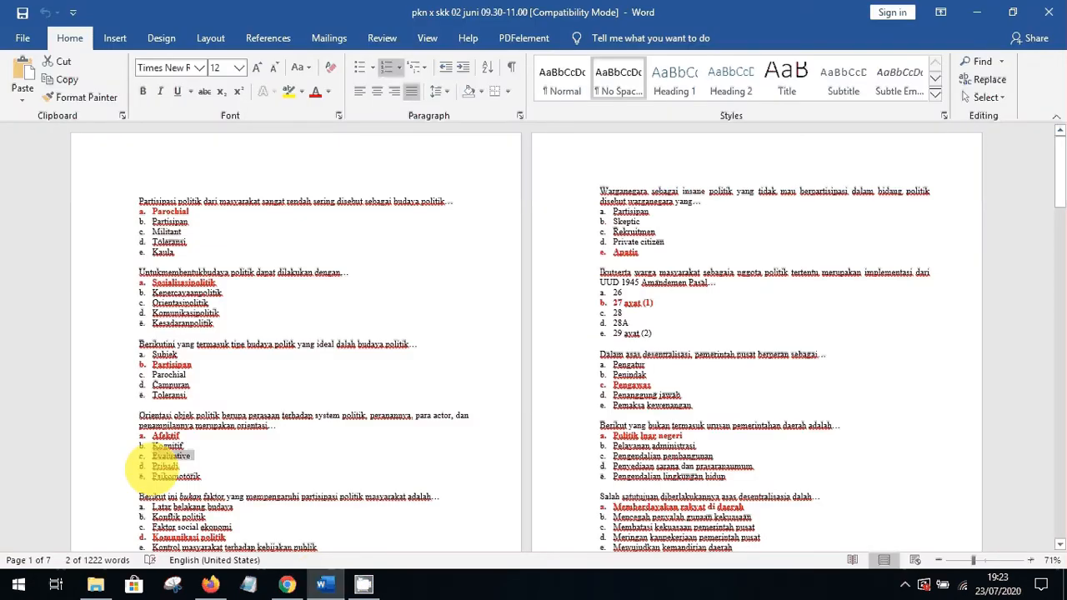
double_click(166, 466)
key("ctrl+c")
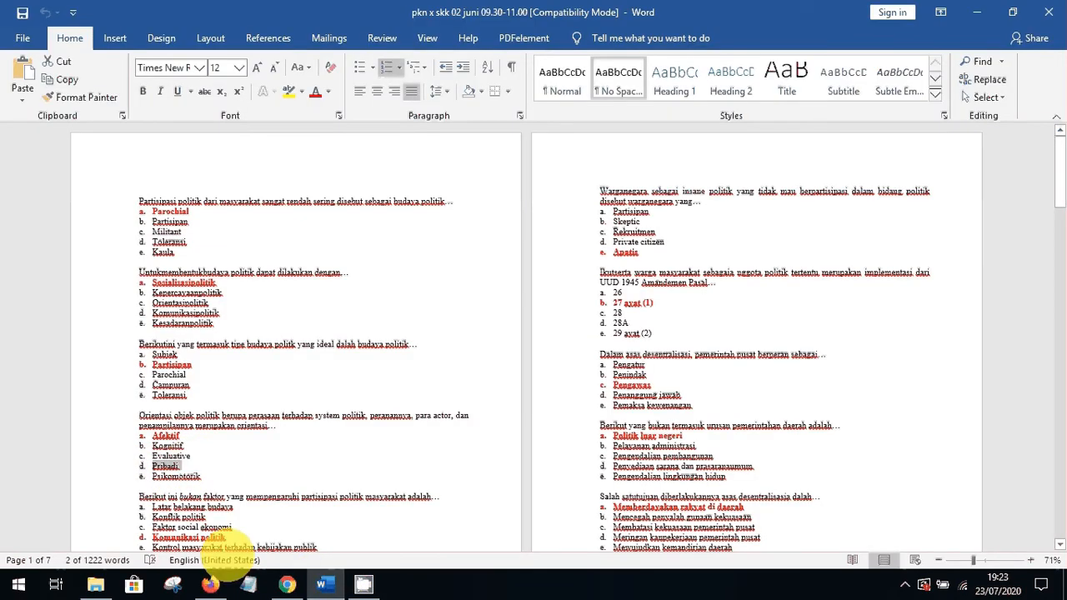
left_click(288, 586)
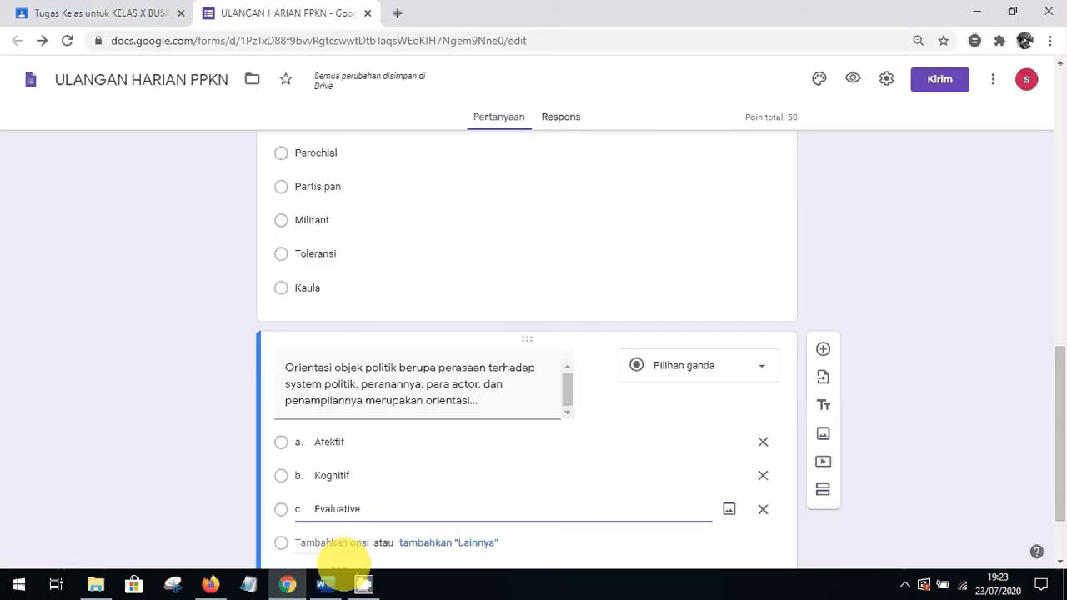
left_click(321, 543)
key("ctrl+v")
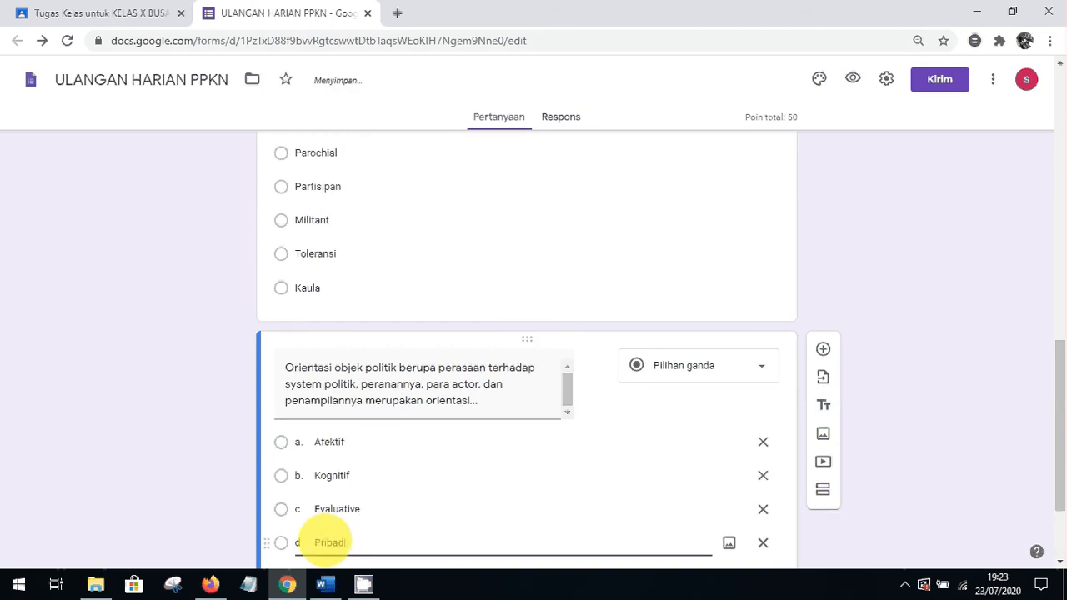
Copy Psikomotorik from Word and paste it as the fifth option
left_click(287, 586)
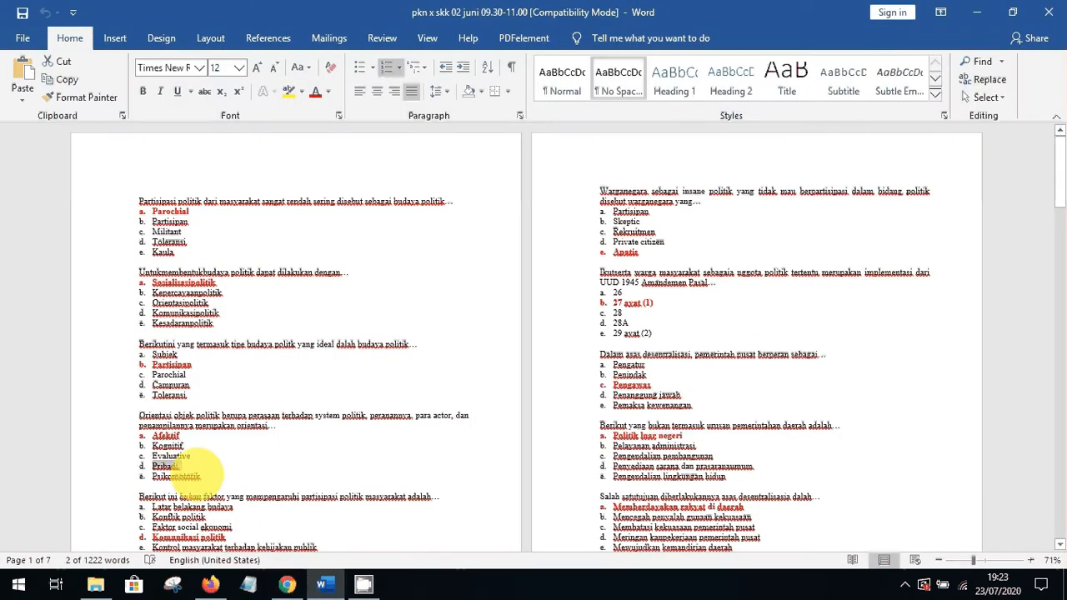
left_click_drag(171, 469, 150, 476)
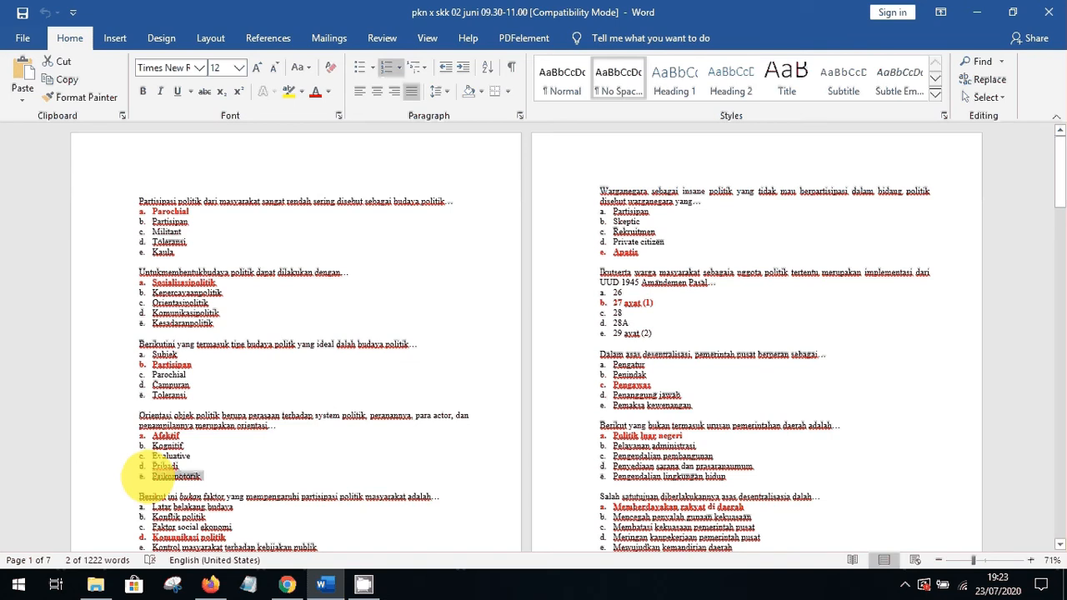
left_click(290, 585)
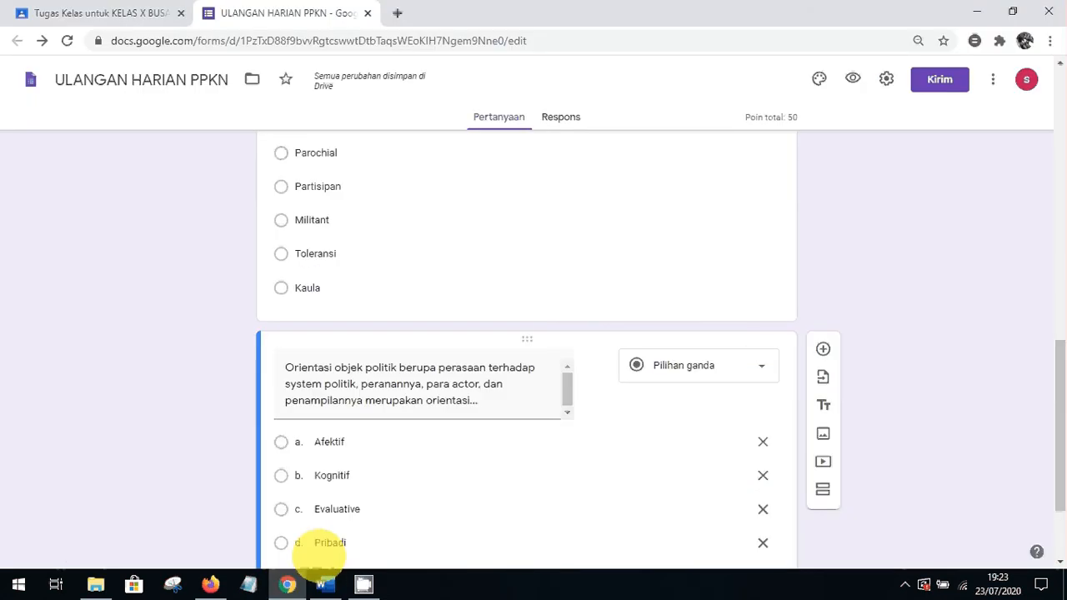
left_click(329, 543)
left_click_drag(1059, 388, 1058, 430)
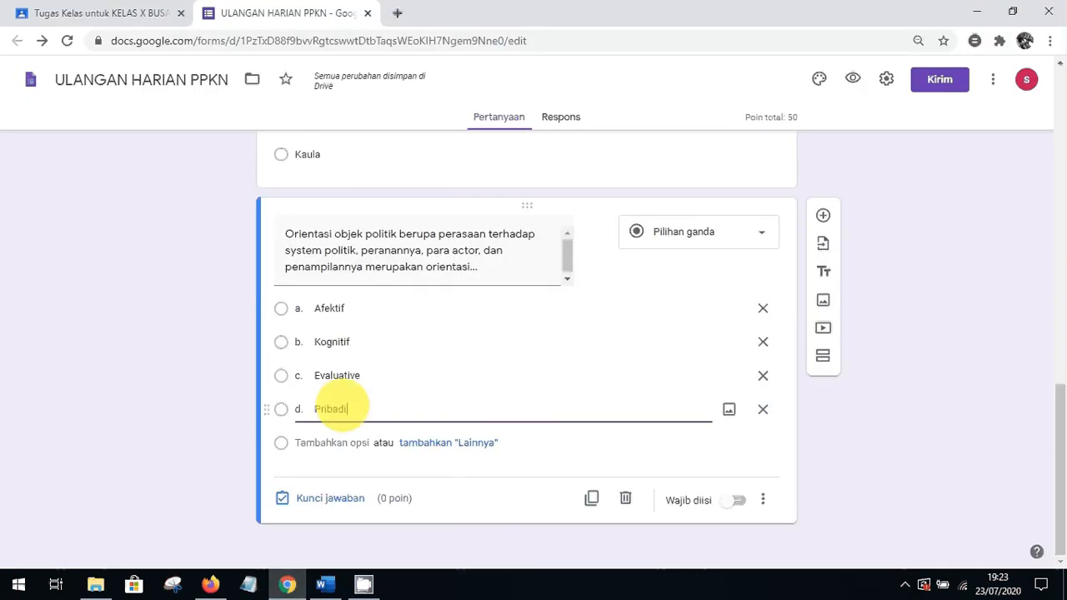
left_click(313, 442)
type("e. Psikomotorik")
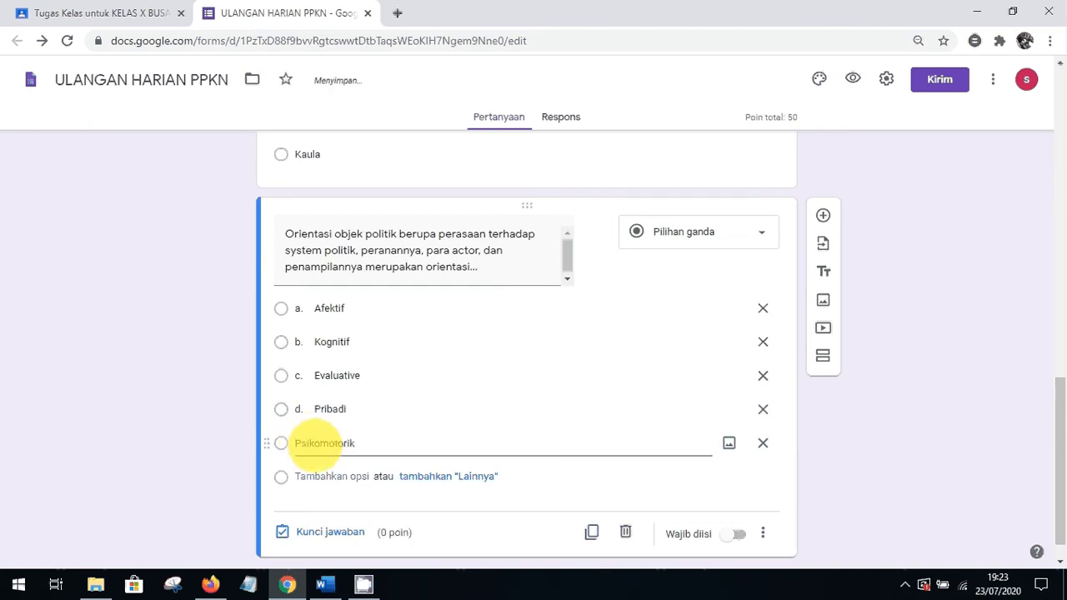
Delete the 'e.', 'd.' and 'c.' prefixes from Psikomotorik, Pribadi and Evaluative
key("BackSpace")
key("BackSpace")
key("BackSpace")
left_click(314, 407)
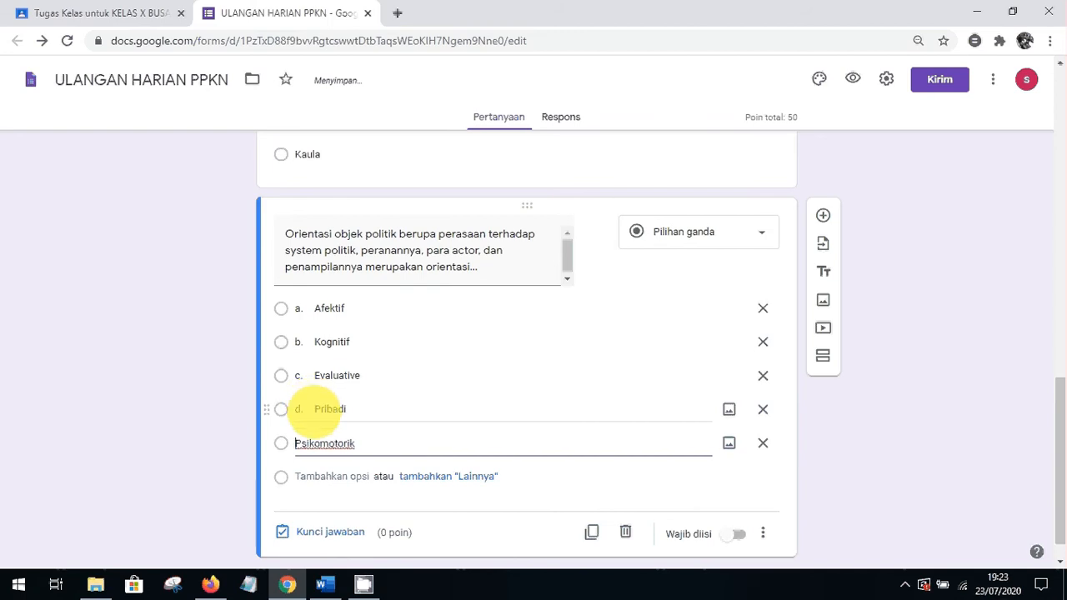
left_click(313, 409)
key("BackSpace")
key("BackSpace")
key("BackSpace")
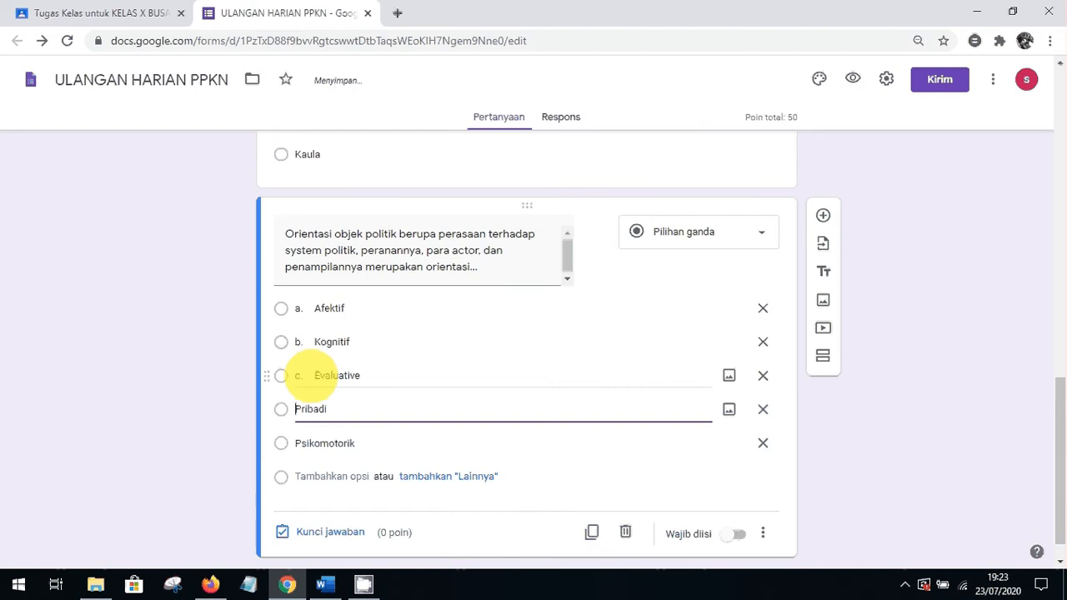
triple_click(315, 376)
left_click(315, 377)
key("BackSpace")
key("BackSpace")
key("BackSpace")
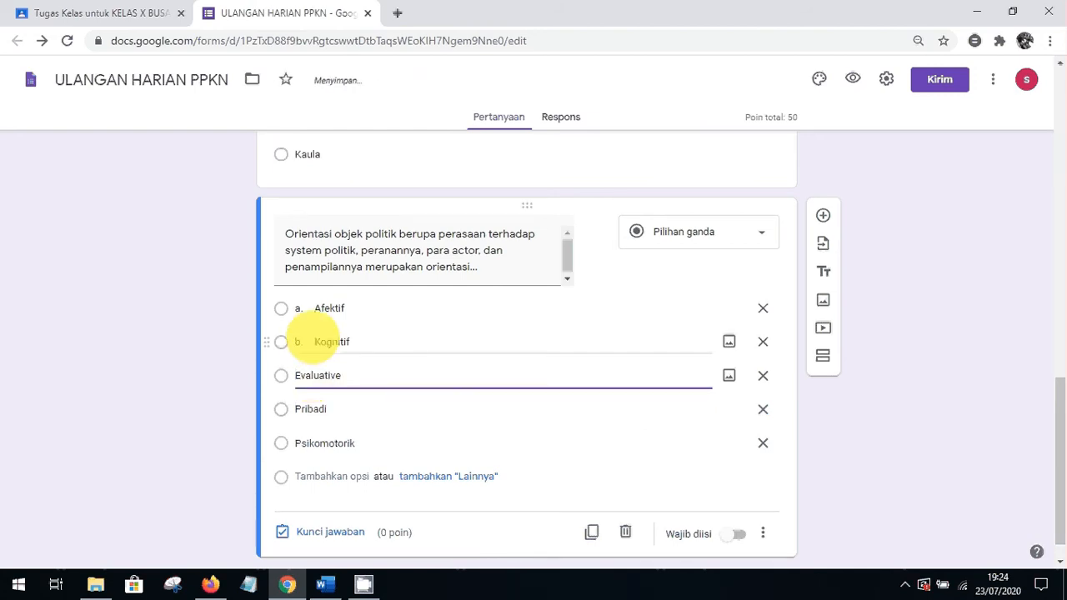
Delete the 'b.' and 'a.' prefixes from Kognitif and Afektif
triple_click(315, 342)
left_click(315, 342)
key("BackSpace")
key("BackSpace")
key("BackSpace")
triple_click(316, 309)
left_click(315, 308)
key("BackSpace")
key("BackSpace")
key("BackSpace")
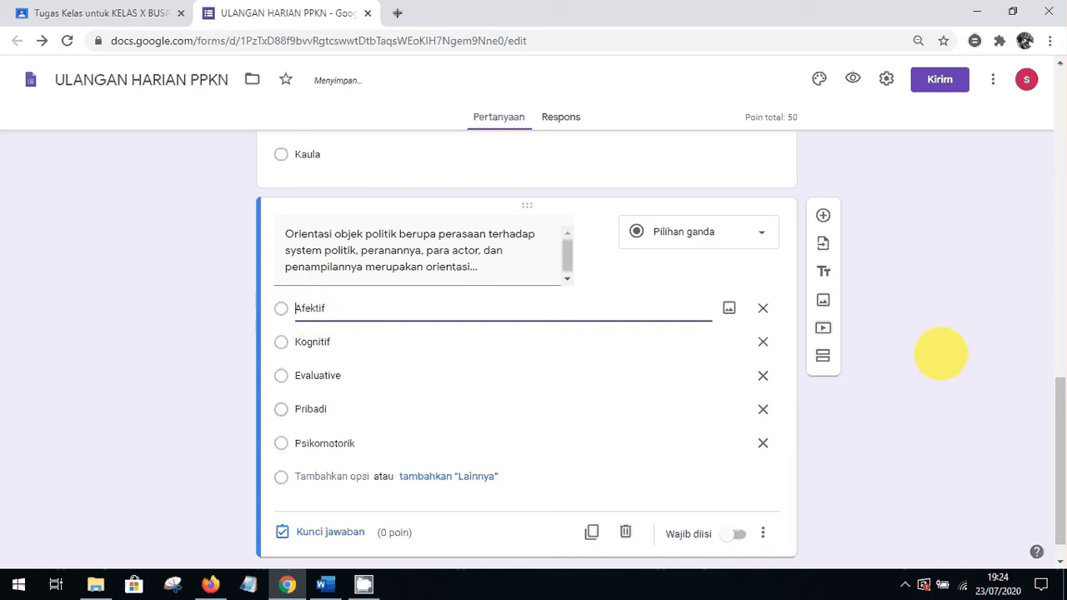
left_click(556, 440)
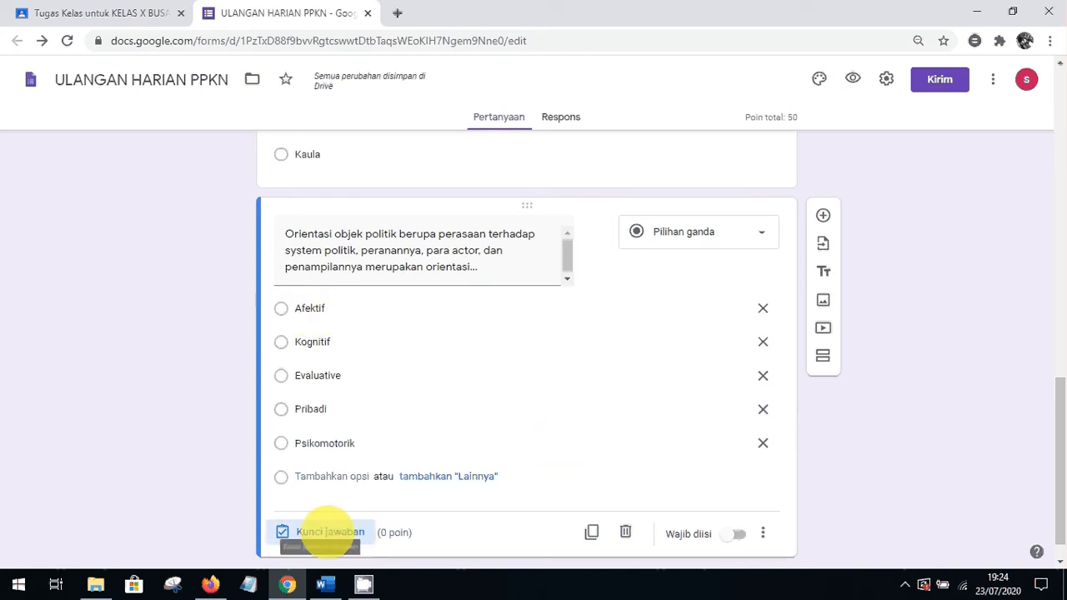
In the answer key, mark Afektif as correct and worth 50 points
left_click(326, 532)
left_click(288, 321)
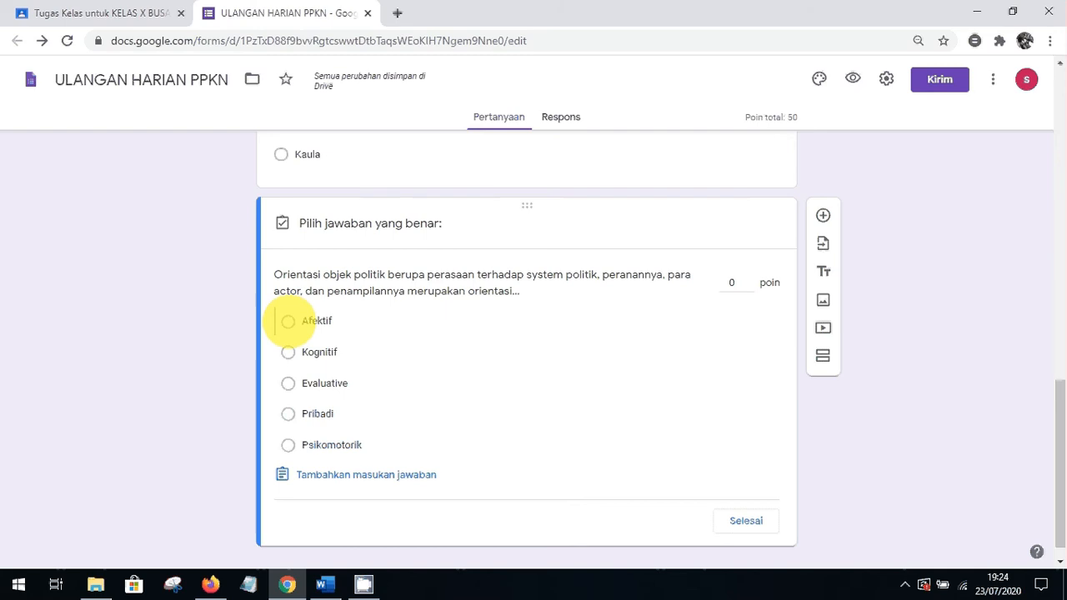
left_click(287, 321)
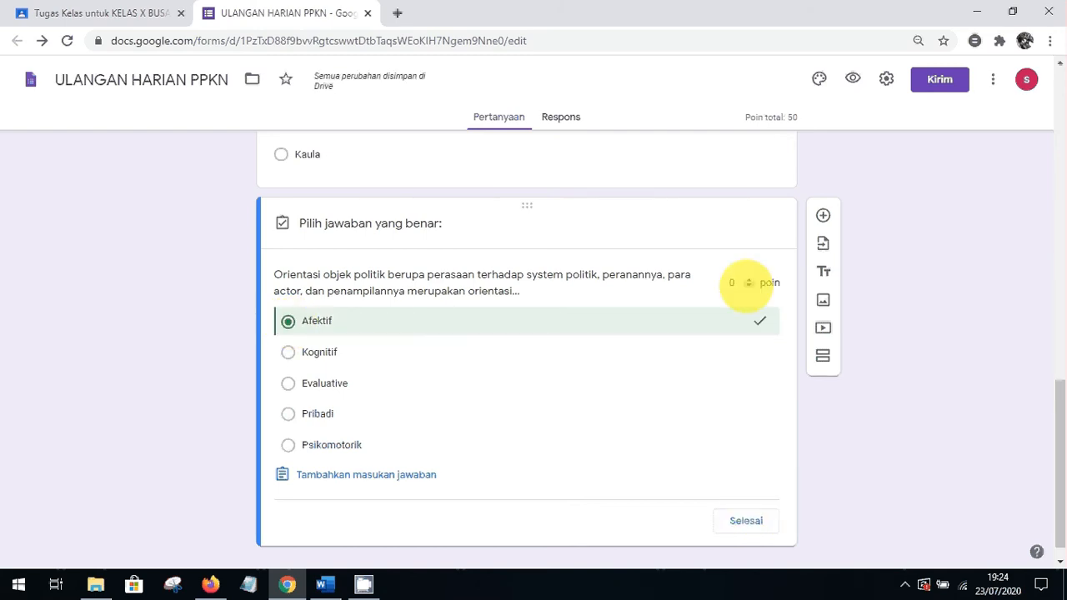
left_click(734, 283)
type("5")
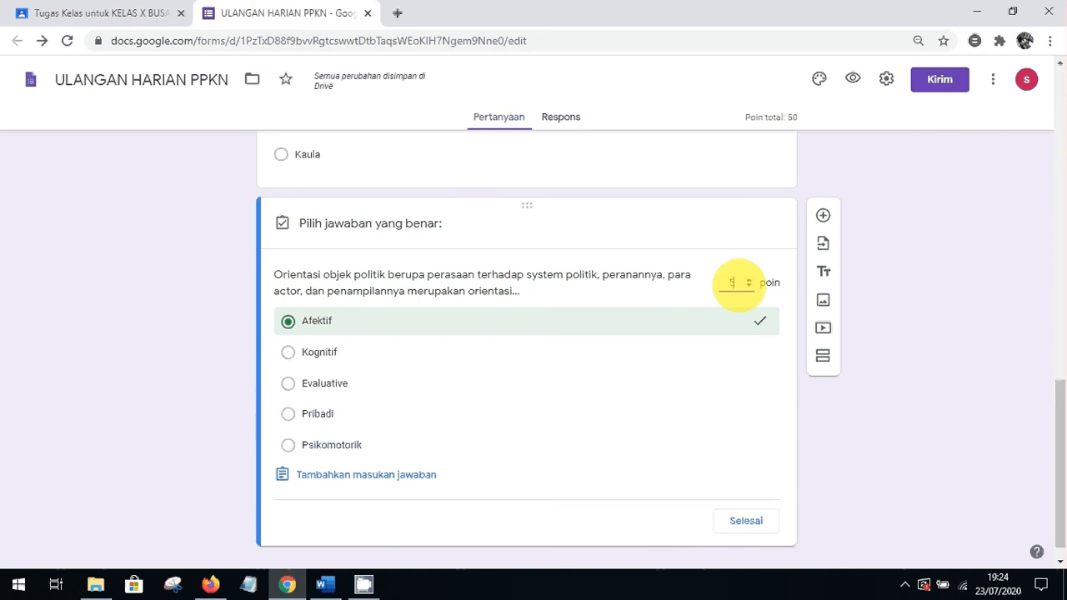
type("0")
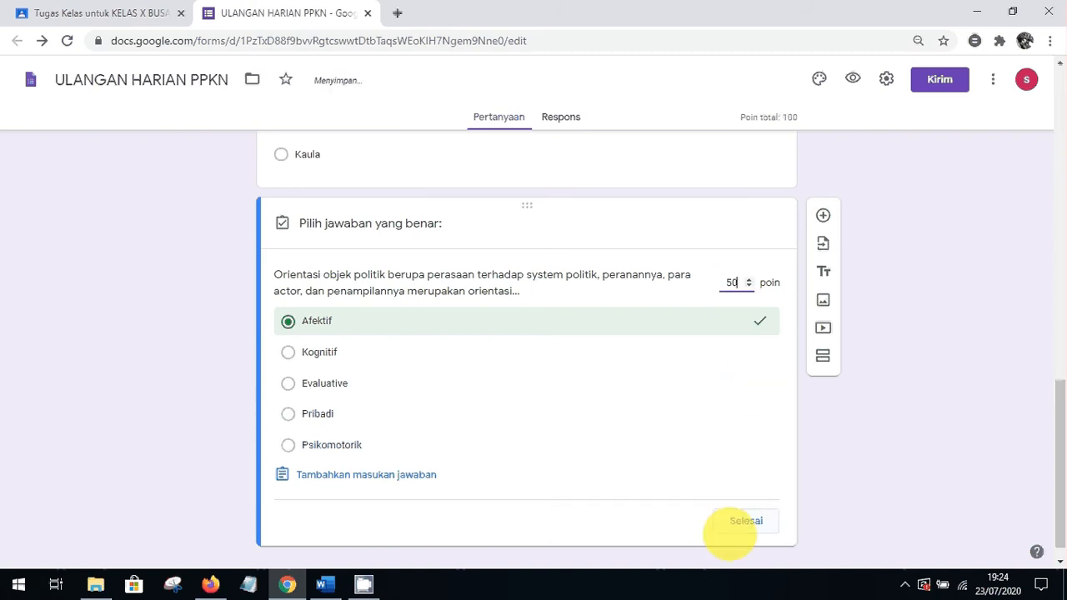
left_click(734, 523)
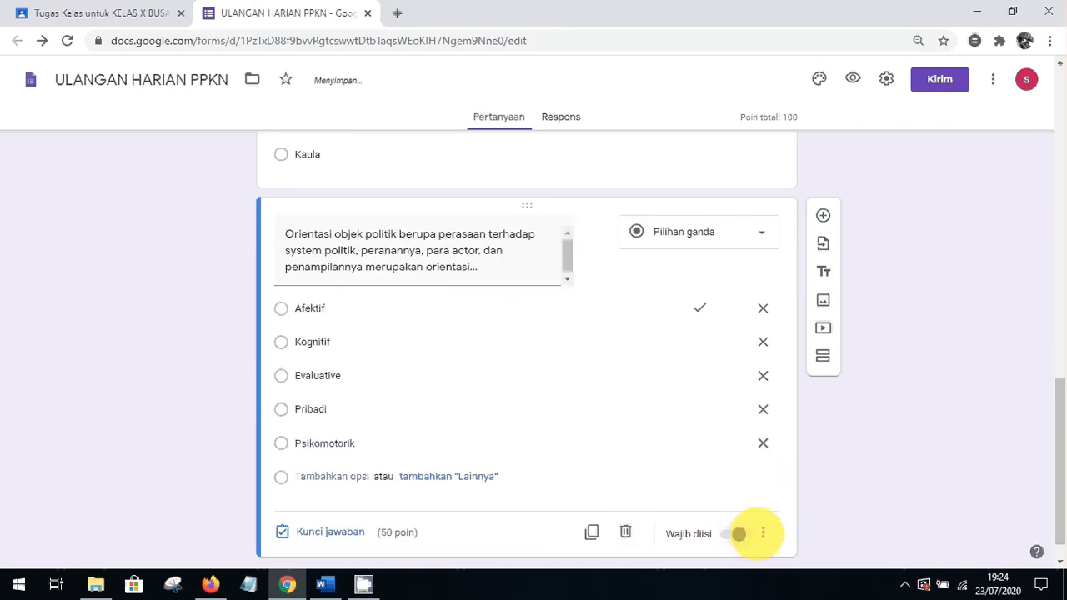
Turn on shuffled answer order for the political orientation question
left_click(763, 534)
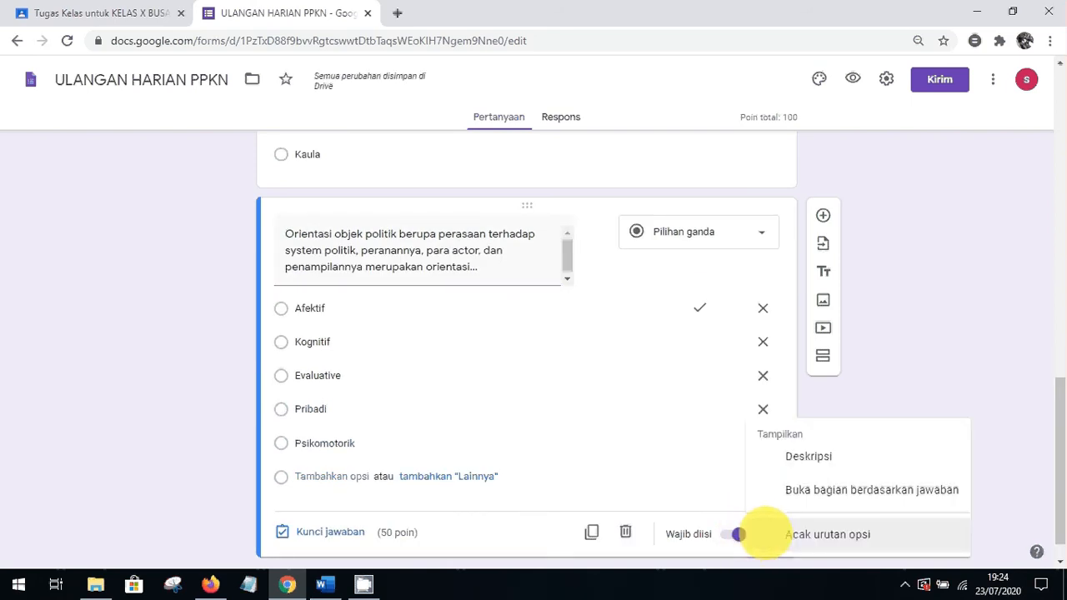
left_click(798, 534)
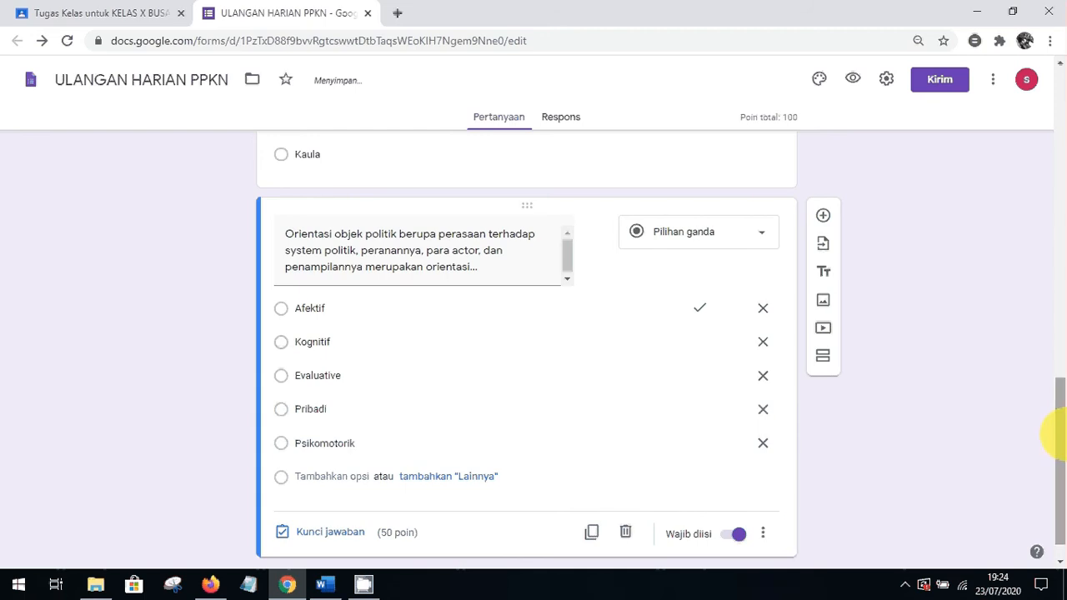
left_click_drag(1055, 434, 1049, 362)
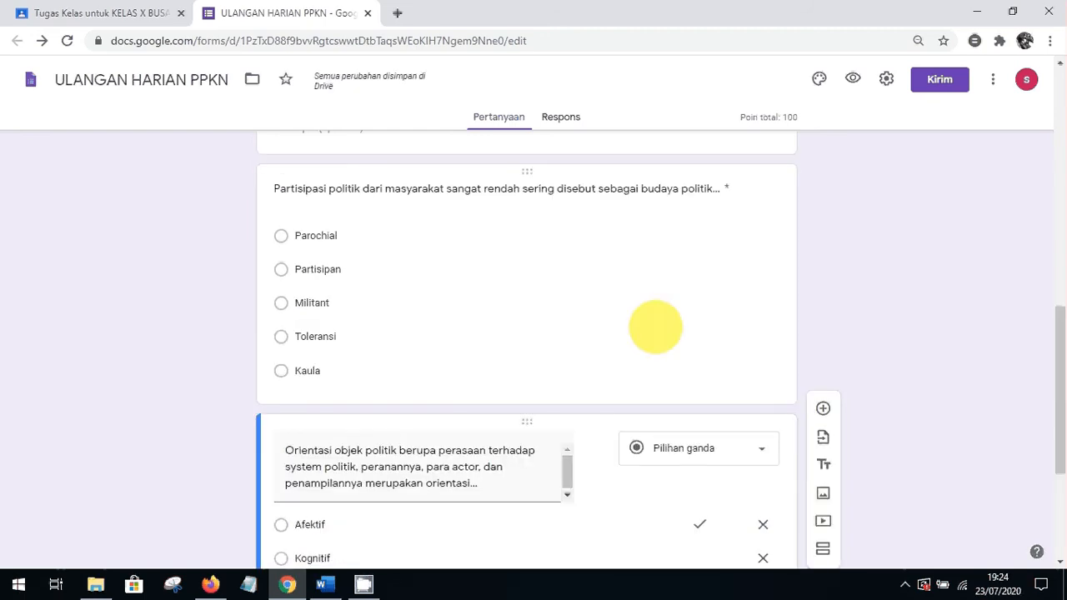
Turn on shuffled answer order for the Partisipasi politik question
left_click(655, 326)
left_click(763, 484)
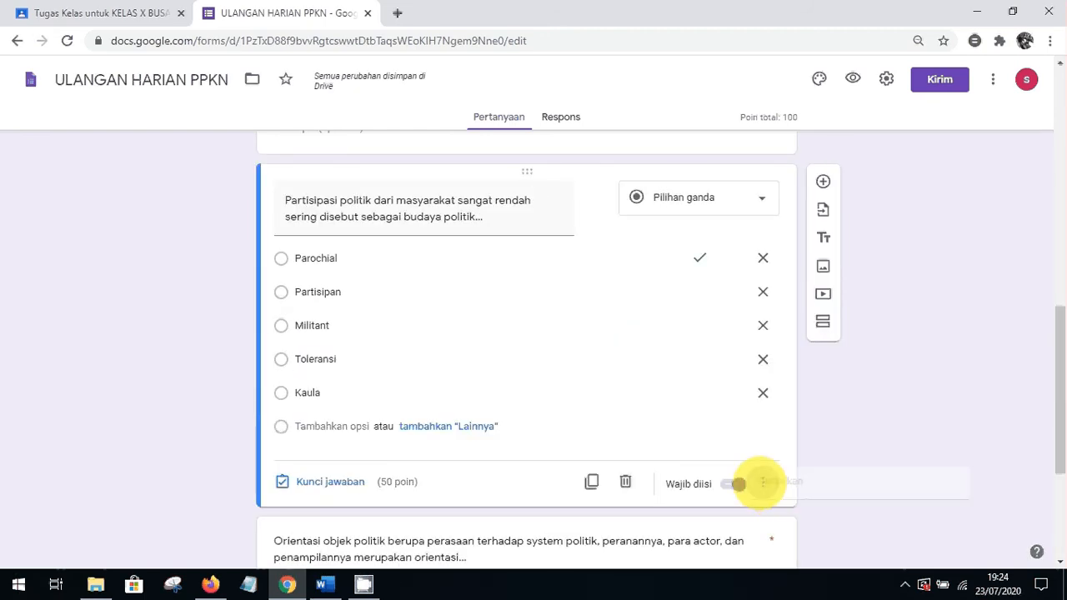
left_click(810, 534)
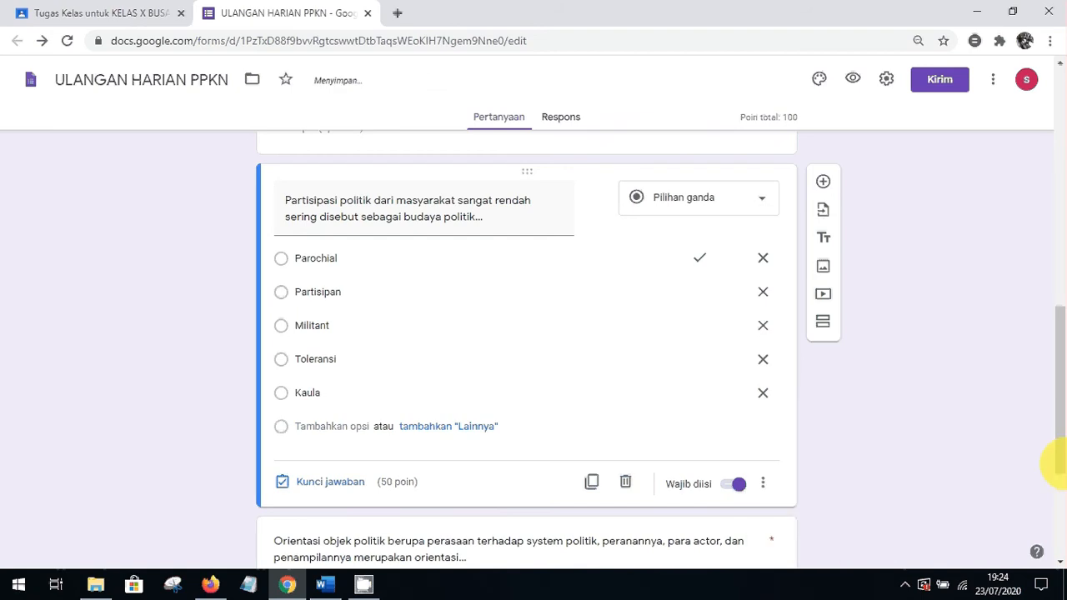
left_click_drag(1056, 424, 908, 422)
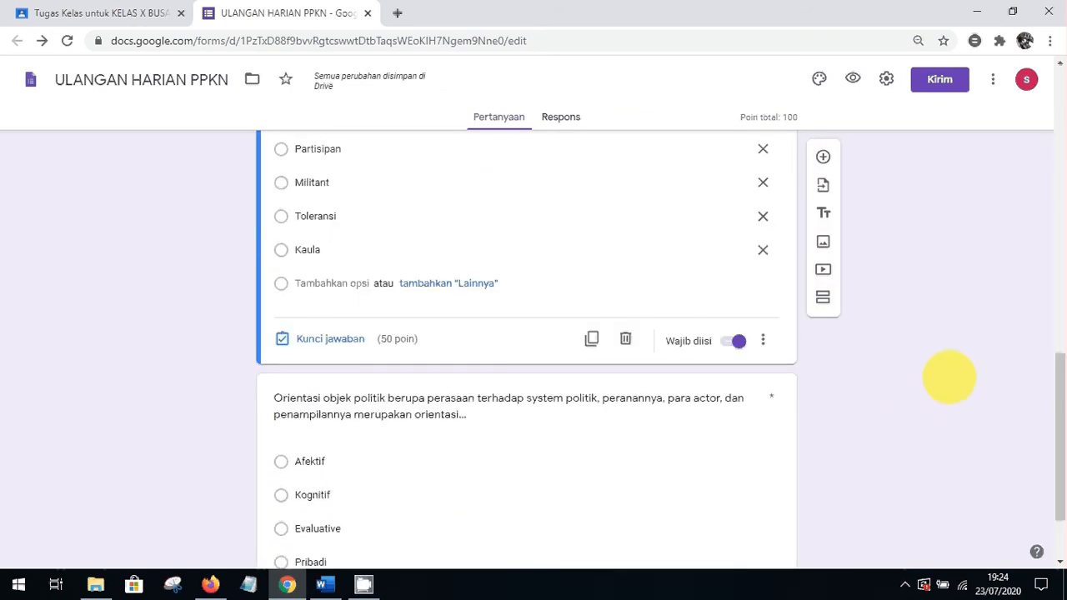
Scroll to the top of the form and select the Nama Siswa question
left_click_drag(1055, 429, 1057, 258)
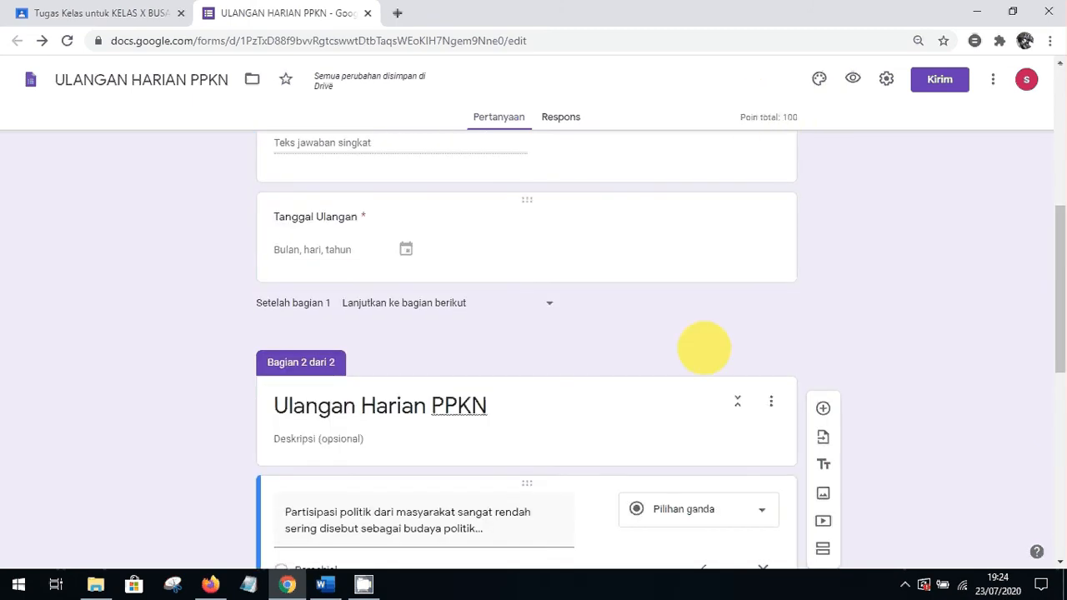
left_click_drag(1053, 281, 1058, 239)
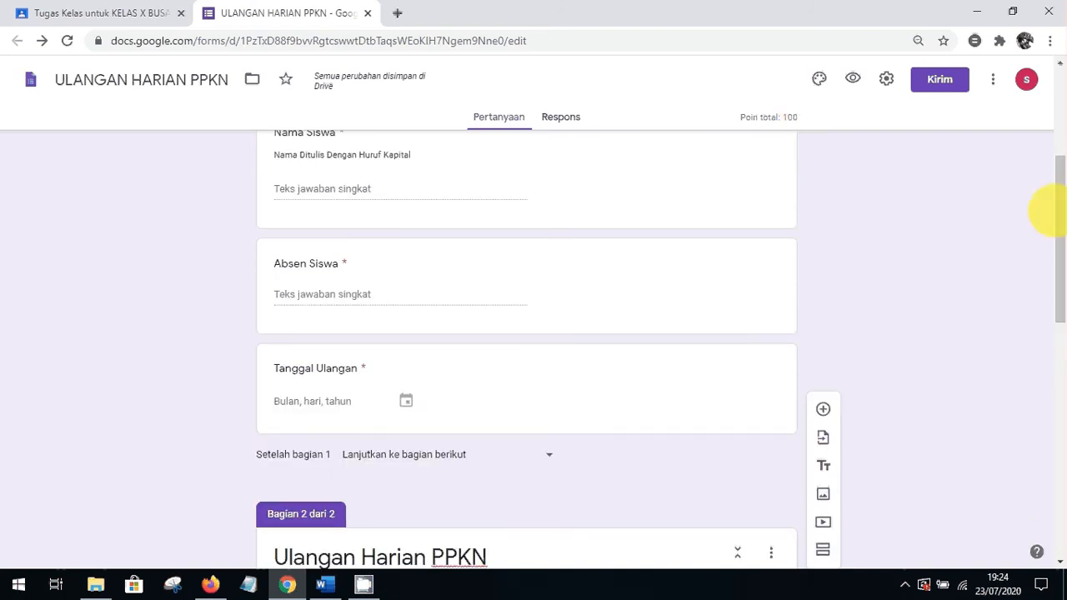
left_click_drag(1056, 269, 1051, 214)
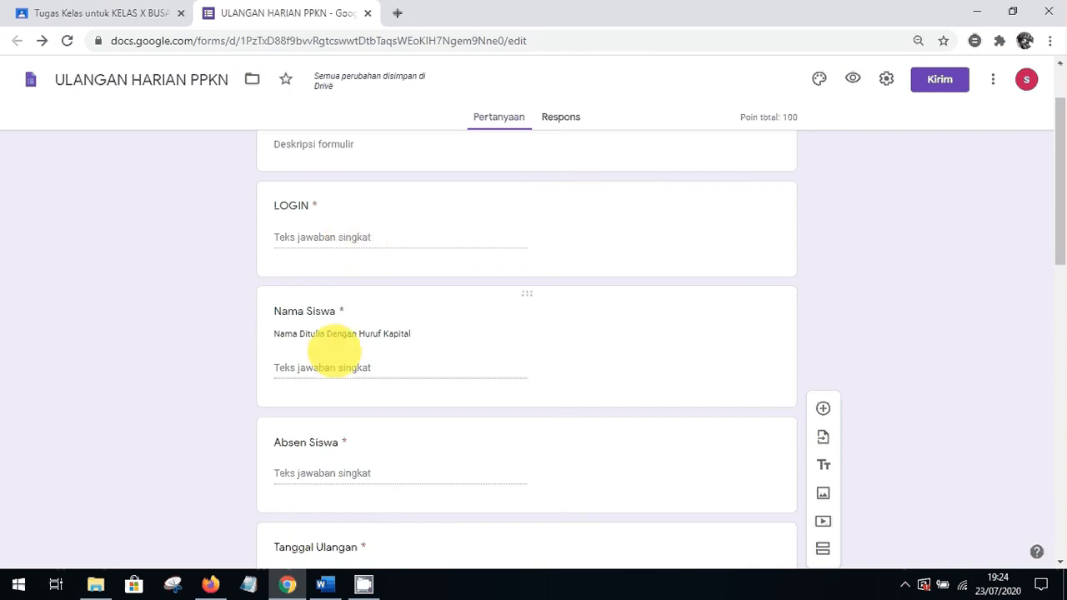
left_click_drag(1054, 161, 1057, 225)
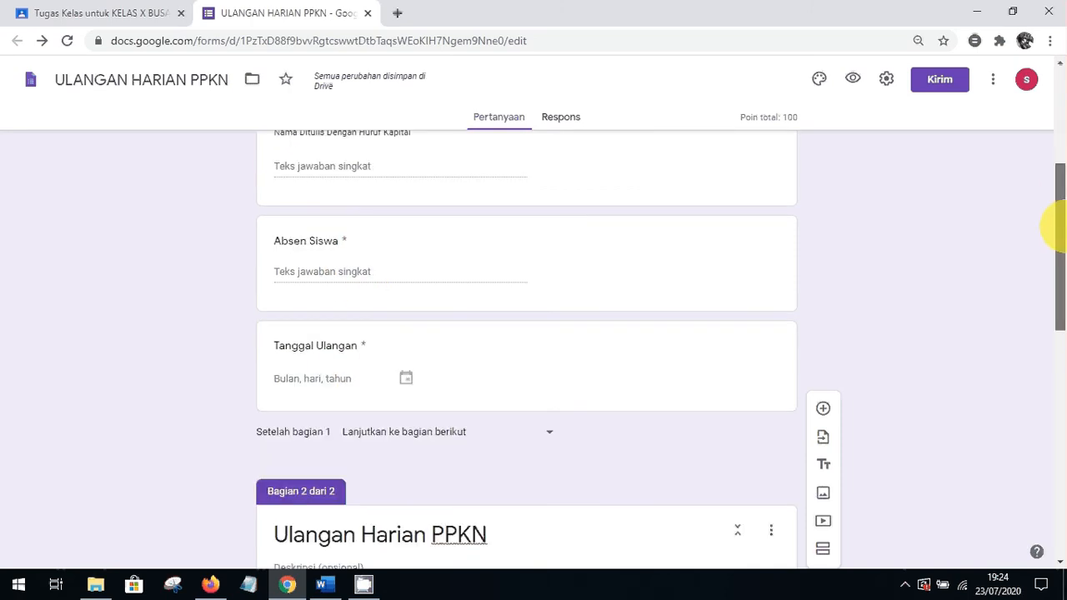
left_click_drag(1057, 239, 1057, 184)
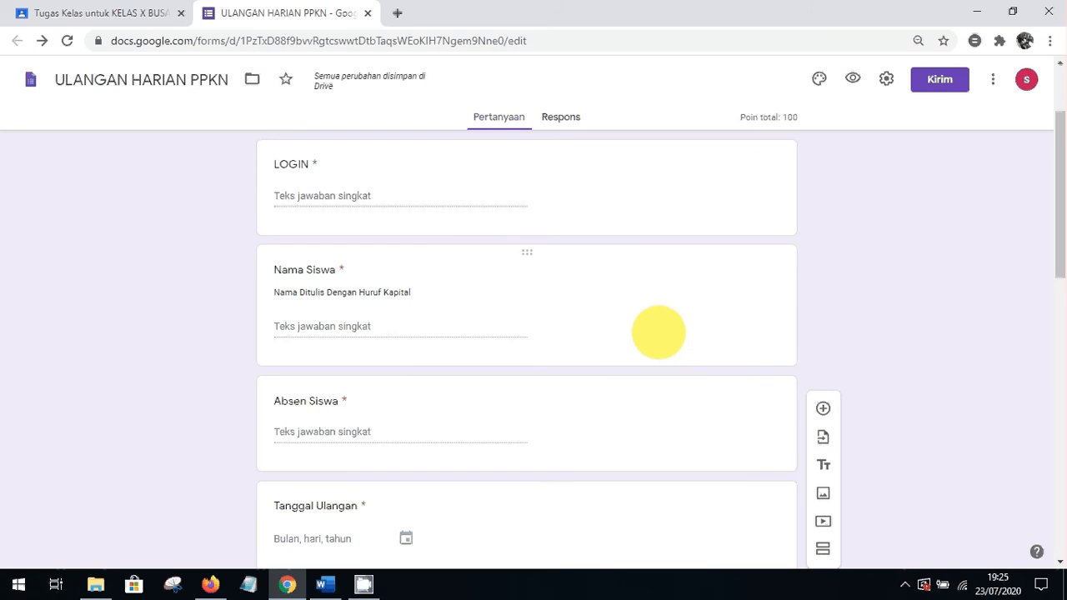
left_click(626, 328)
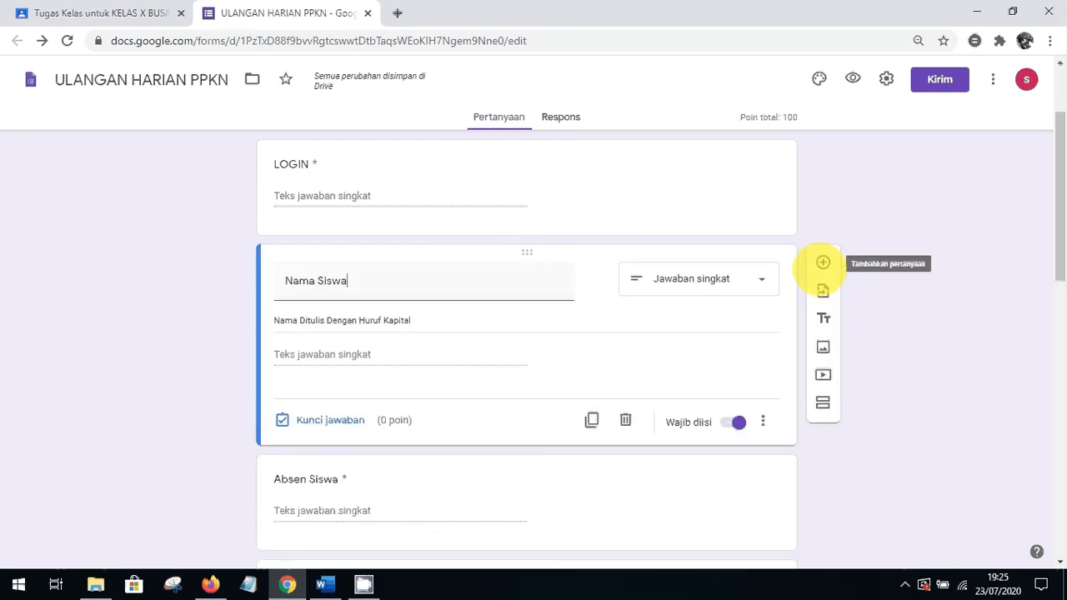
Add a drop-down question titled 'PILIH KELAS' below Nama Siswa
left_click(823, 263)
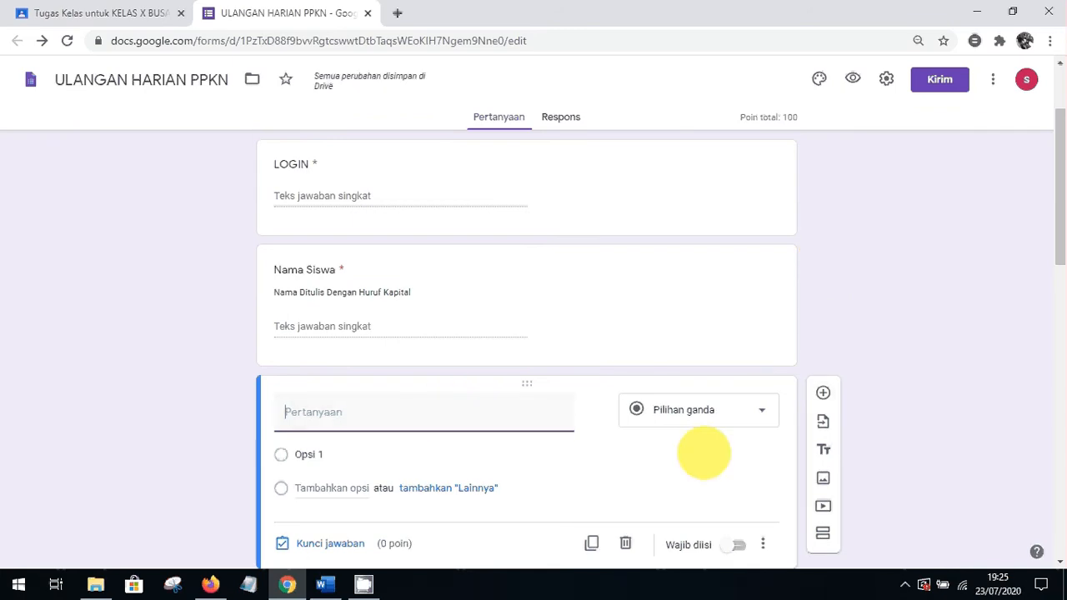
left_click(724, 412)
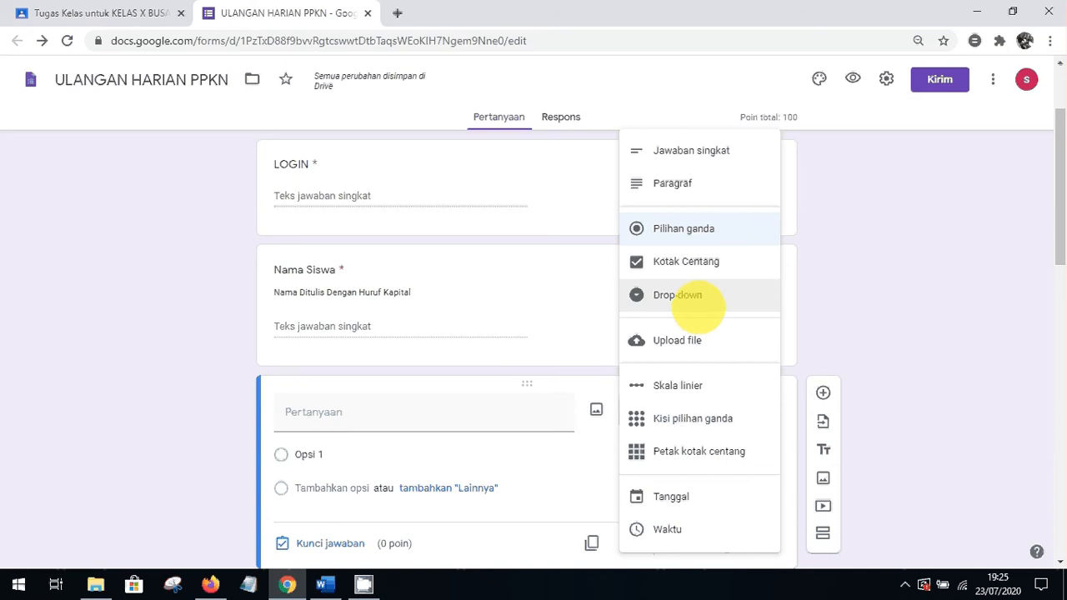
left_click(689, 296)
left_click(409, 412)
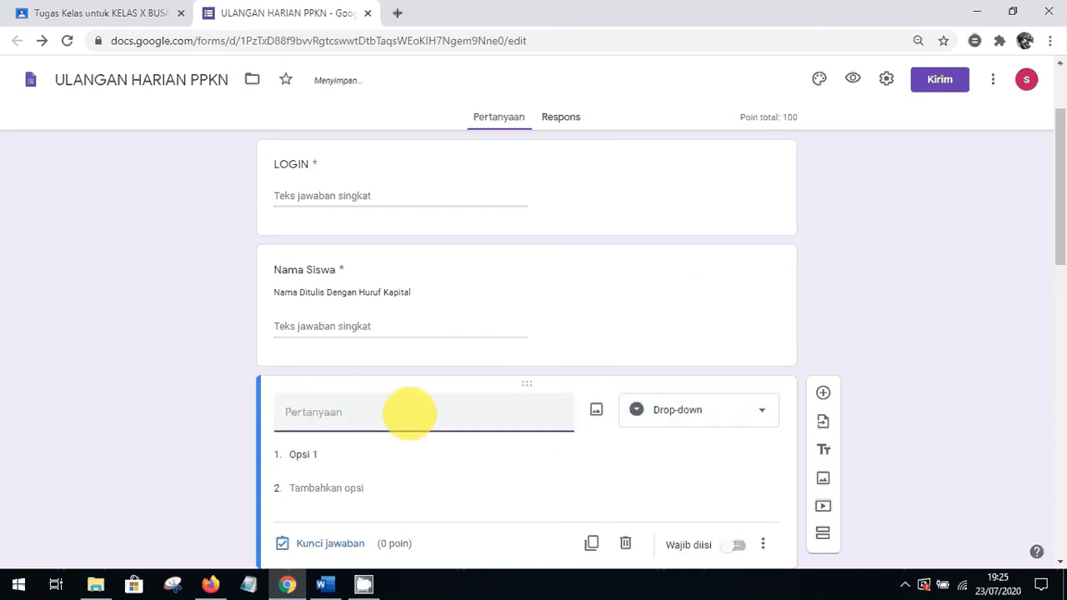
type("PILI")
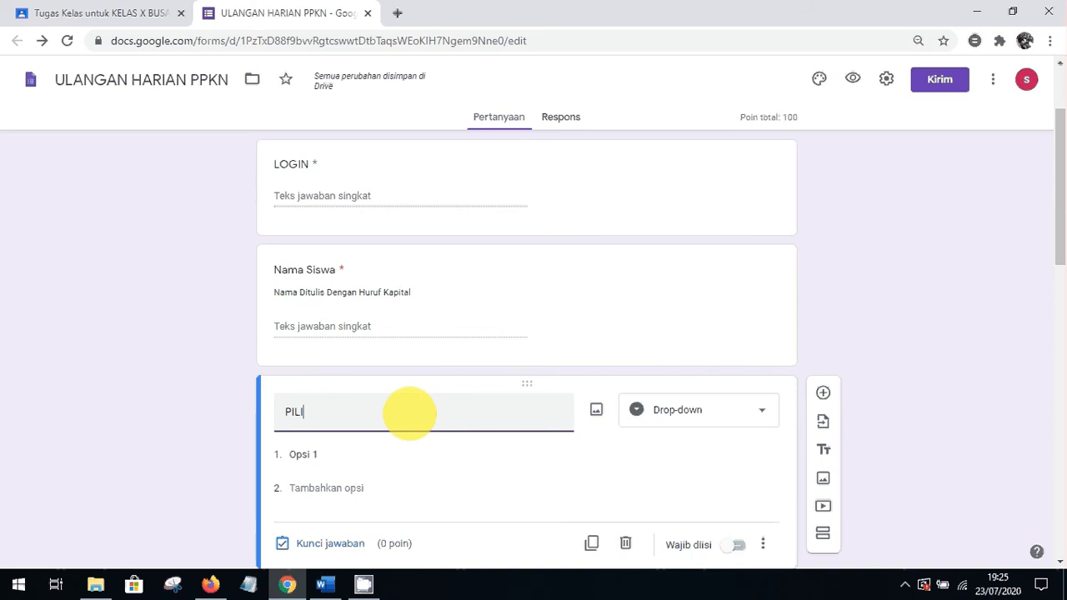
type("H KELAS")
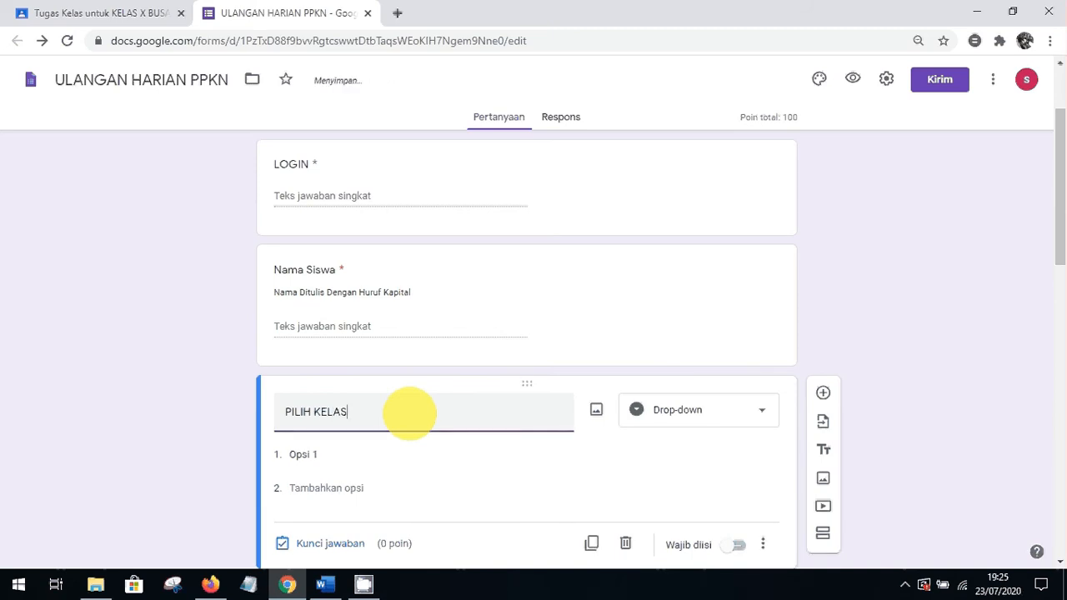
Give the PILIH KELAS drop-down the choices 'X BB 1' and 'X BB 2'
left_click(350, 457)
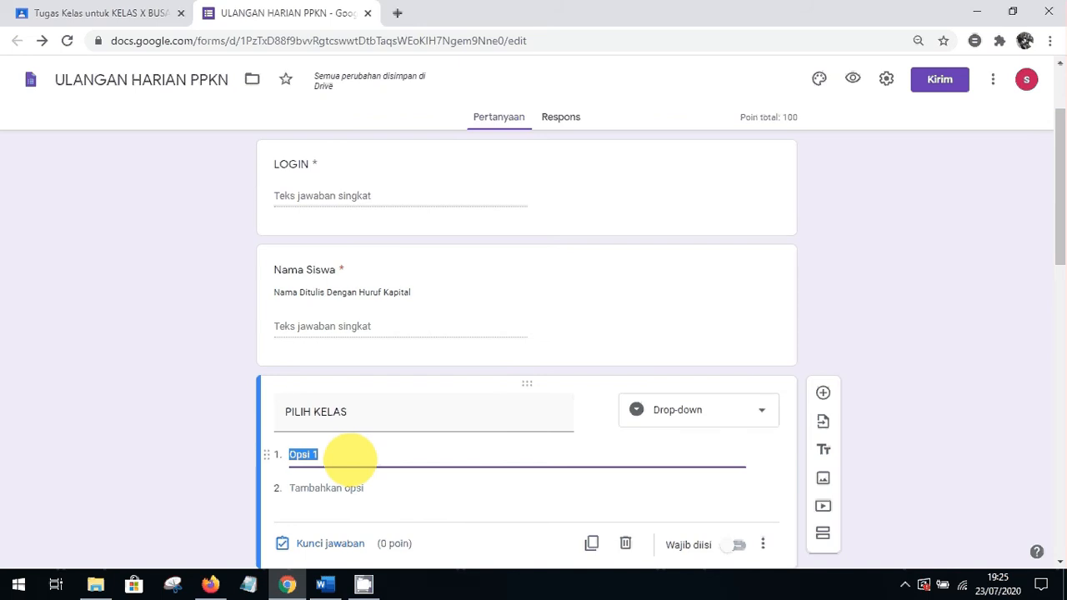
type("BB")
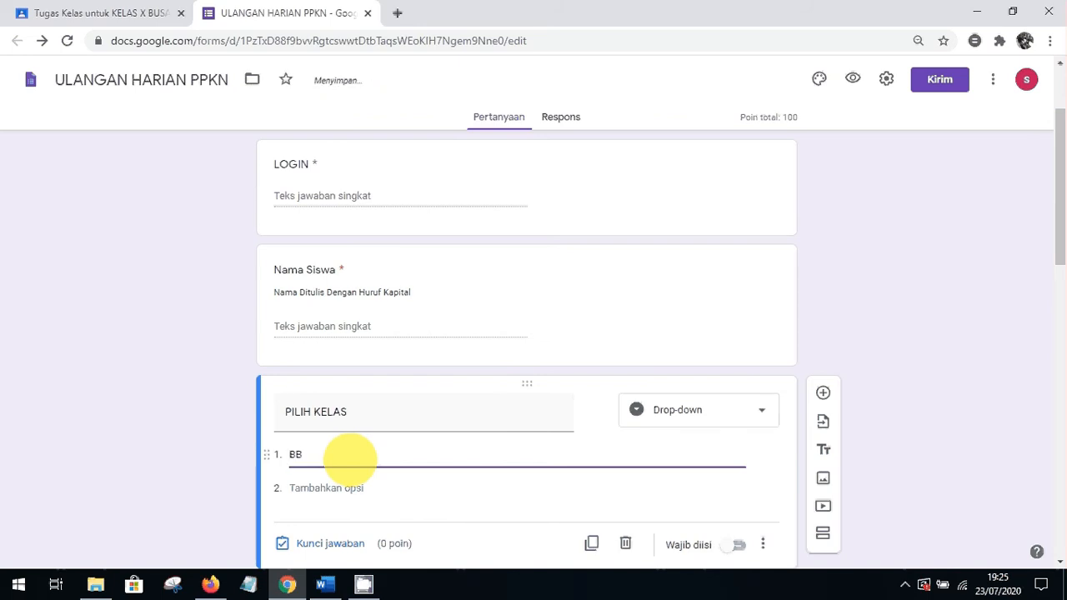
key("BackSpace")
key("BackSpace")
type("X BB")
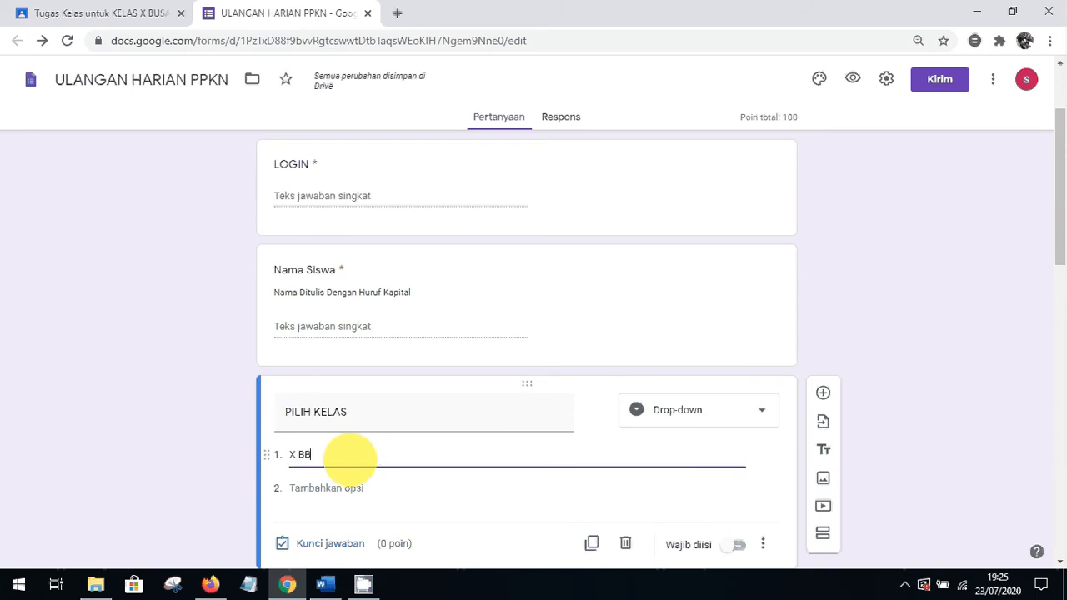
type(" 1")
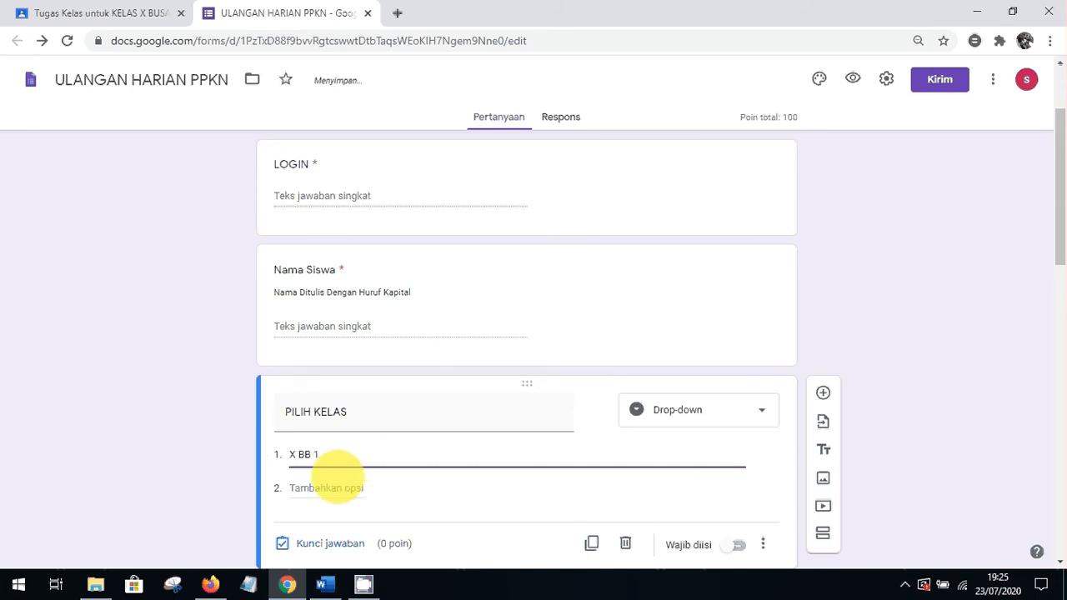
left_click(333, 488)
type("X")
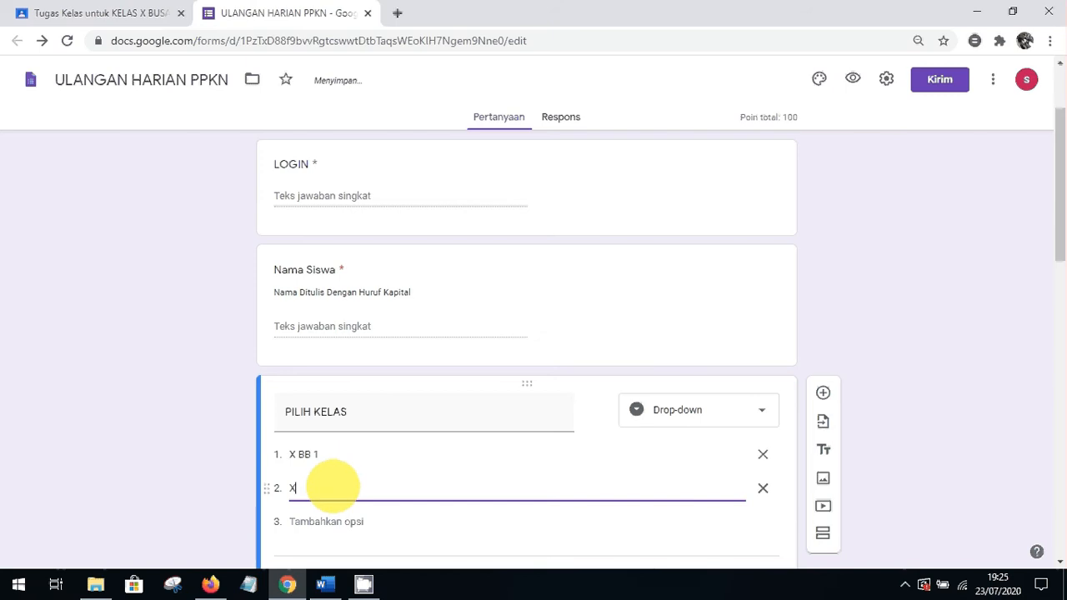
type(" BB 2")
left_click(1034, 337)
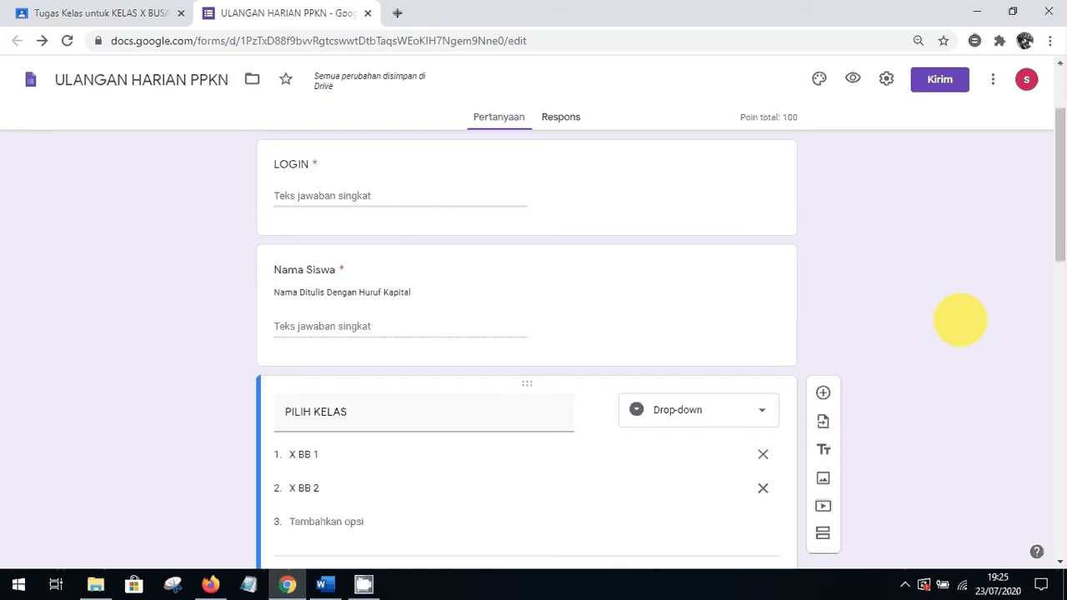
left_click_drag(1056, 326, 1053, 96)
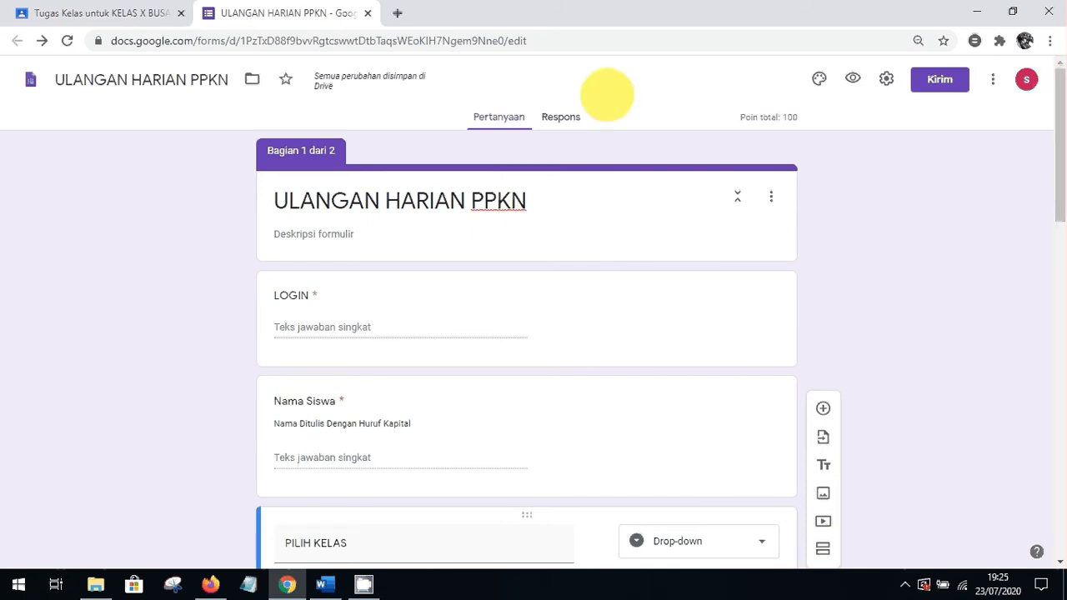
Make the form a quiz releasing scores later after manual review, and save settings
left_click(562, 117)
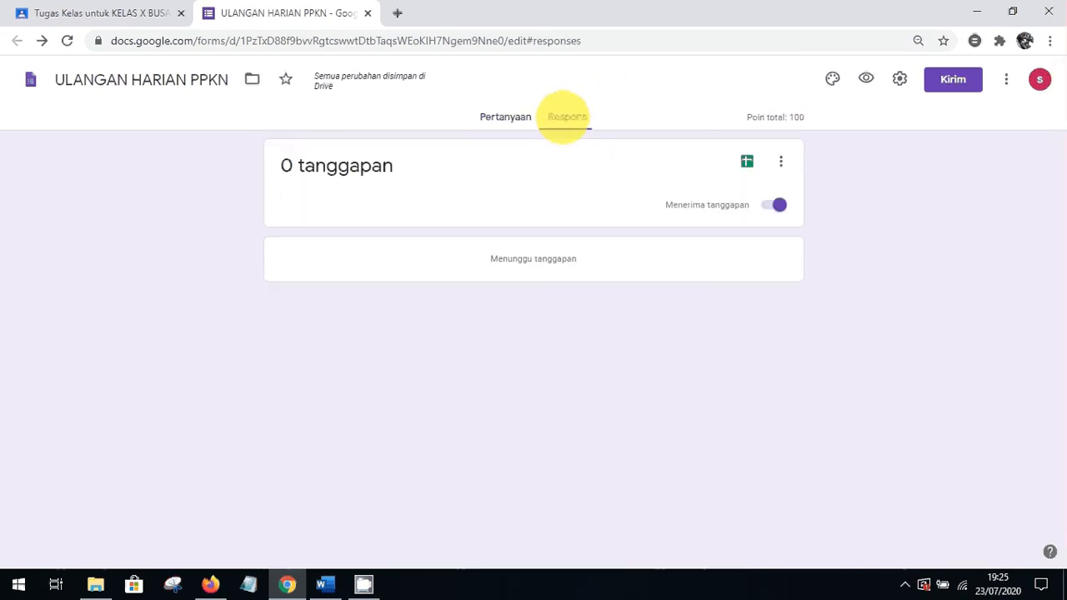
left_click(521, 117)
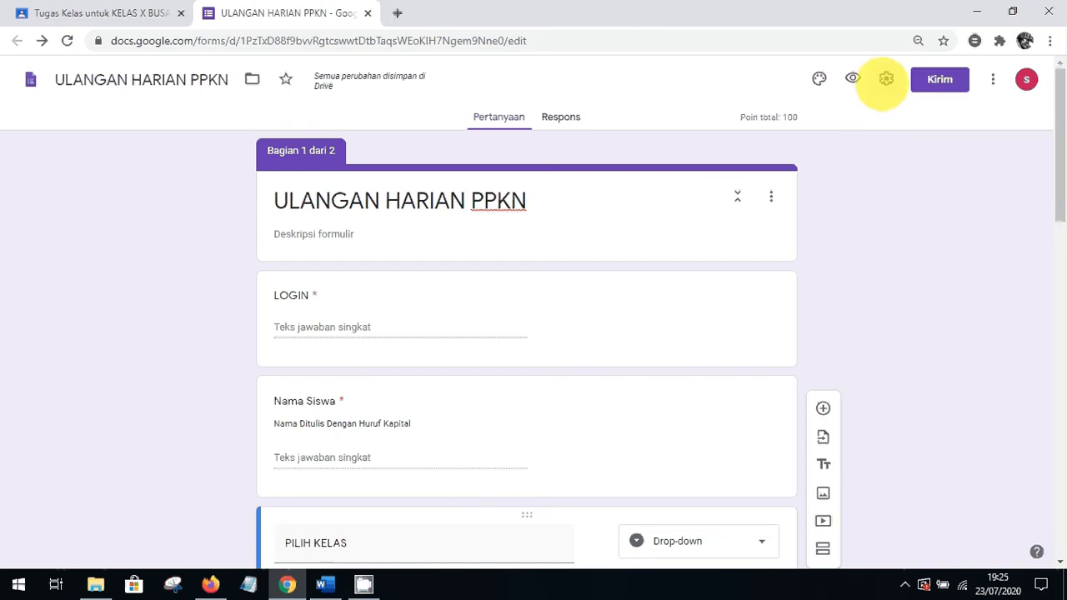
left_click(887, 79)
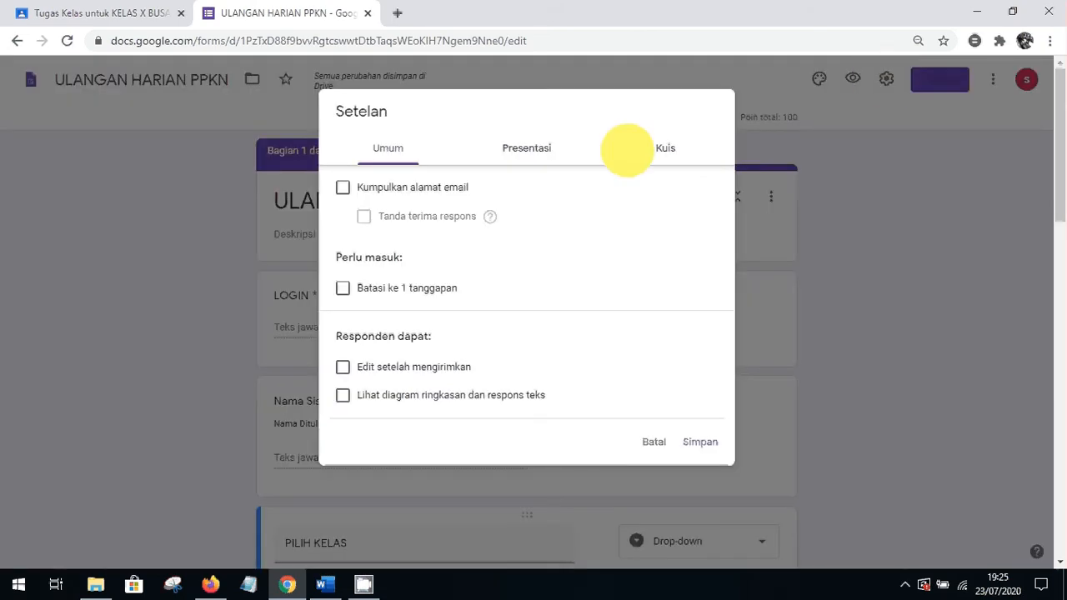
left_click(534, 148)
left_click(677, 148)
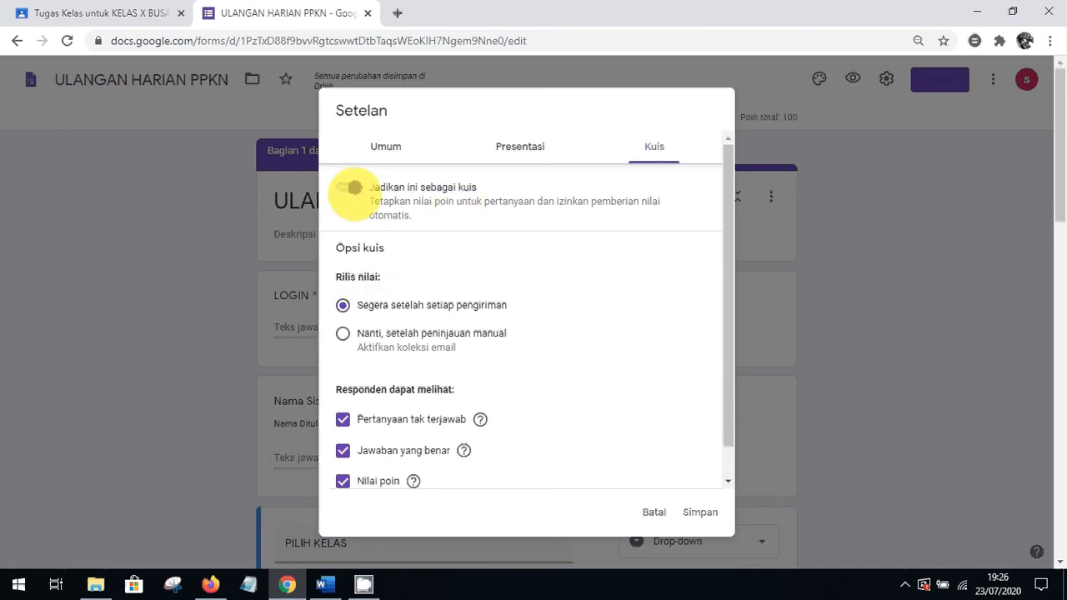
left_click(352, 188)
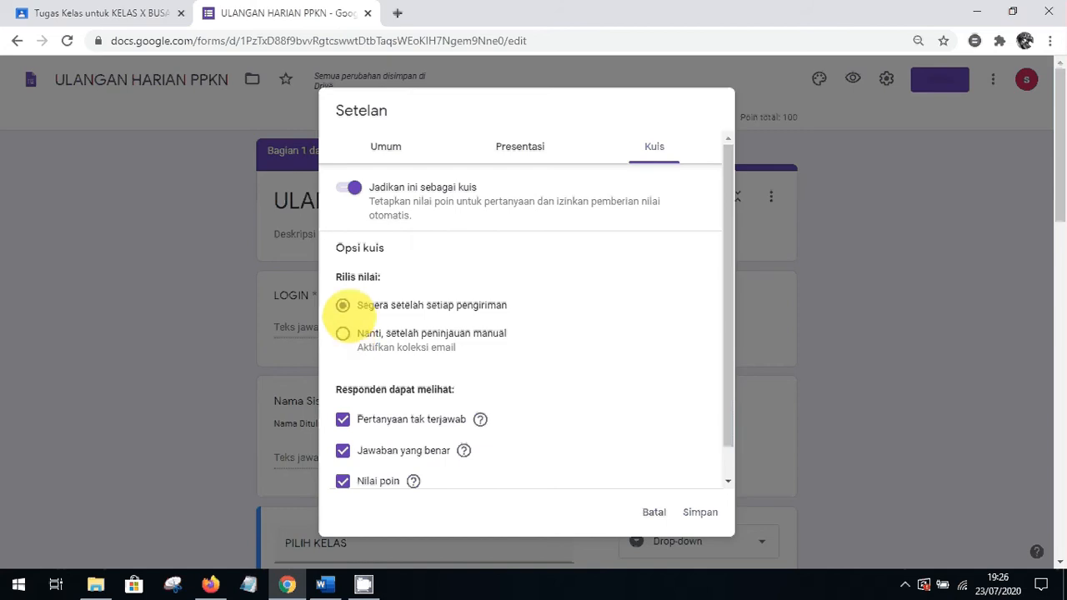
left_click(361, 304)
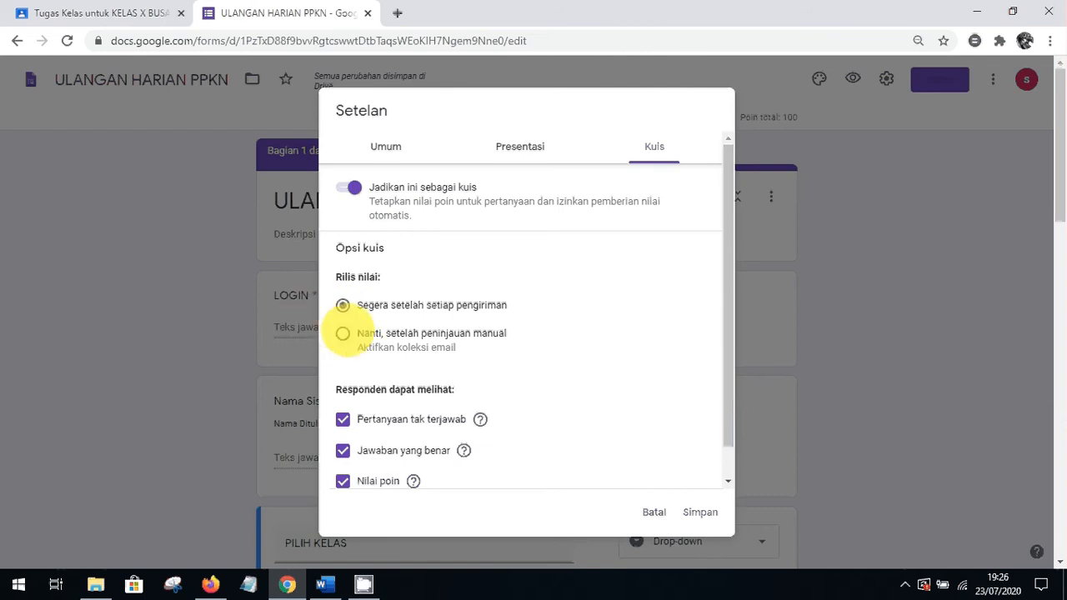
left_click(342, 334)
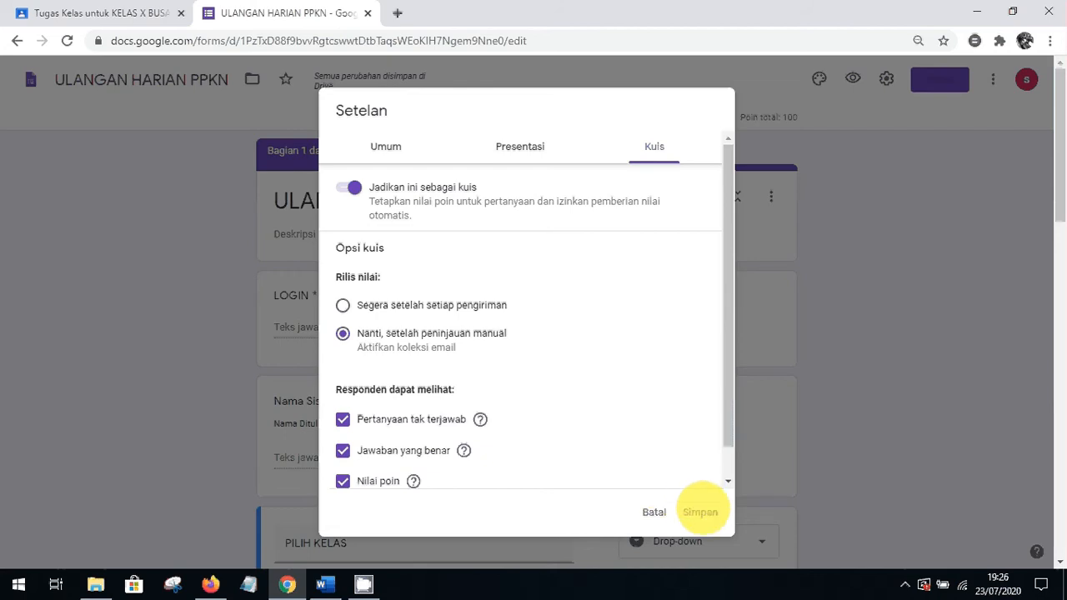
left_click(700, 511)
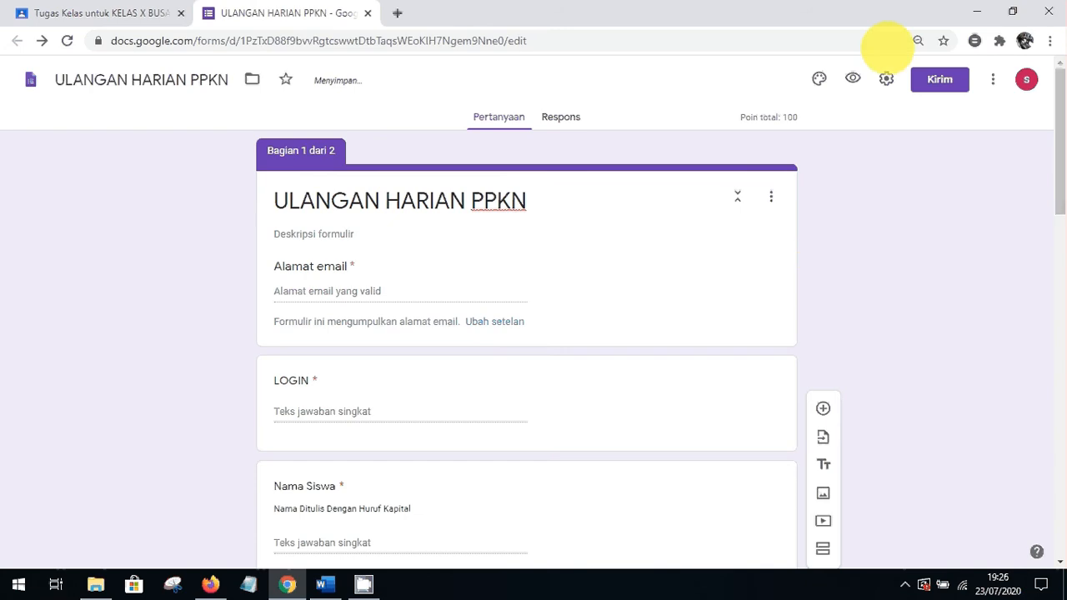
Turn off collecting email addresses and save the settings
left_click(887, 79)
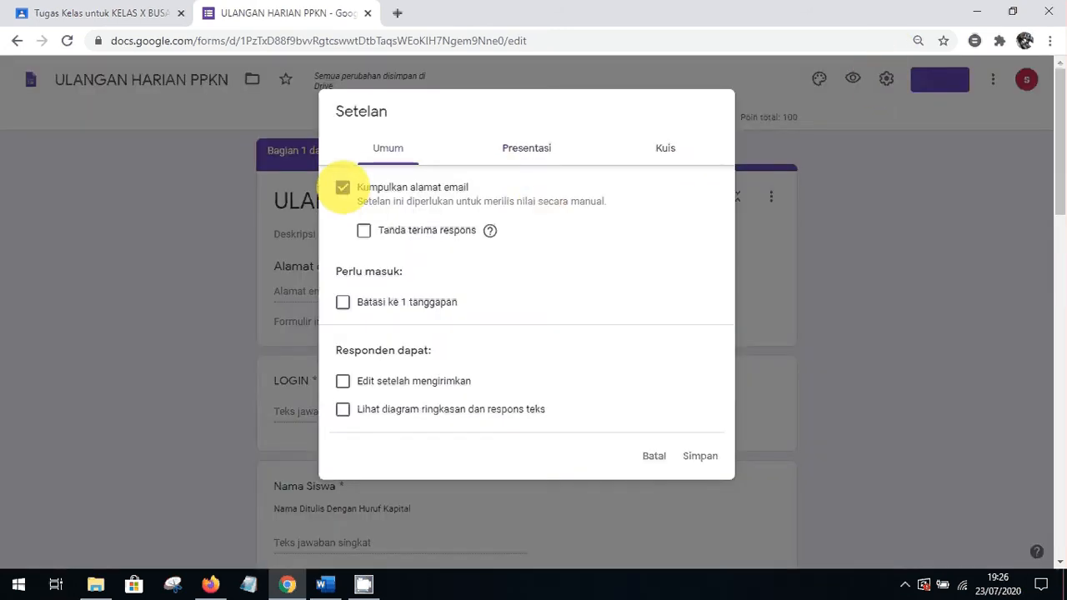
left_click(343, 187)
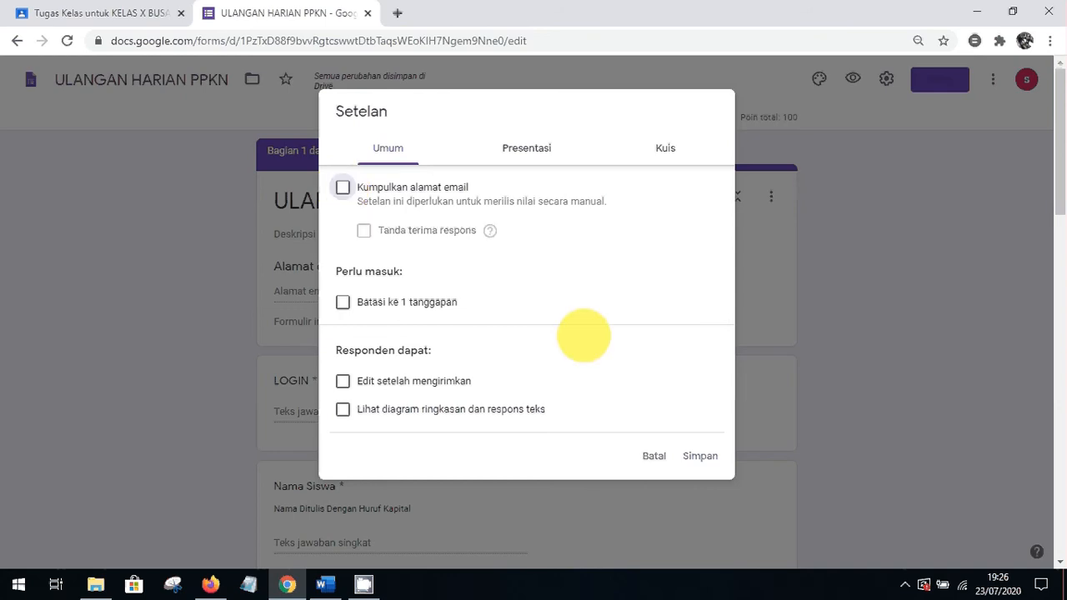
left_click(701, 456)
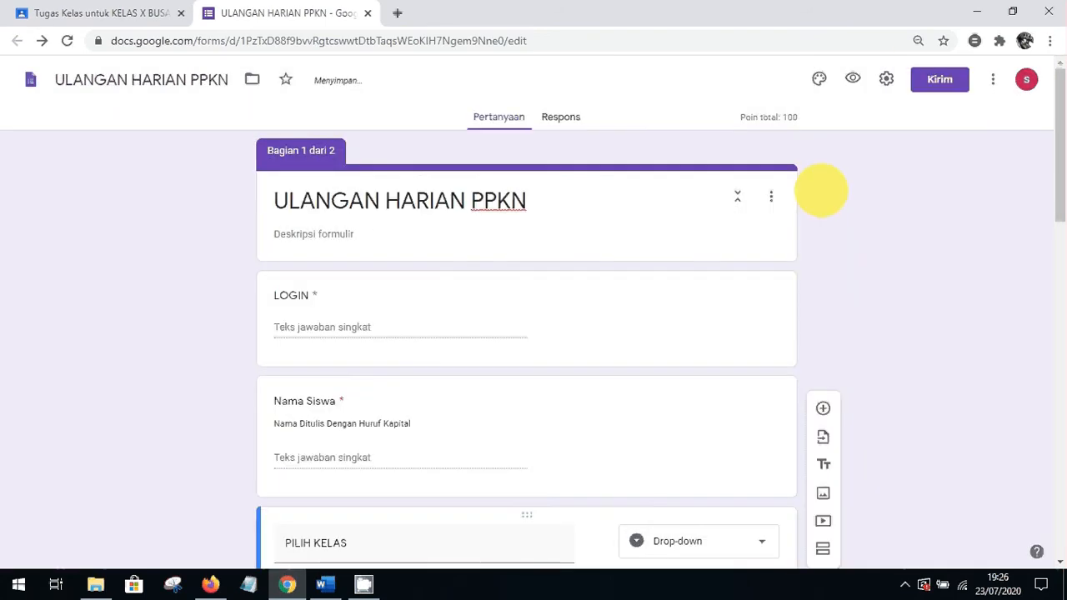
Review the Kuis settings and save them without changes
left_click(887, 78)
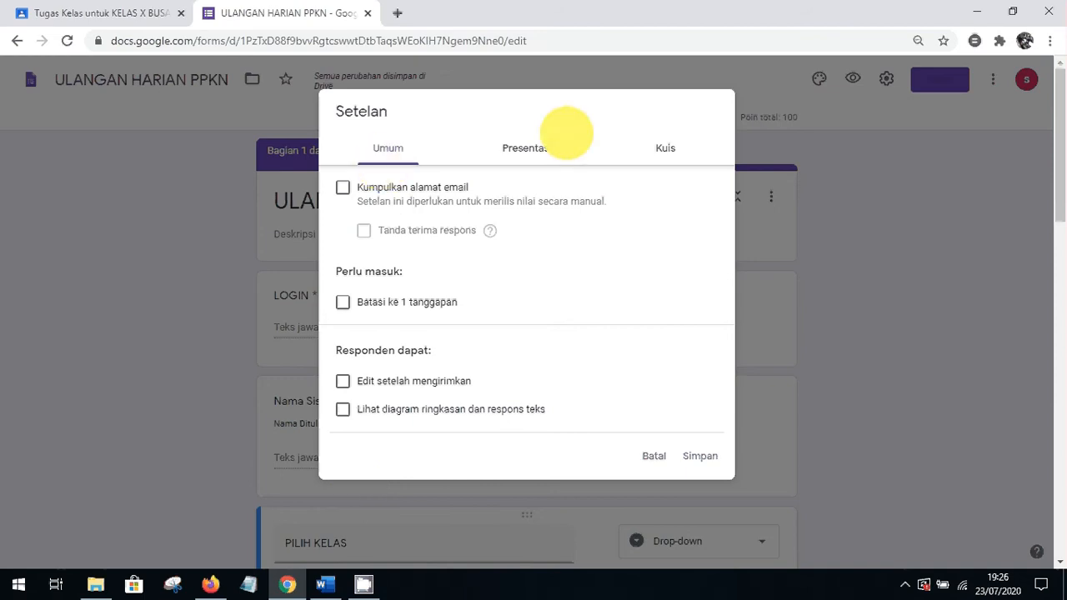
left_click(677, 149)
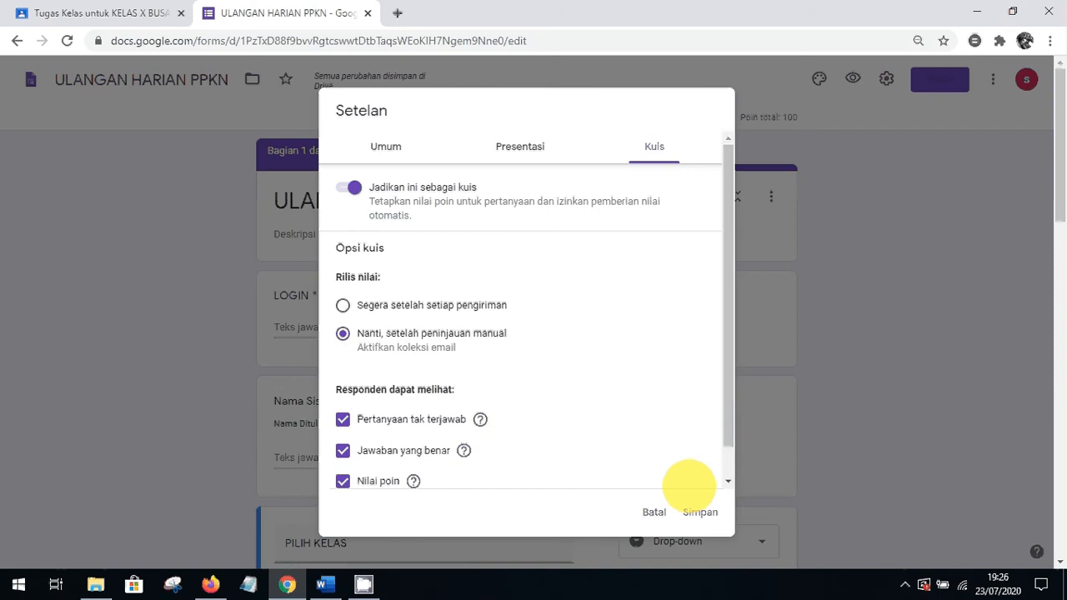
left_click(701, 512)
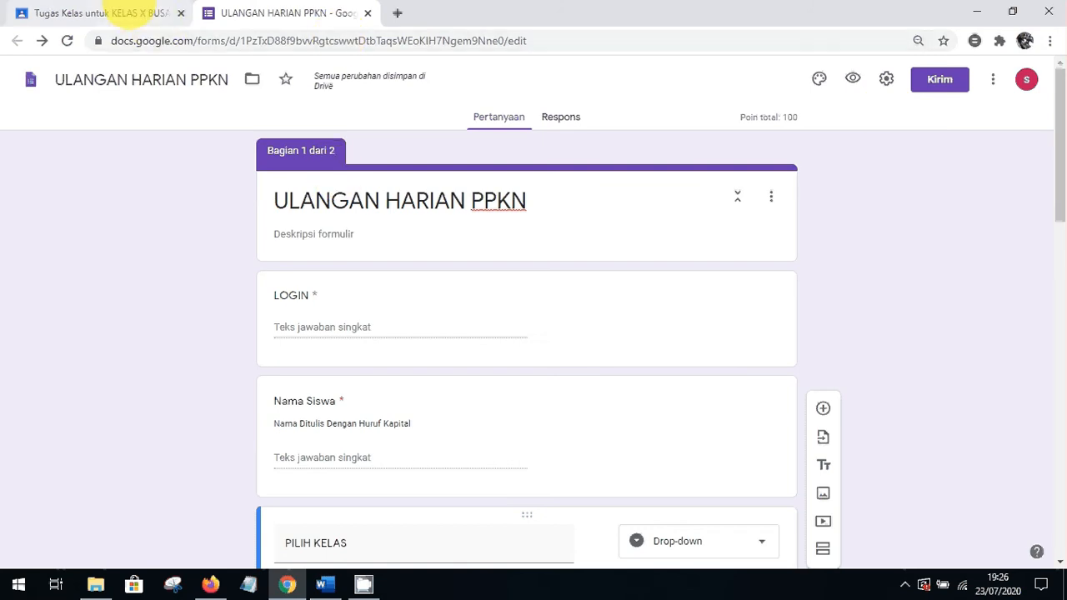
Return to the Classroom assignment and open its attached Blank Quiz form
left_click(133, 13)
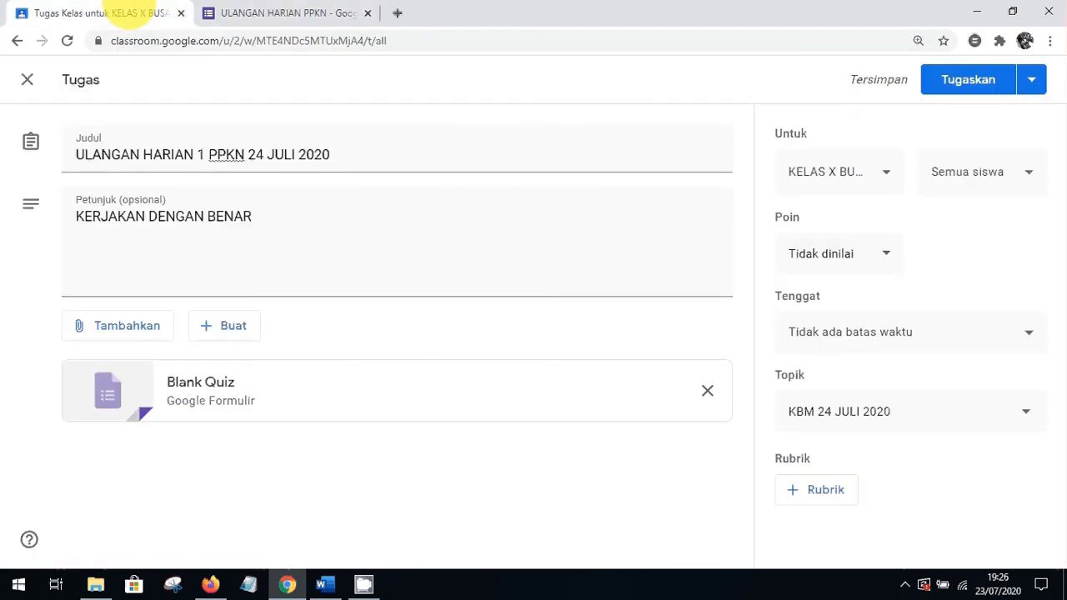
left_click(292, 13)
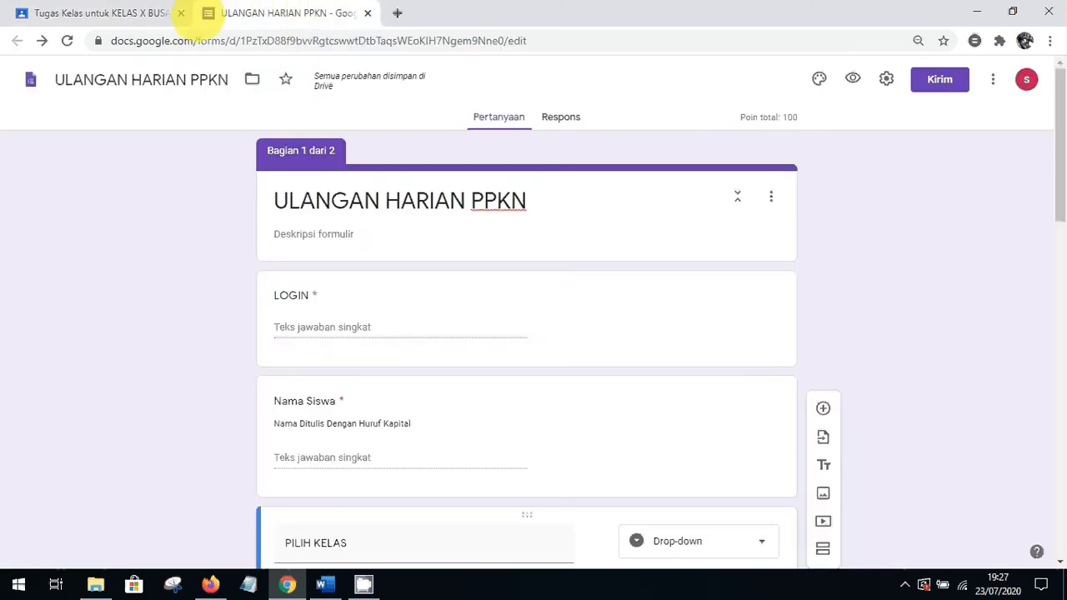
left_click(164, 12)
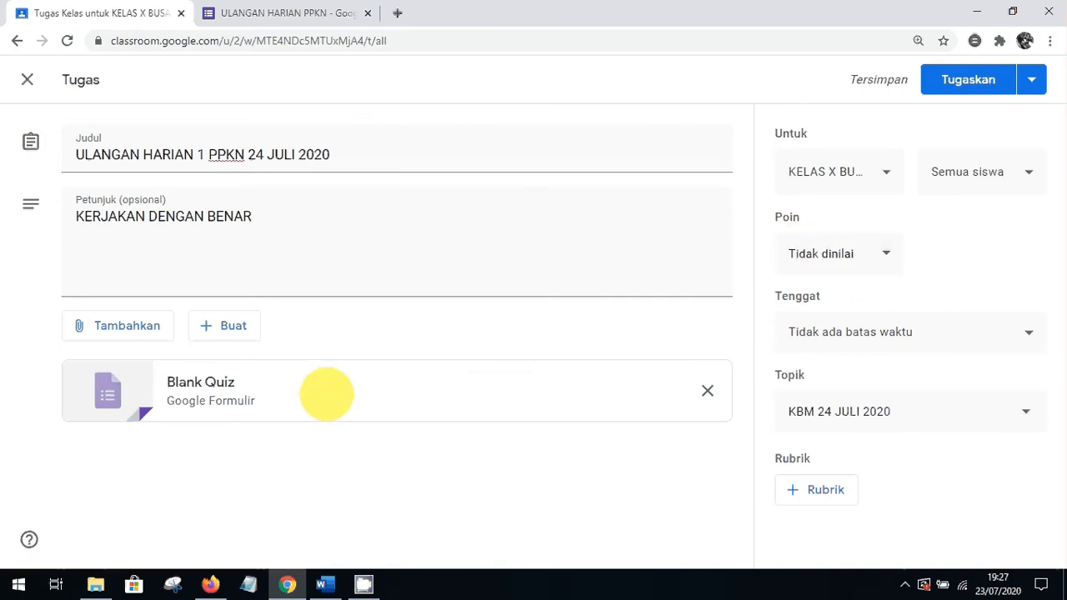
left_click(326, 393)
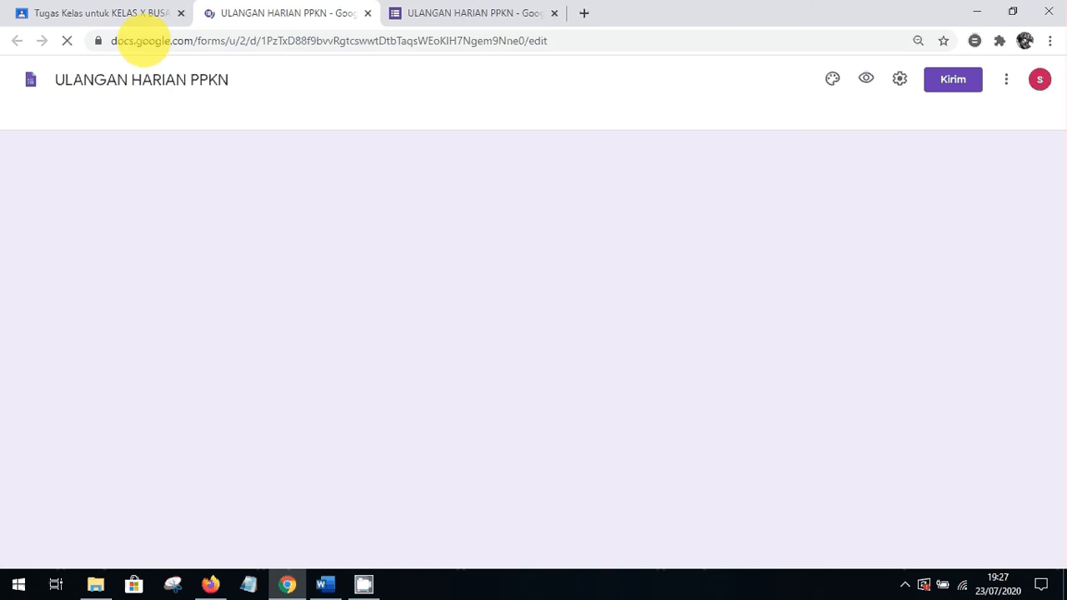
Close the duplicate quiz form tab and show the assignment's Tugaskan dropdown options
left_click(87, 13)
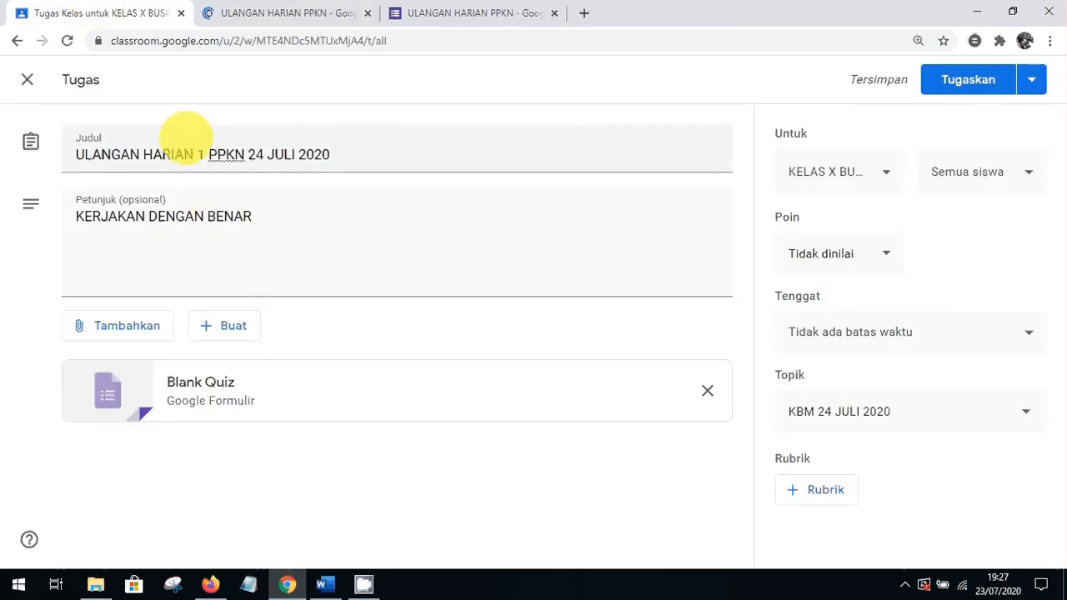
left_click(355, 12)
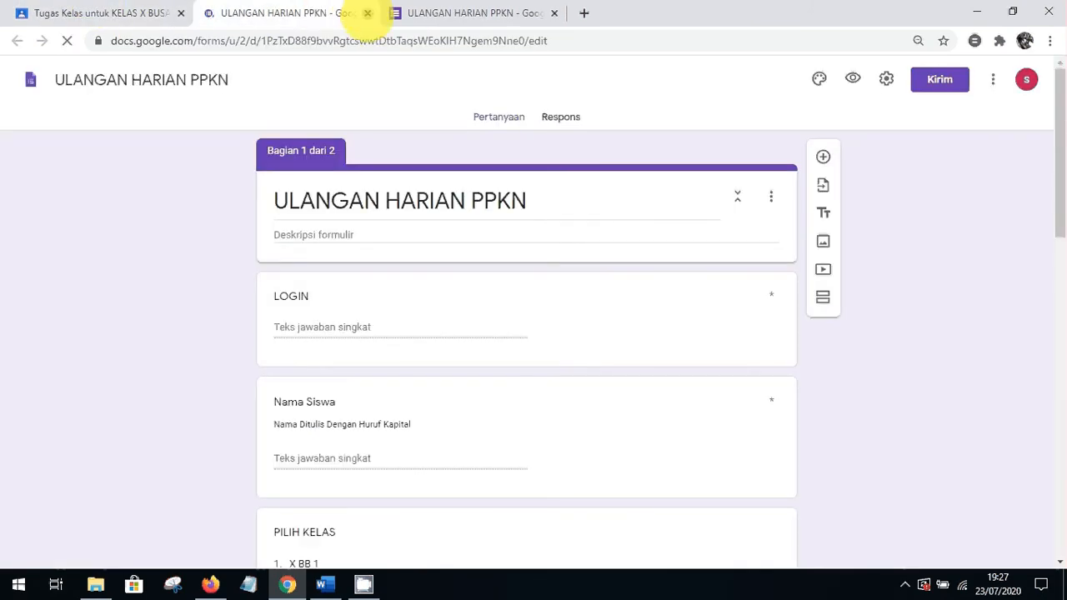
left_click(367, 12)
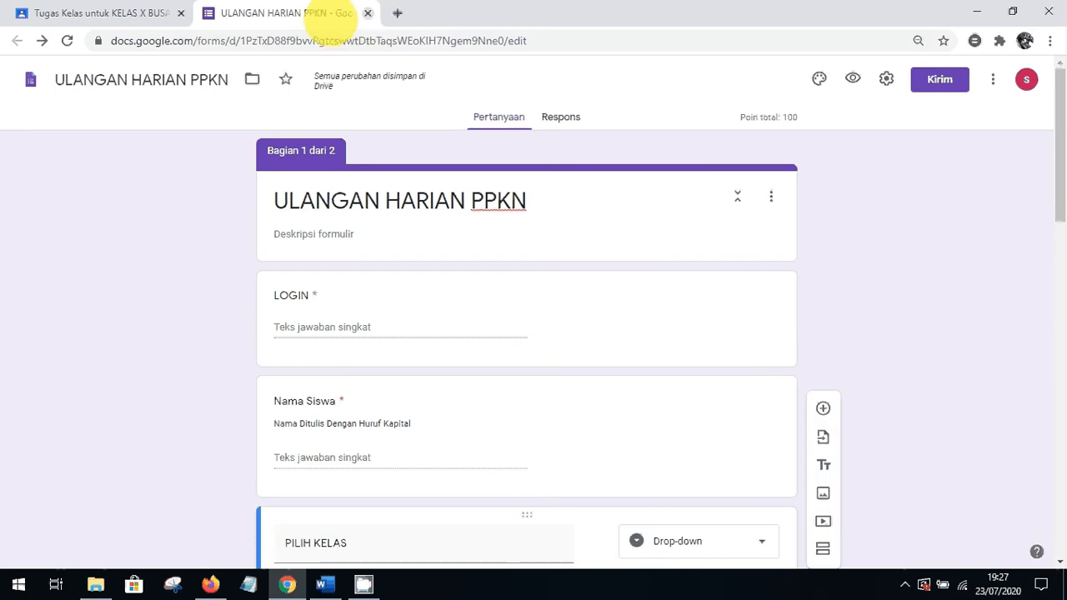
left_click(108, 12)
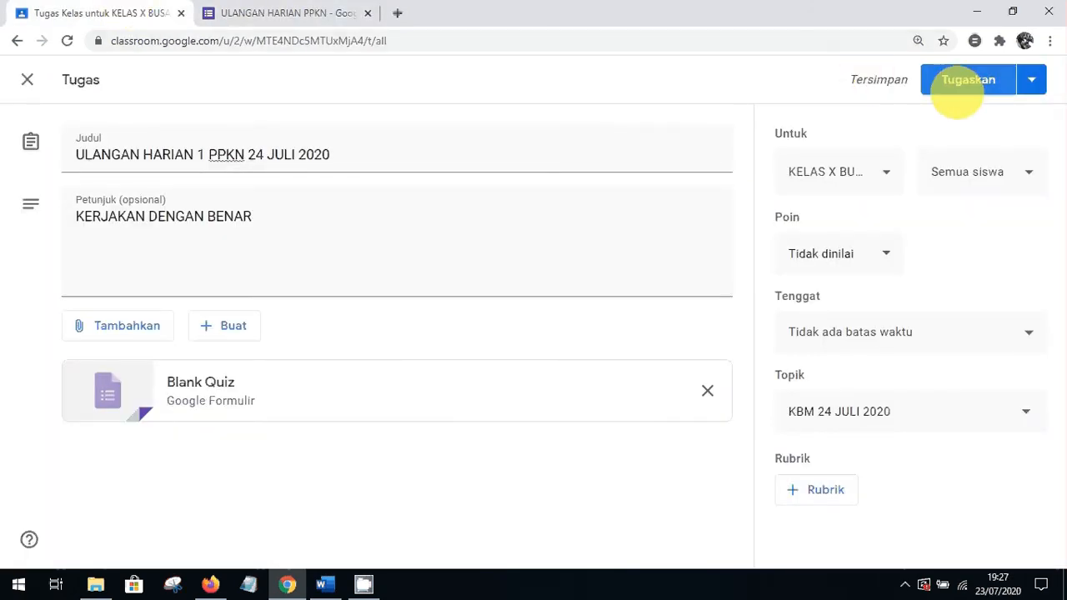
left_click(1031, 79)
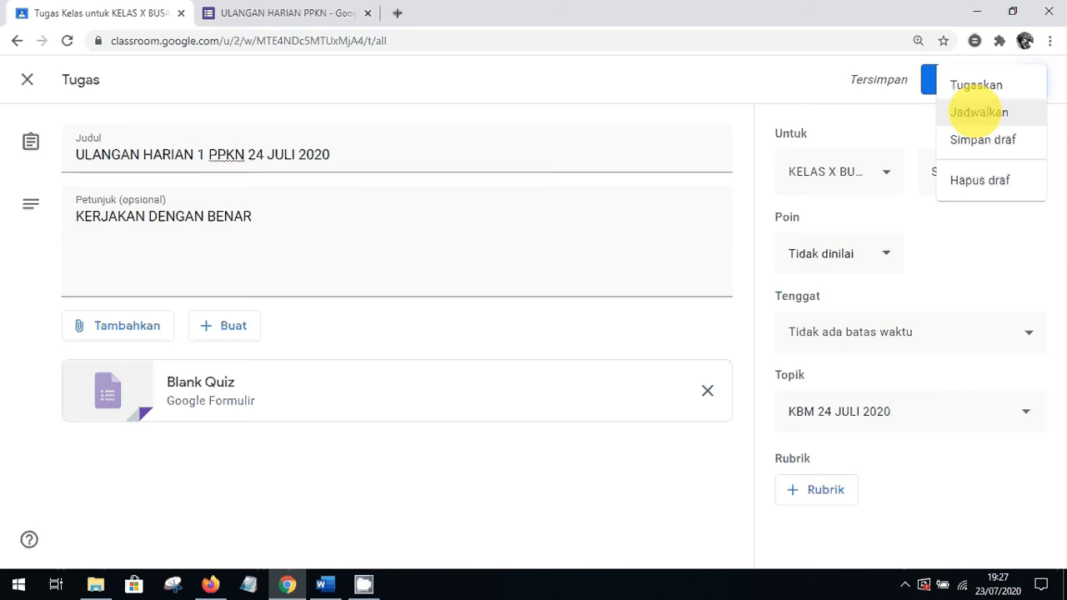
Schedule the assignment to post on 24 Jul 2020 at 09.00 instead of 08.00
left_click(979, 113)
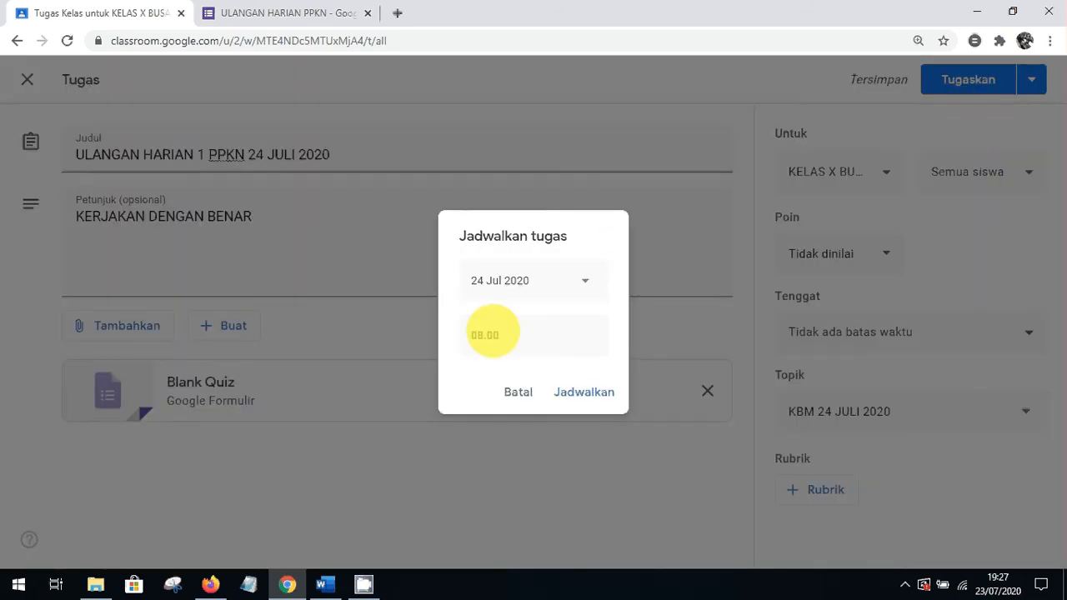
left_click(487, 335)
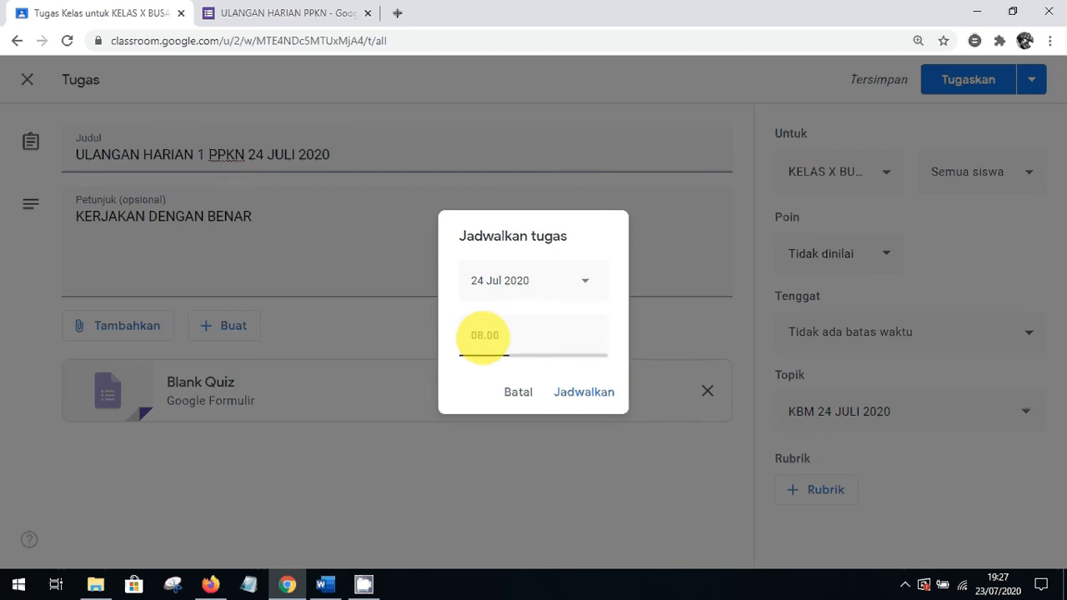
key("BackSpace")
type("8")
key("BackSpace")
type("9")
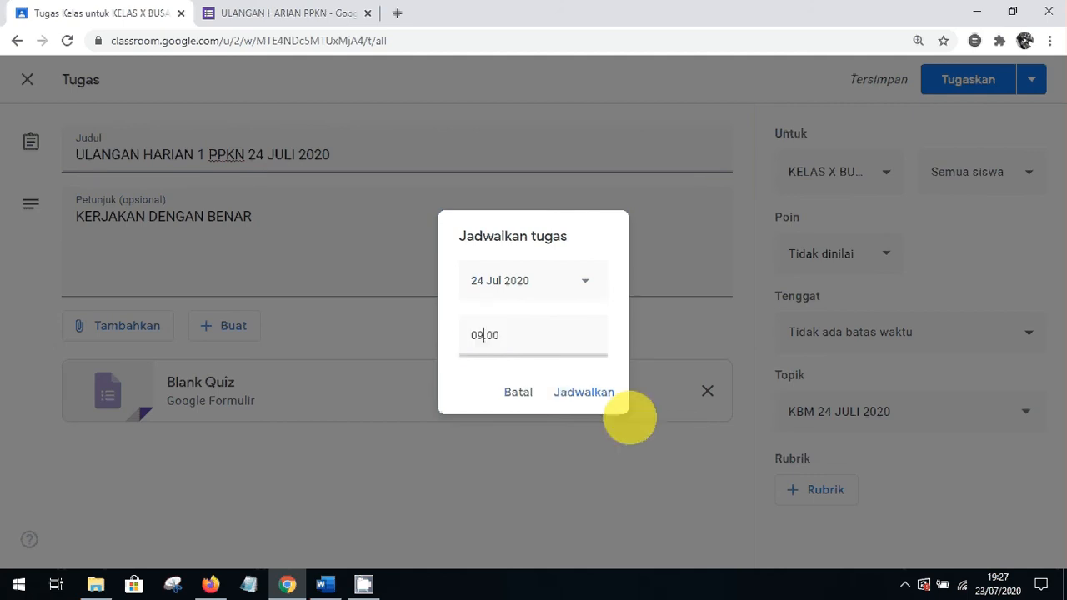
left_click(584, 393)
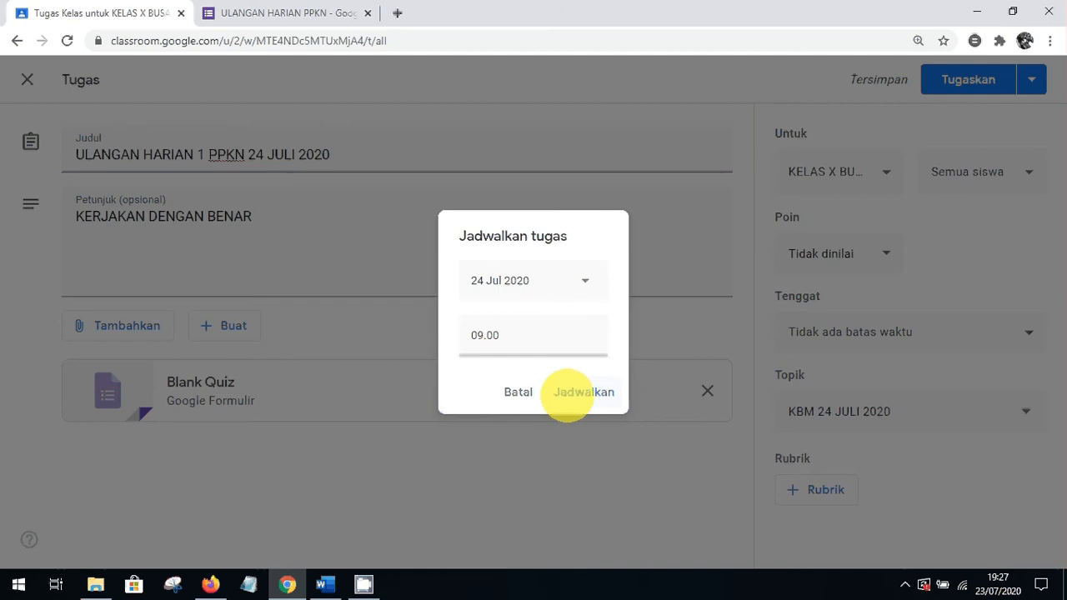
left_click(567, 394)
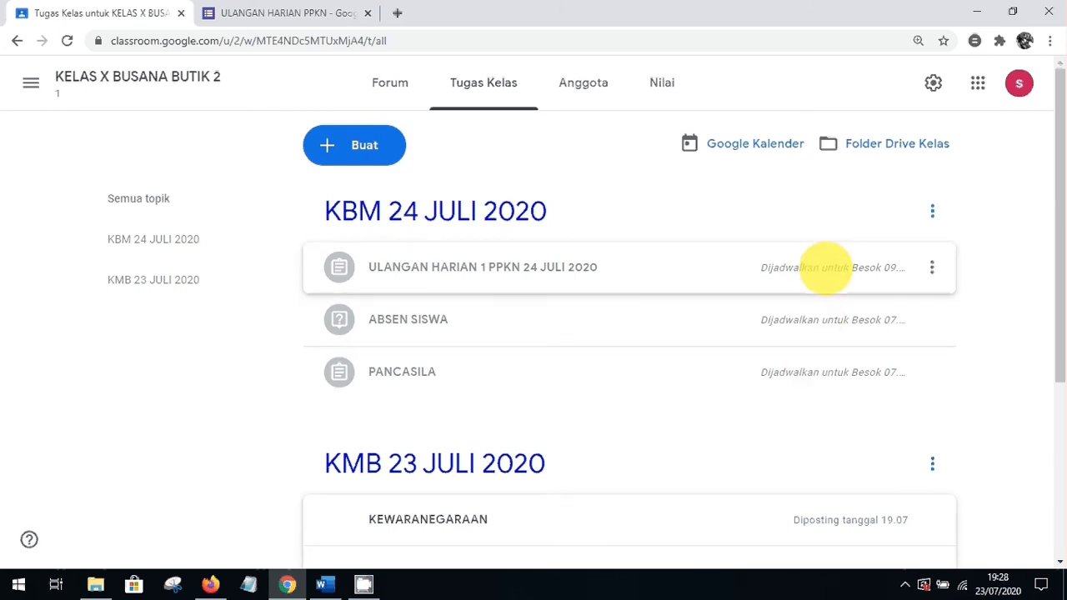
Go from the assignment to the KELAS X BUSANA BUTIK 2 class stream
left_click_drag(1051, 261, 1027, 305)
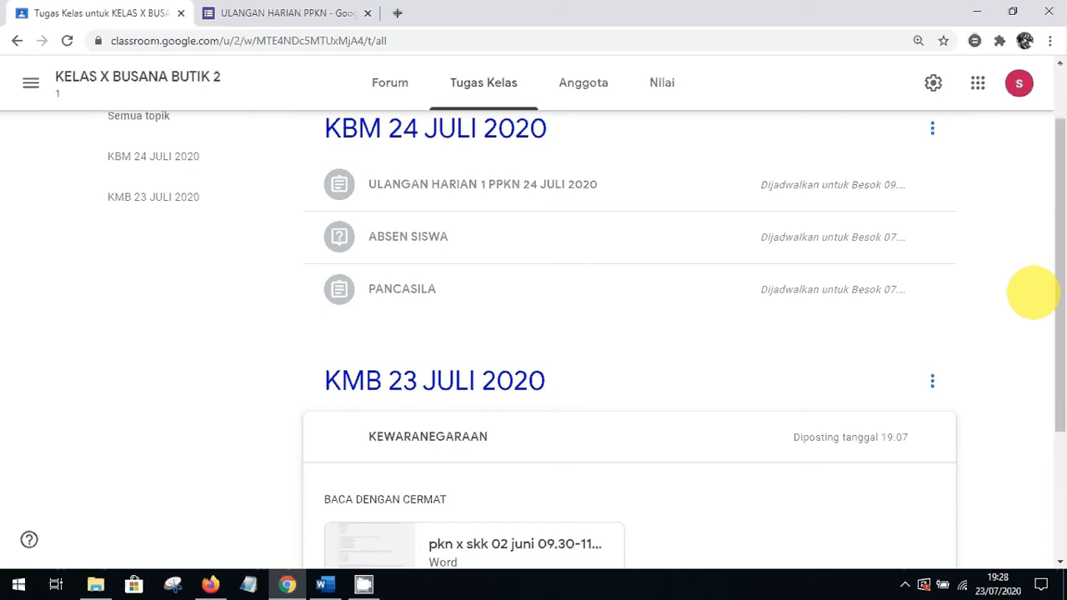
left_click_drag(1032, 292, 1055, 190)
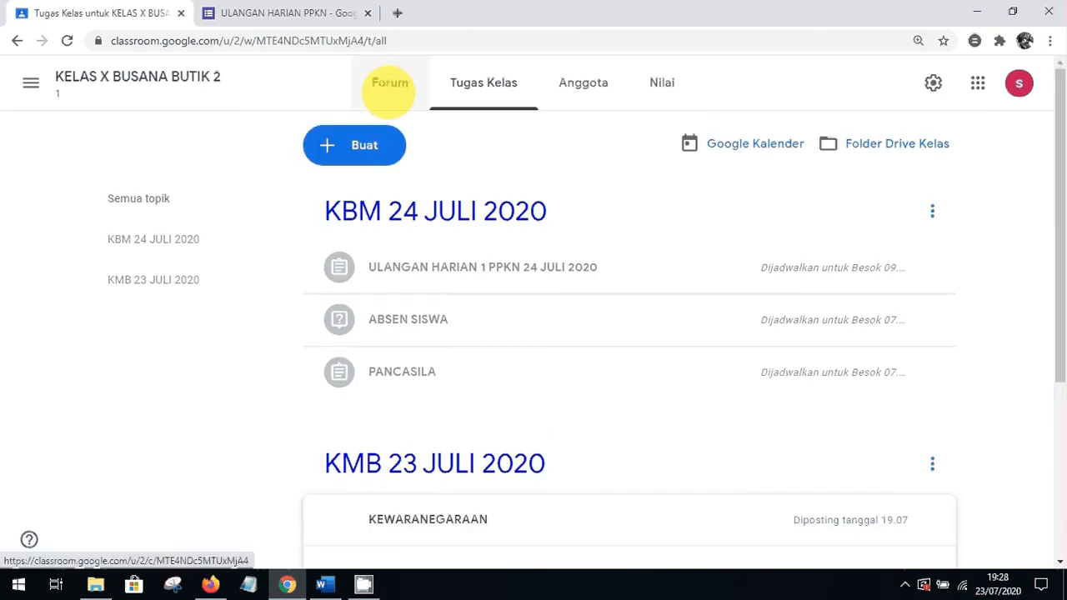
left_click(390, 86)
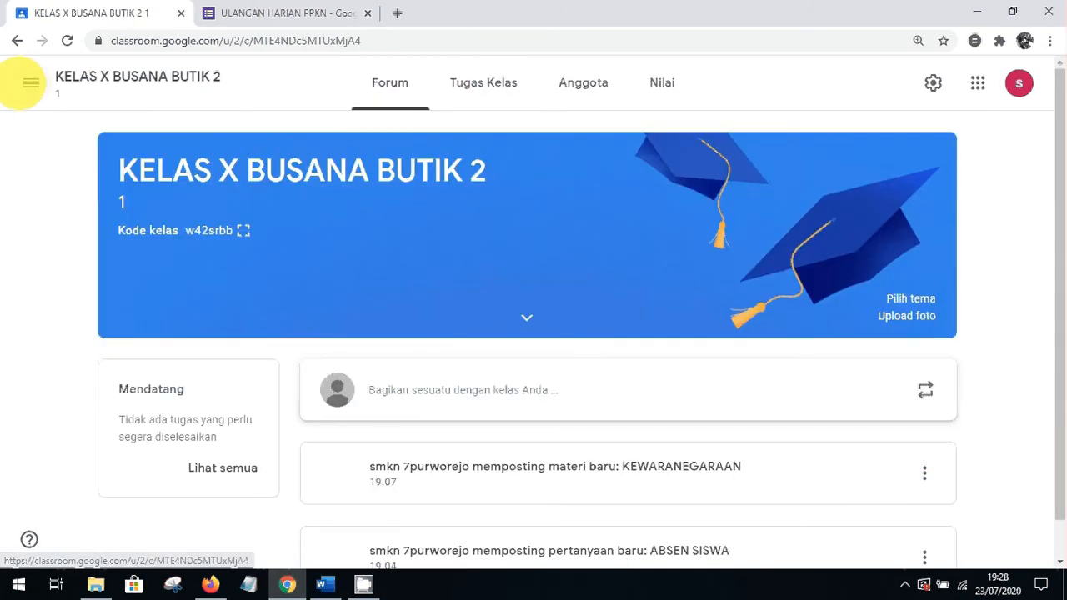
left_click(31, 83)
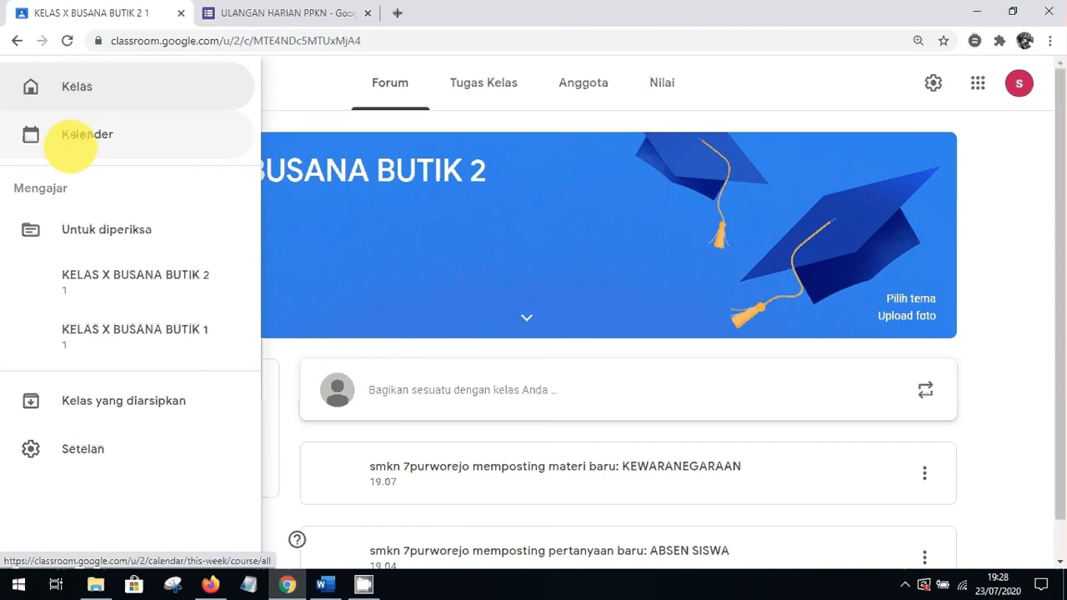
left_click(209, 281)
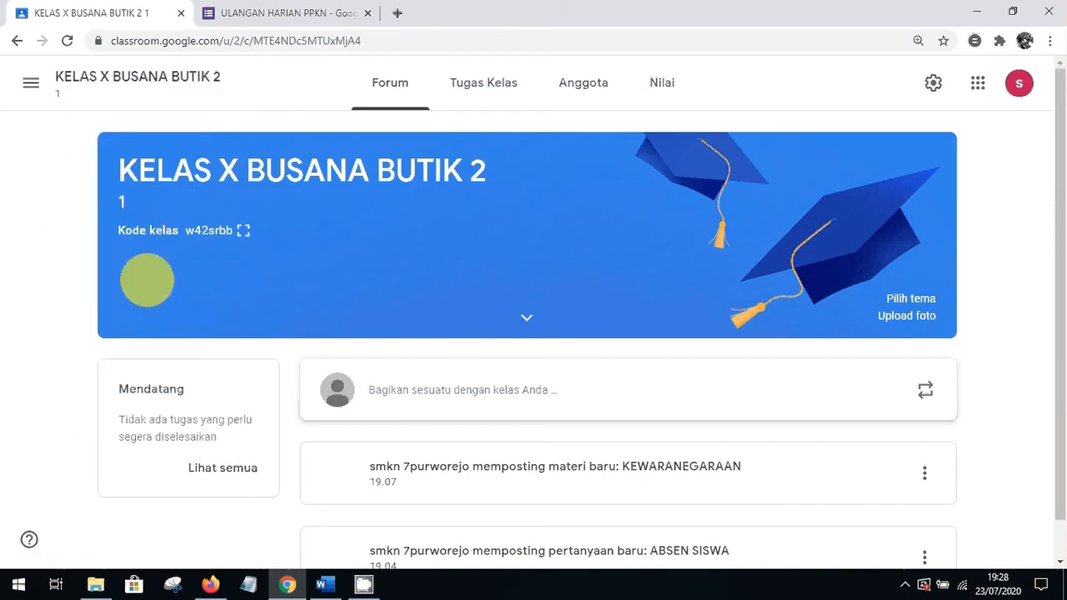
Show the class code enlarged and copy it
left_click(243, 230)
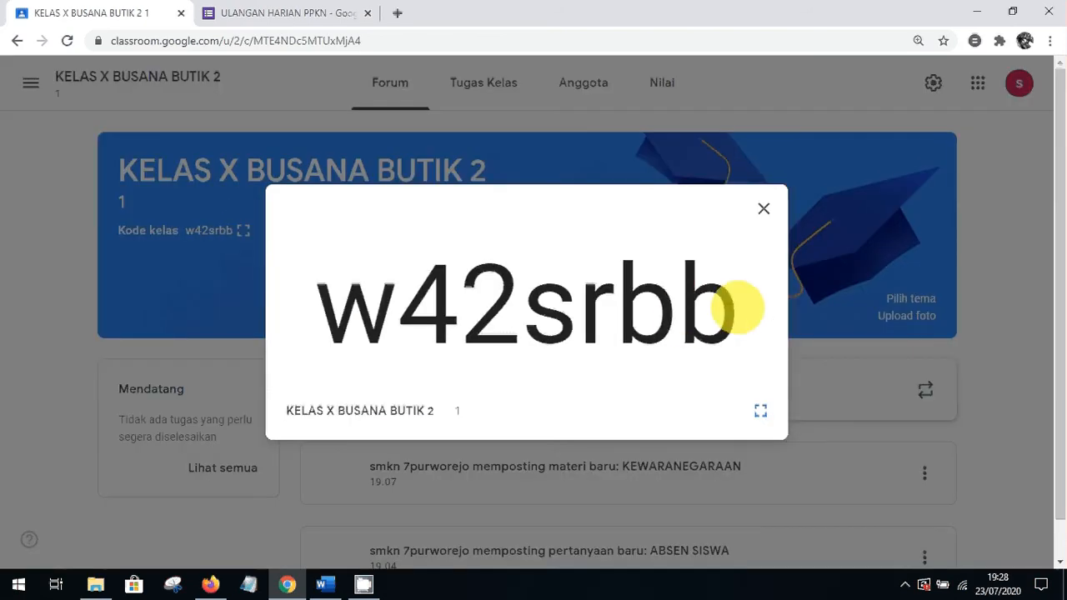
left_click_drag(738, 308, 326, 319)
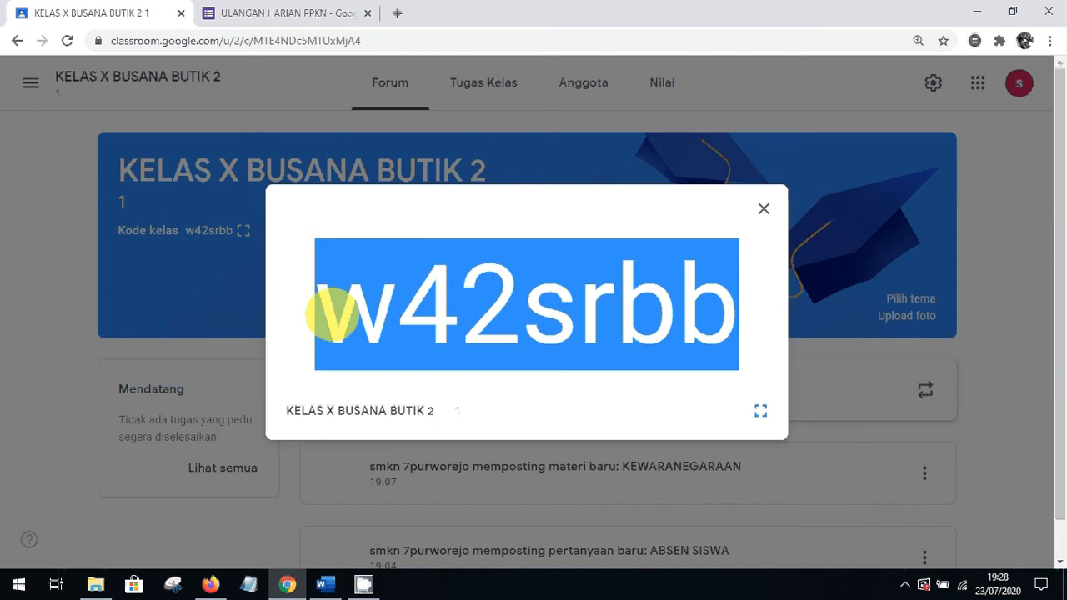
right_click(354, 309)
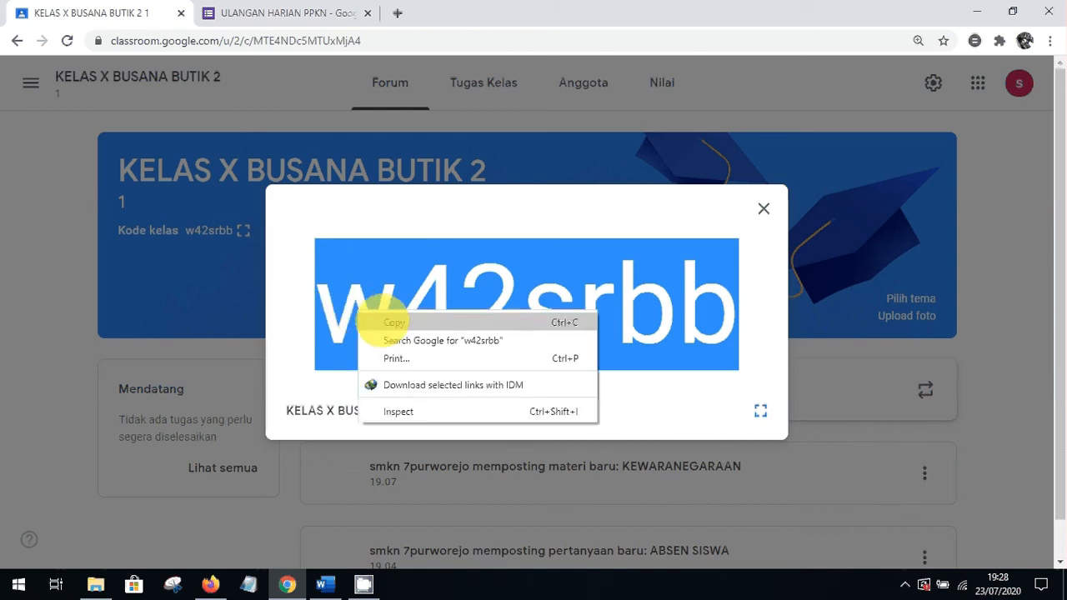
left_click(371, 319)
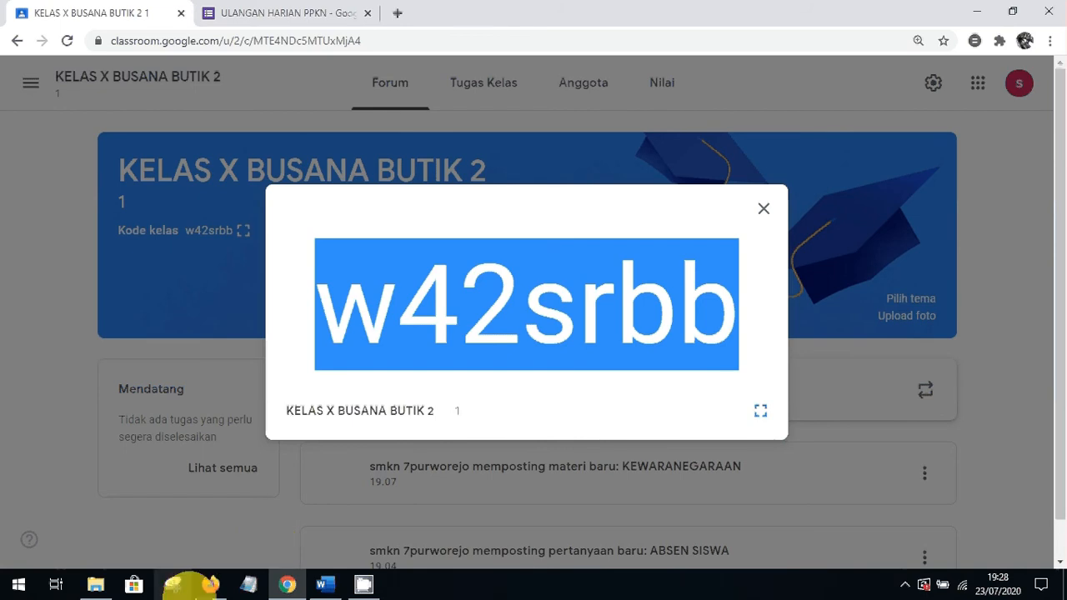
Switch to Firefox, begin a Google search and browse the Google apps list
left_click(210, 585)
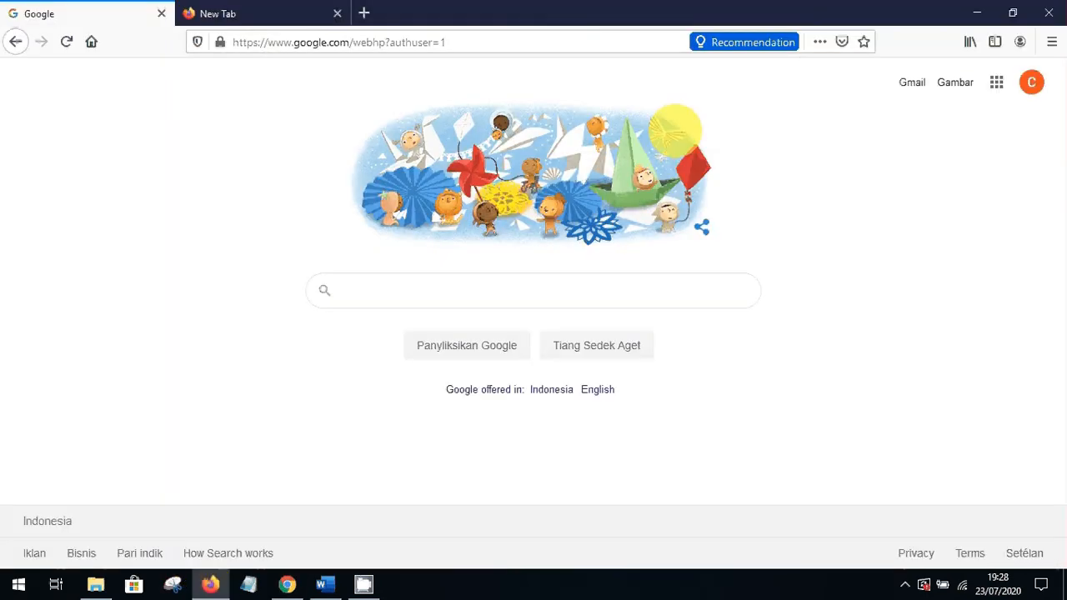
left_click(483, 290)
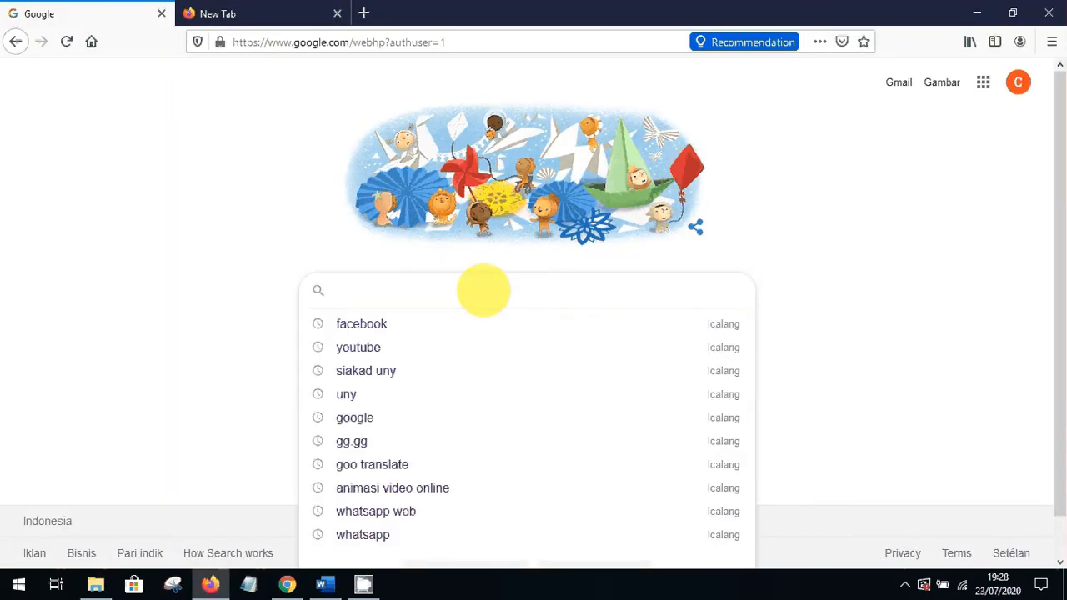
type("co")
key("BackSpace")
key("BackSpace")
type("GO")
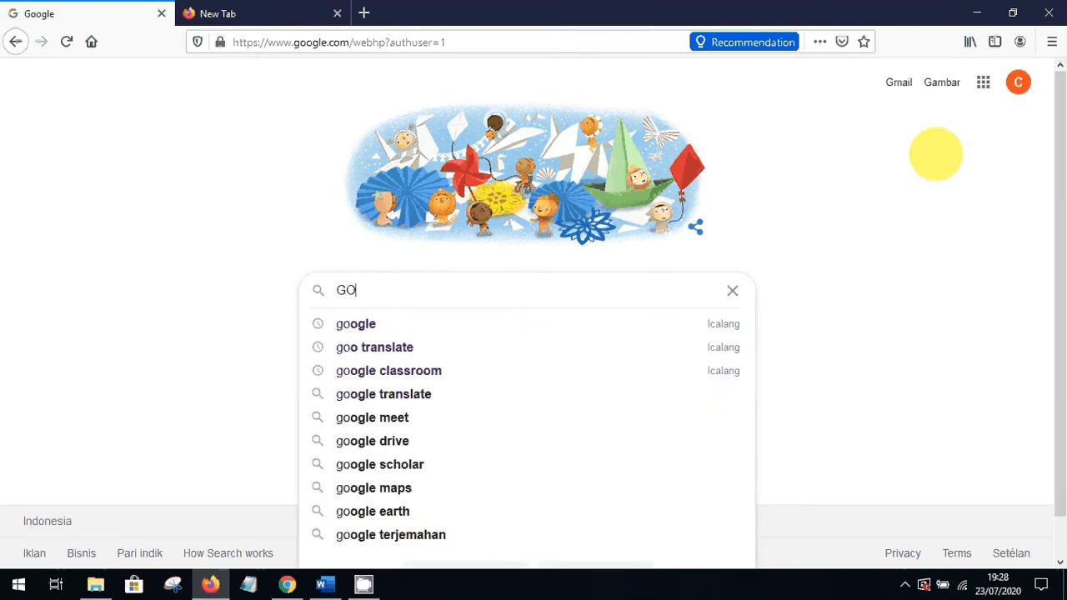
left_click(984, 82)
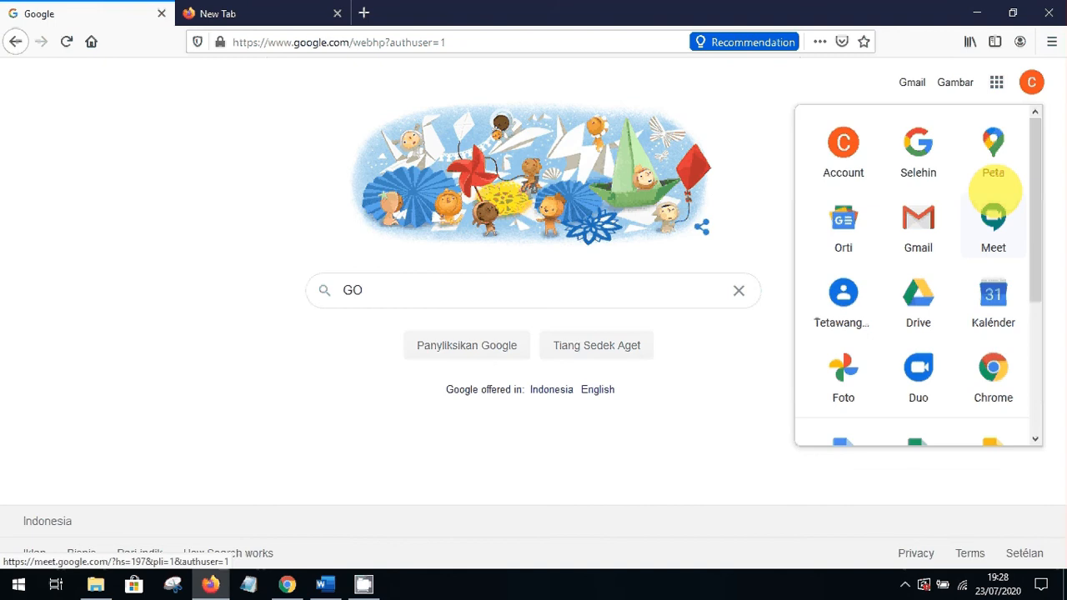
left_click_drag(1034, 215, 1031, 381)
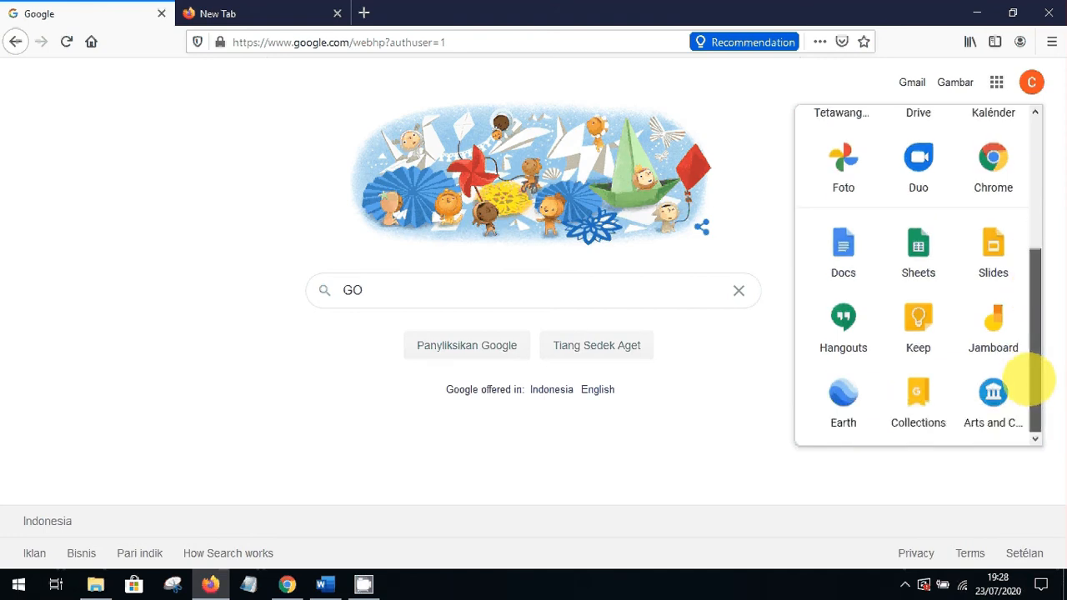
left_click_drag(1031, 381, 1007, 407)
Retype the search and pick the 'google classroom' suggestion to reach Classroom
left_click(449, 297)
key("BackSpace")
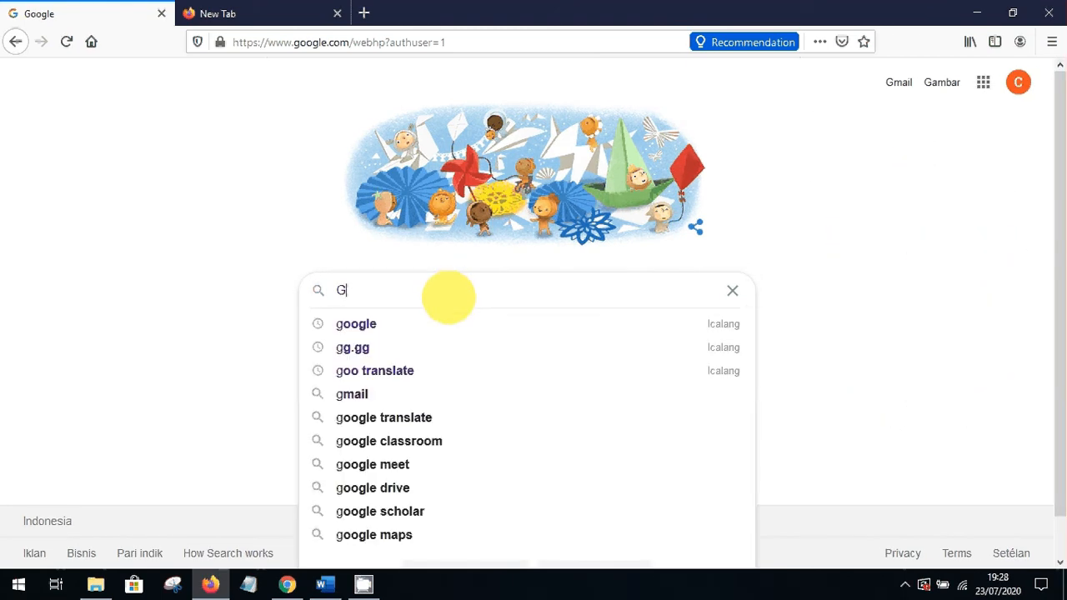
key("BackSpace")
type("GO")
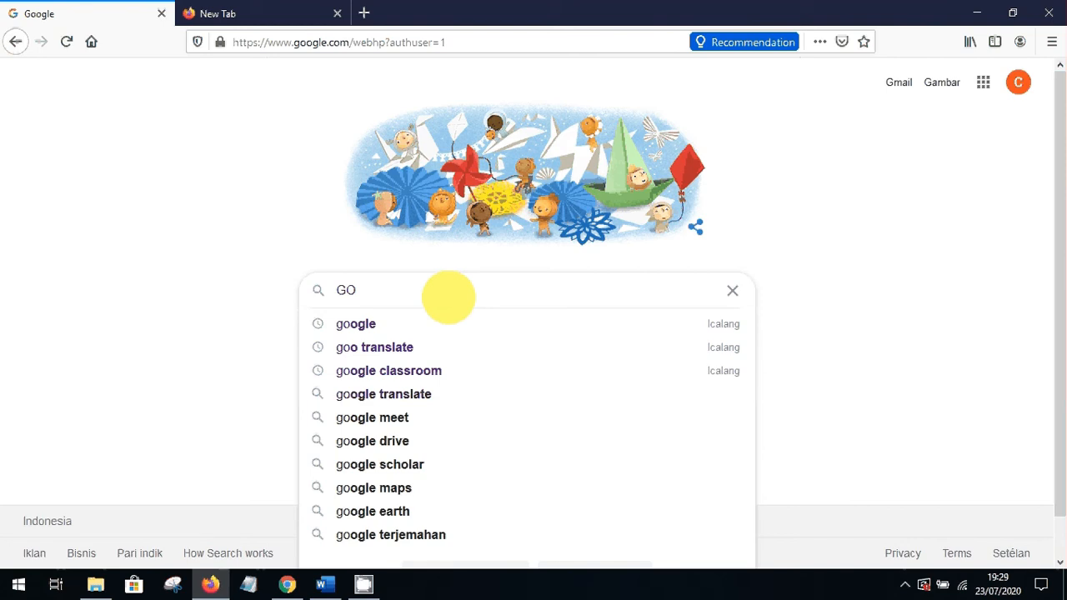
type("OGLE")
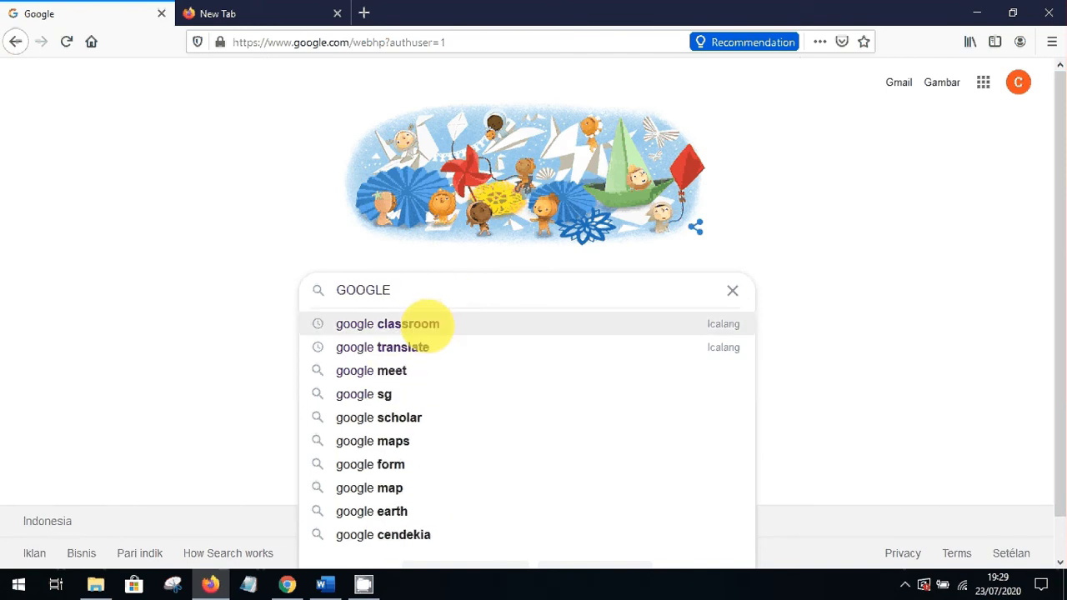
left_click(426, 325)
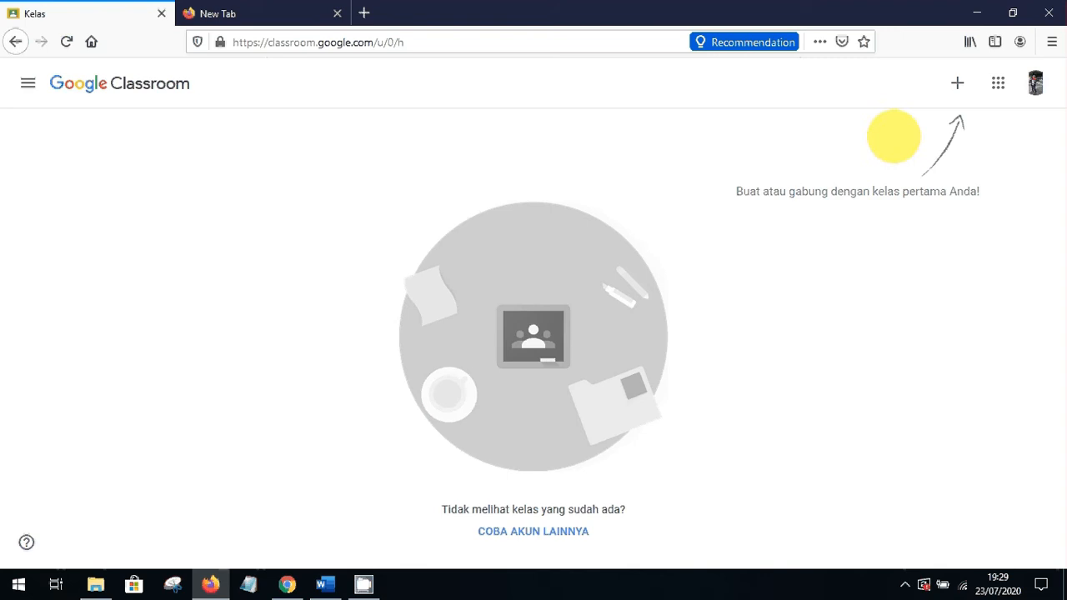
Join KELAS X BUSANA BUTIK 2 by pasting the copied class code into Gabung ke kelas
left_click(958, 83)
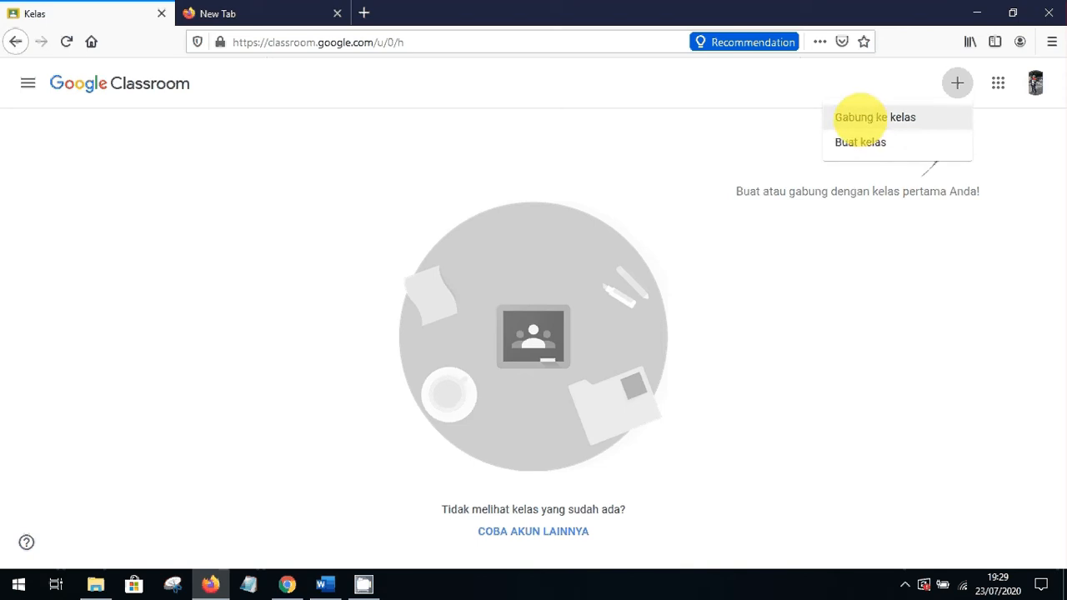
left_click(856, 117)
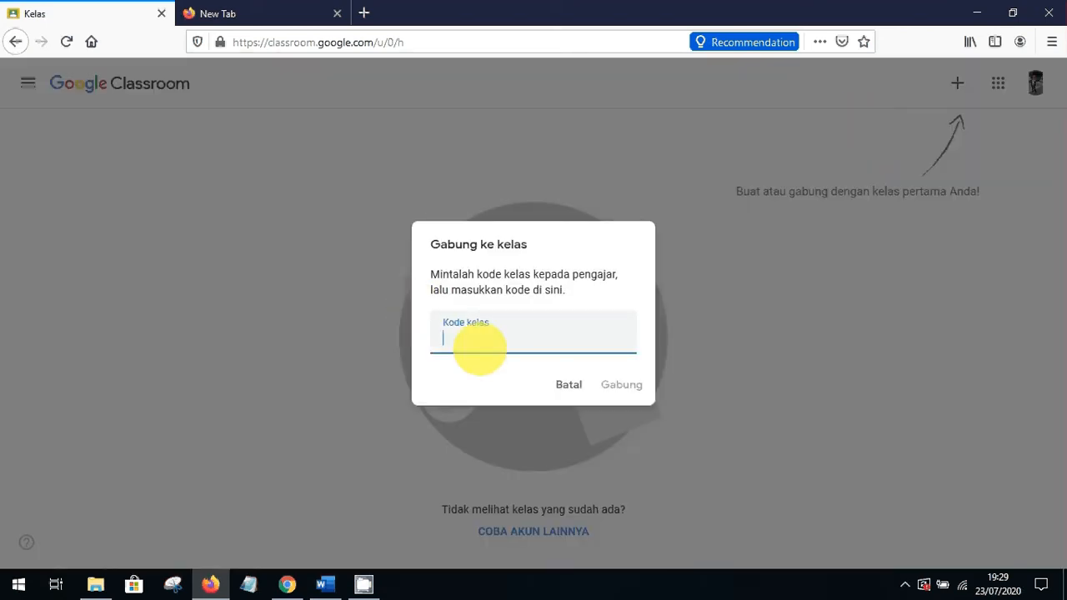
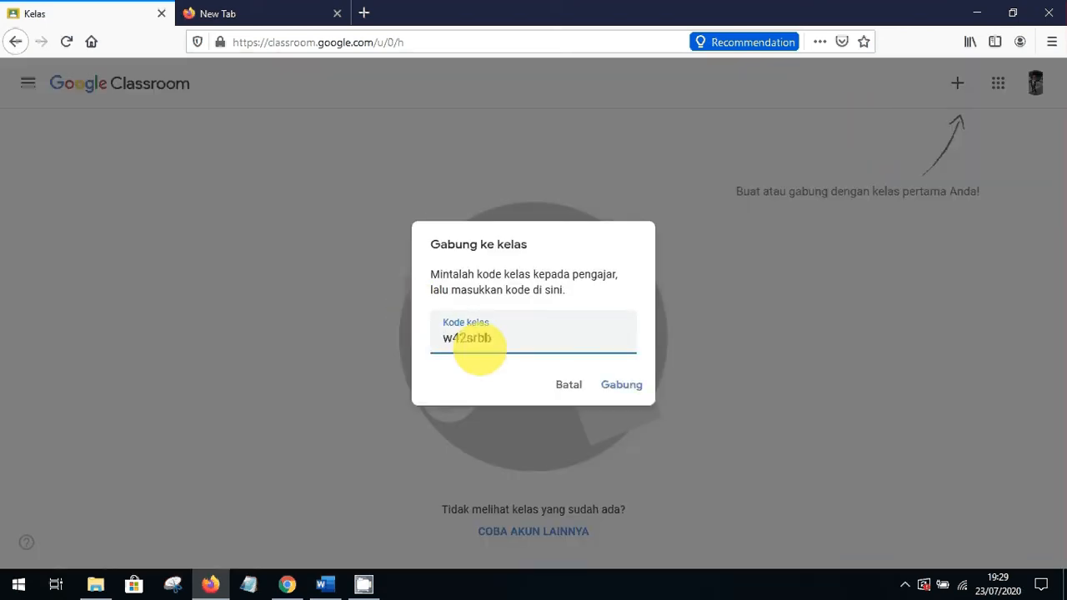
left_click(287, 584)
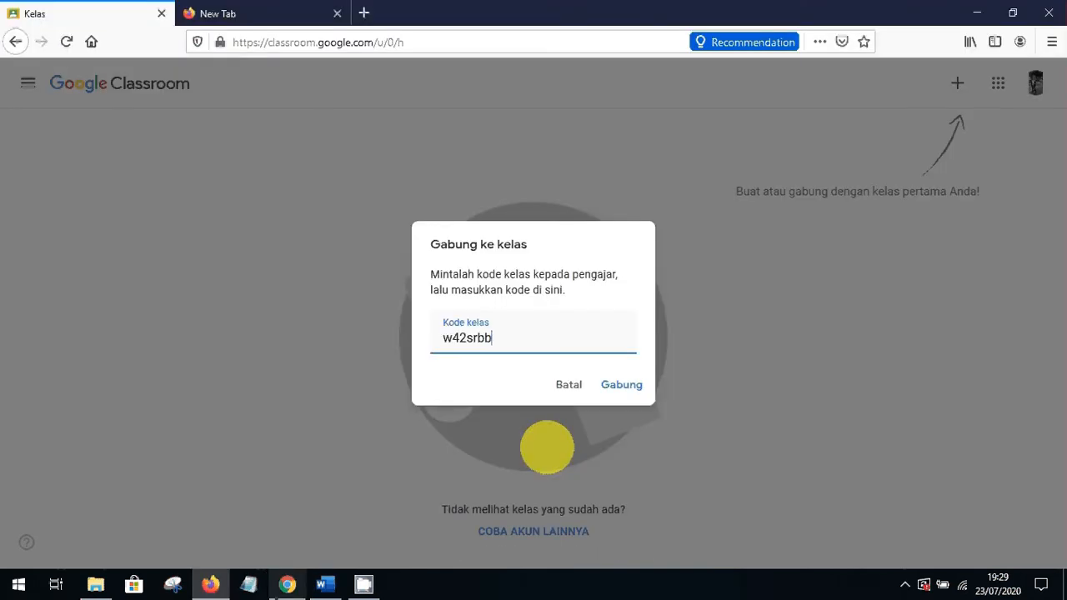
left_click(619, 383)
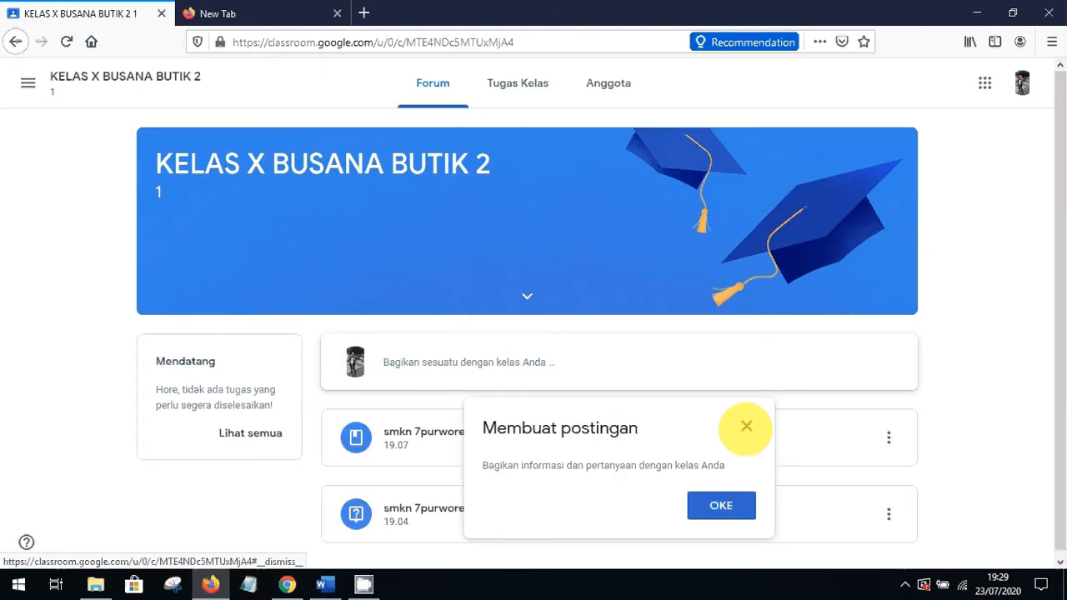
Dismiss the posting tip and look through the Anggota and Tugas Kelas pages as the student
left_click(746, 426)
scroll(1055, 248, "down", 1)
scroll(596, 88, "up", 1)
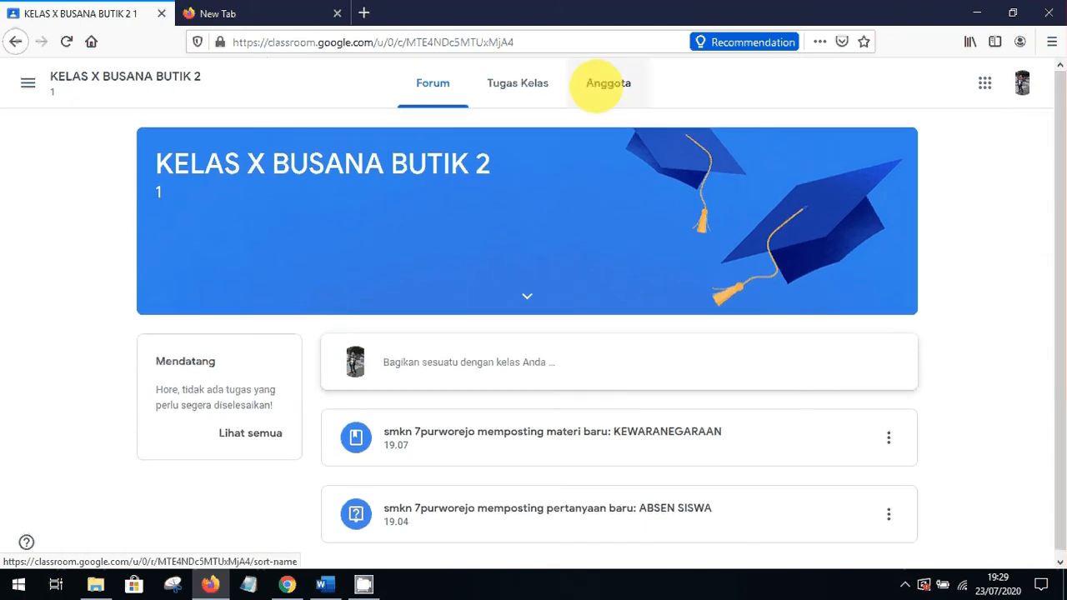
left_click(596, 88)
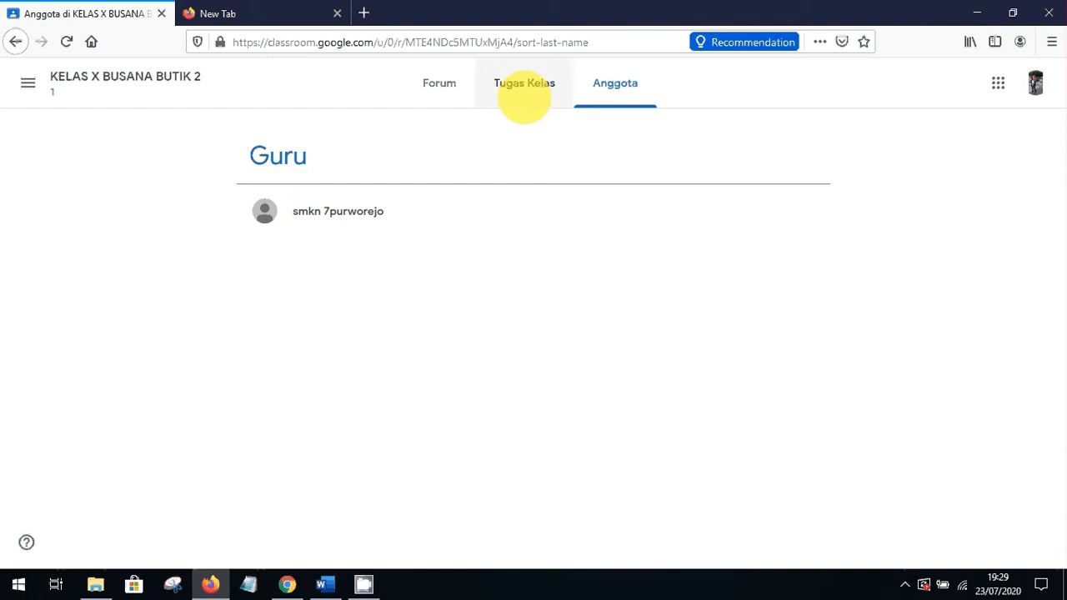
left_click(528, 86)
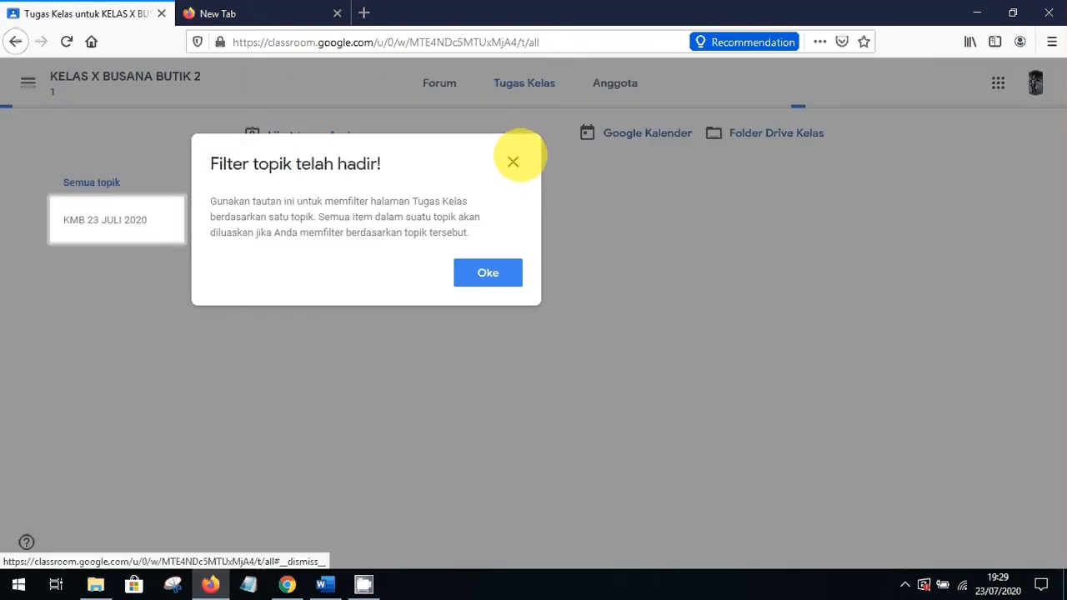
left_click(513, 161)
left_click(615, 83)
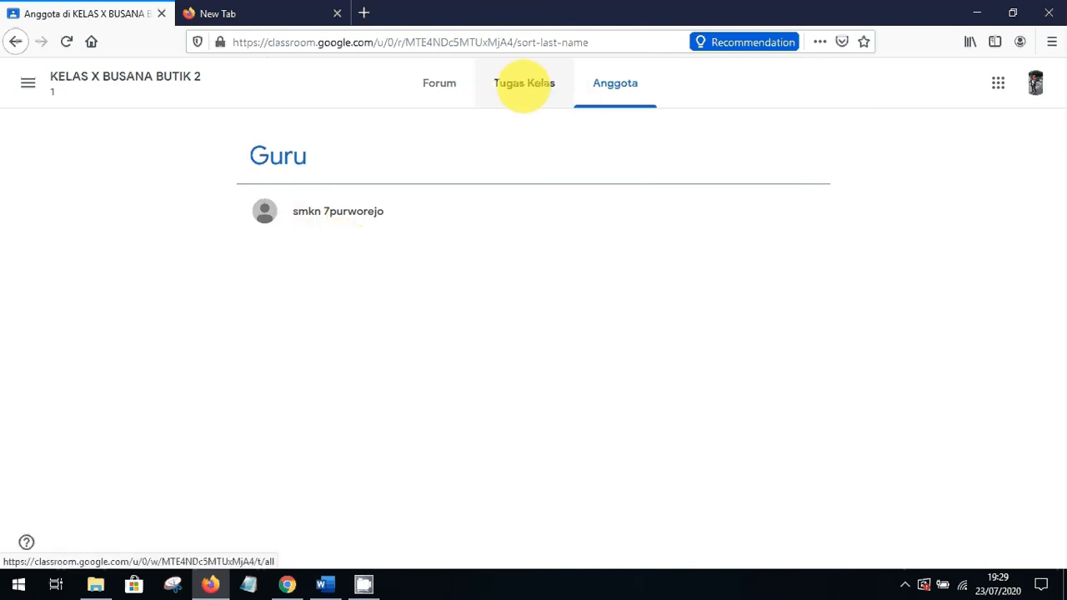
left_click(523, 84)
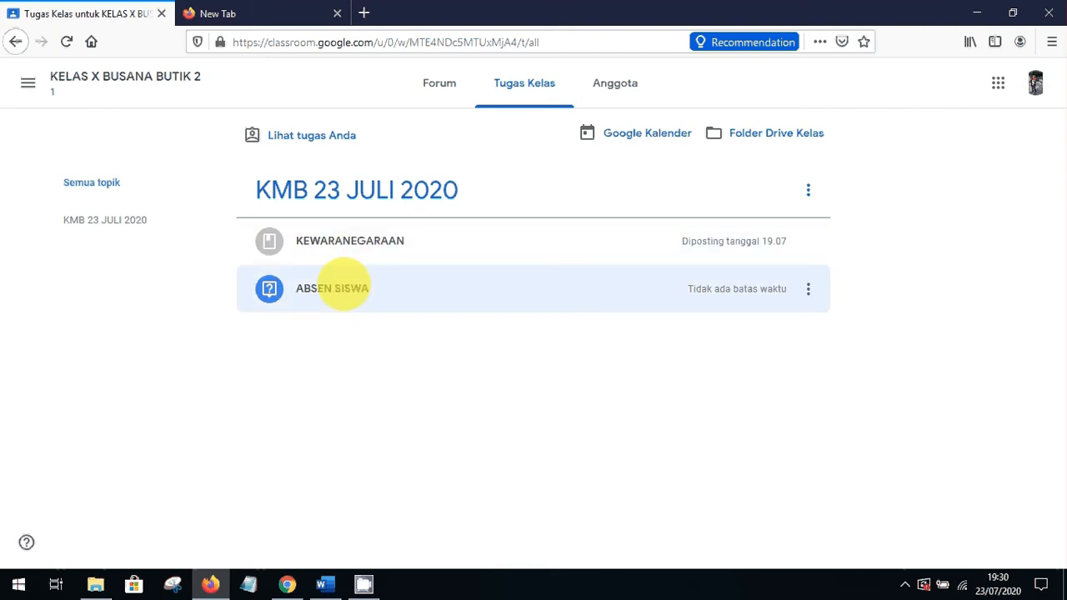
Answer the ABSEN SISWA question with HADIR and confirm the submission with Serahkan
left_click(342, 288)
left_click(342, 288)
left_click(342, 288)
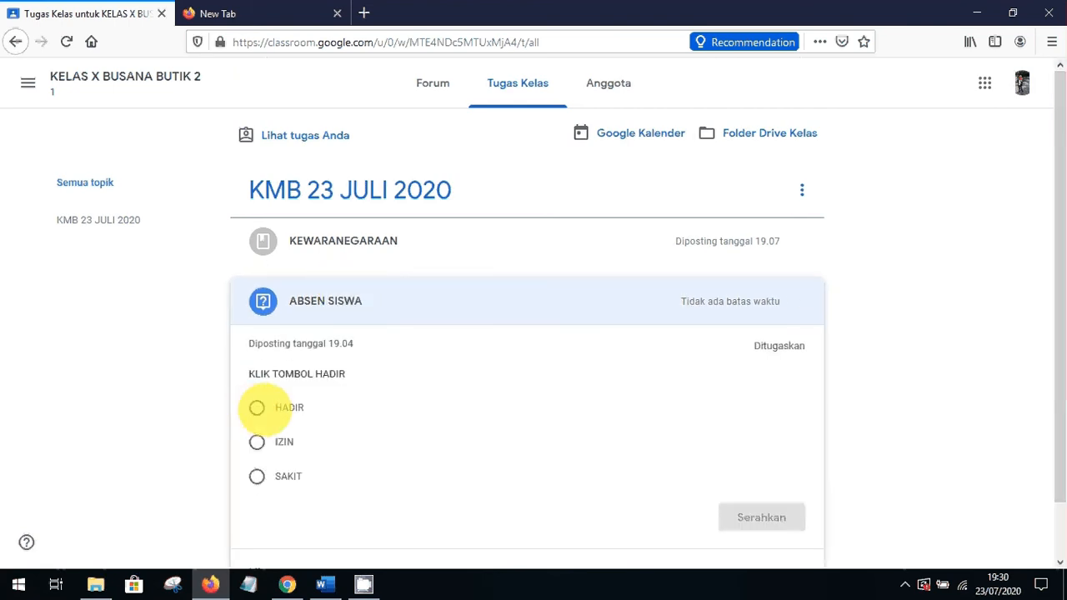
left_click(257, 407)
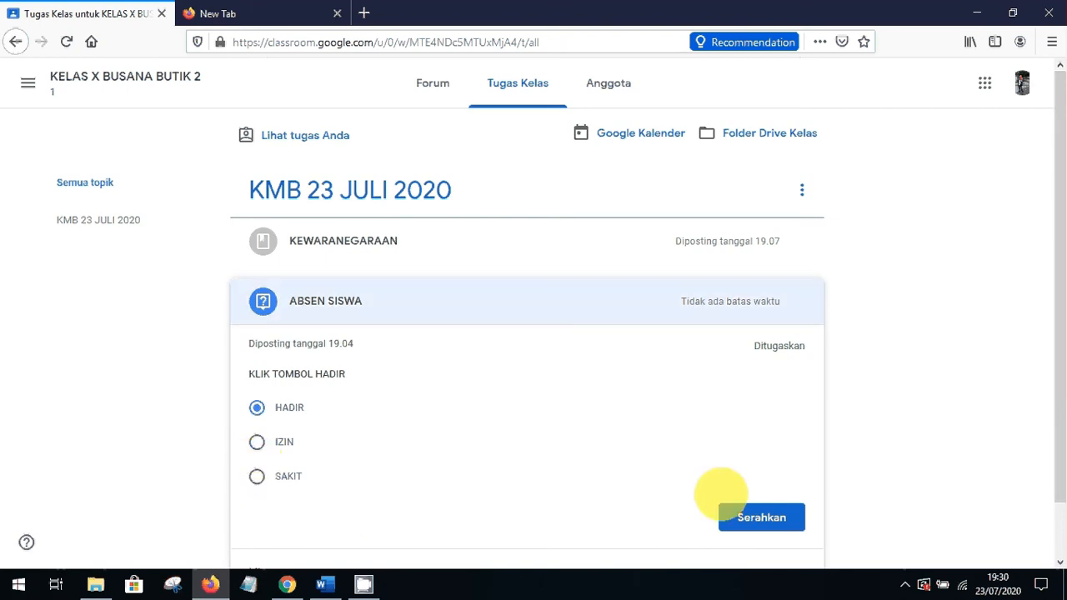
left_click(747, 516)
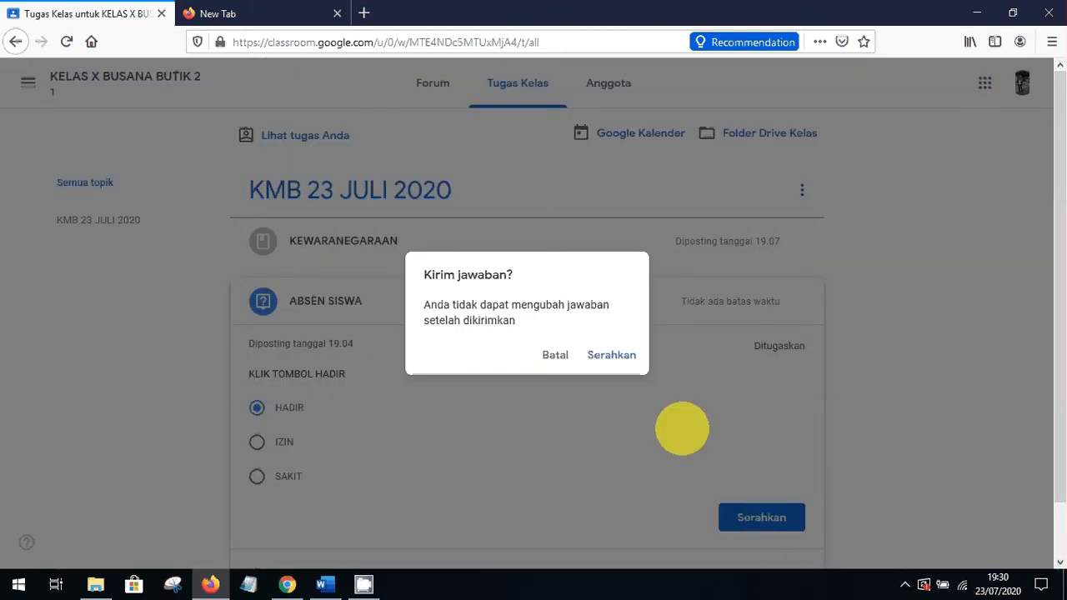
left_click(609, 352)
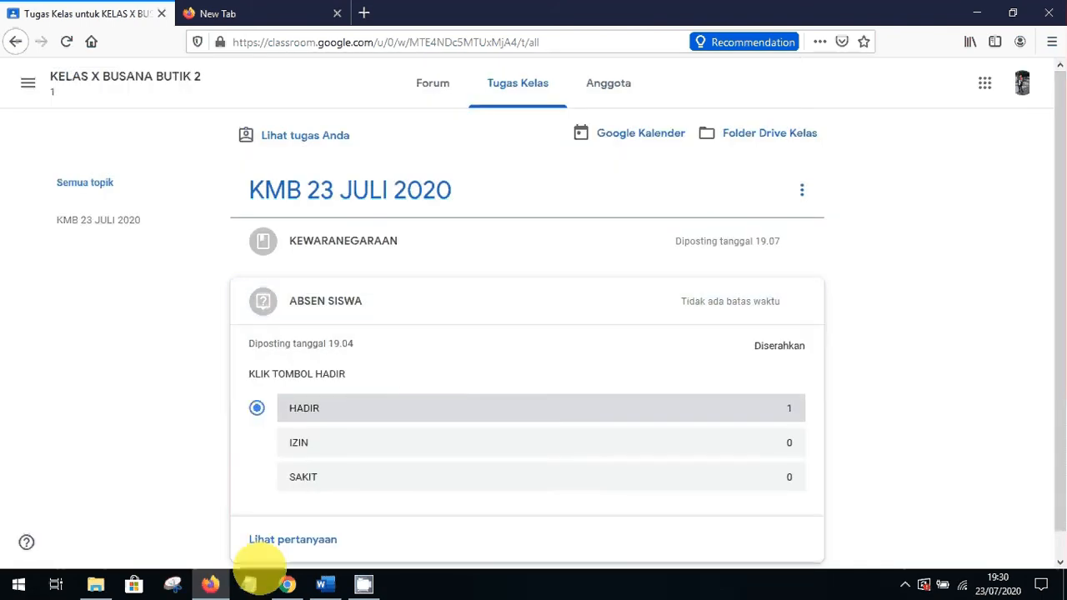
In the teacher's Chrome window, close the class-code popup and scroll through Tugas Kelas
left_click(287, 583)
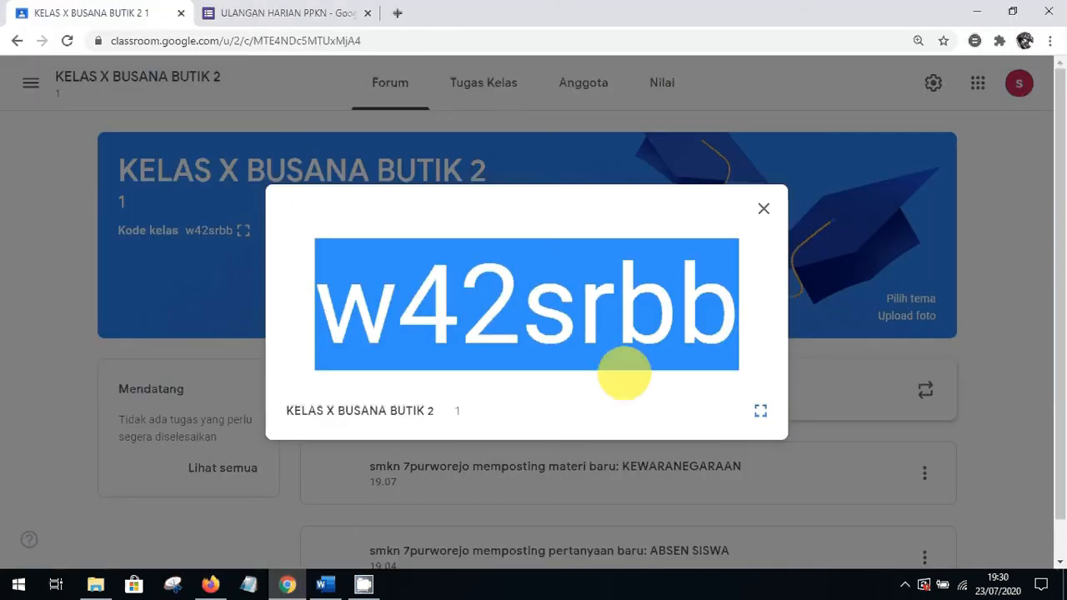
left_click(763, 208)
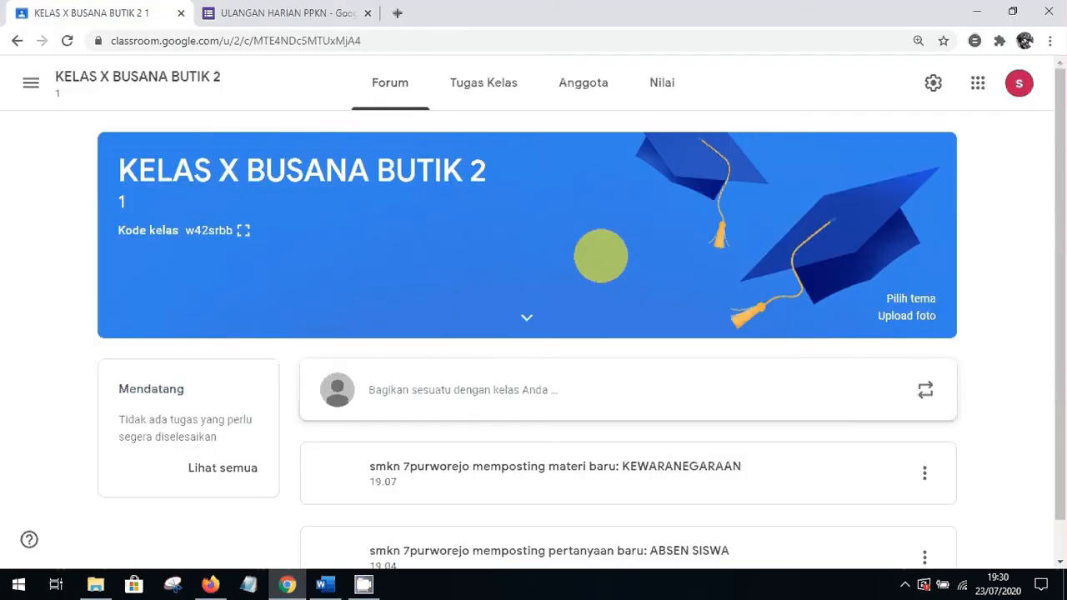
left_click(468, 81)
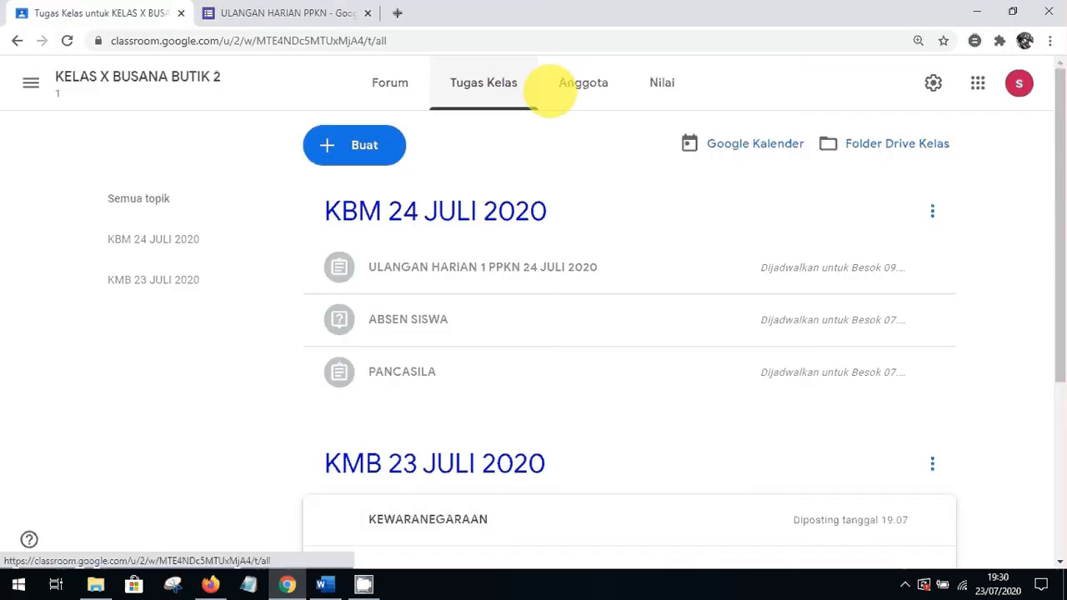
scroll(1051, 171, "down", 2)
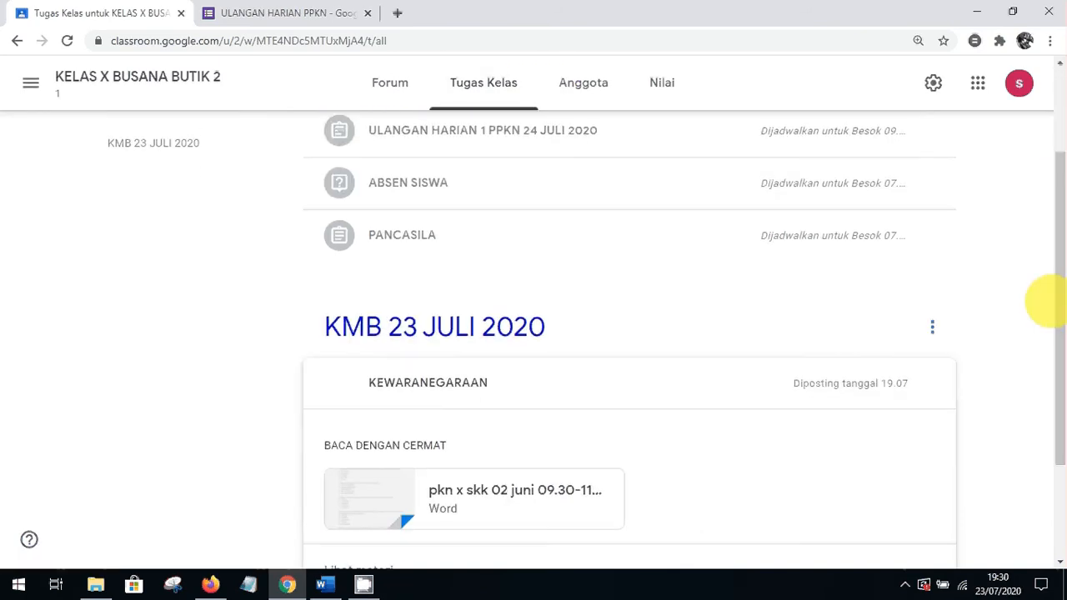
scroll(1058, 321, "down", 1)
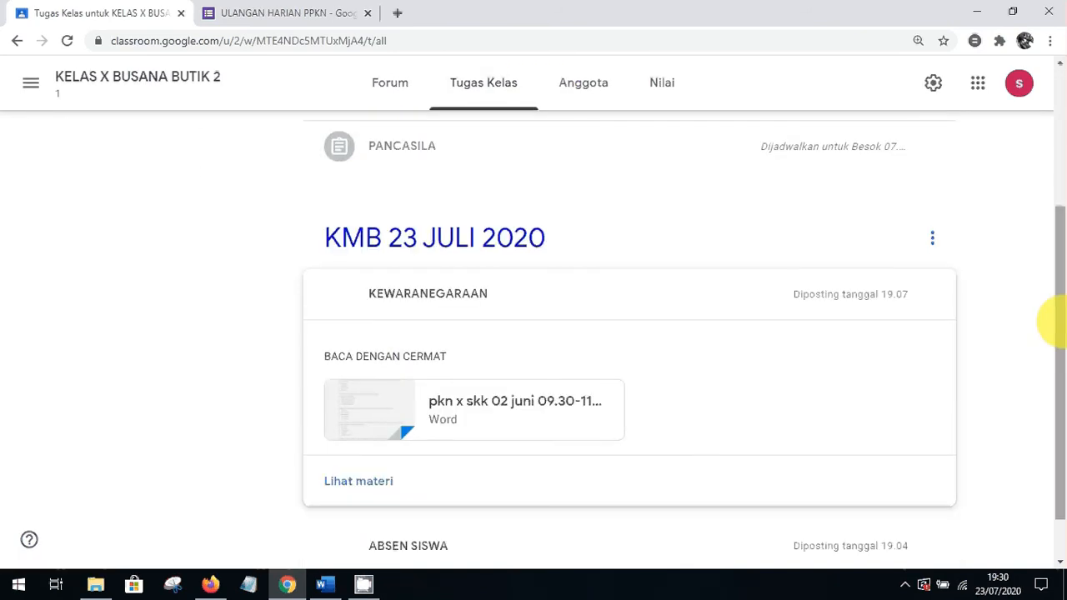
scroll(1051, 342, "down", 1)
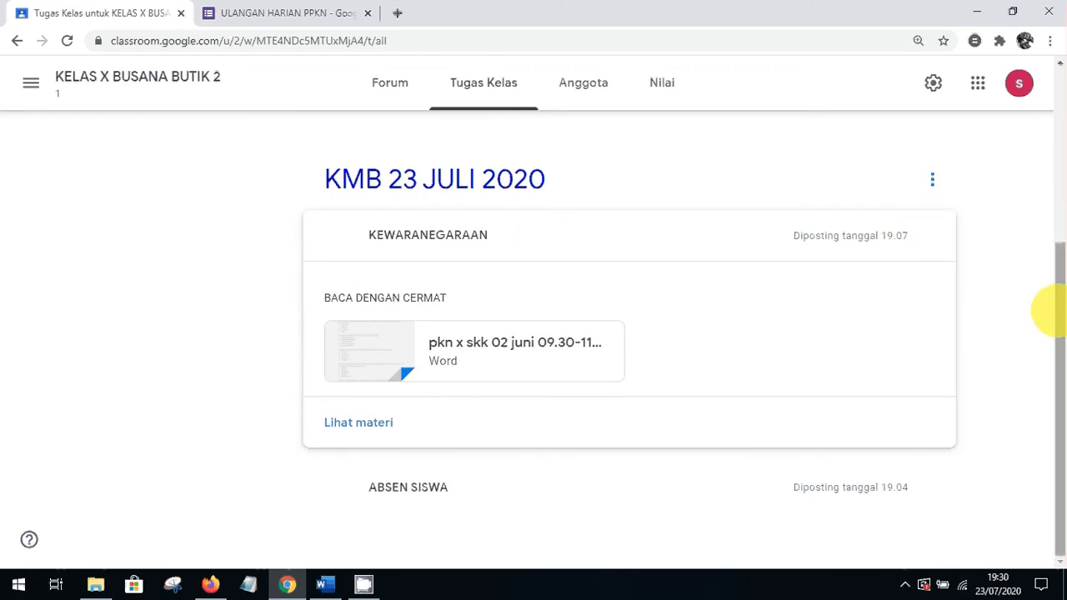
left_click_drag(1055, 310, 1048, 191)
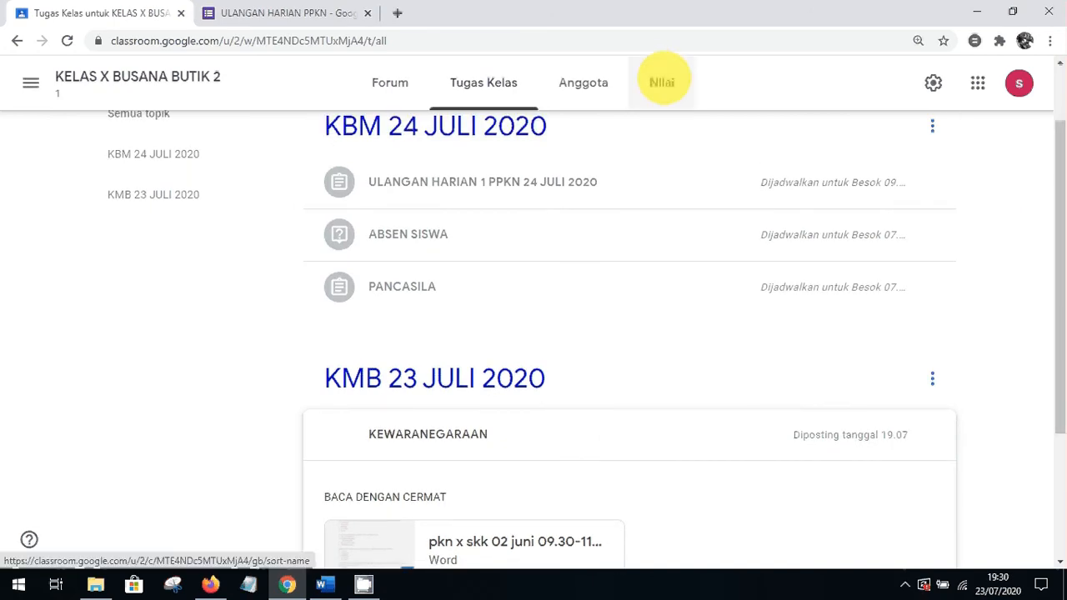
Check the Nilai gradebook for the student's submission, then go back to Tugas Kelas
left_click(663, 82)
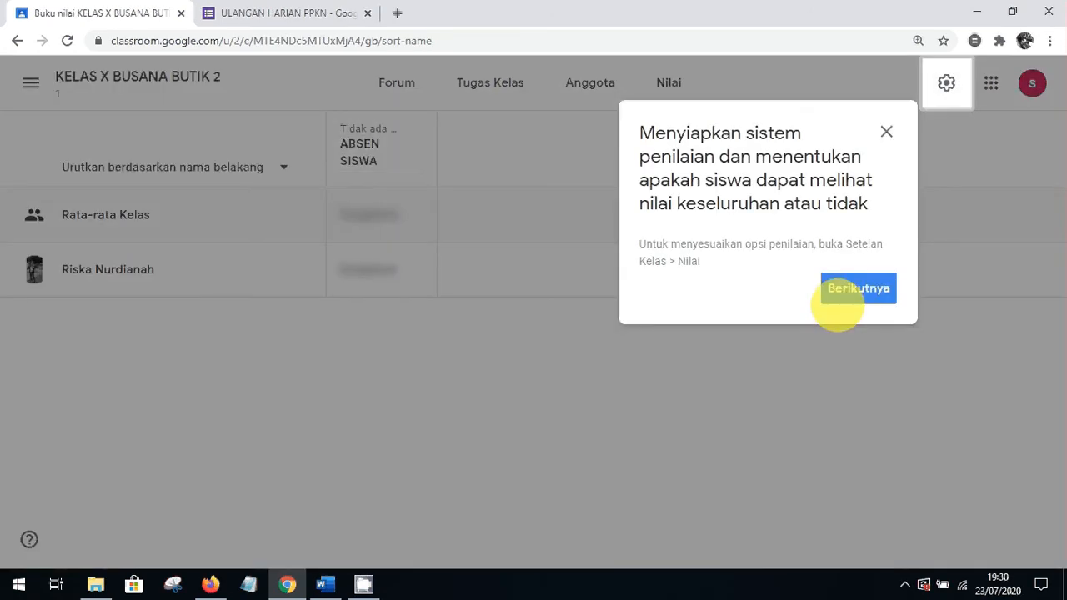
left_click(886, 132)
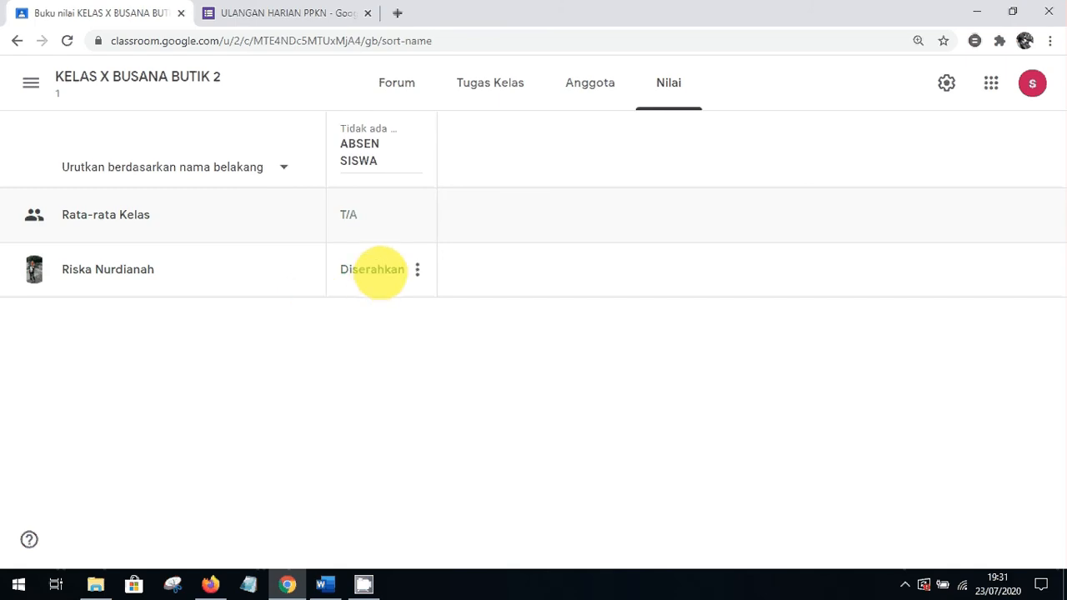
left_click(484, 82)
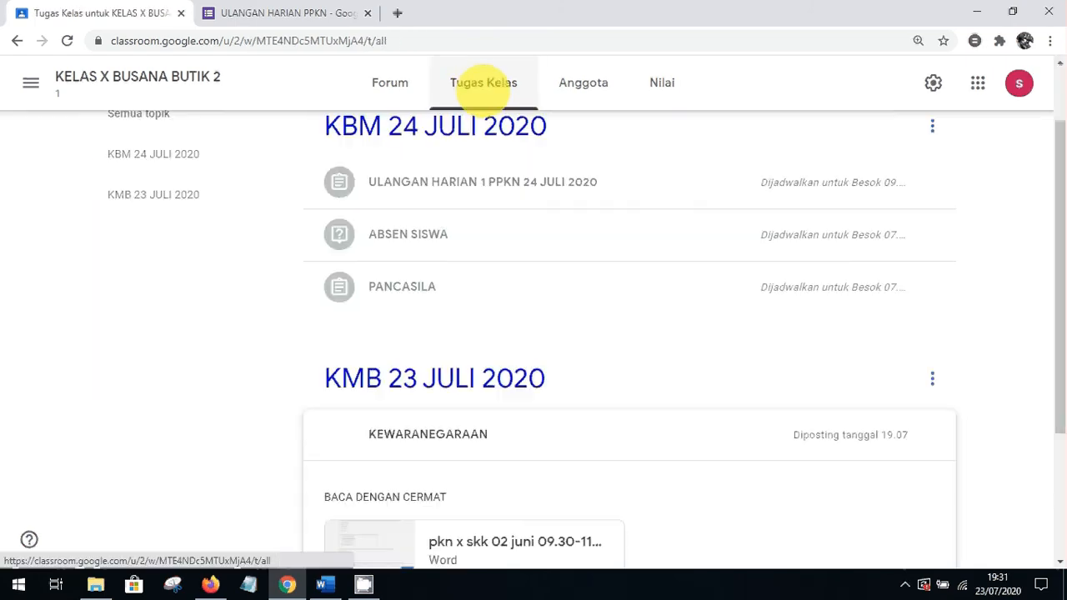
Re-save the KEWARANEGARAAN material through Edit and Simpan, then switch to the student's Firefox window
left_click_drag(1058, 345, 1060, 406)
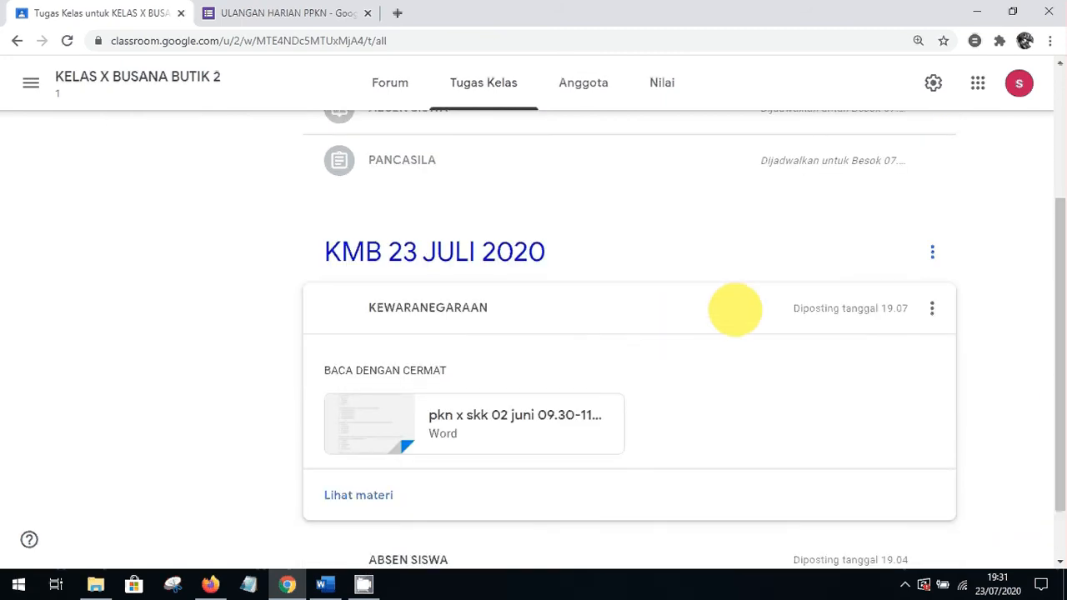
left_click(932, 308)
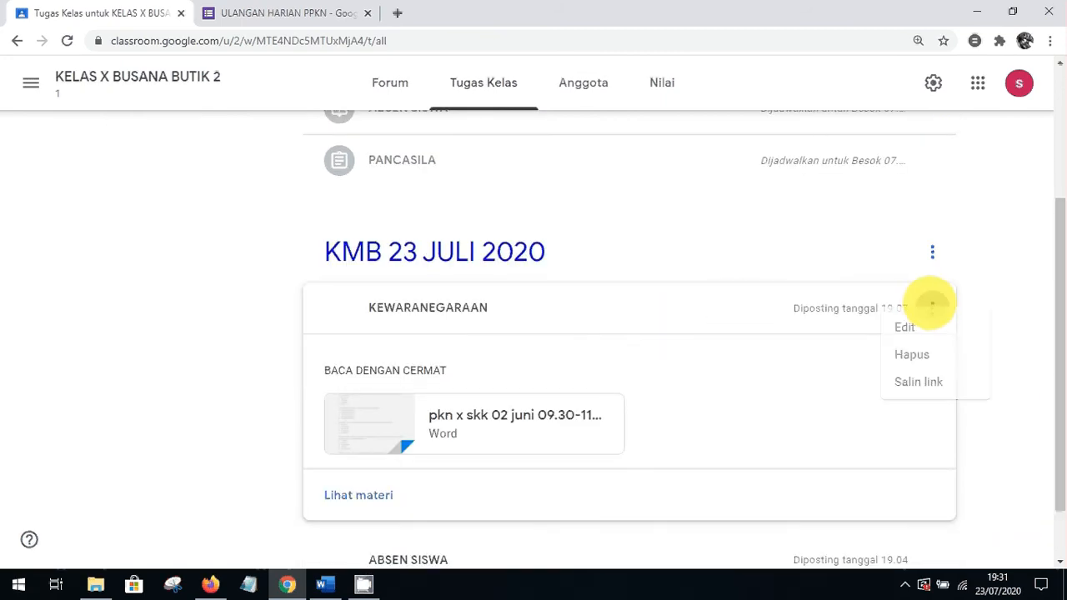
left_click(867, 344)
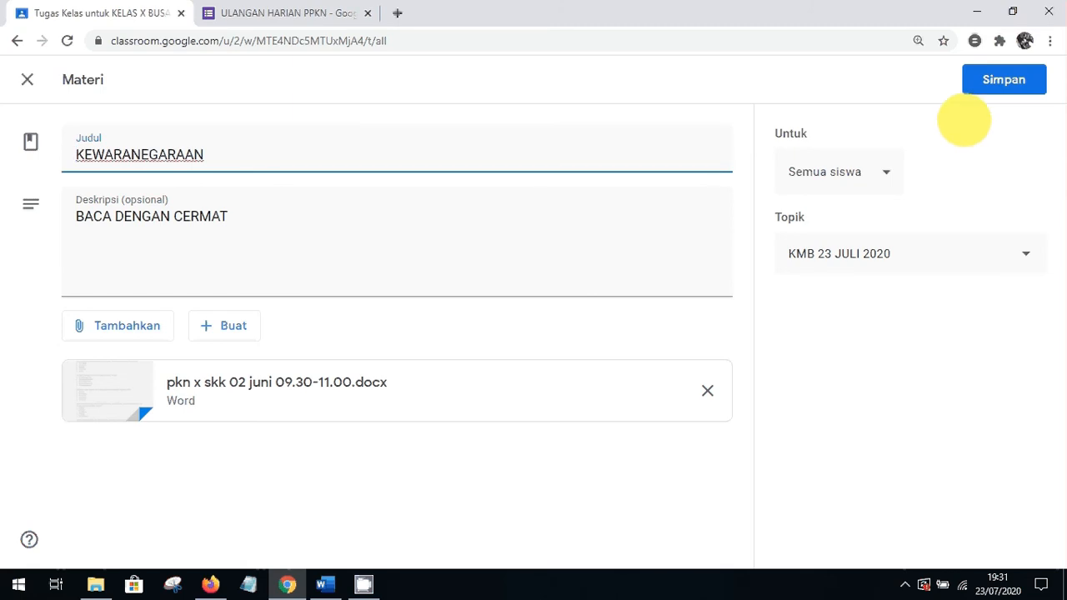
left_click(1004, 79)
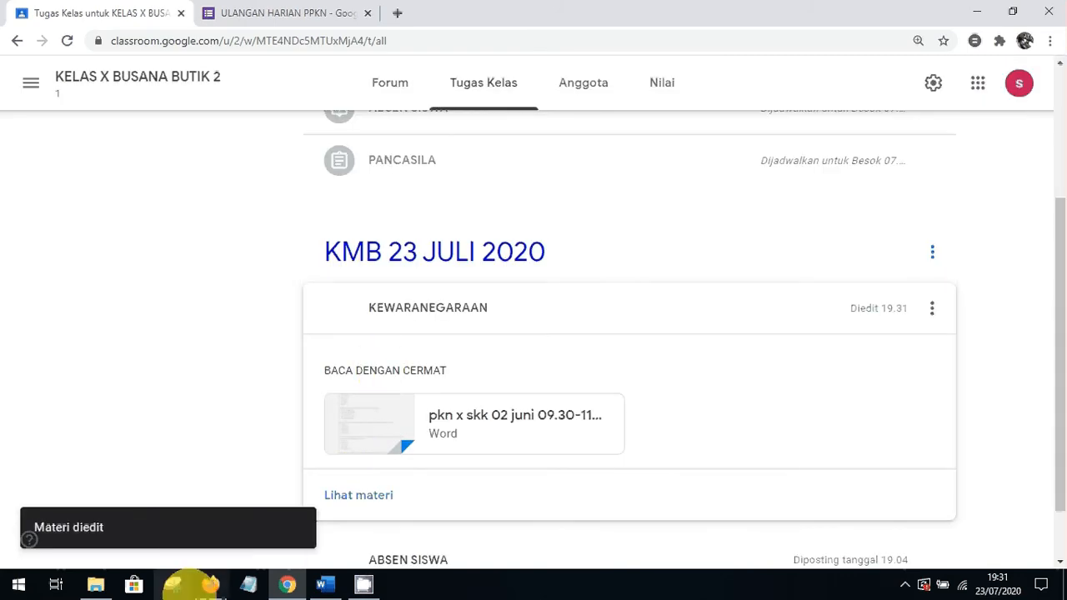
left_click(210, 583)
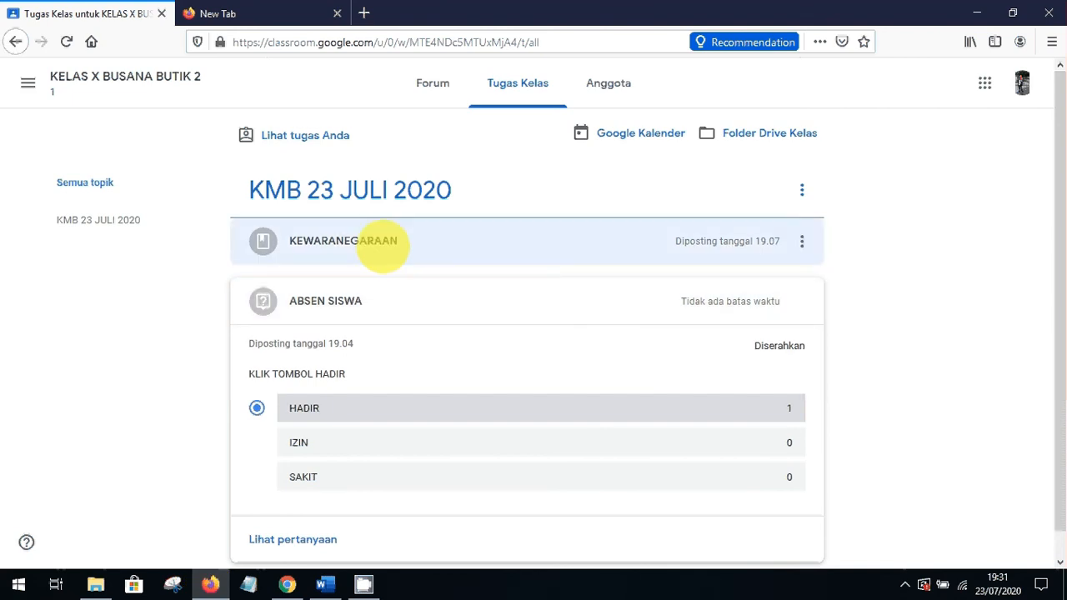
As the student, open KEWARANEGARAAN and read through its attached Word document
left_click(382, 245)
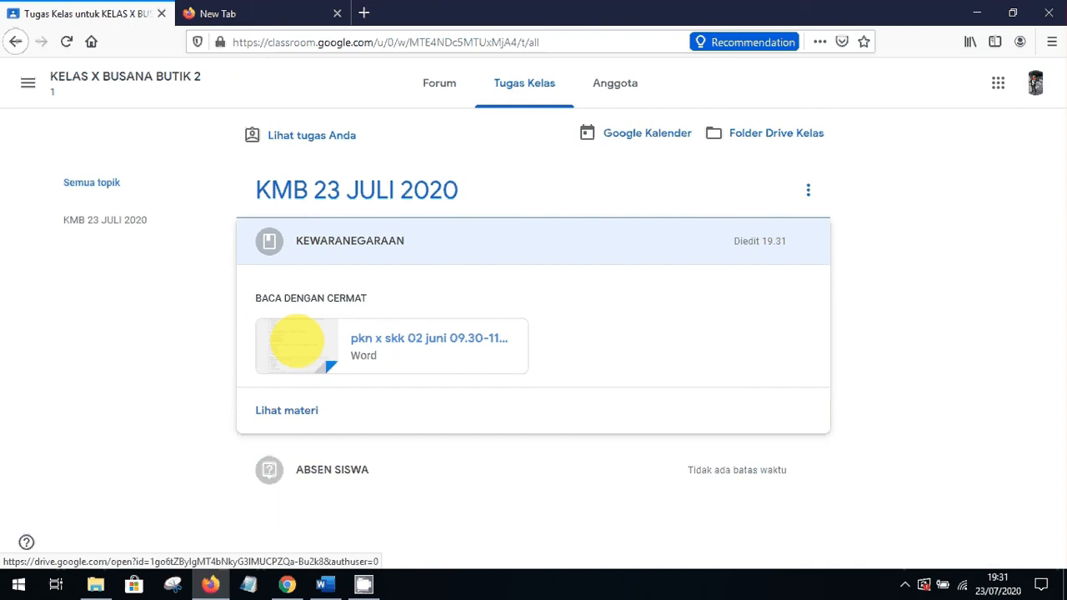
left_click(297, 342)
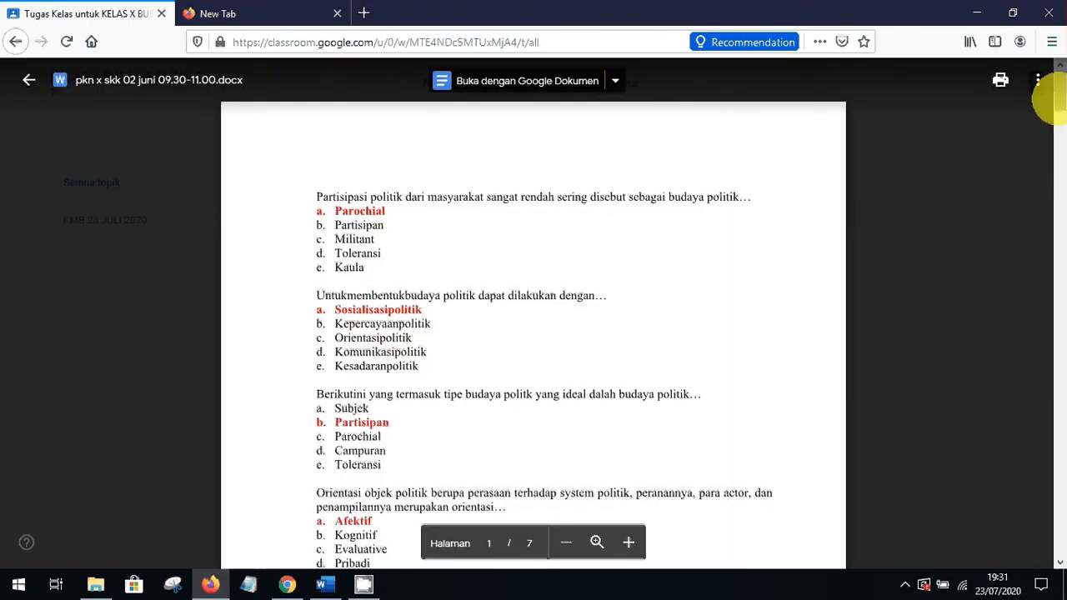
left_click_drag(1055, 101, 1056, 162)
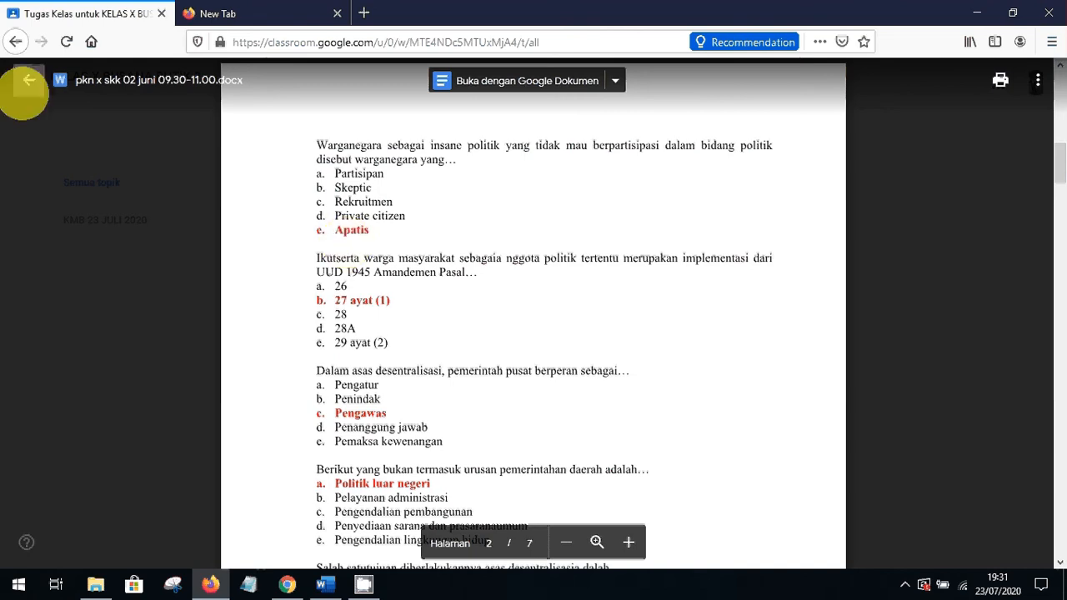
left_click(27, 81)
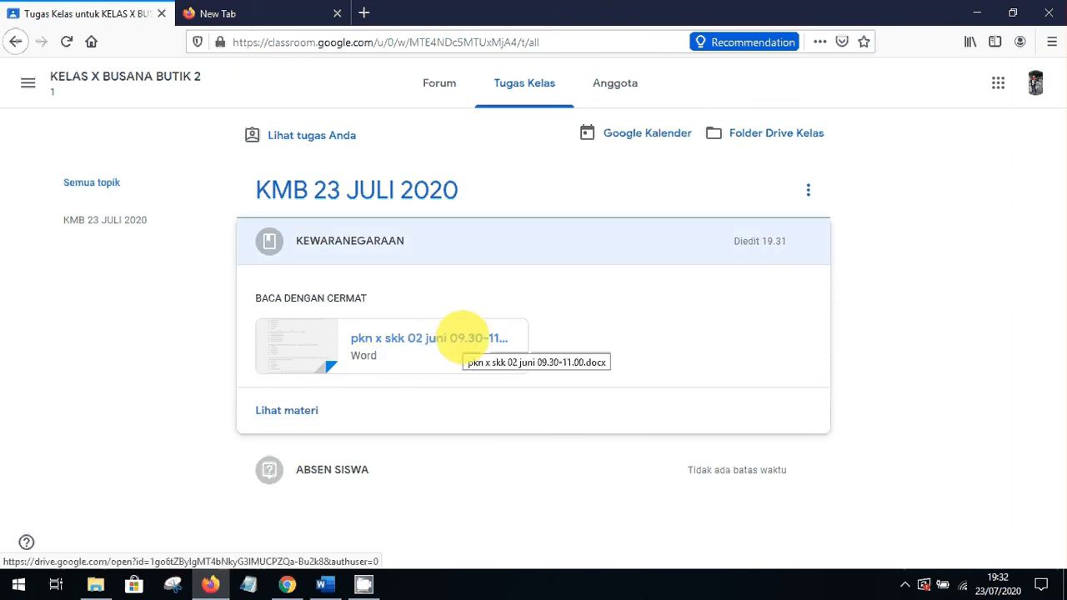
left_click_drag(1061, 228, 1057, 218)
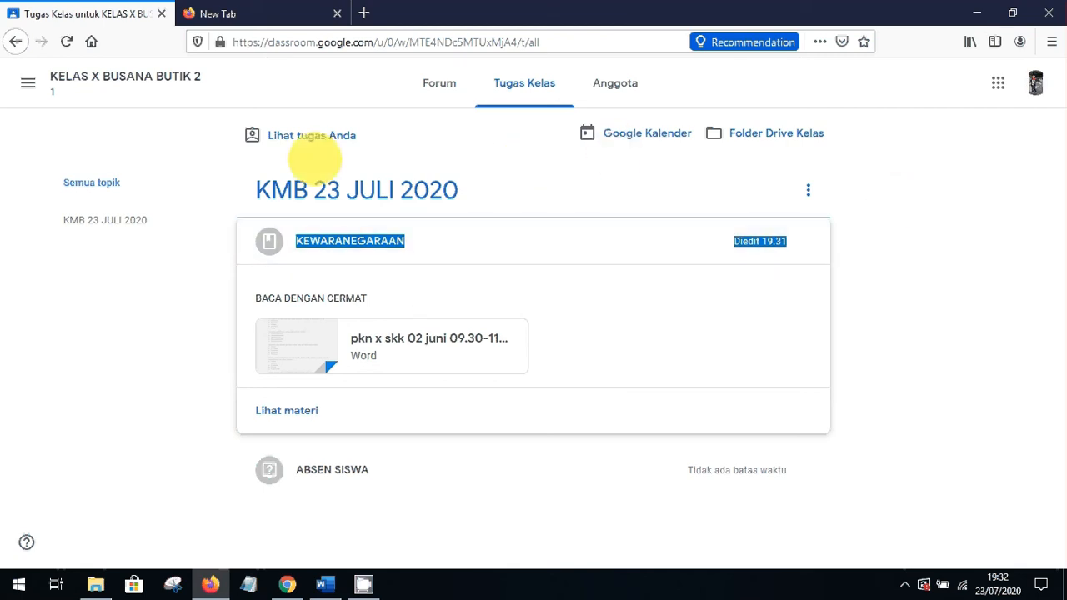
left_click(209, 200)
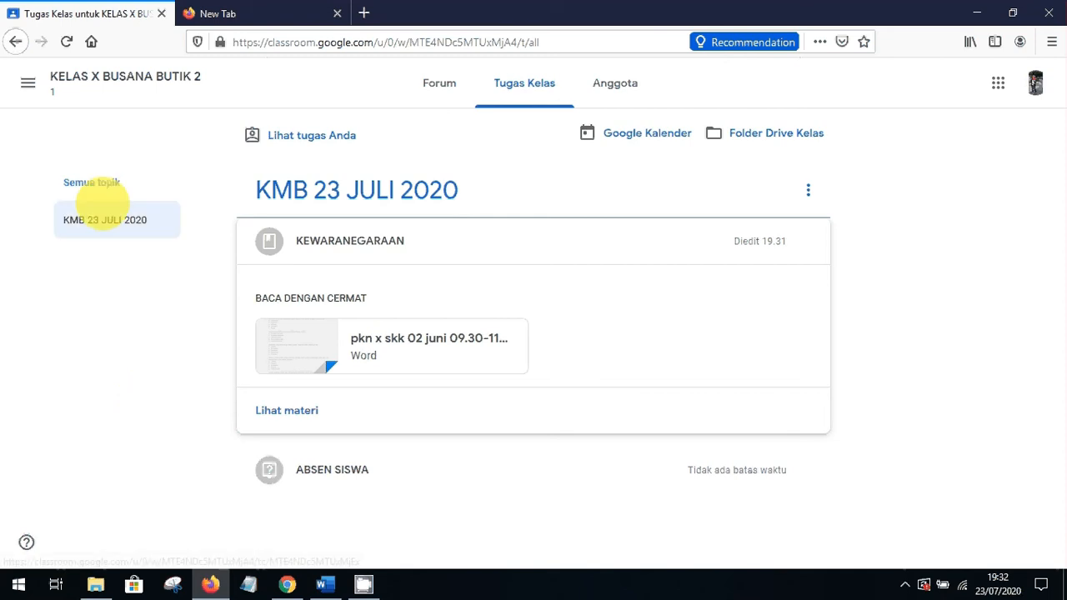
Return to the teacher's Chrome window and scroll to the top of Tugas Kelas
left_click(287, 584)
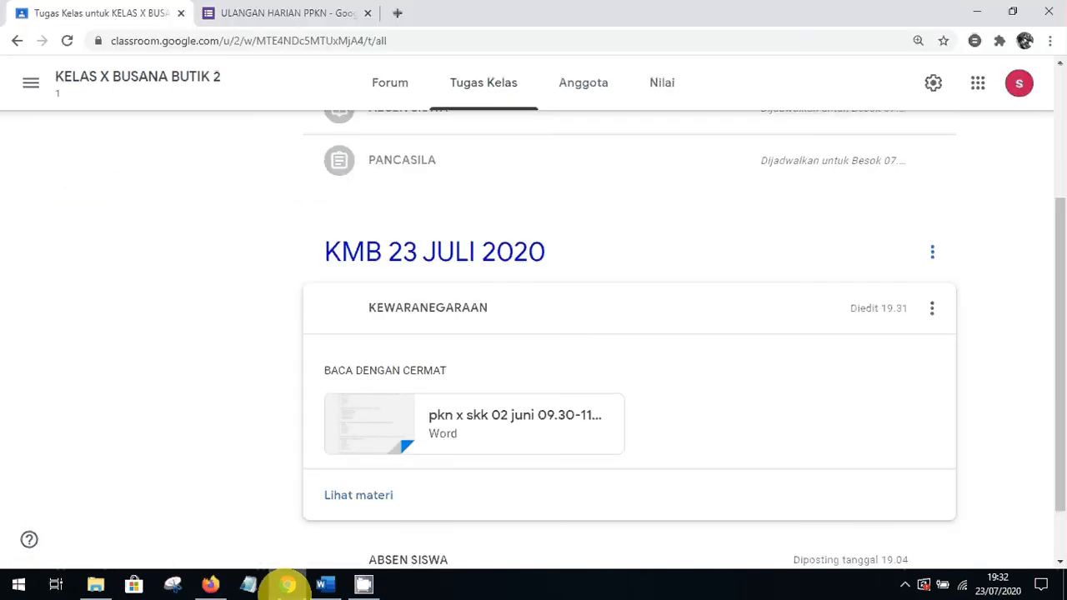
scroll(1059, 269, "up", 1)
scroll(1057, 251, "up", 2)
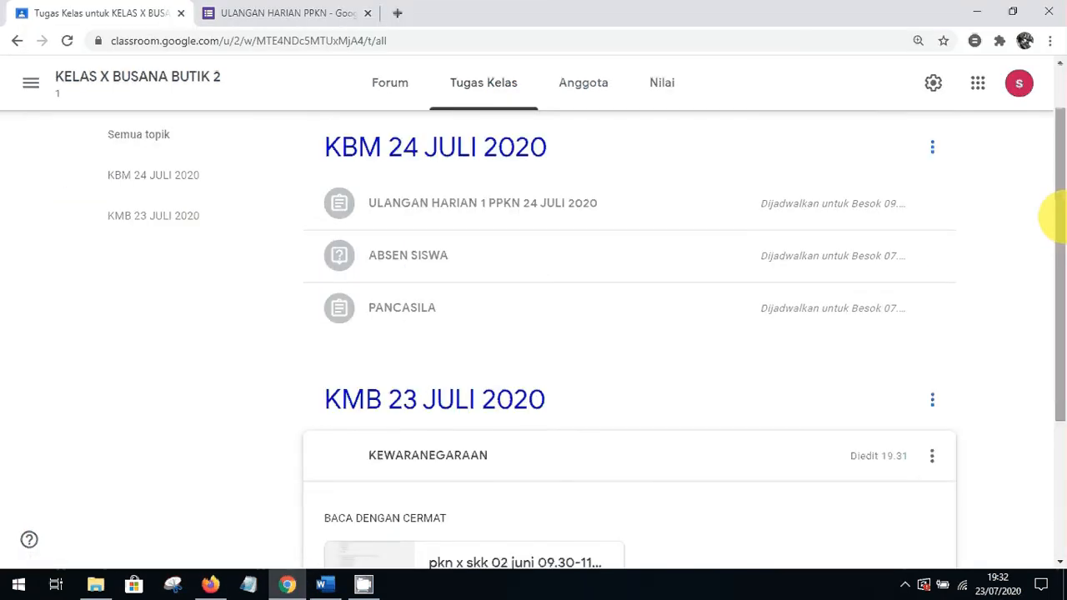
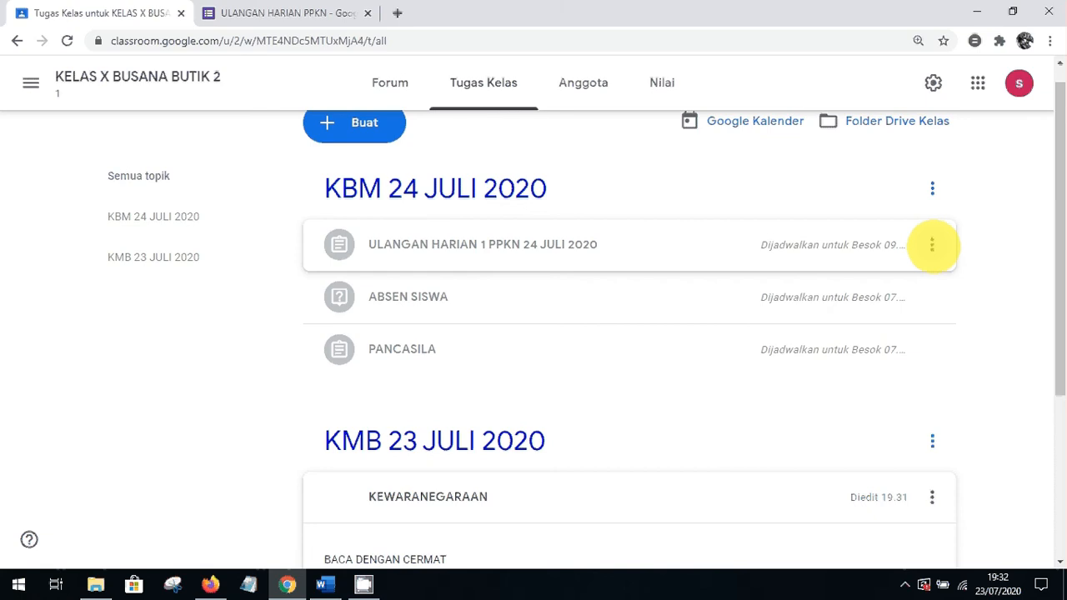
Remove the 'Jadwalkan untuk' schedule from the ULANGAN HARIAN 1 PPKN quiz and assign it immediately
left_click(933, 245)
left_click(867, 283)
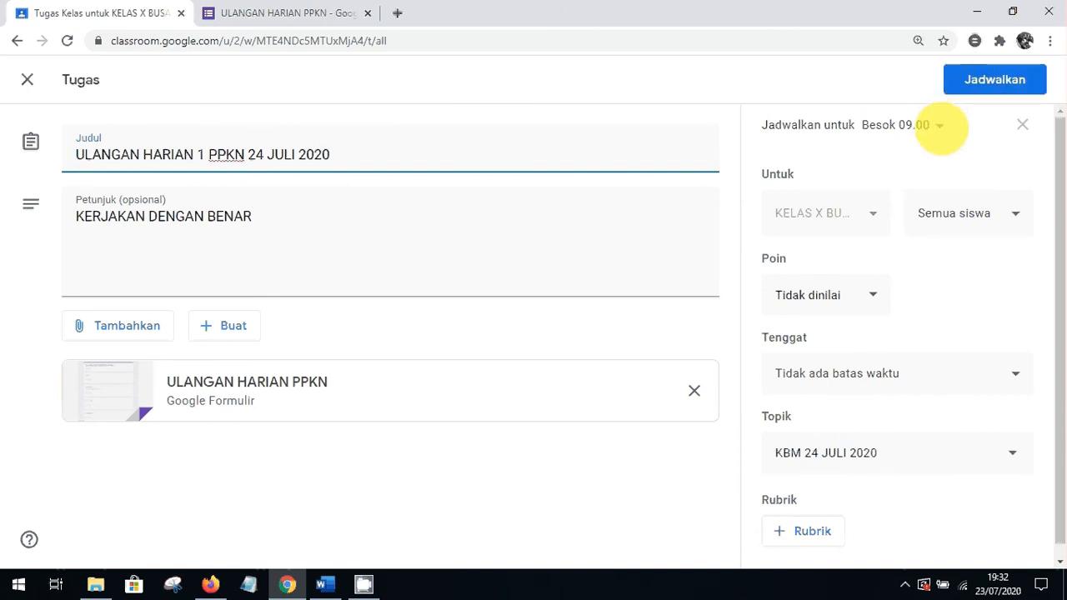
left_click(1023, 124)
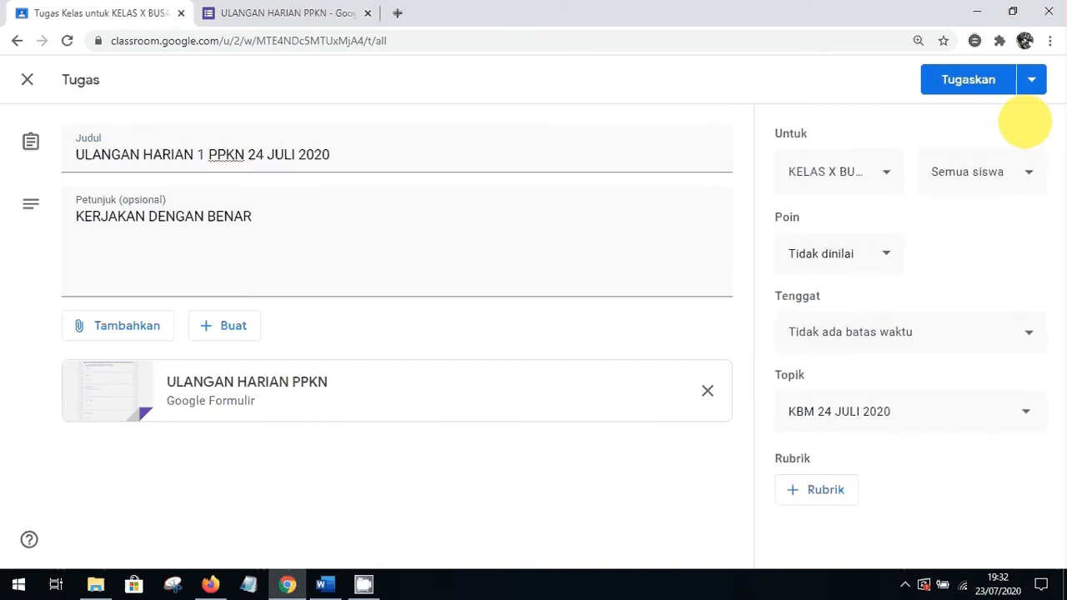
left_click(969, 79)
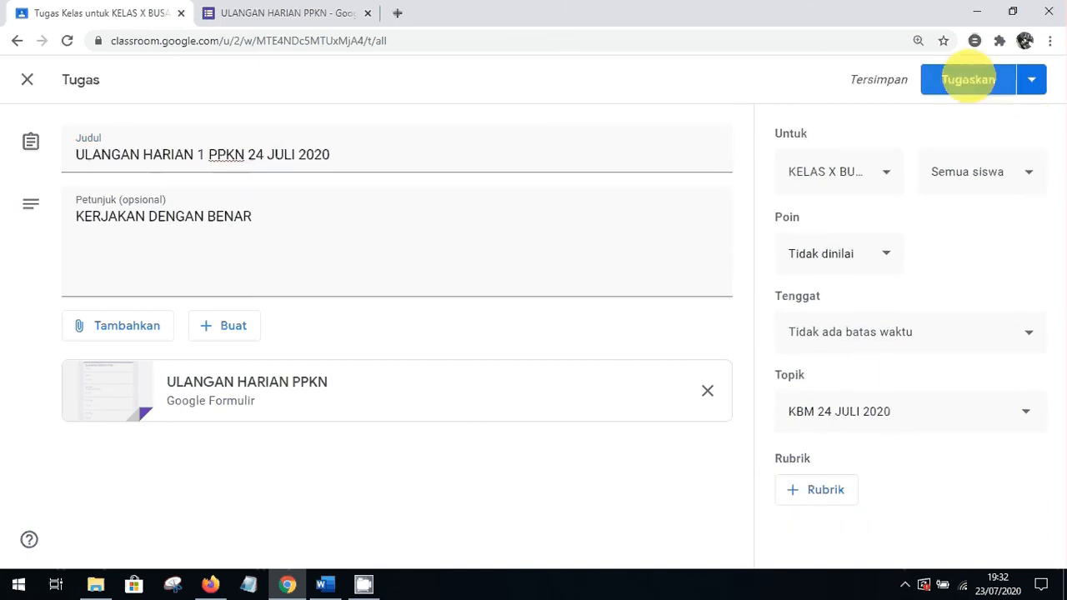
left_click(969, 80)
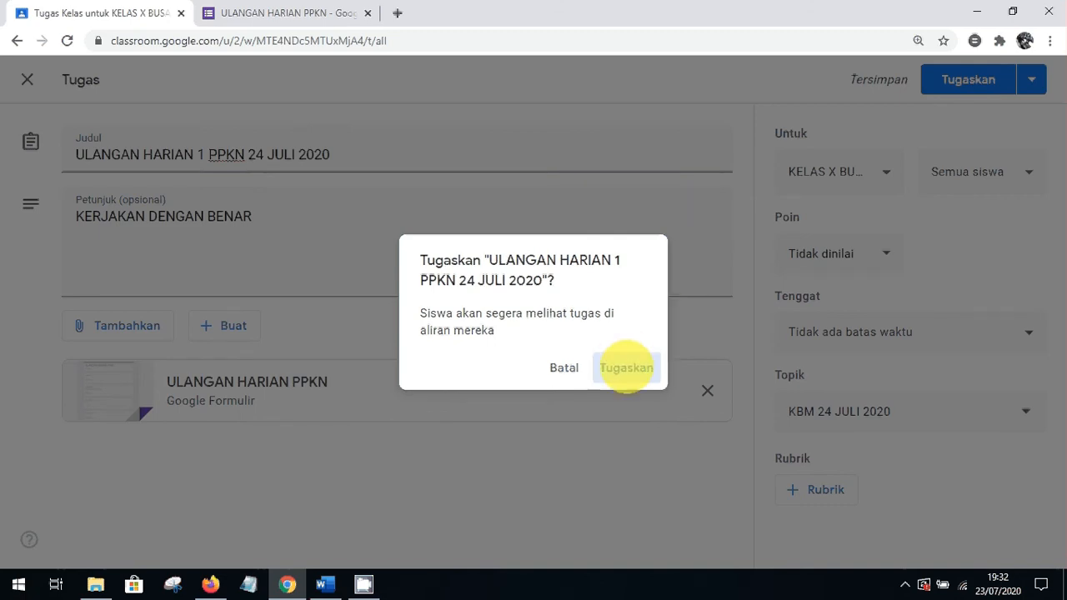
left_click(626, 368)
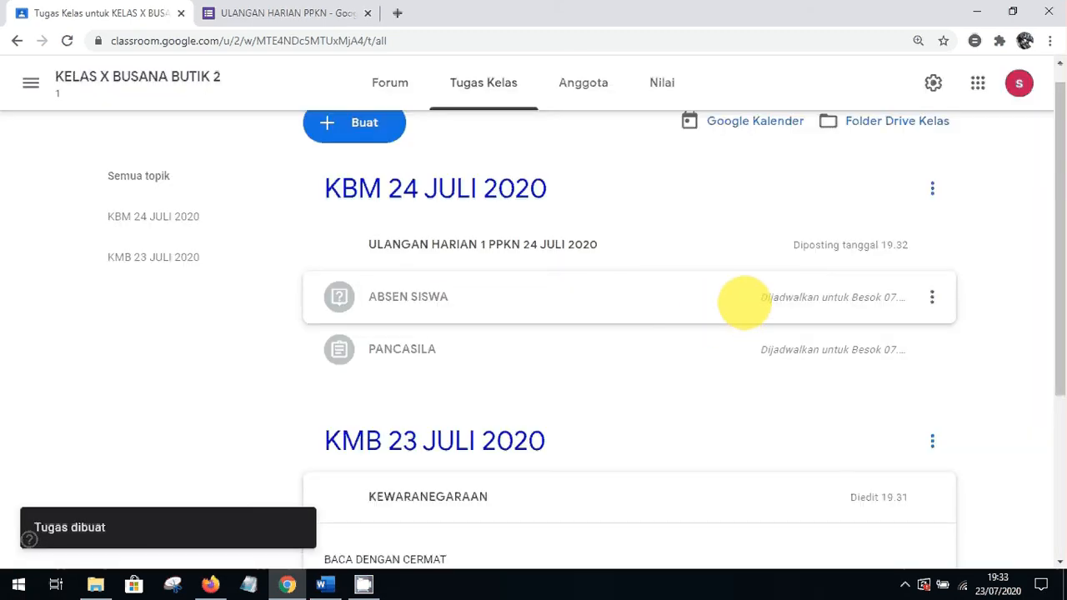
left_click(932, 298)
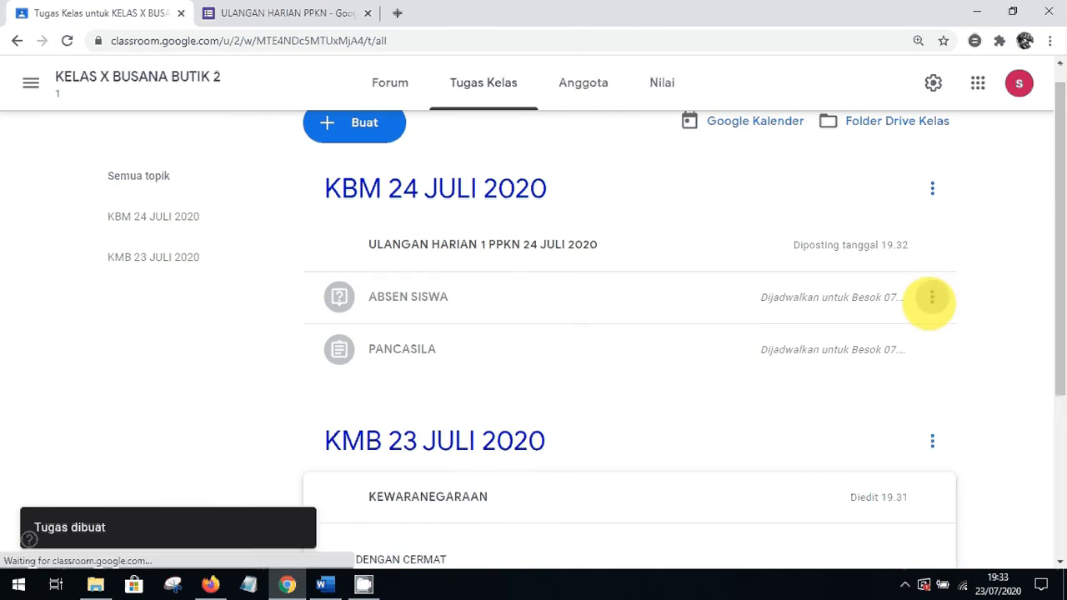
Drop the schedule from the ABSEN SISWA question and post it to the class now
left_click(884, 333)
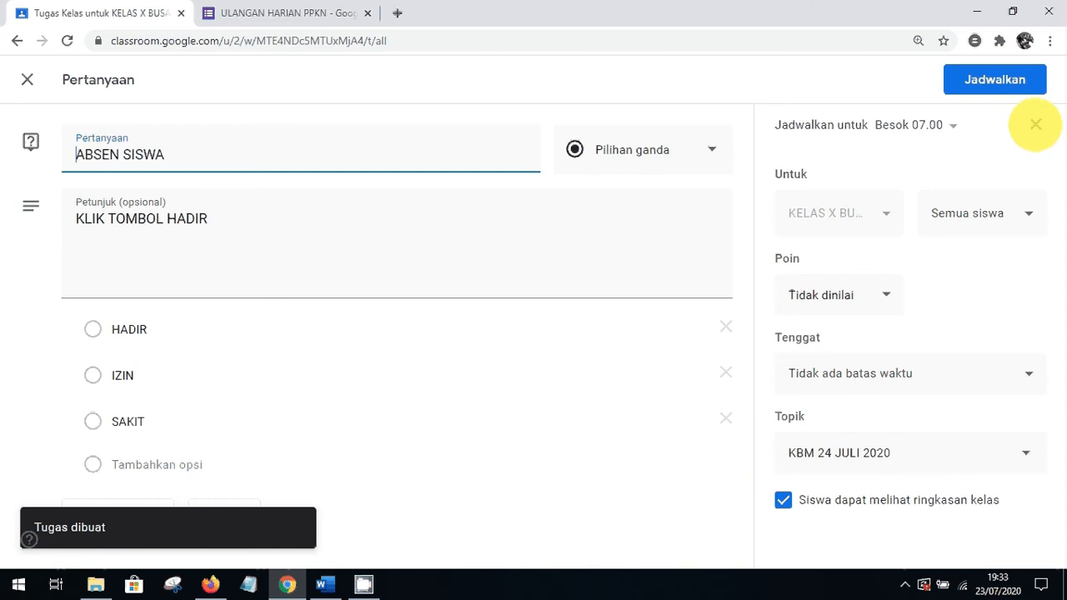
left_click(1035, 124)
left_click(968, 79)
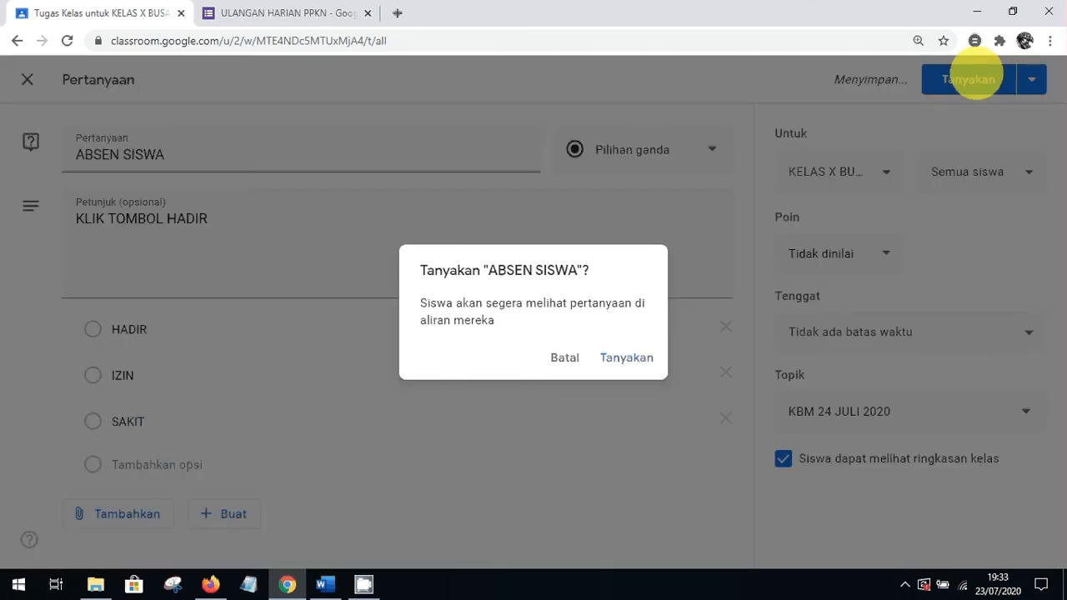
left_click(626, 358)
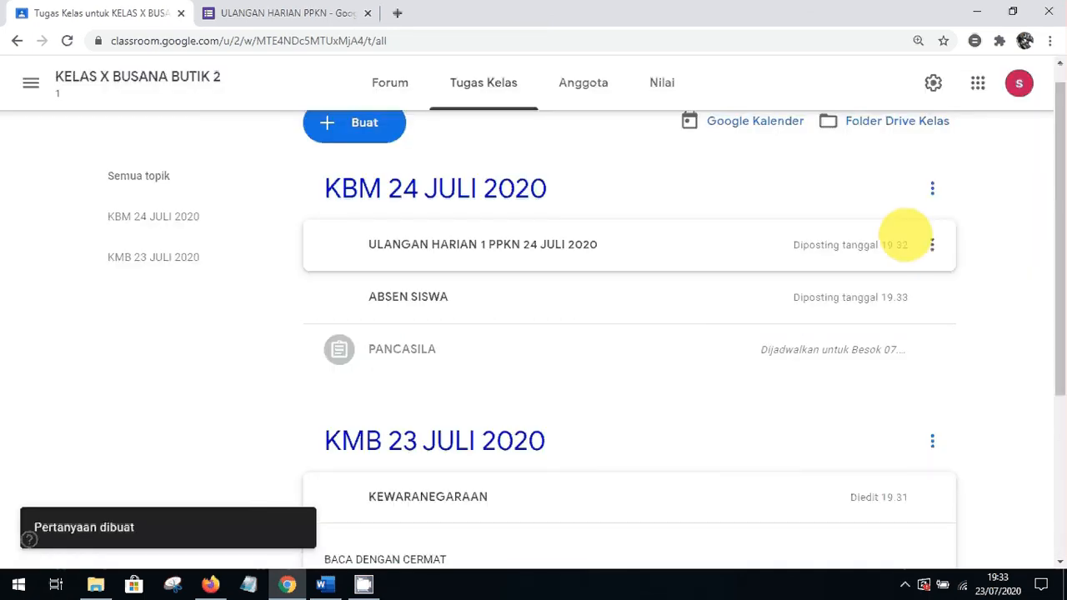
Drop the schedule from the PANCASILA assignment and assign it to the class now
left_click(932, 349)
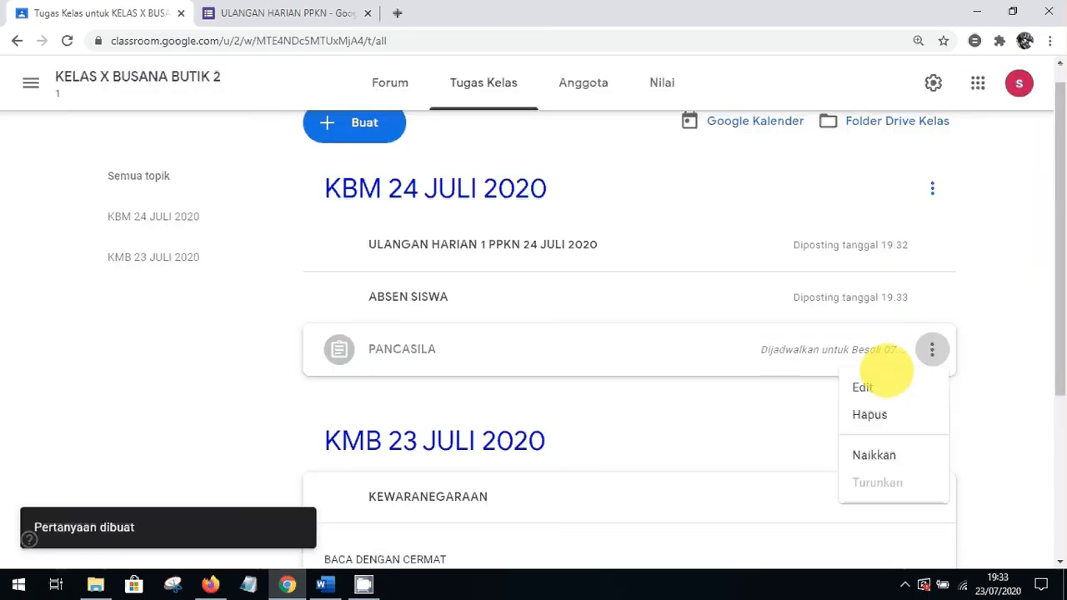
left_click(871, 386)
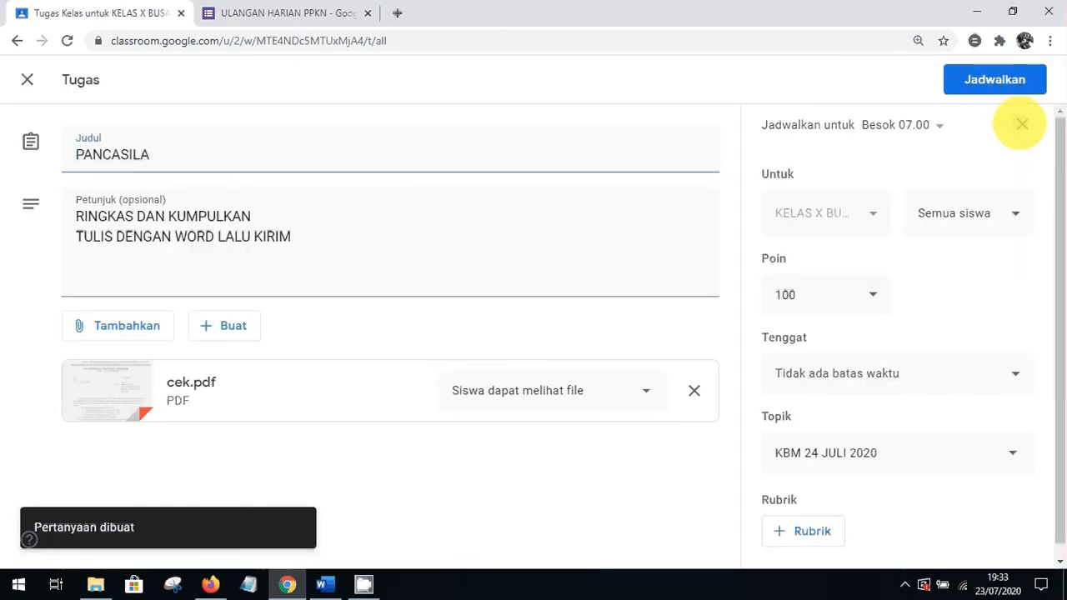
left_click(1023, 124)
left_click(959, 81)
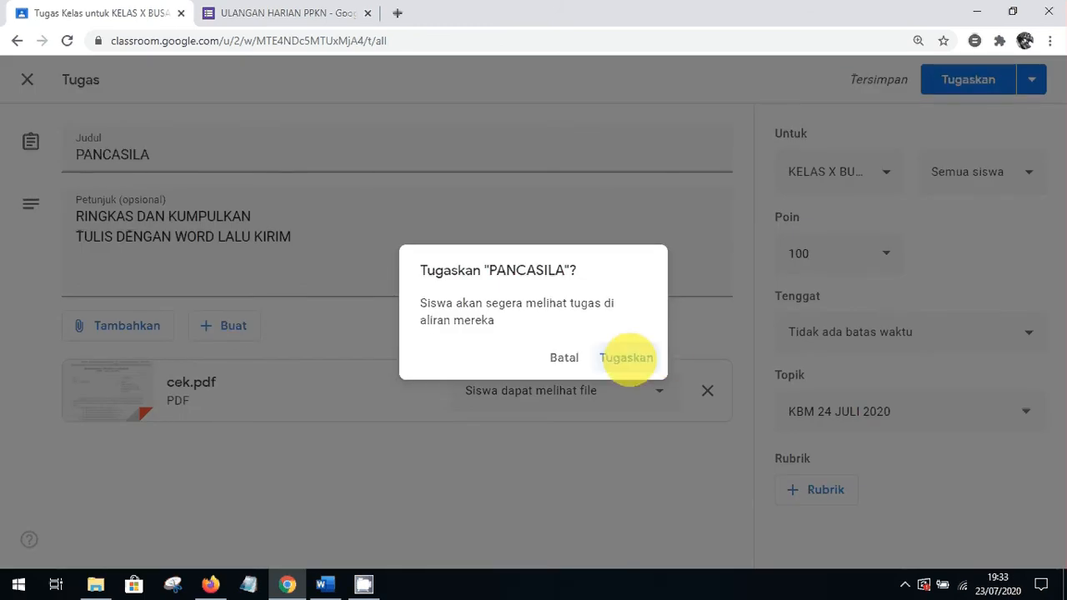
left_click(627, 358)
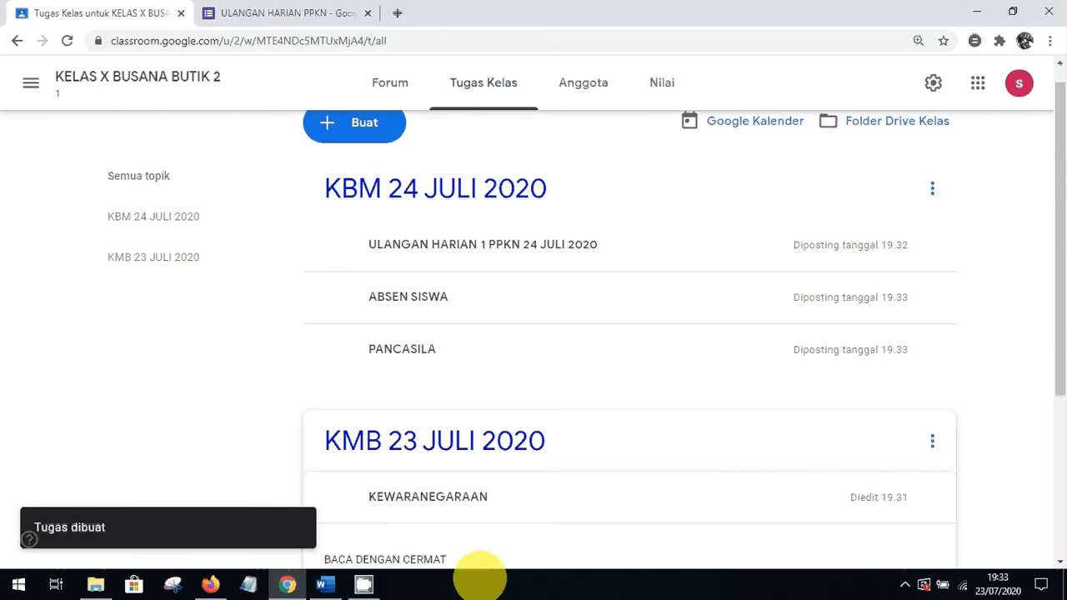
left_click_drag(1050, 370, 1051, 309)
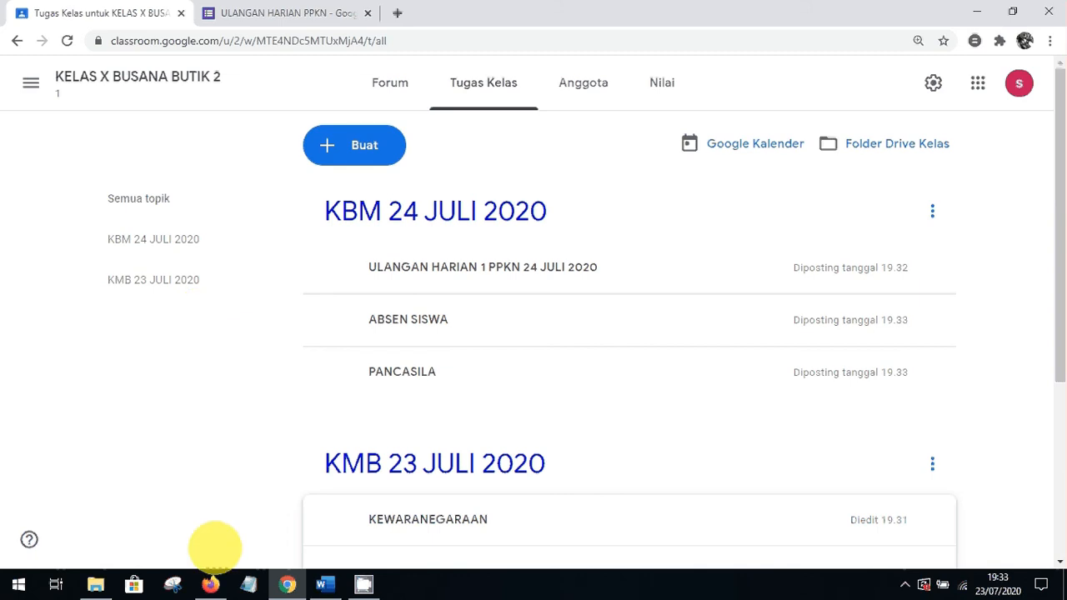
Reload the student's Tugas Kelas page in Firefox and dismiss the progress-tracking tip
left_click(210, 584)
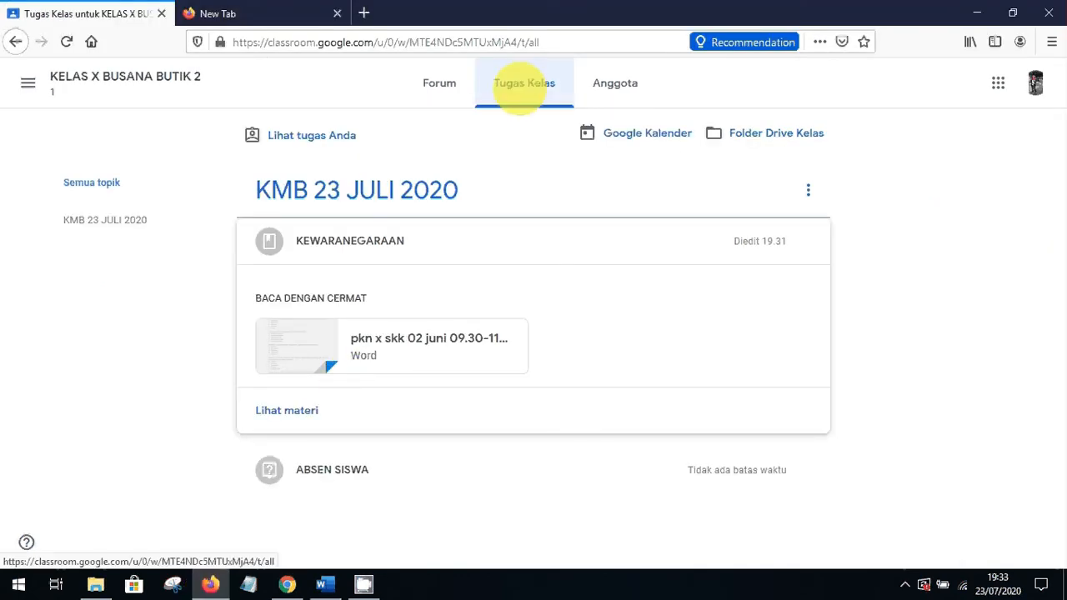
left_click(293, 41)
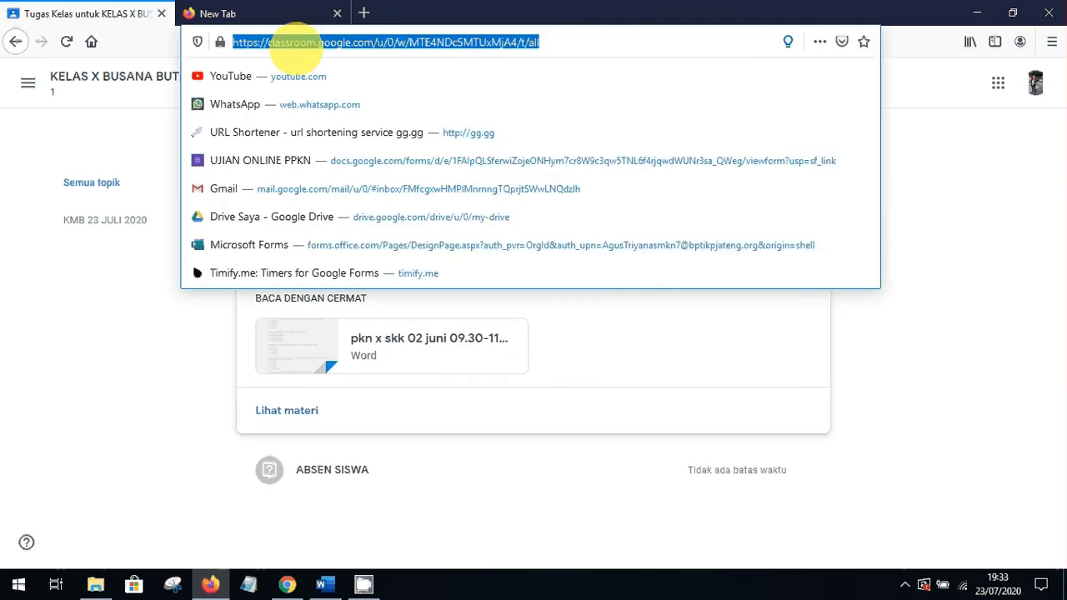
key("Return")
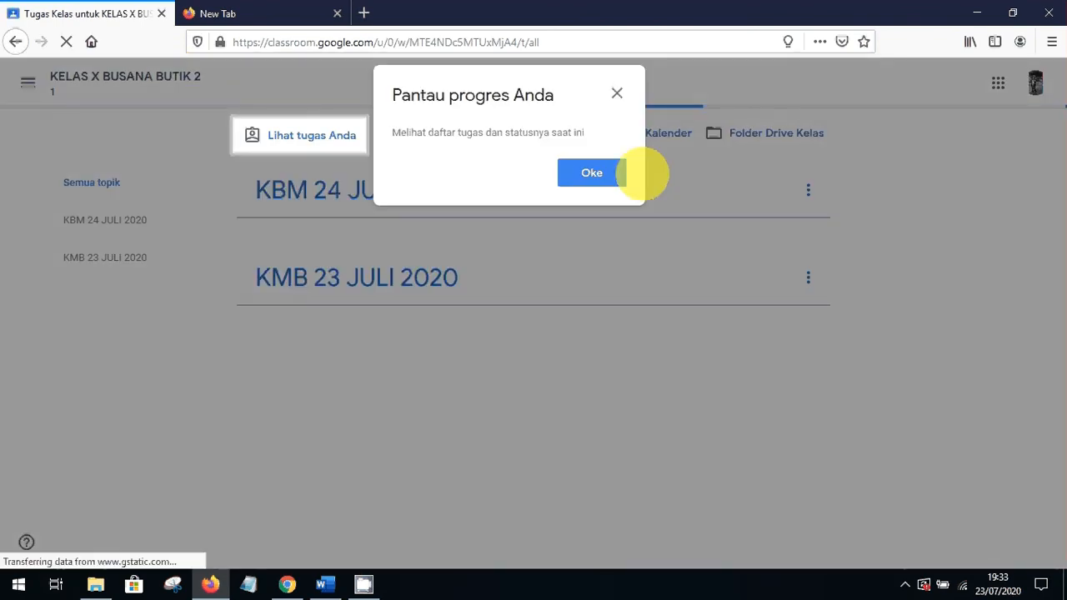
left_click(604, 175)
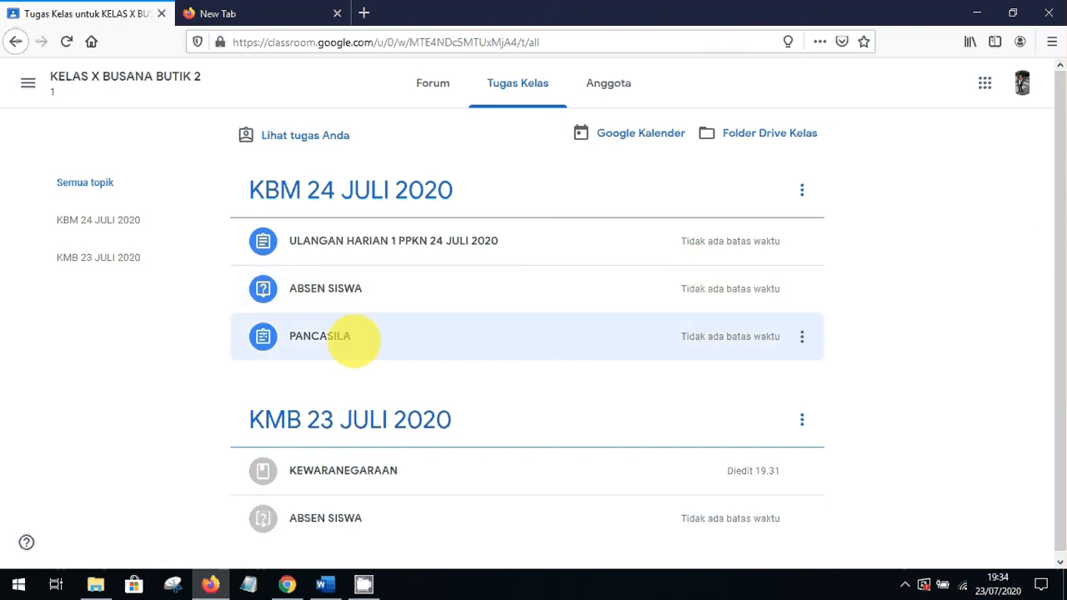
Answer ABSEN SISWA with HADIR and submit it, then expand the PANCASILA assignment details
left_click(350, 289)
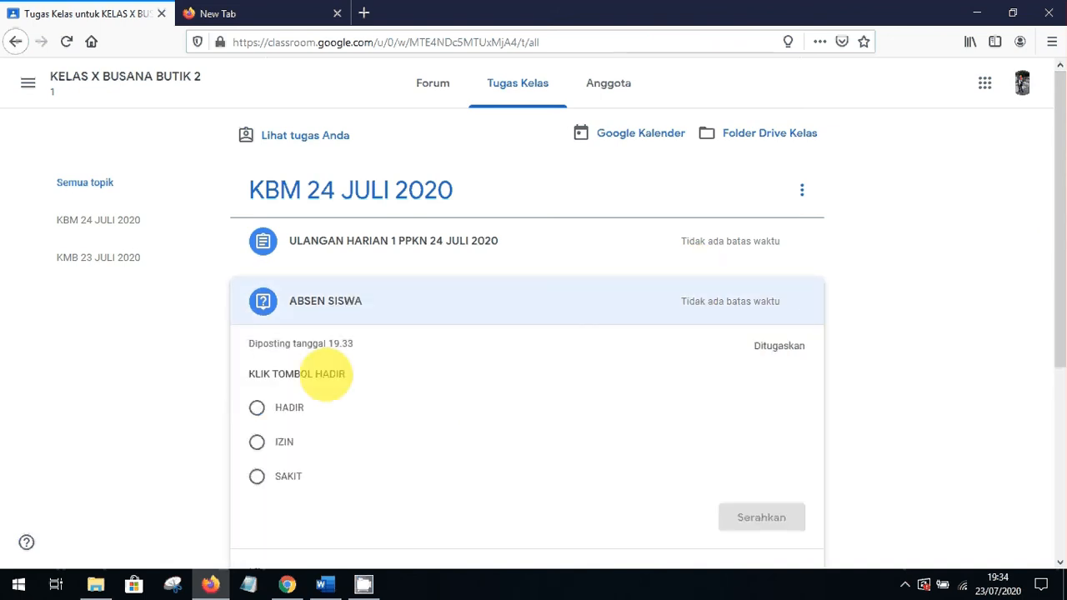
left_click(257, 408)
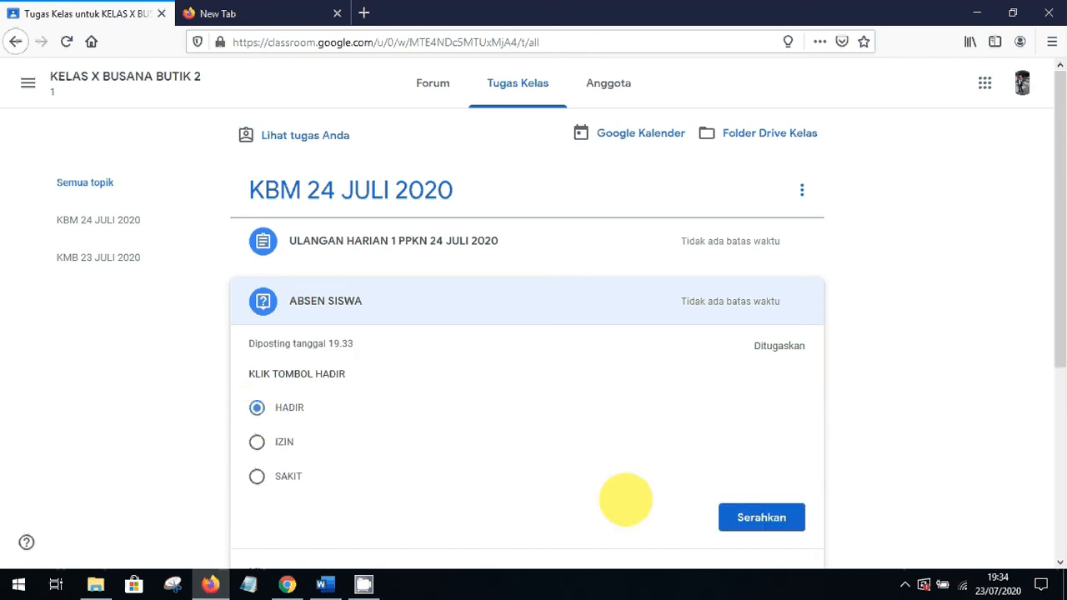
left_click(756, 517)
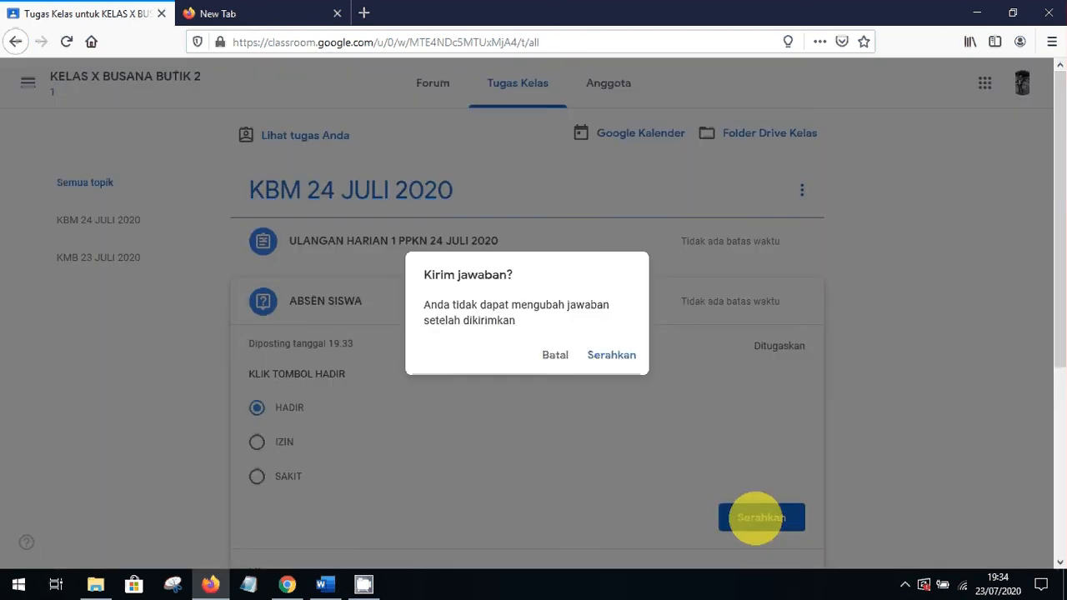
left_click(615, 357)
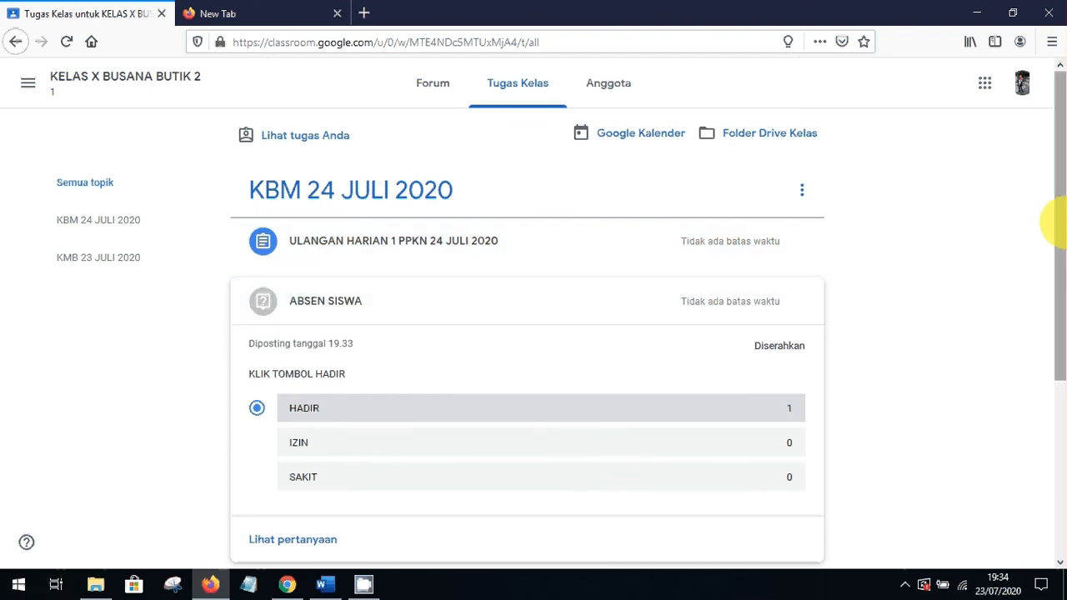
scroll(559, 420, "down", 4)
left_click(490, 396)
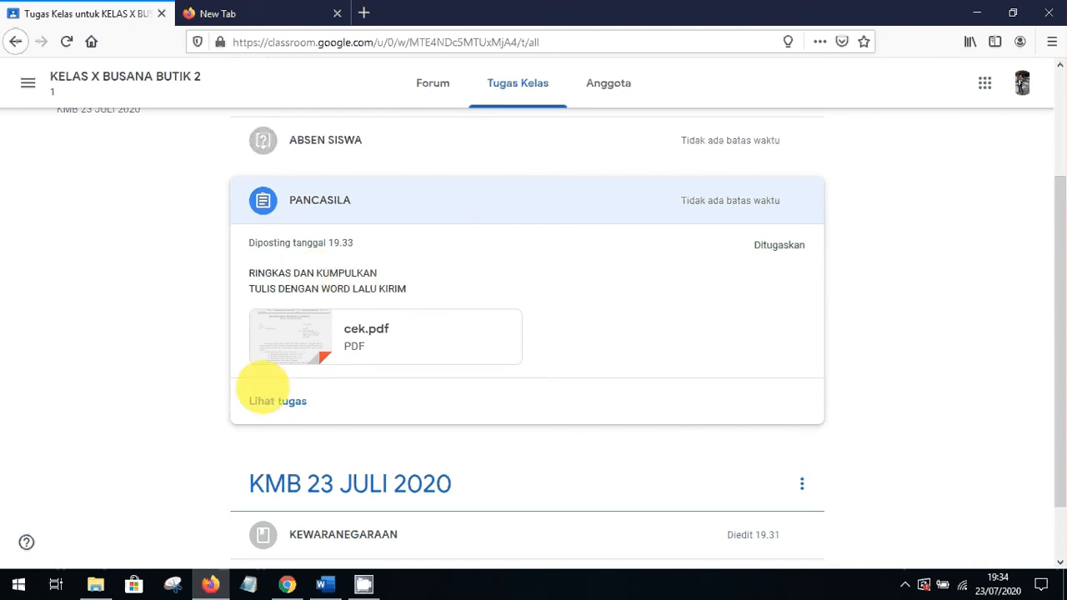
Attach a new Google Docs document as work for PANCASILA and open it
left_click(268, 402)
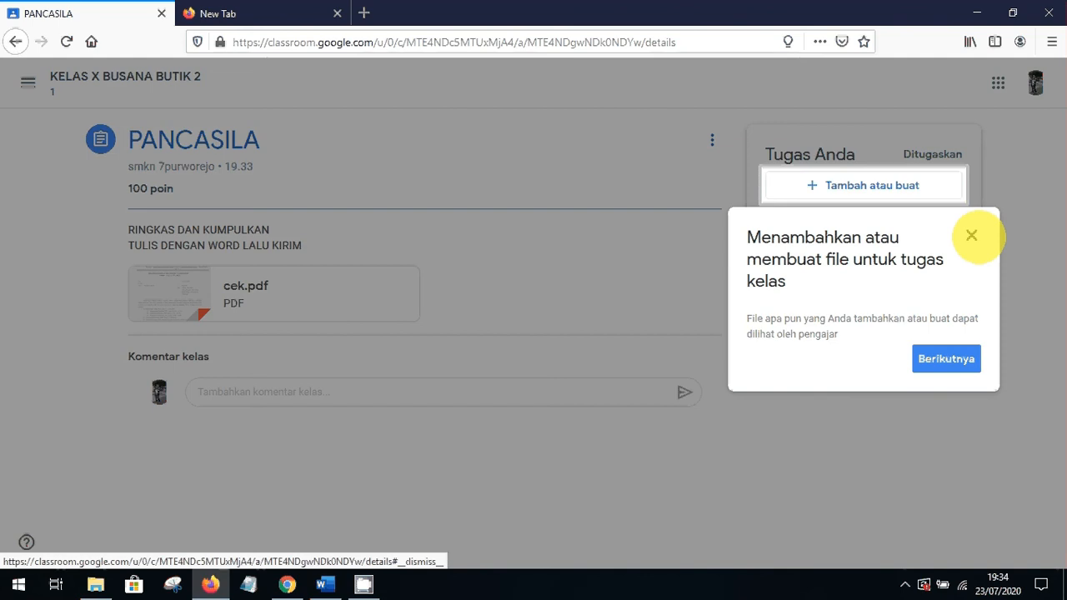
left_click(971, 236)
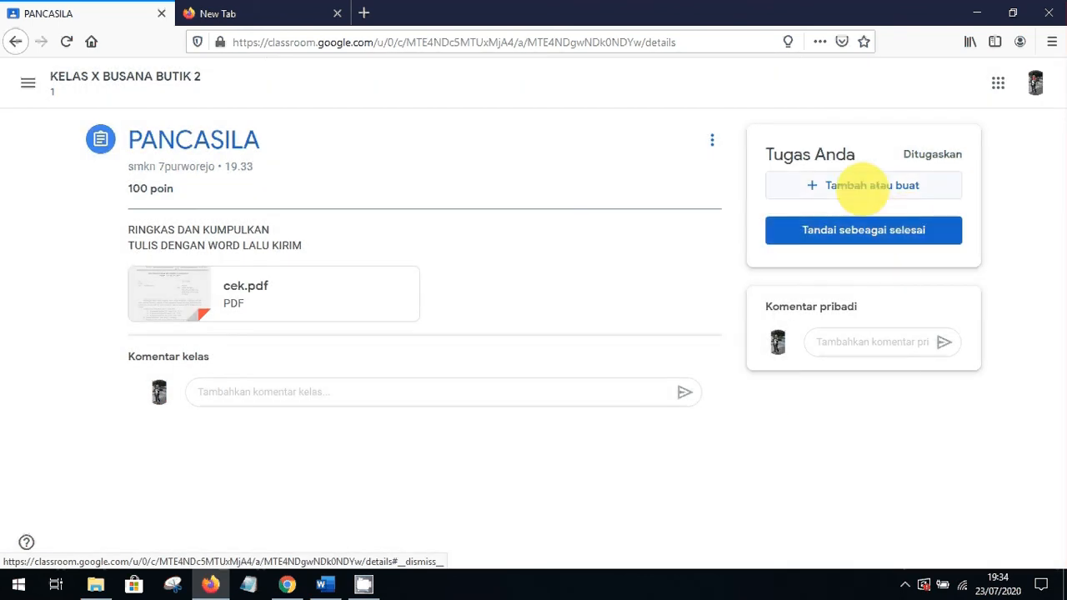
left_click(859, 185)
left_click(826, 330)
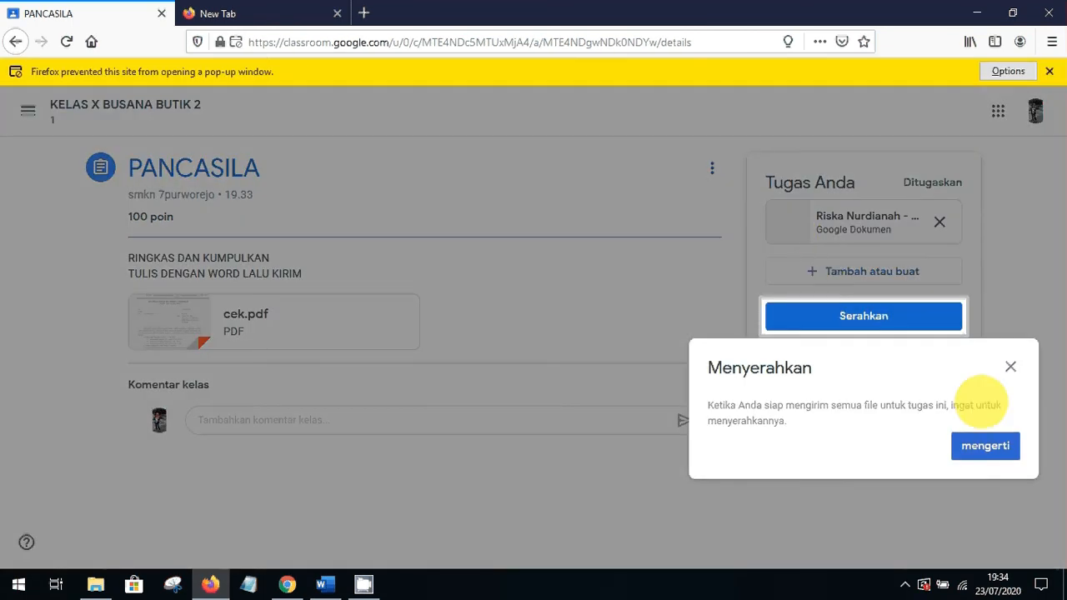
left_click(982, 446)
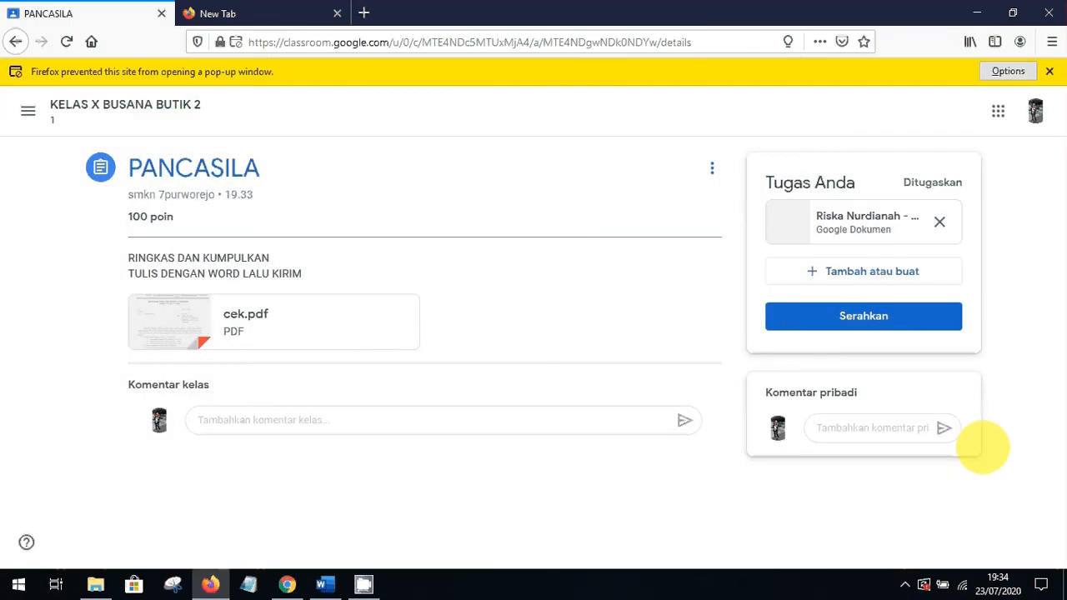
left_click(840, 218)
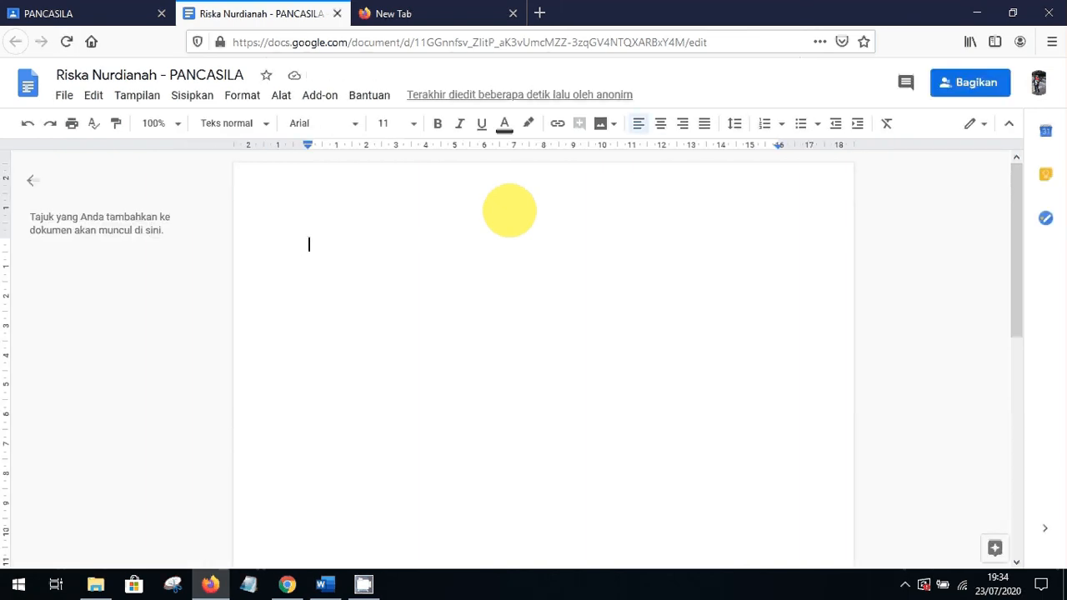
Type the student's name into the PANCASILA document, fixing a typo, and dismiss the save-status tip
type("DONO")
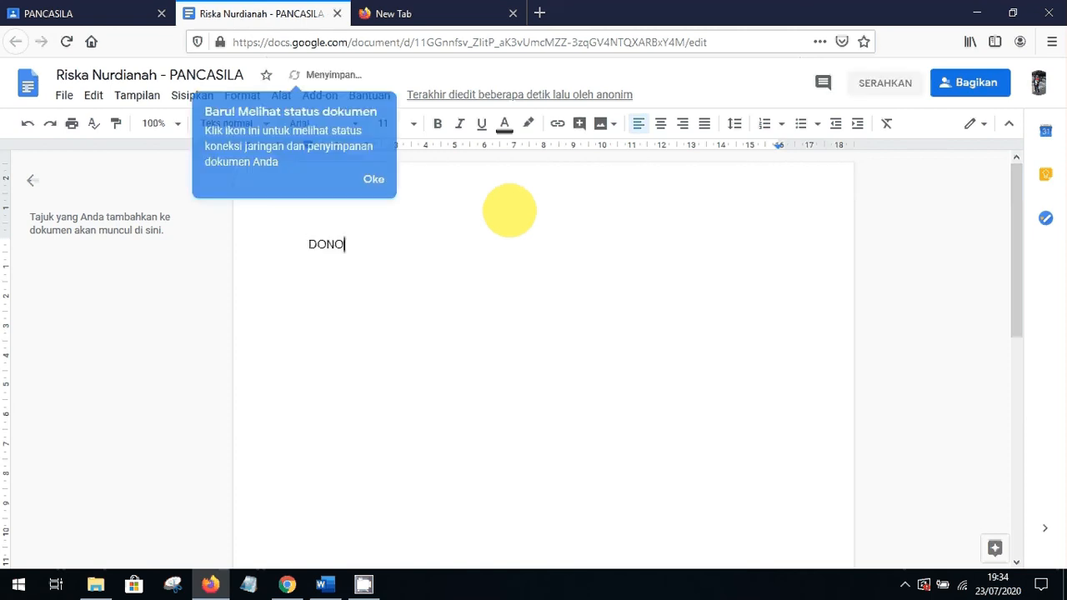
key("BackSpace")
key("BackSpace")
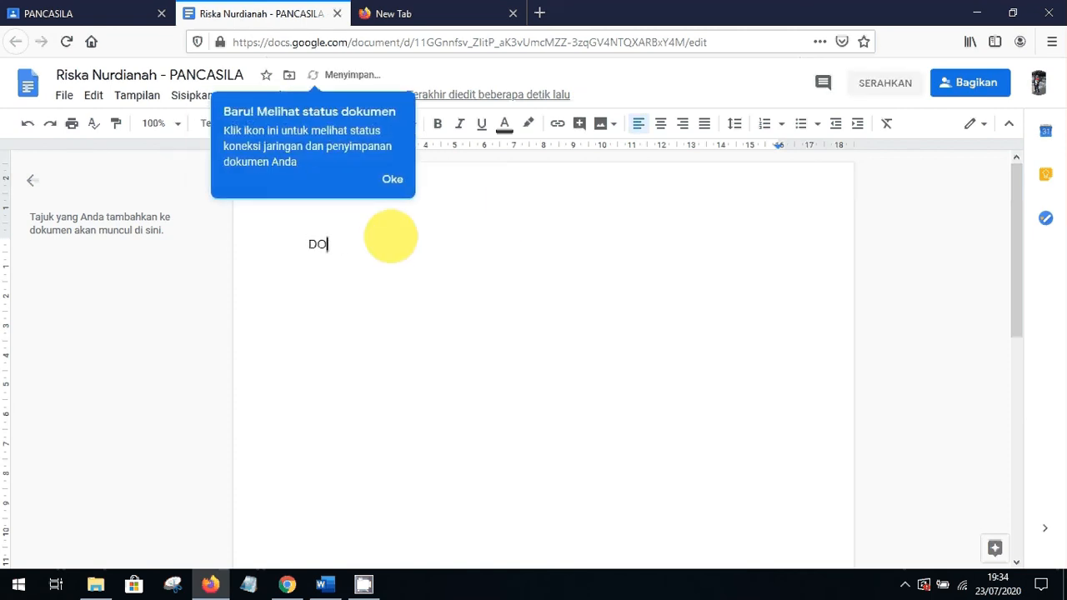
type("NI")
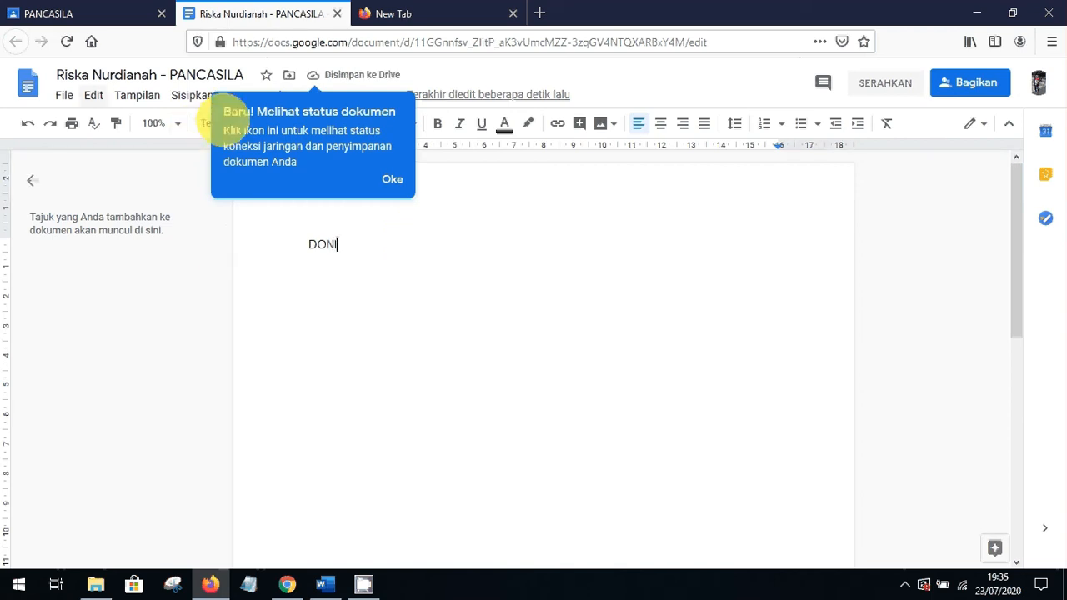
left_click(392, 179)
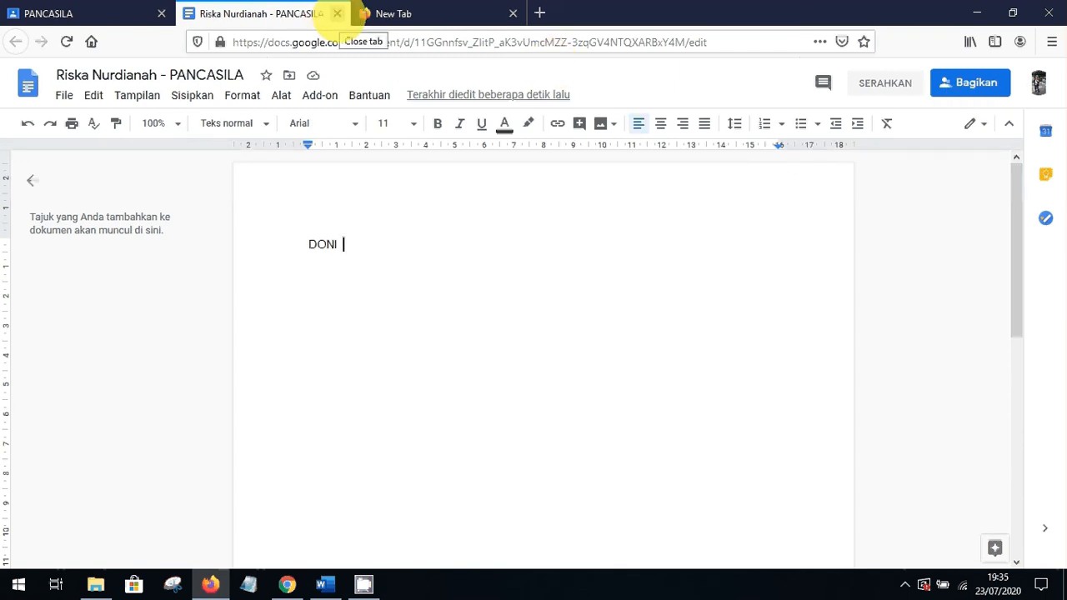
Close the Docs tab and turn in PANCASILA with Serahkan, then dismiss the pop-up notice
left_click(337, 14)
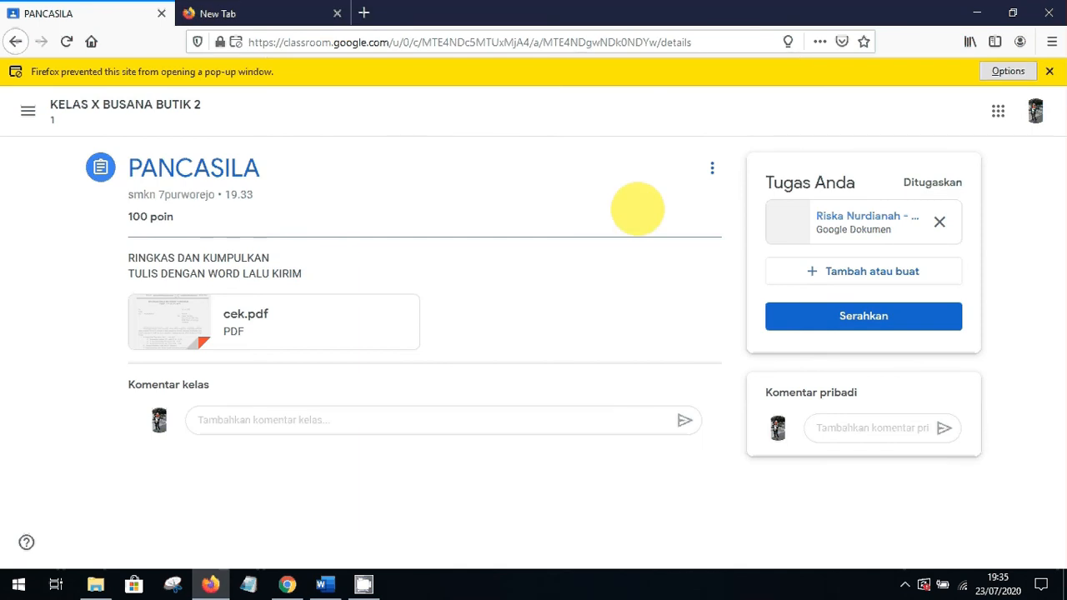
left_click(851, 313)
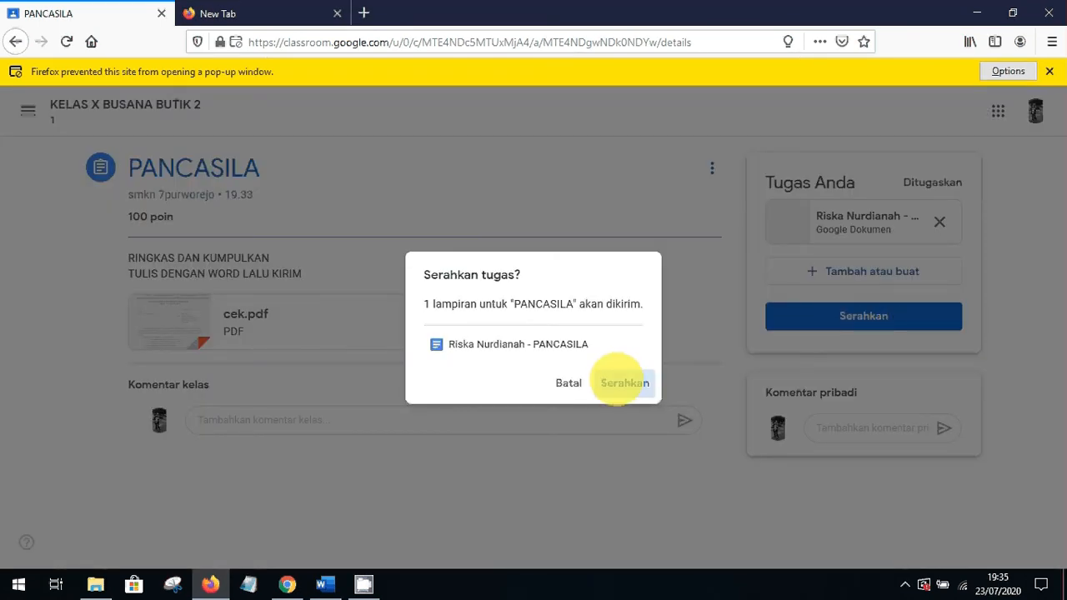
left_click(621, 382)
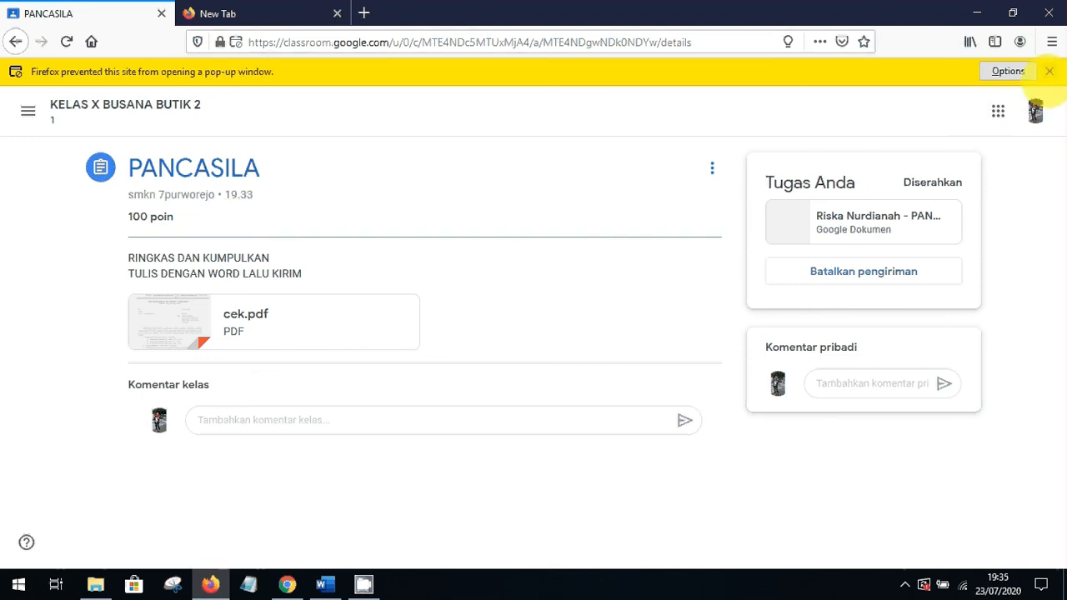
left_click(1050, 71)
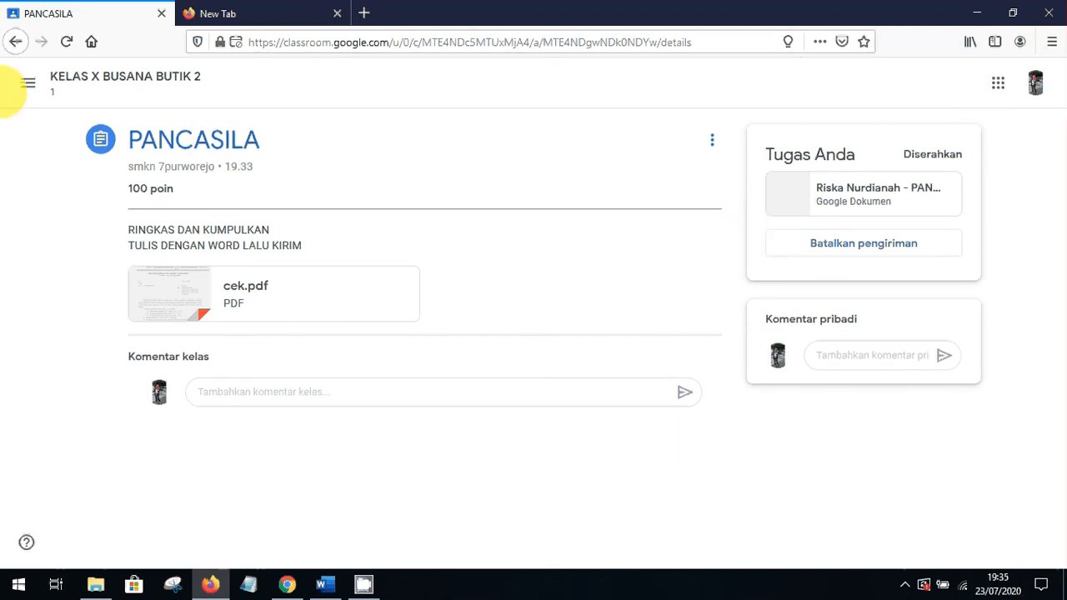
View the turned-in (Selesai) work in the Daftar tugas list
left_click(28, 81)
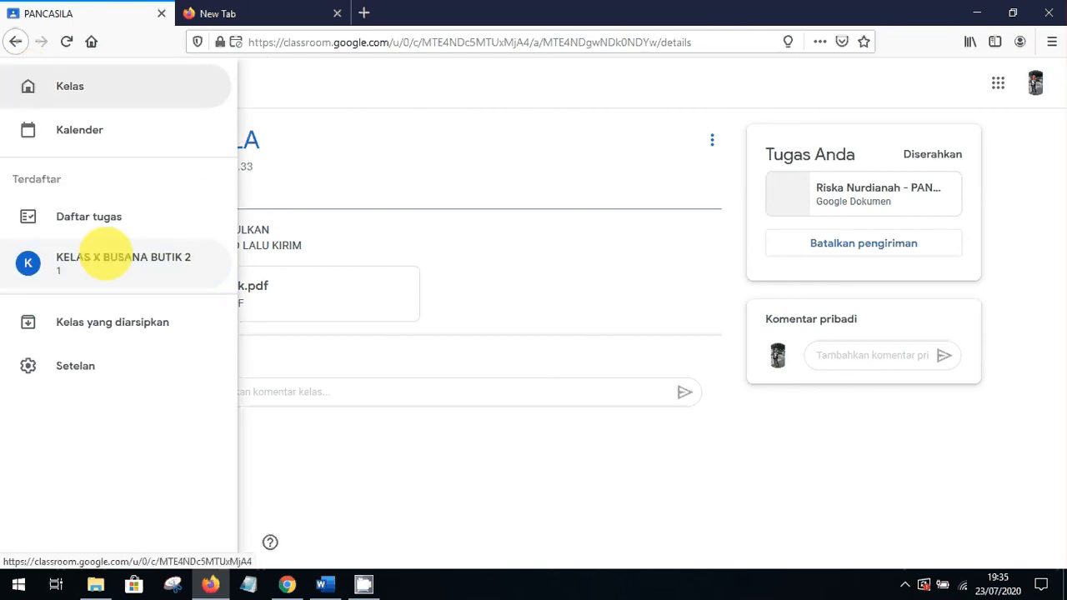
left_click(101, 222)
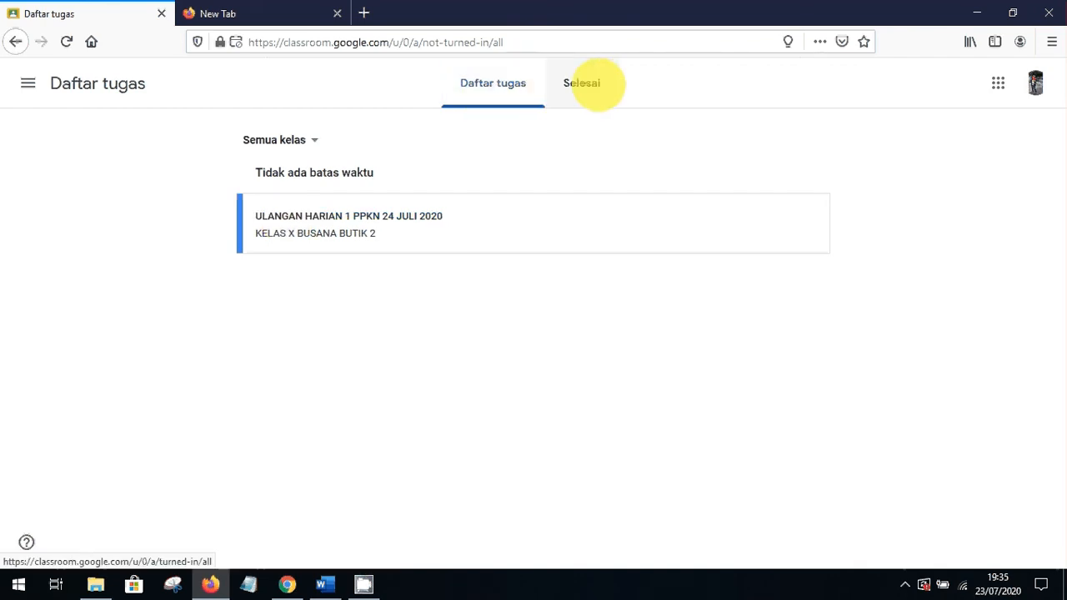
left_click(593, 84)
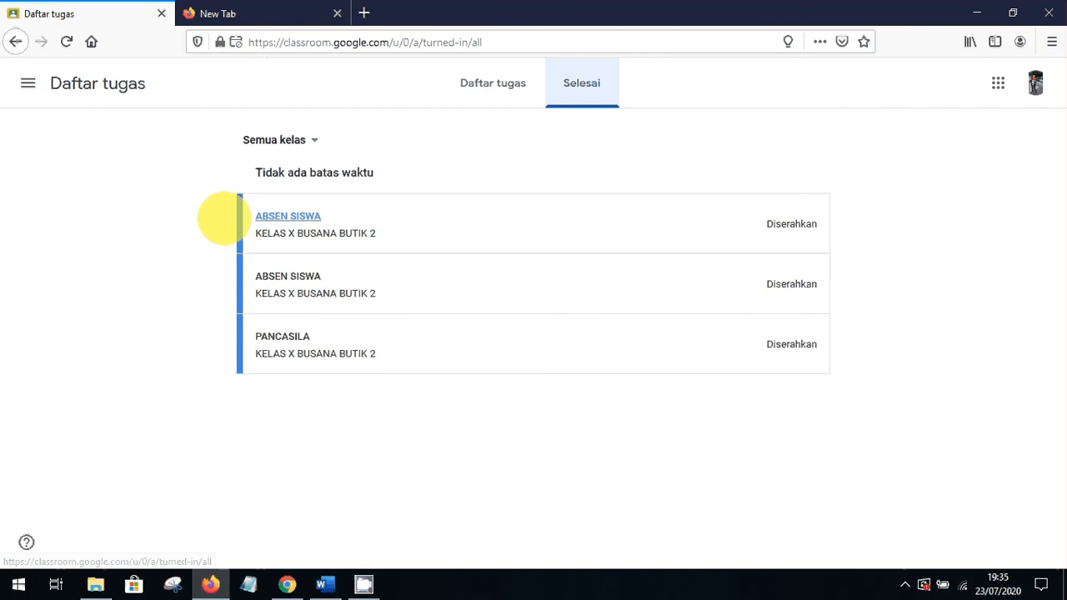
Go to KELAS X BUSANA BUTIK 2's Tugas Kelas and expand the ULANGAN HARIAN 1 PPKN quiz
left_click(27, 82)
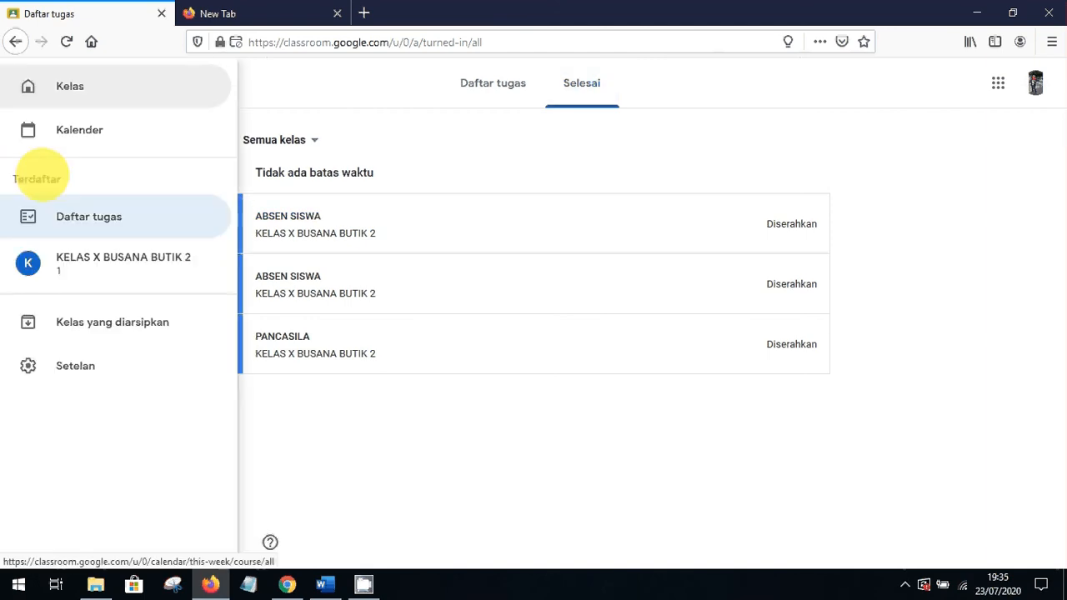
left_click(88, 275)
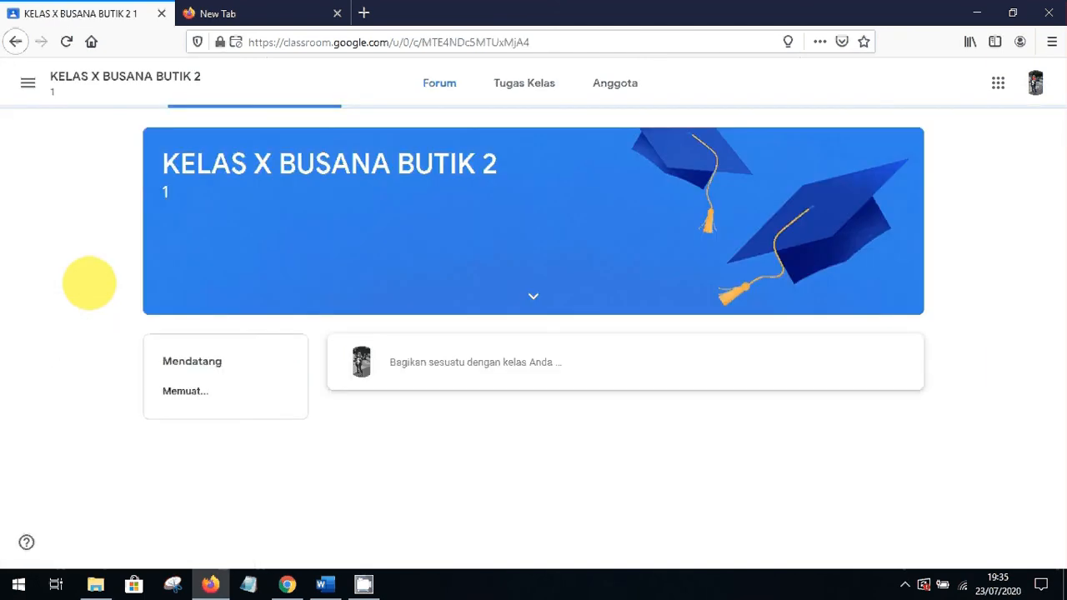
left_click(508, 83)
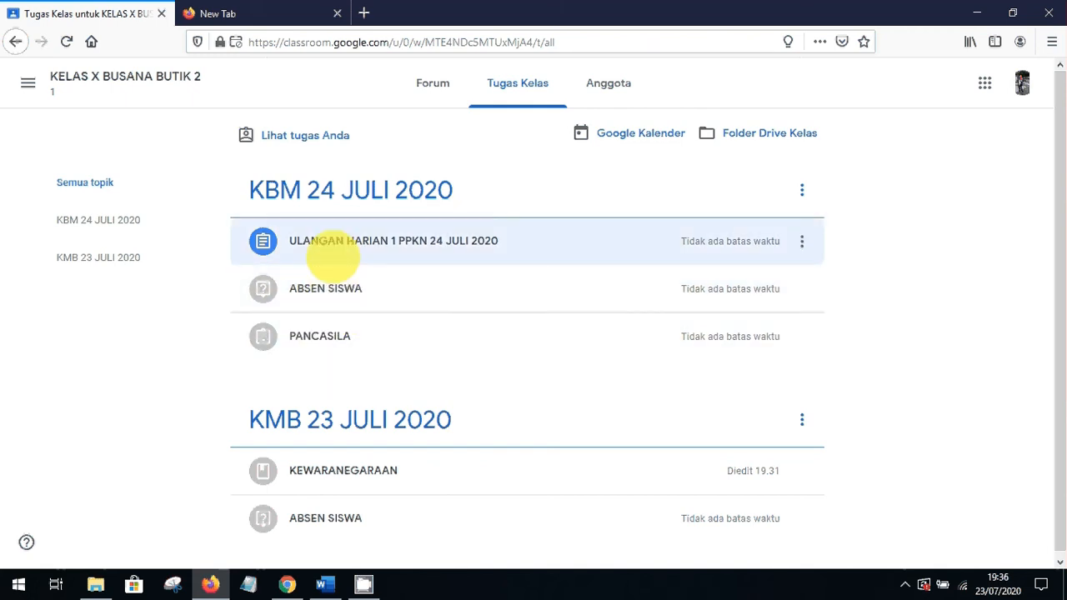
left_click(330, 253)
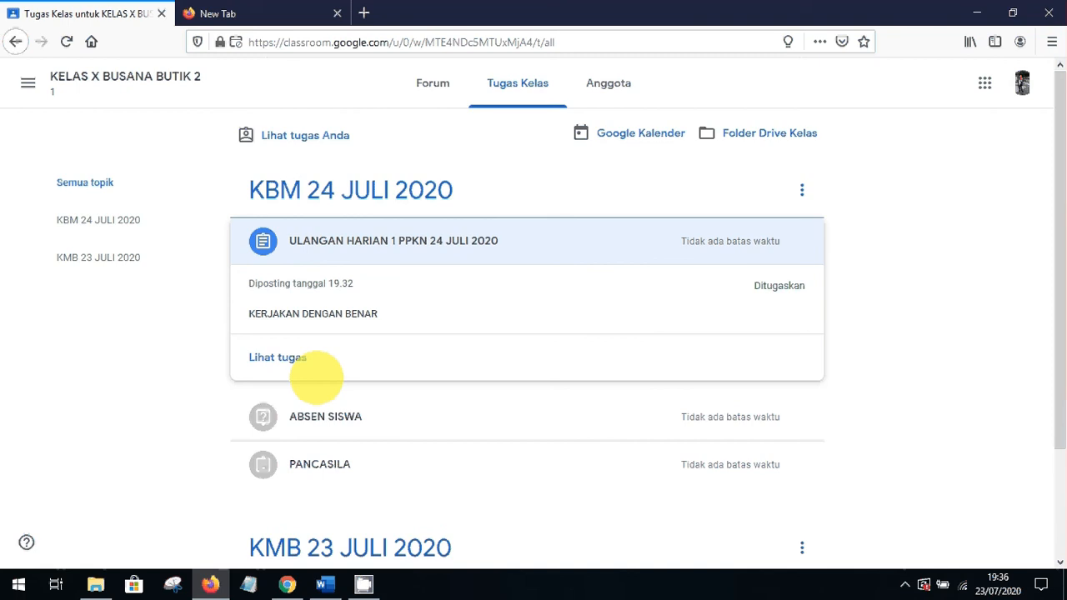
Open the quiz form and enter the login code, student name, class X BB 1 and absence number 1
left_click(288, 358)
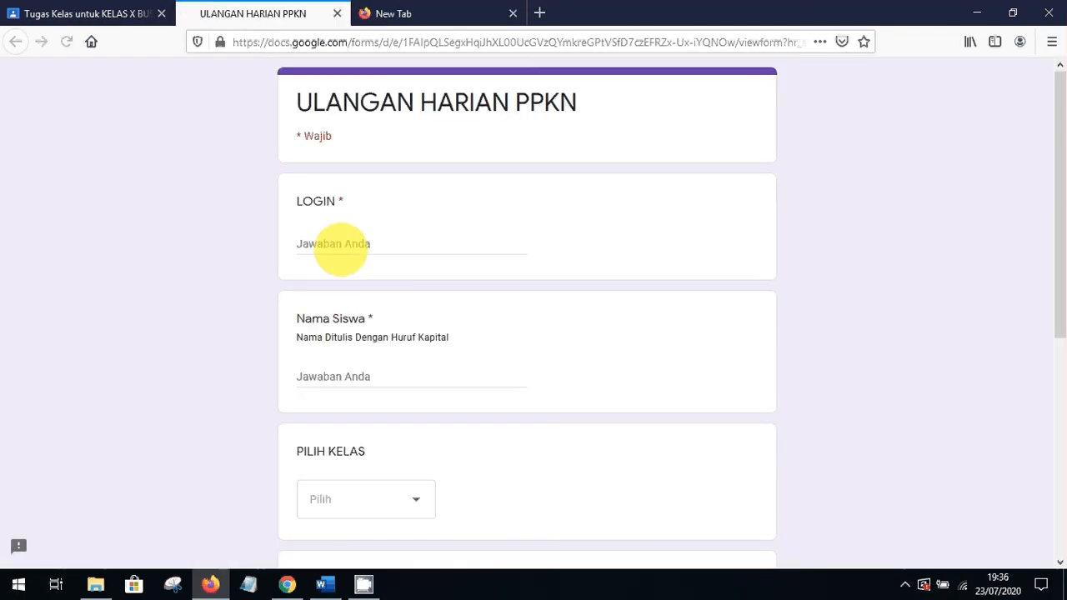
left_click(340, 243)
type("1")
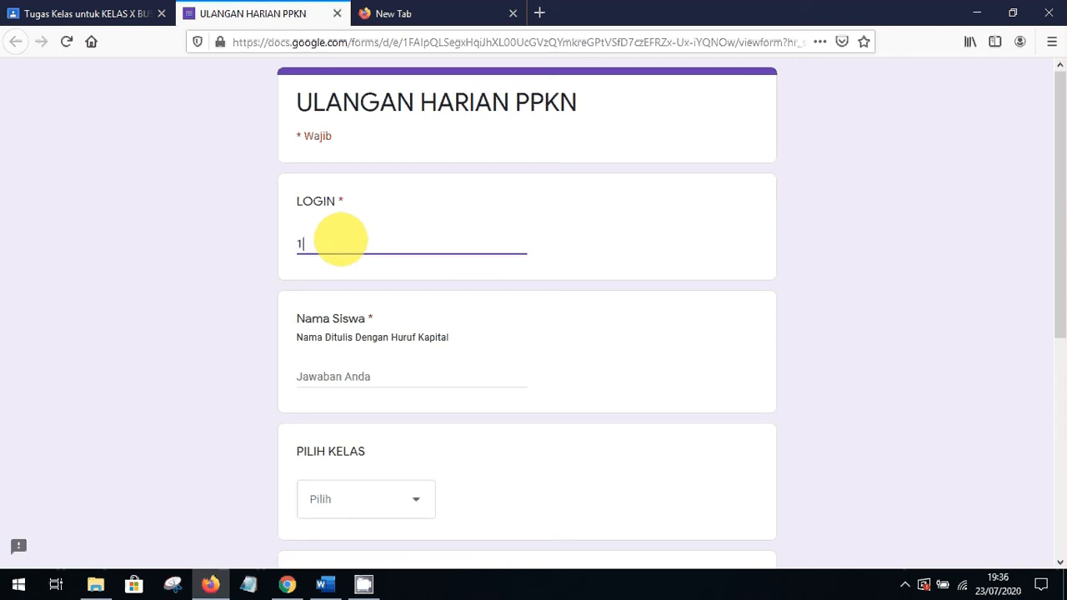
type("2345")
left_click(357, 380)
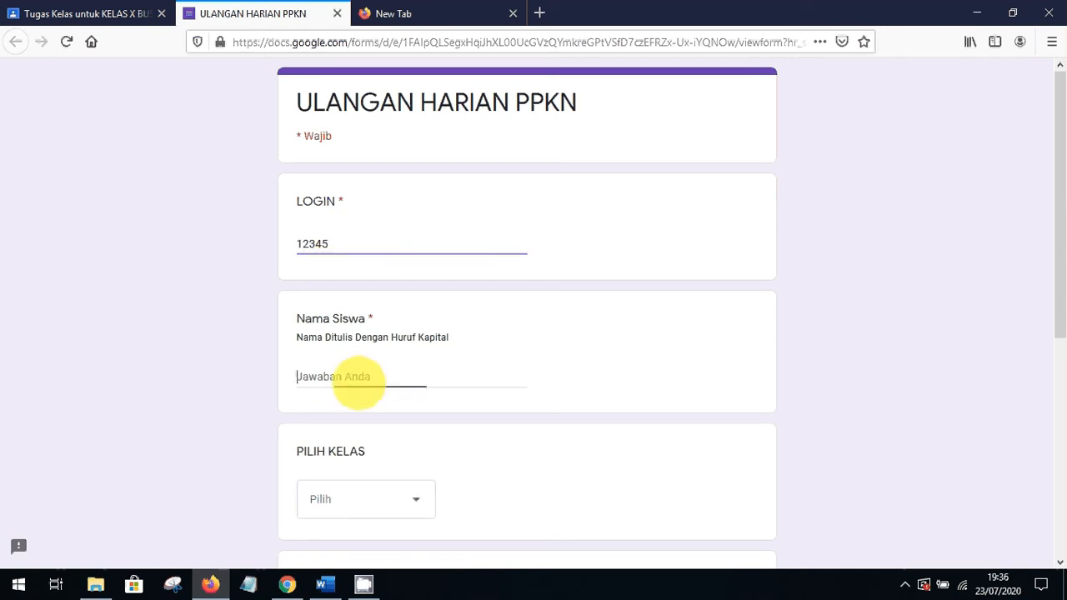
type("DONI")
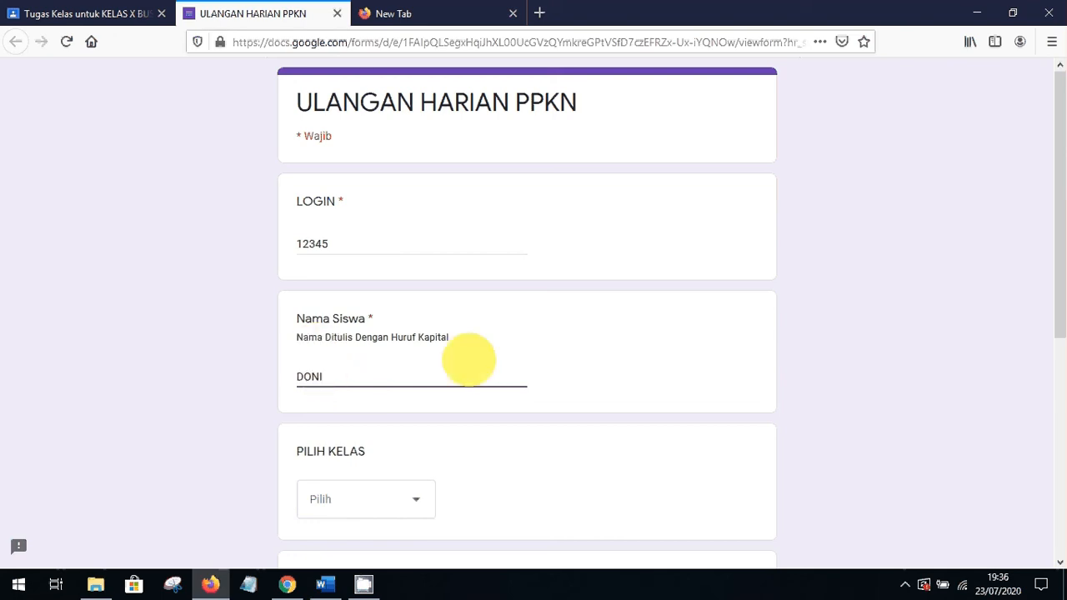
left_click_drag(1056, 297, 1058, 383)
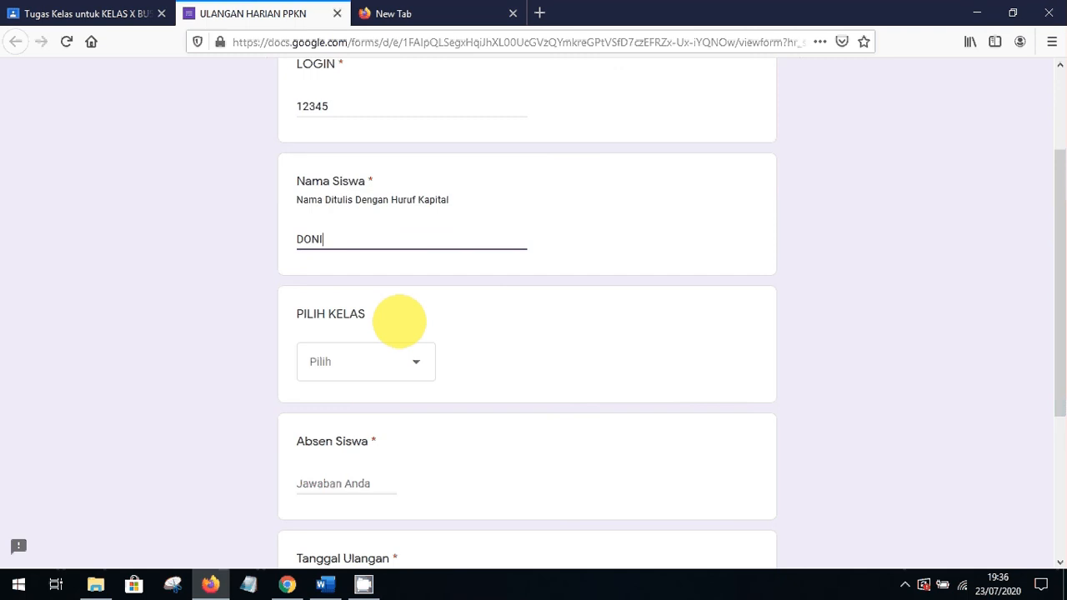
left_click(362, 370)
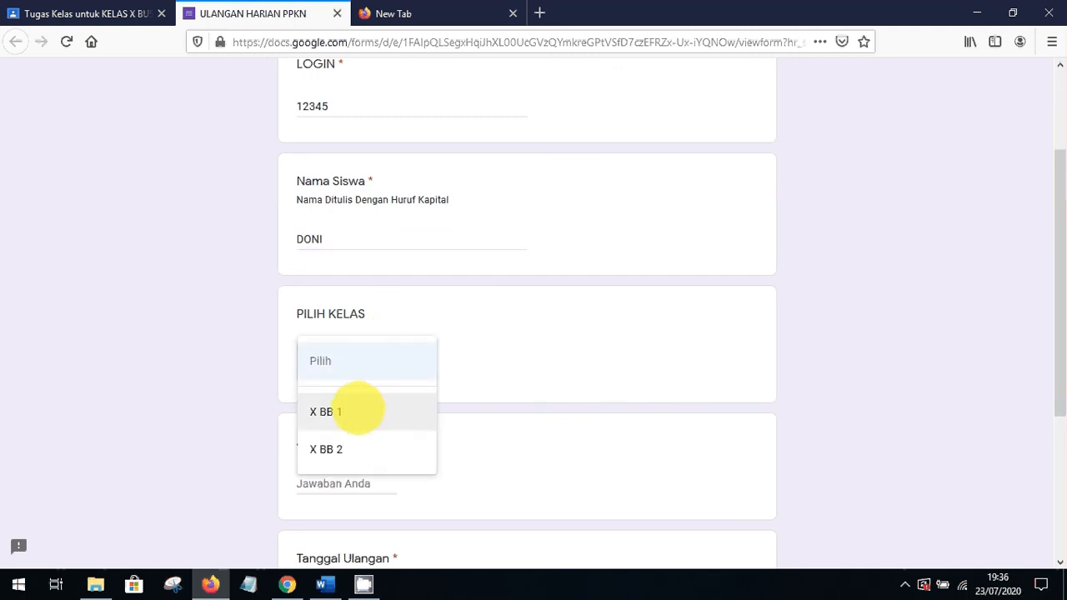
left_click(357, 408)
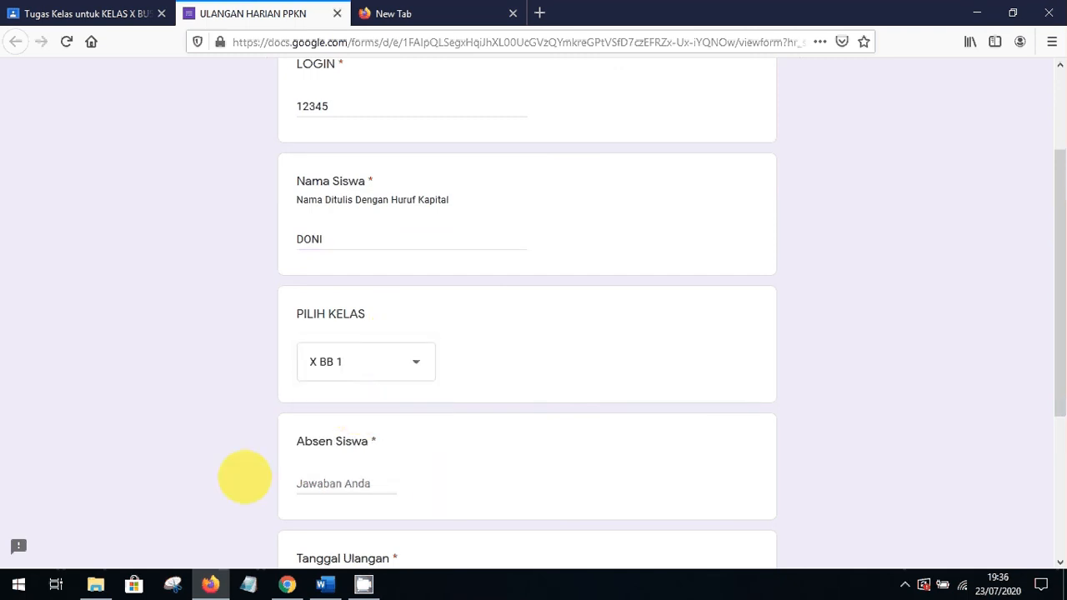
left_click(327, 484)
type("1")
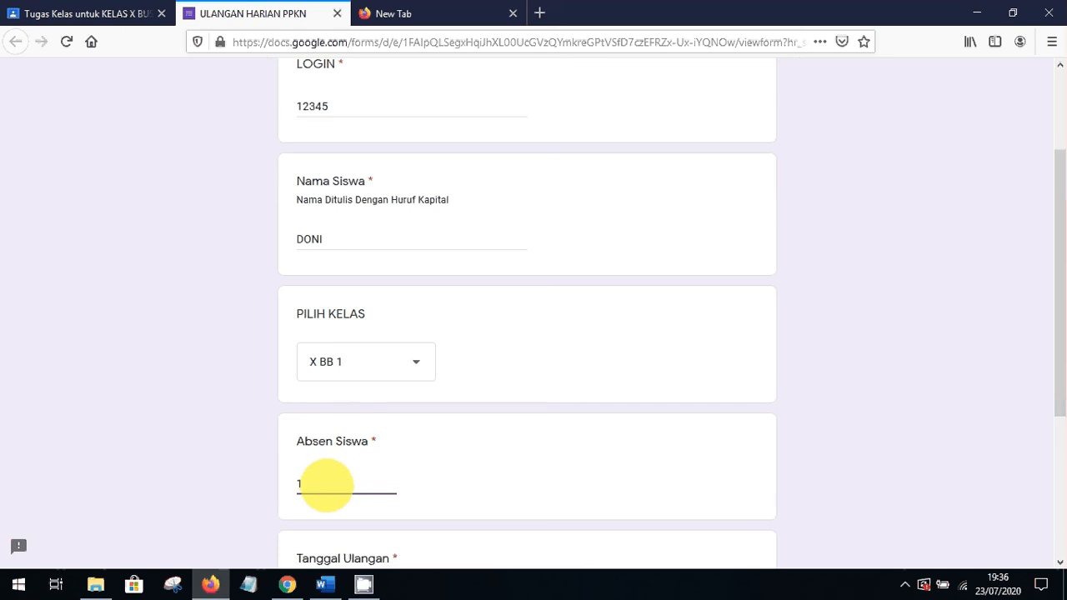
Enter the test date 24/07/2020 and continue to the questions with Berikutnya
left_click_drag(1052, 381, 1052, 543)
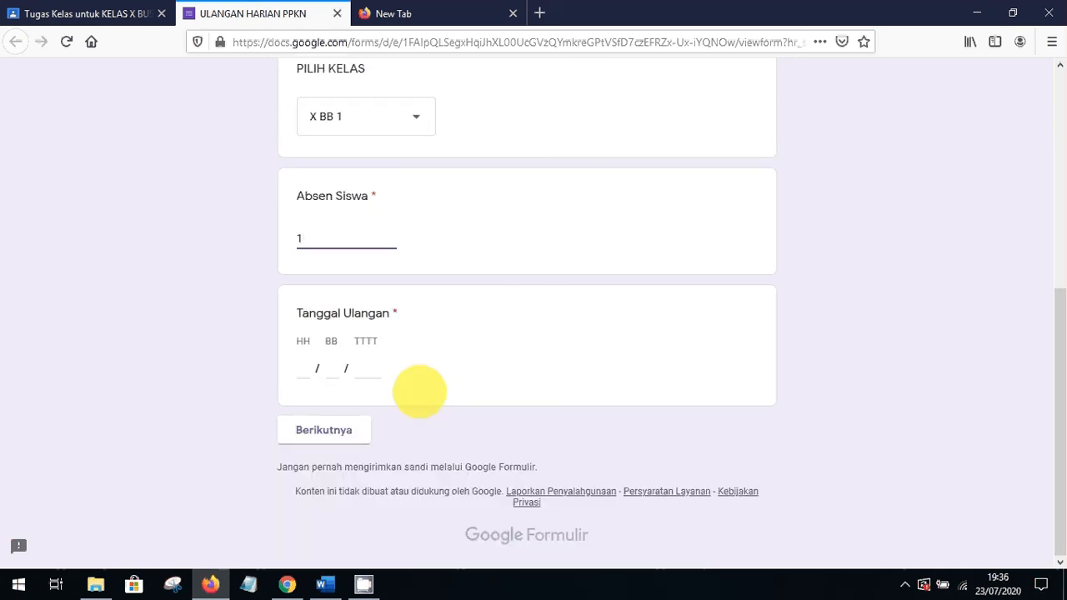
left_click(302, 373)
type("24")
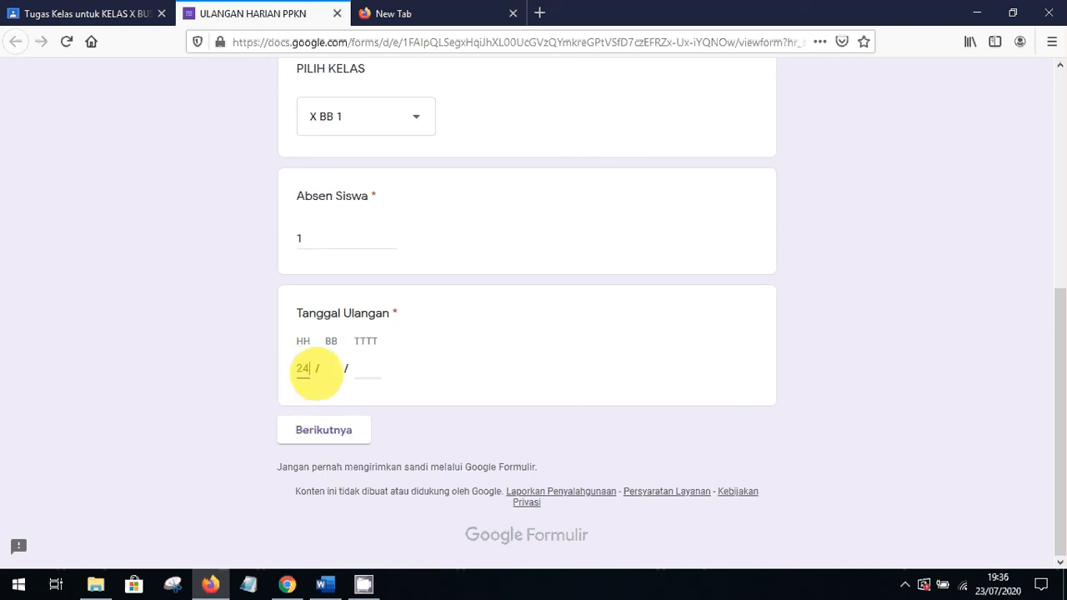
left_click(331, 369)
type("07")
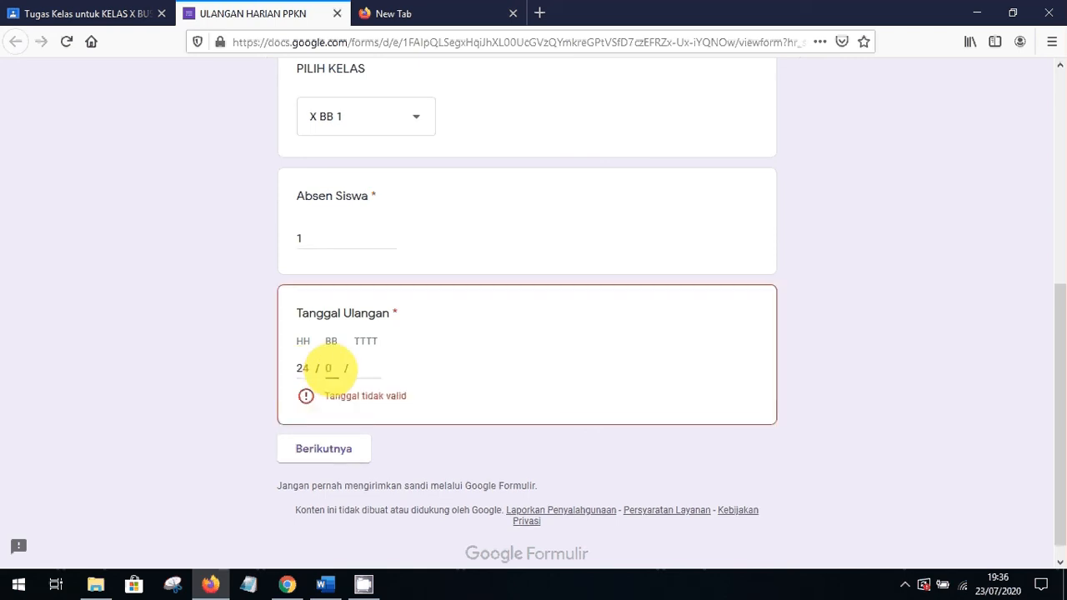
left_click(364, 368)
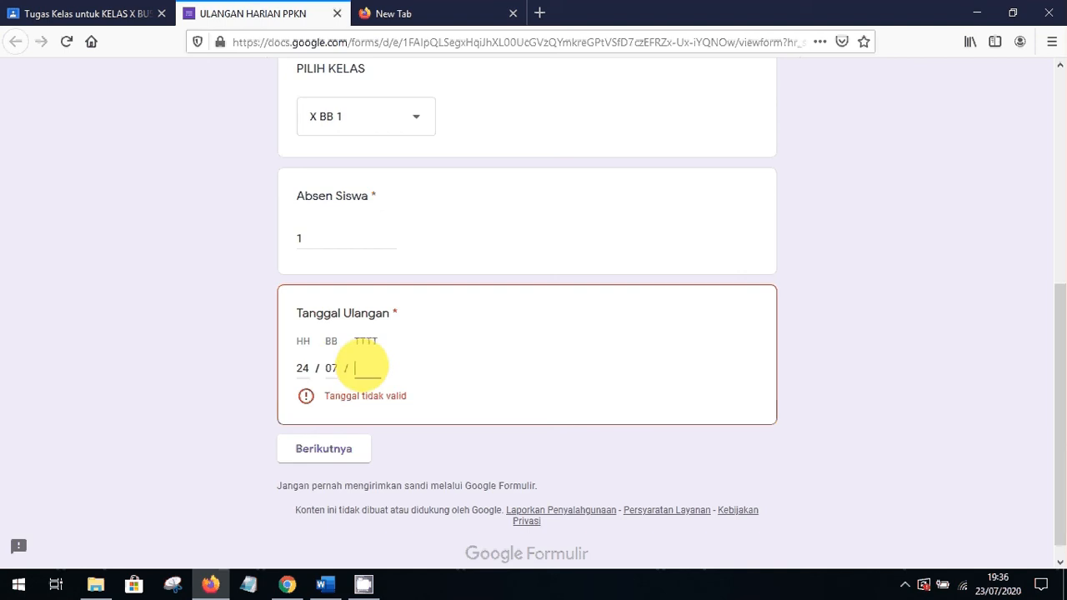
type("2020")
left_click(324, 431)
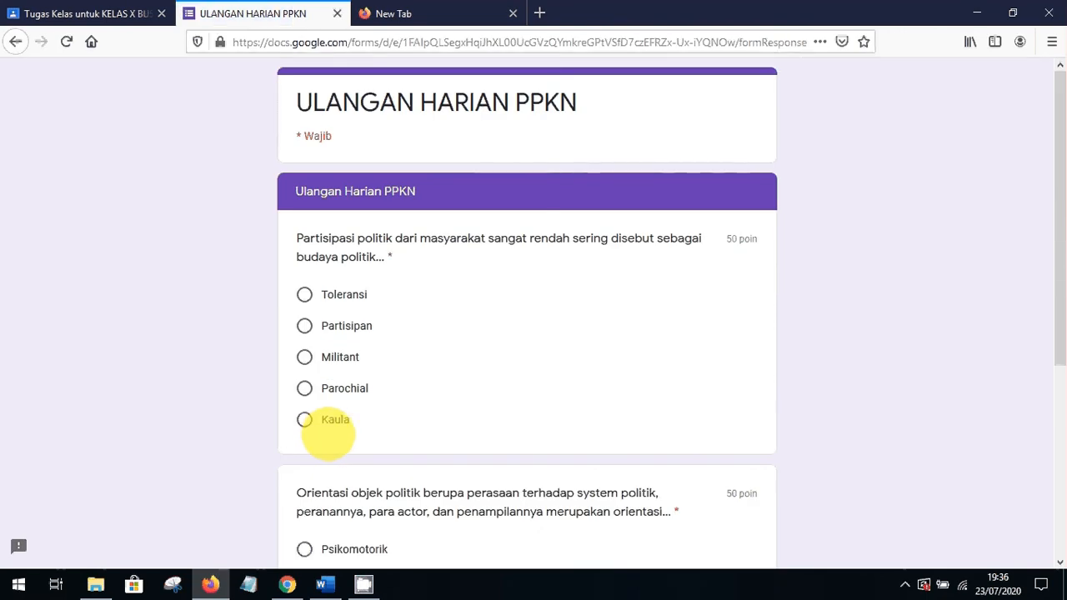
Choose Toleransi and Pribadi as the two answers and submit the quiz with Kirim
left_click(305, 295)
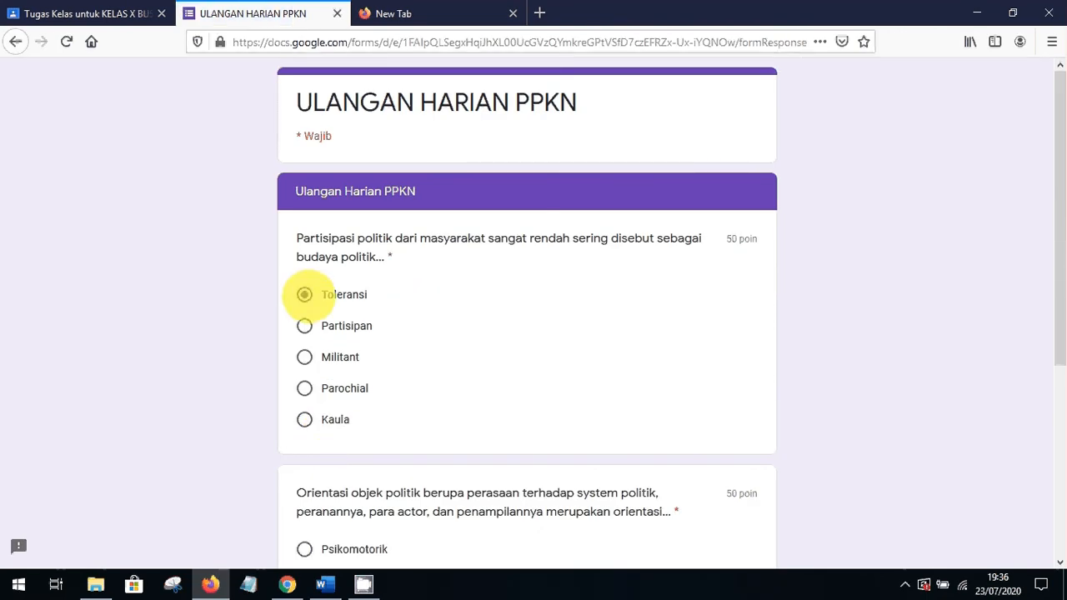
scroll(1055, 359, "down", 3)
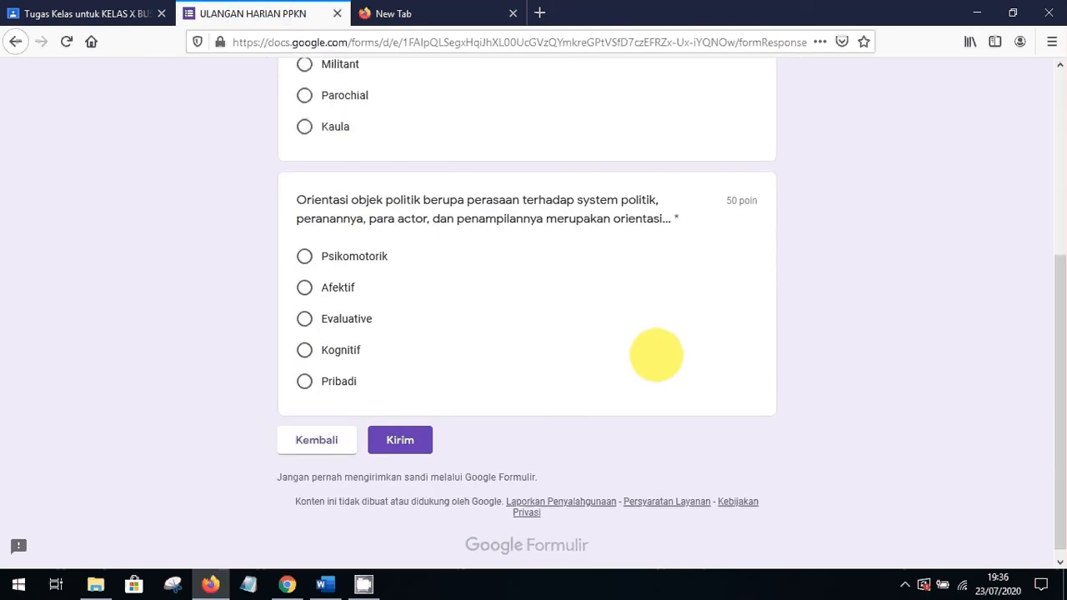
left_click(305, 381)
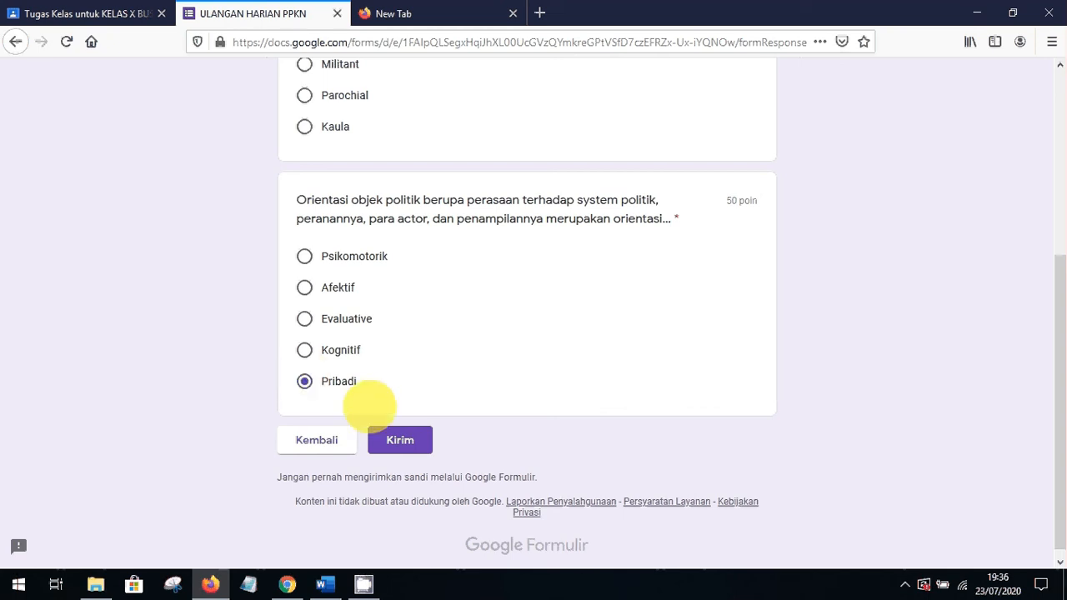
left_click(392, 439)
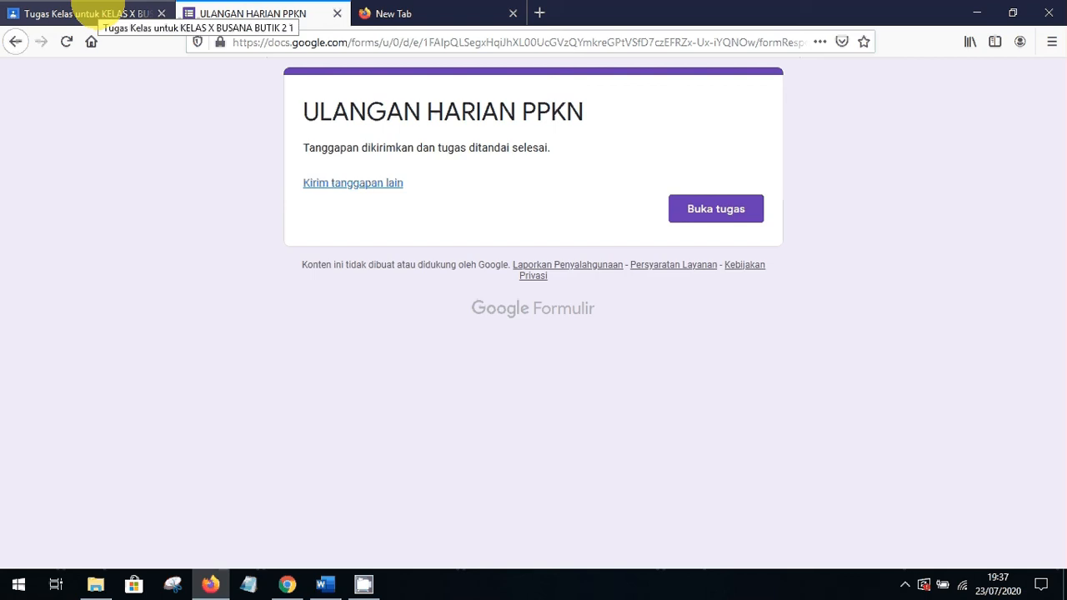
Limit the ULANGAN HARIAN PPKN form to one response per person and save the setting
left_click(286, 583)
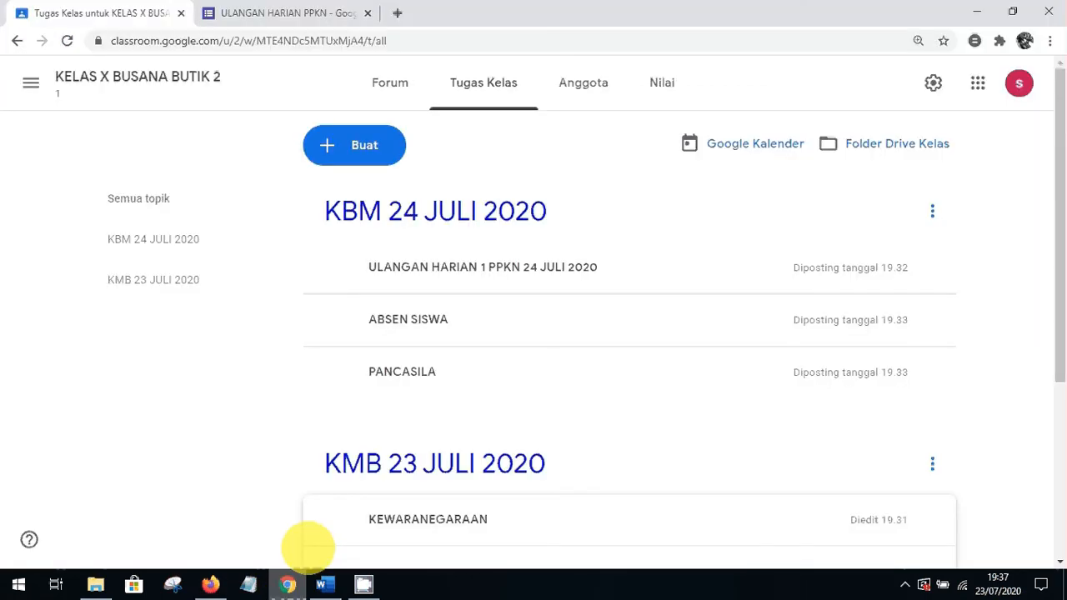
left_click(312, 13)
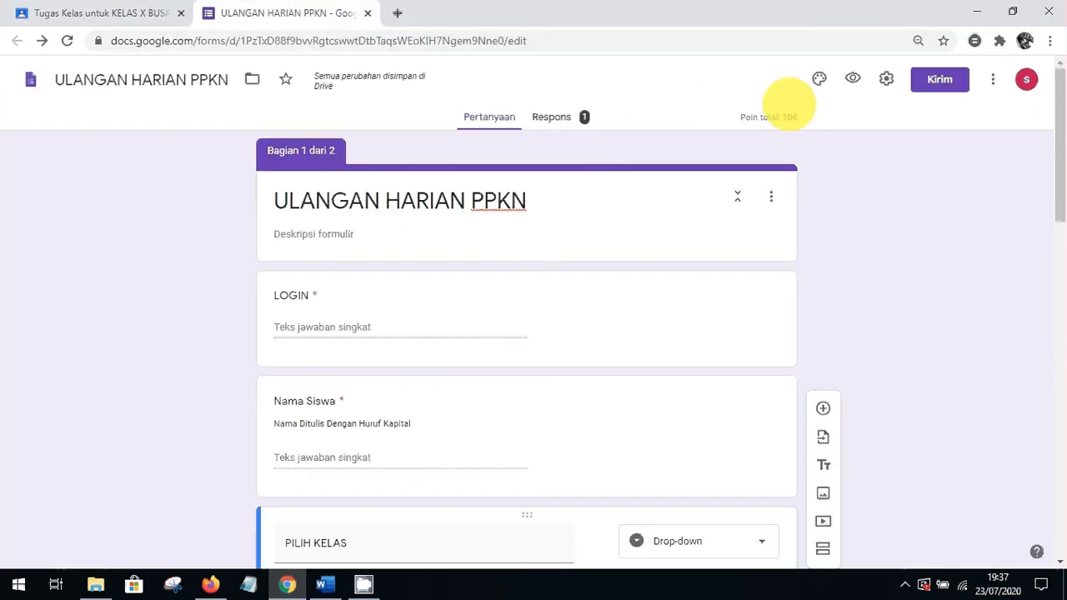
left_click(887, 79)
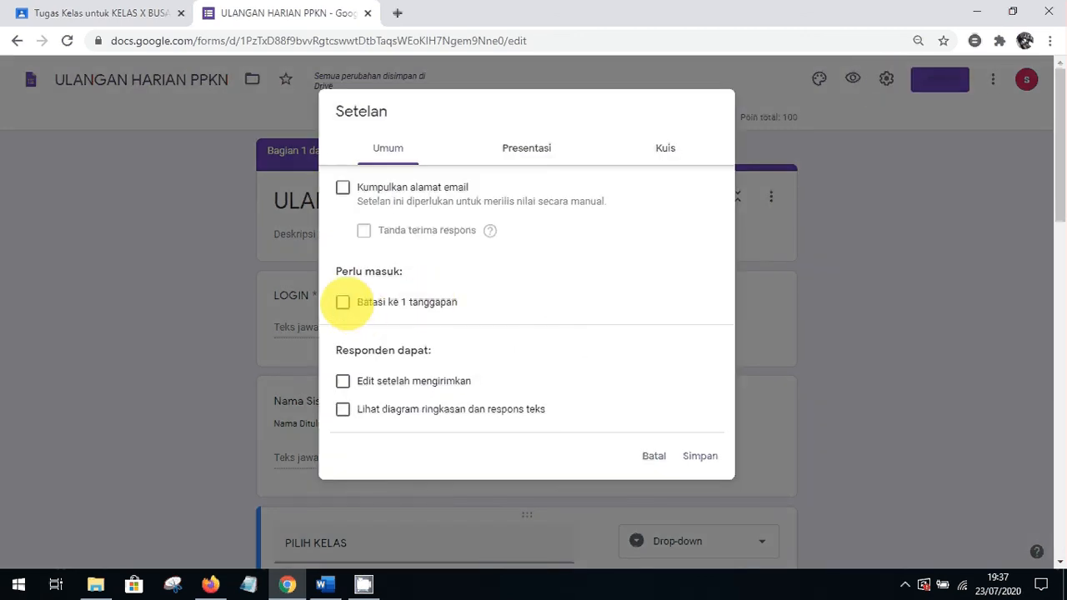
left_click(343, 302)
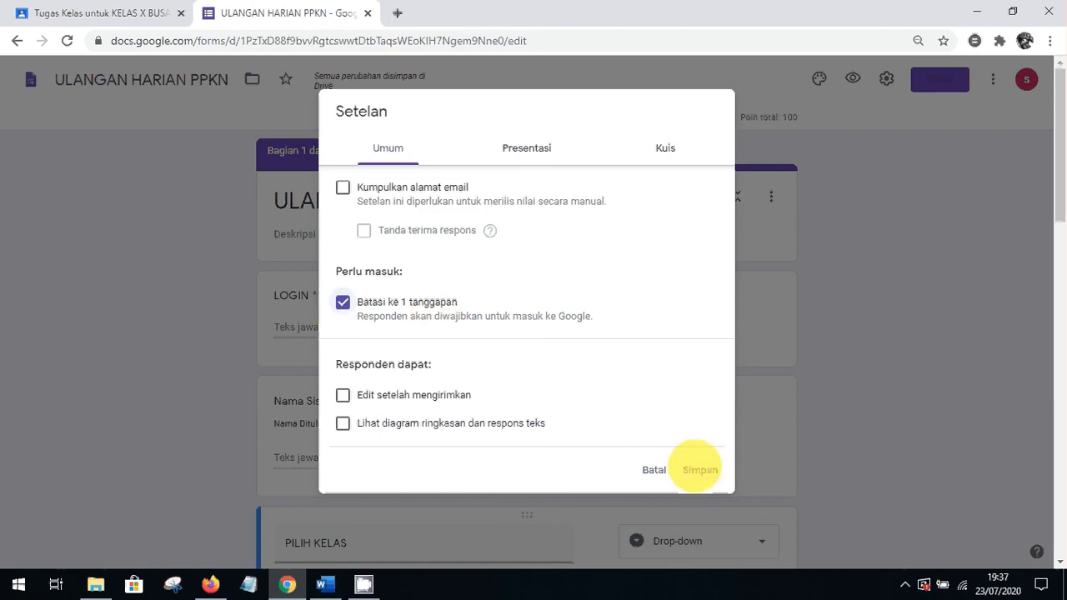
left_click(700, 470)
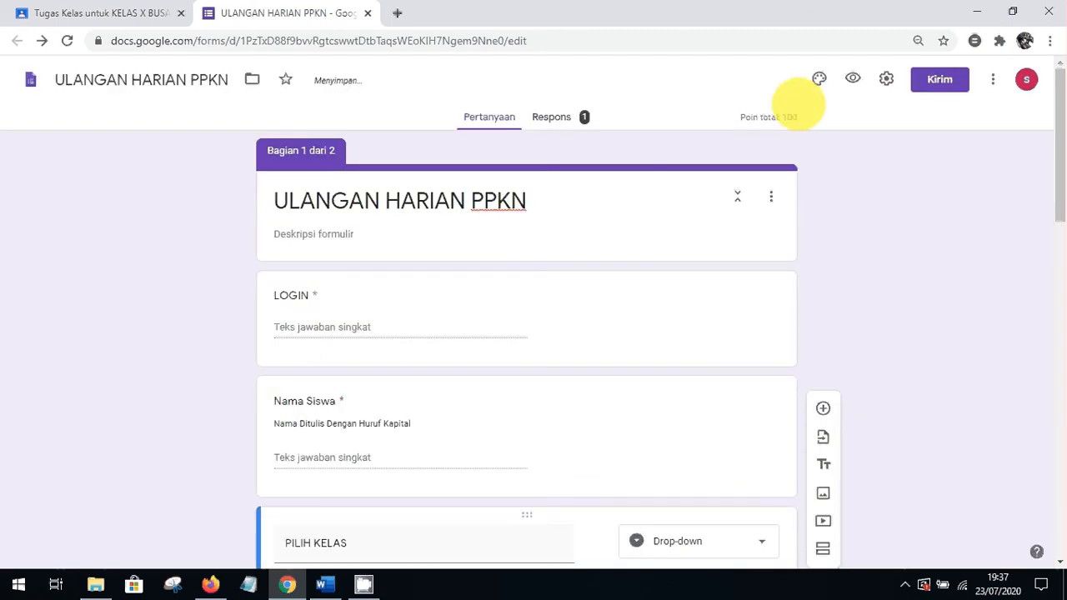
Recheck the saved settings, then view the form's responses, showing 1 response
left_click(887, 78)
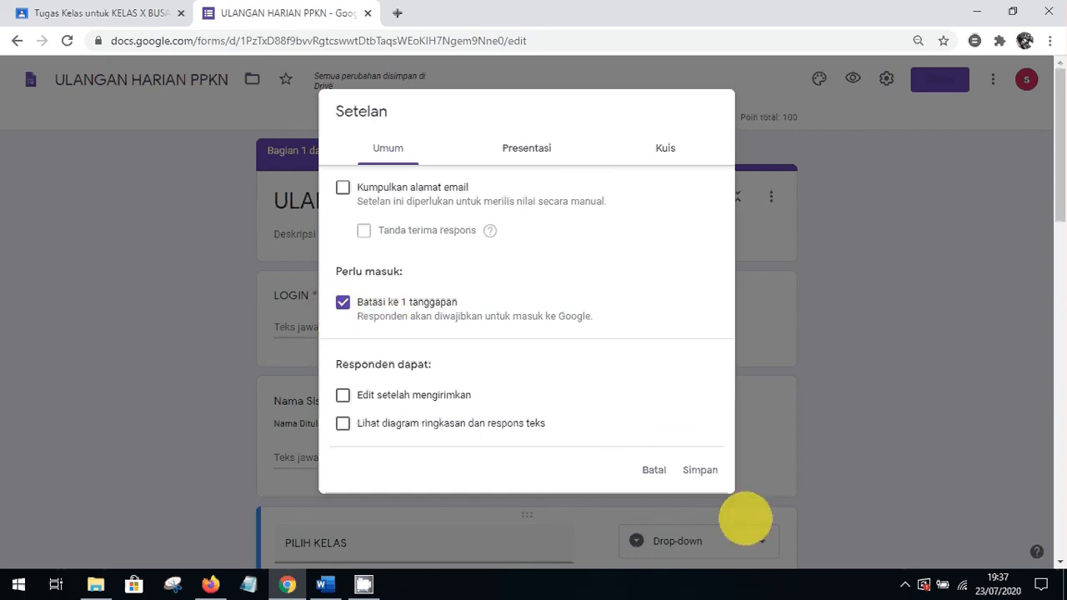
left_click(705, 471)
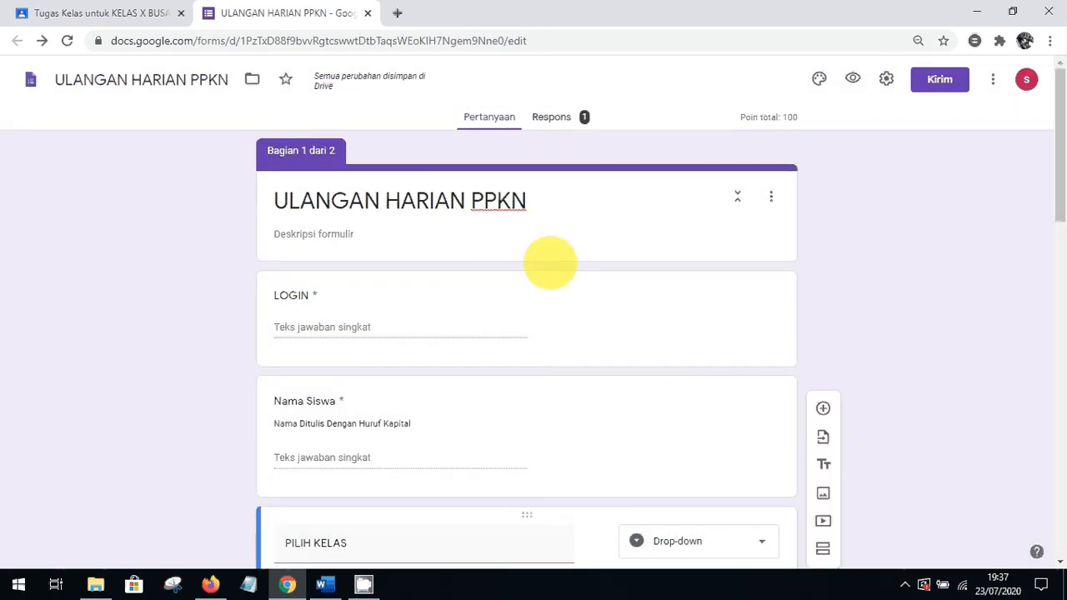
left_click(553, 117)
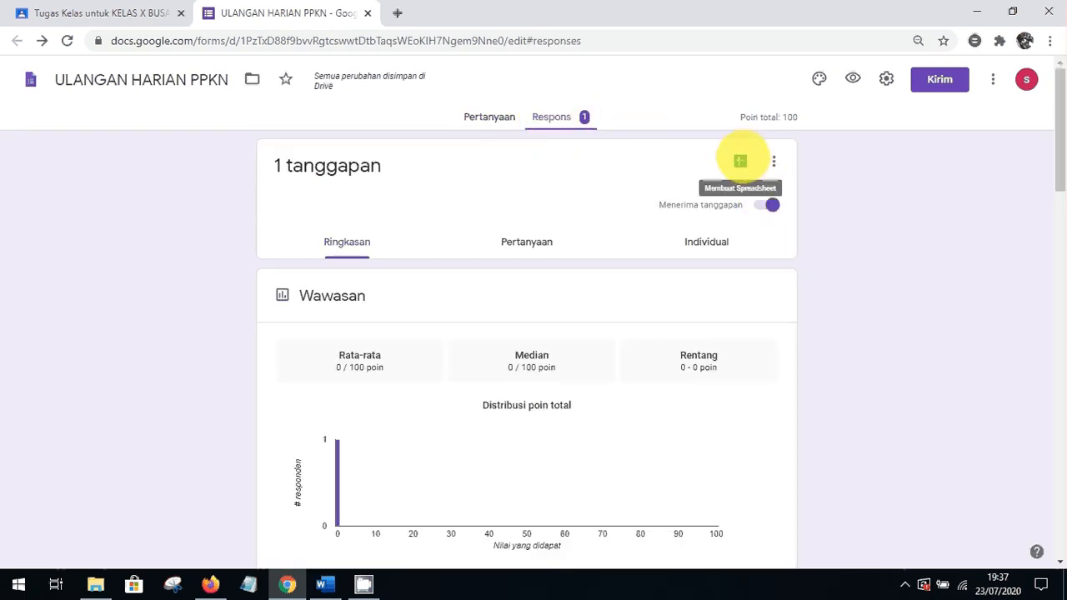
Create a new linked spreadsheet, ULANGAN HARIAN PPKN (Respons), holding the quiz responses
left_click(740, 161)
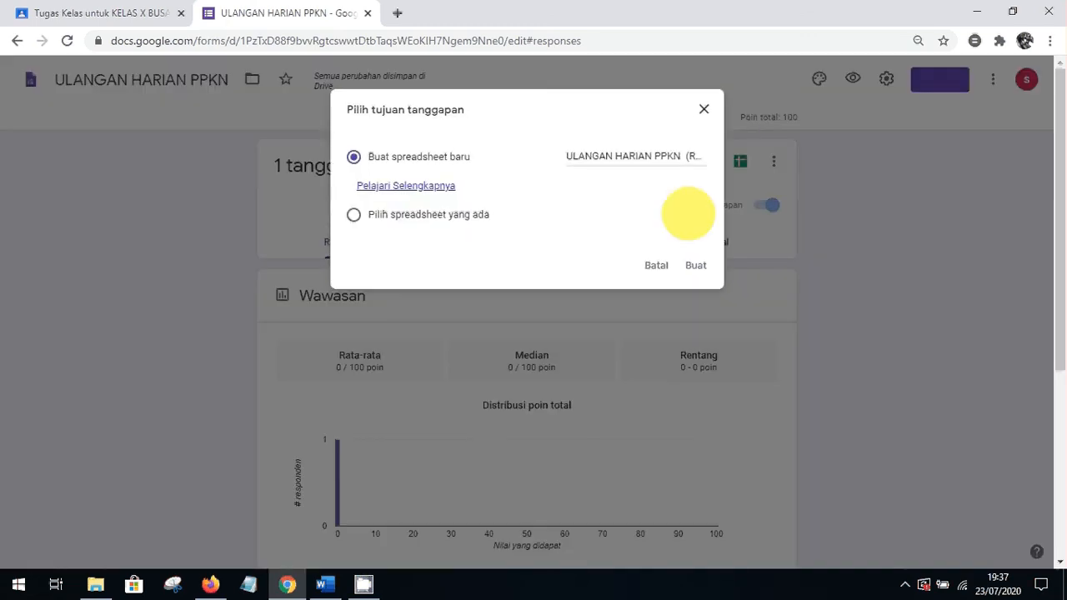
left_click(697, 265)
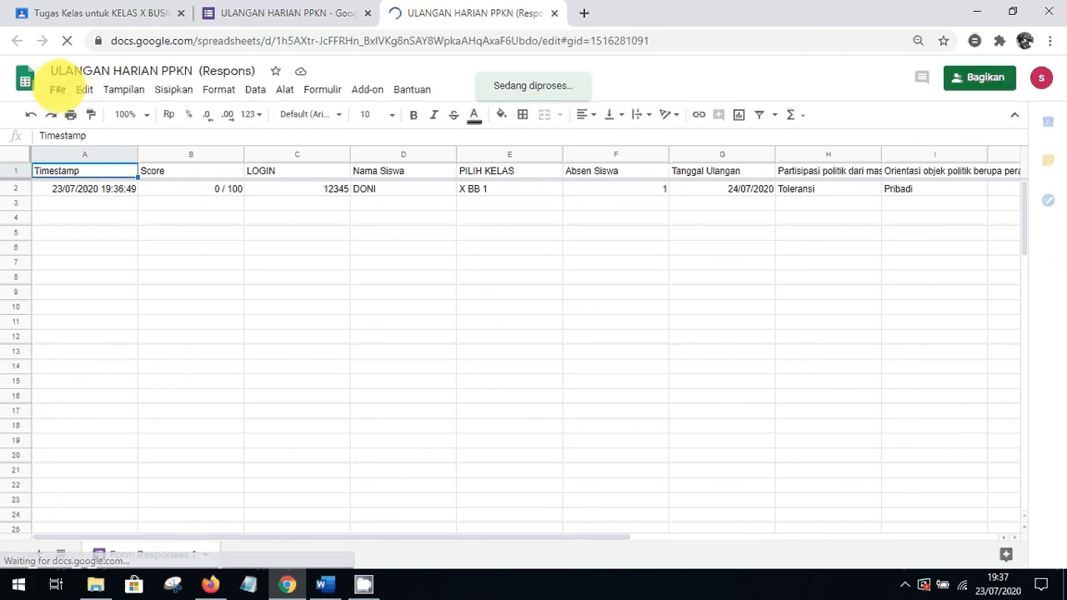
Look at the File > Download options without exporting, then close the response spreadsheet tab
left_click(57, 89)
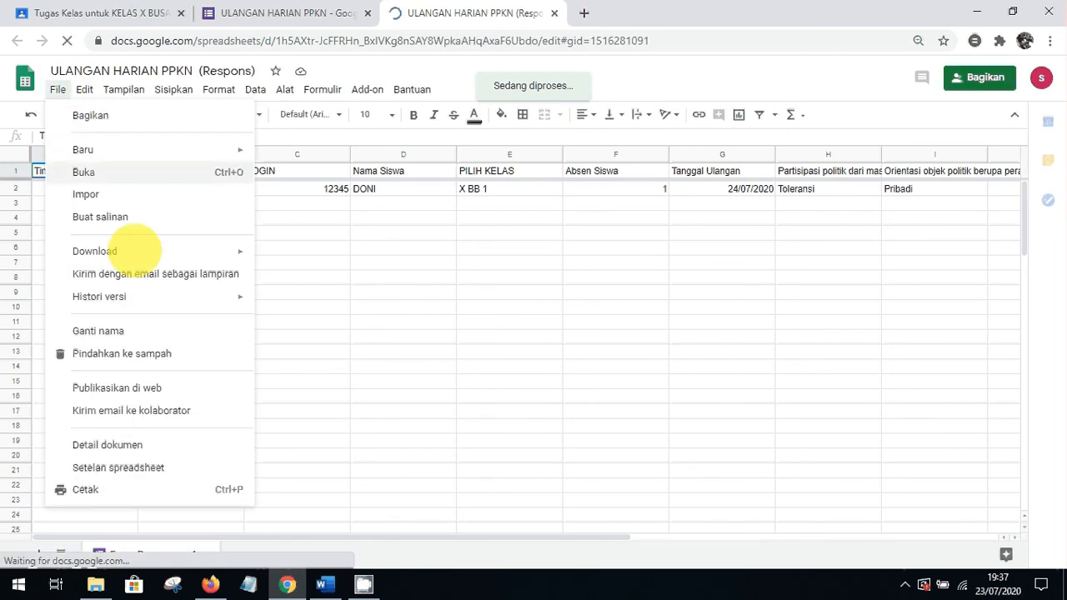
mouse_move(133, 251)
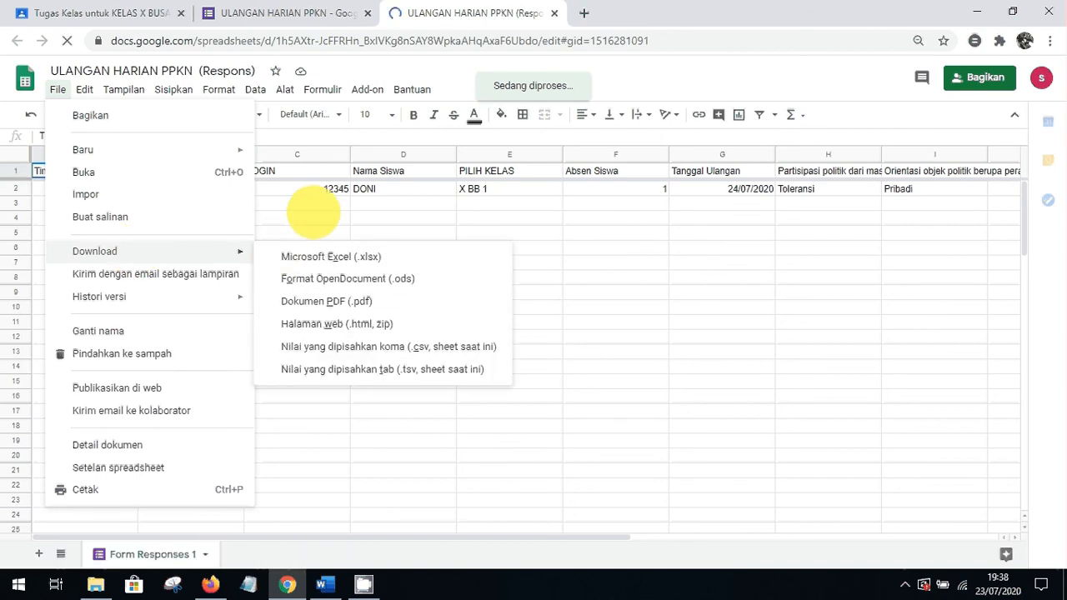
left_click(313, 215)
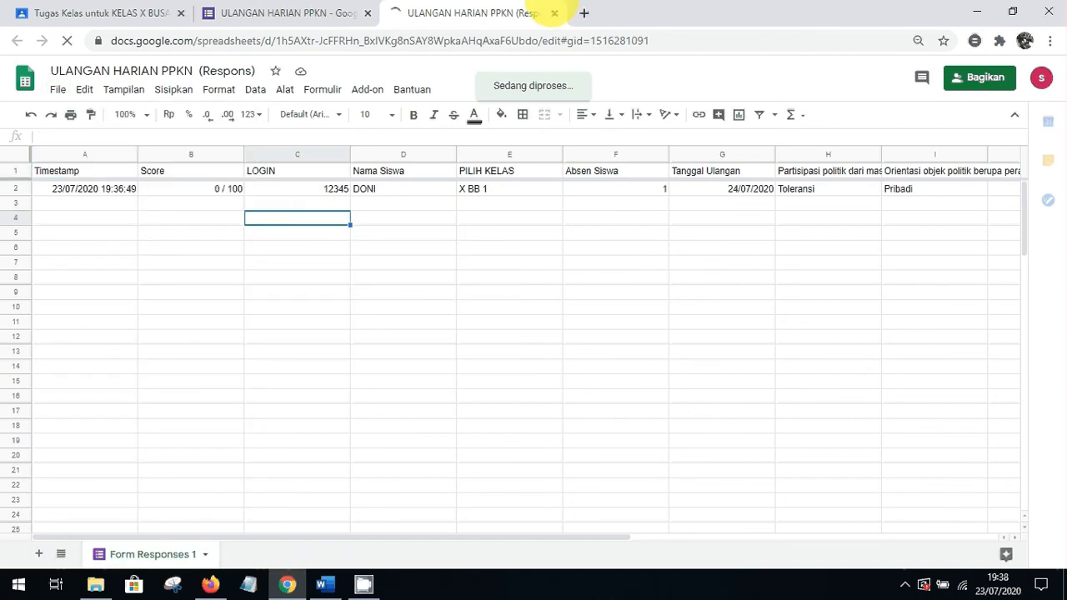
left_click(554, 13)
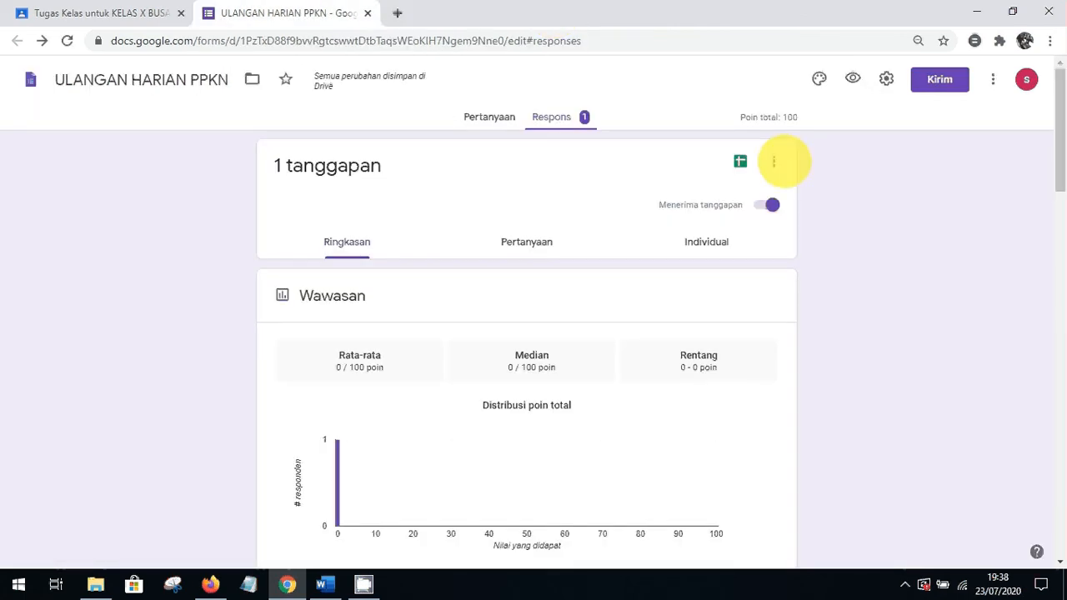
Return to the form's questions, then open Classroom's Tugas Kelas list and the Nilai gradebook
left_click(489, 117)
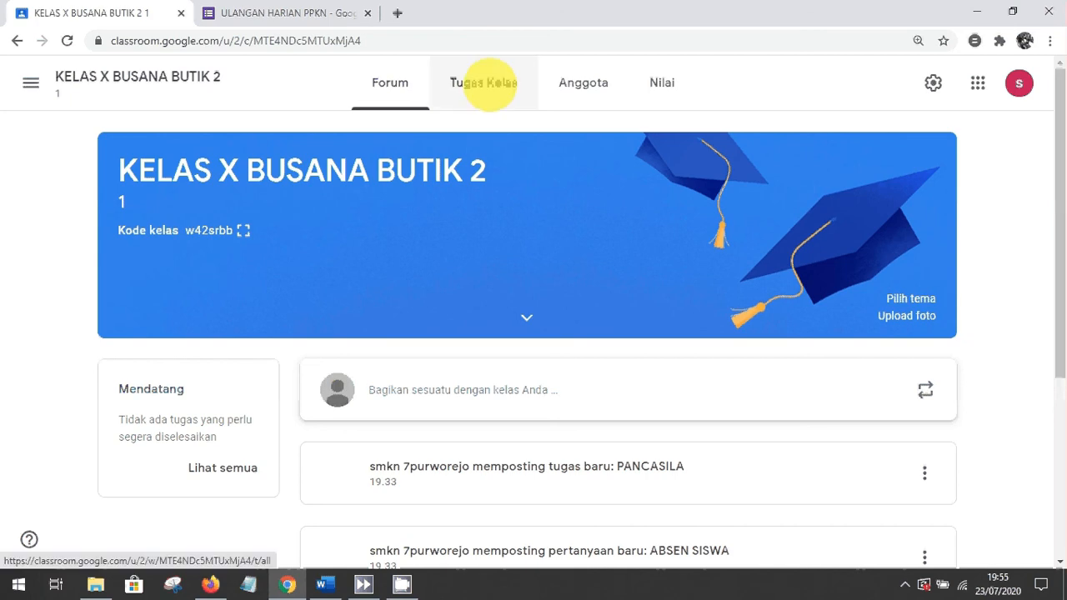
left_click(487, 84)
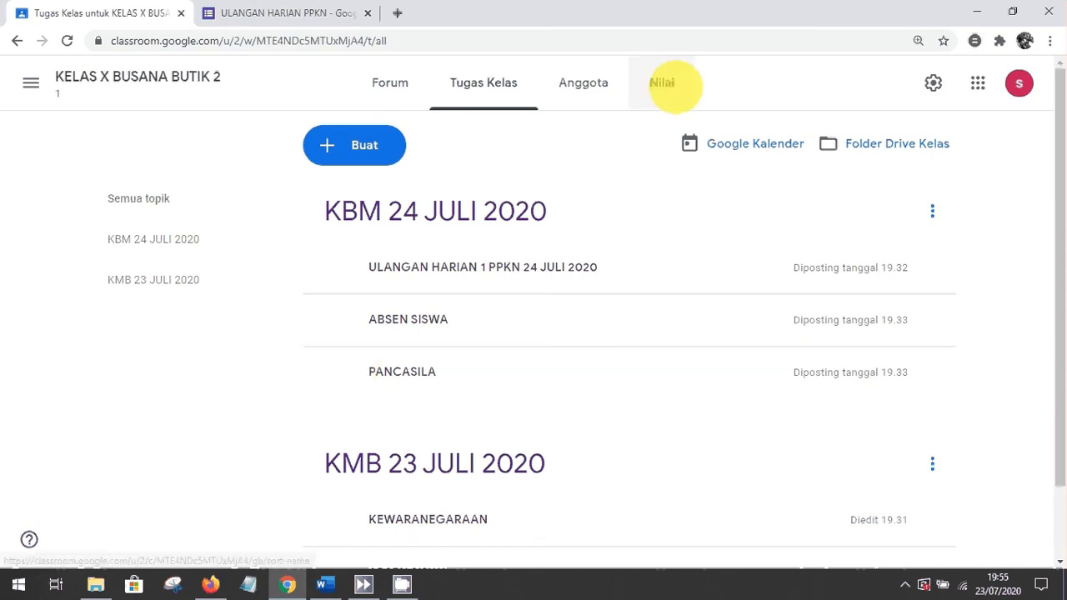
left_click(667, 84)
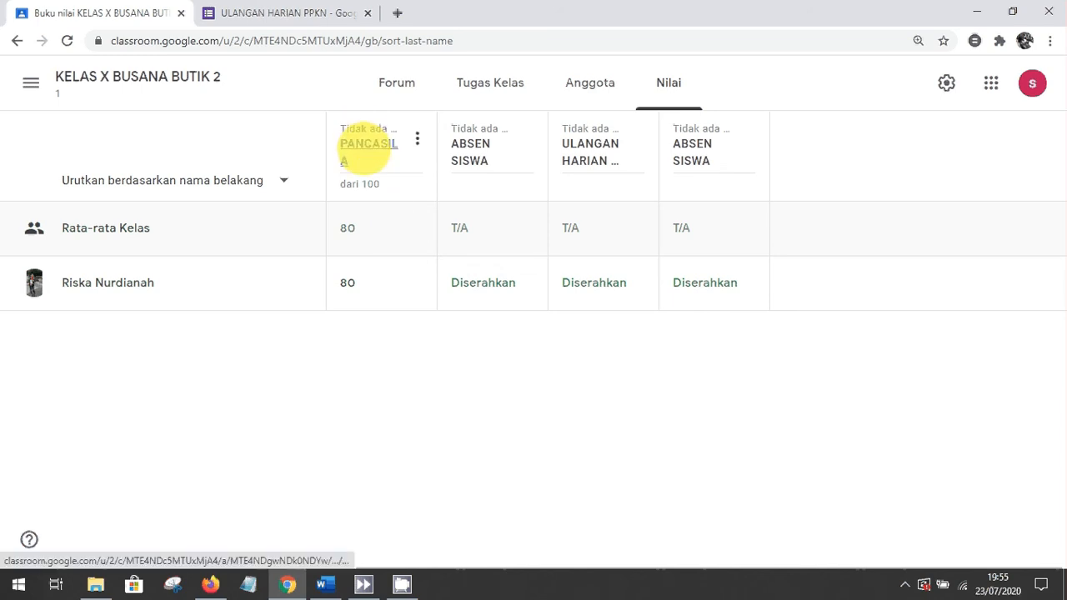
From the PANCASILA assignment's student work, copy all grades into a new Google Sheets spreadsheet
left_click(367, 146)
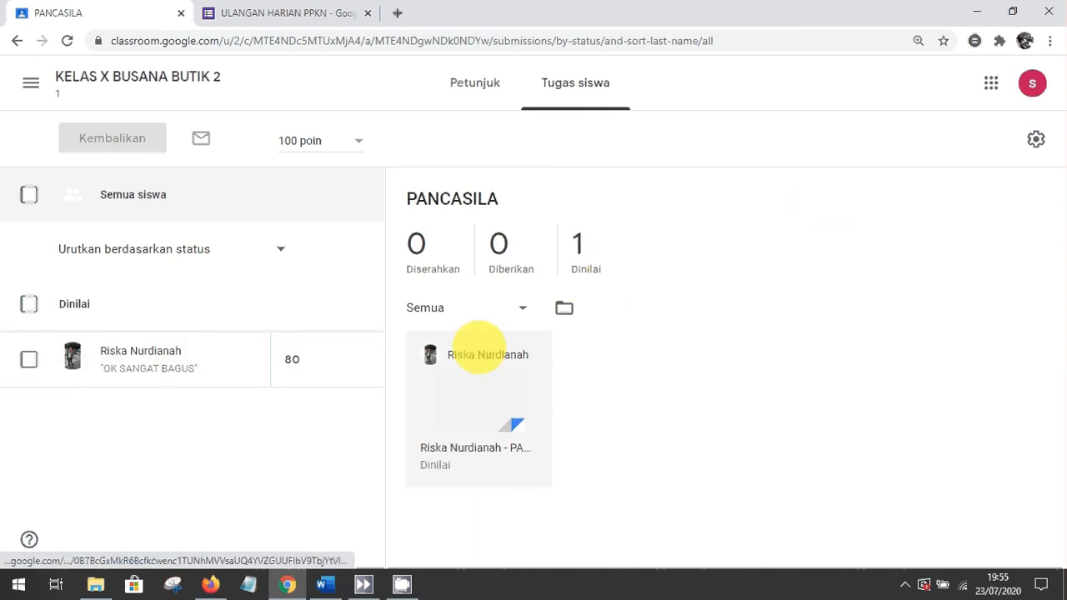
left_click(1036, 139)
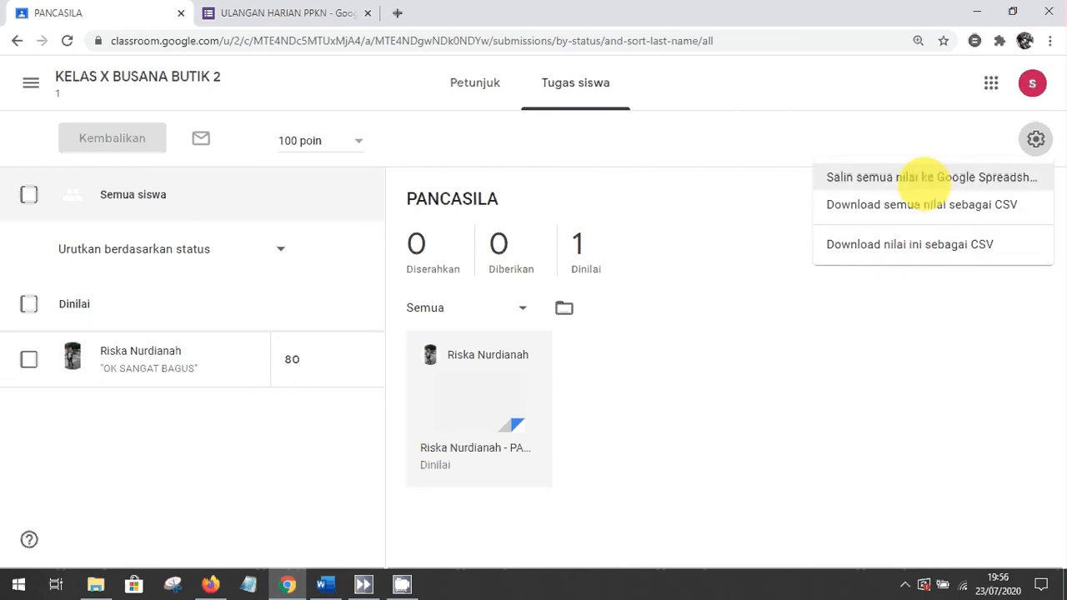
left_click(924, 179)
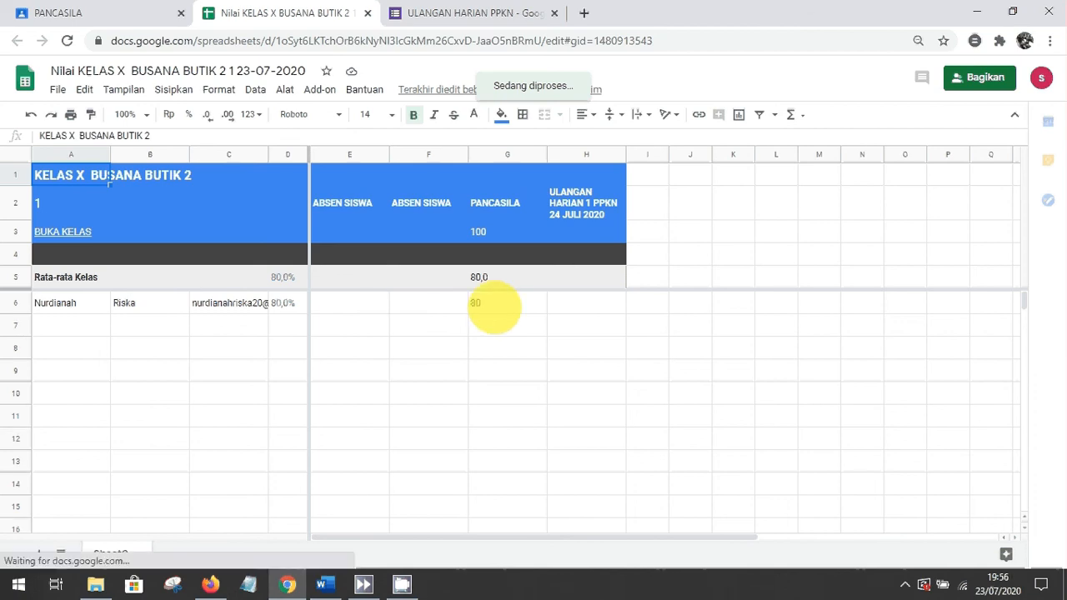
Check the PANCASILA grade in cell G6, skip downloading, close the grades sheet, and return to the PPKN form
left_click(495, 308)
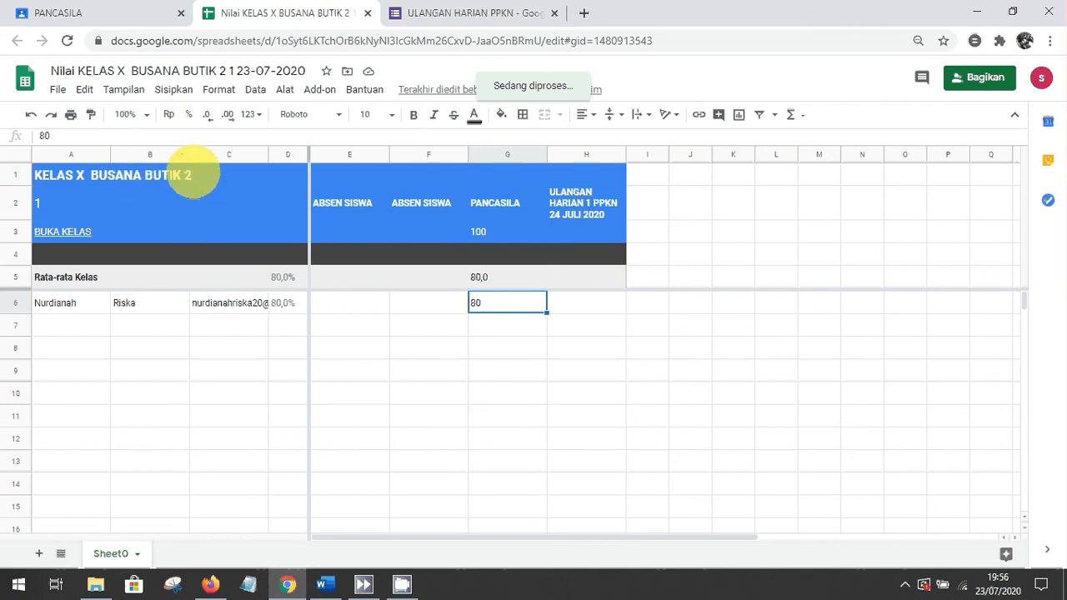
left_click(57, 90)
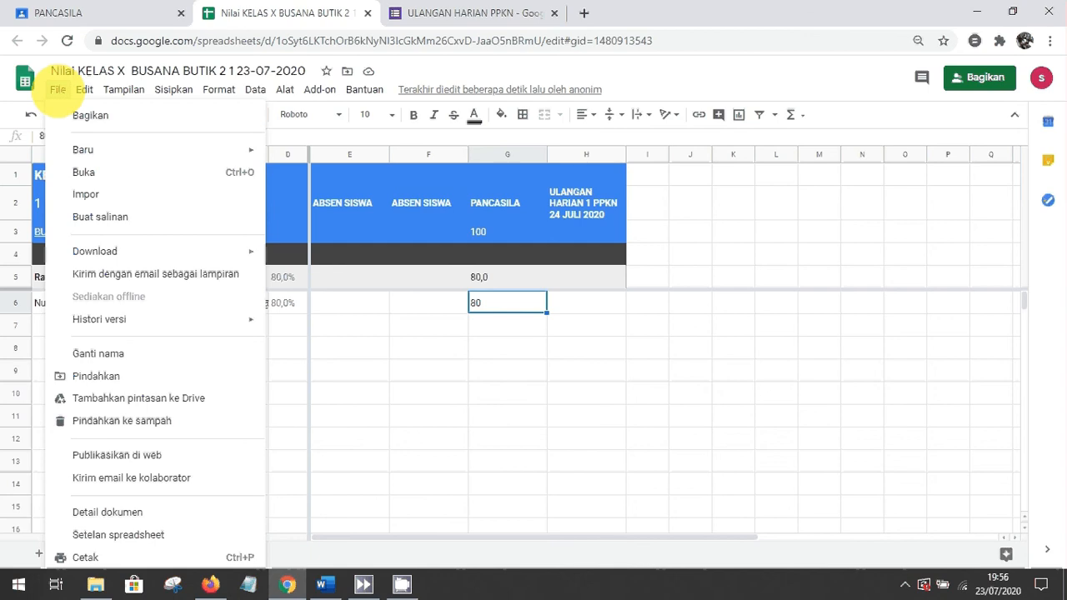
mouse_move(159, 250)
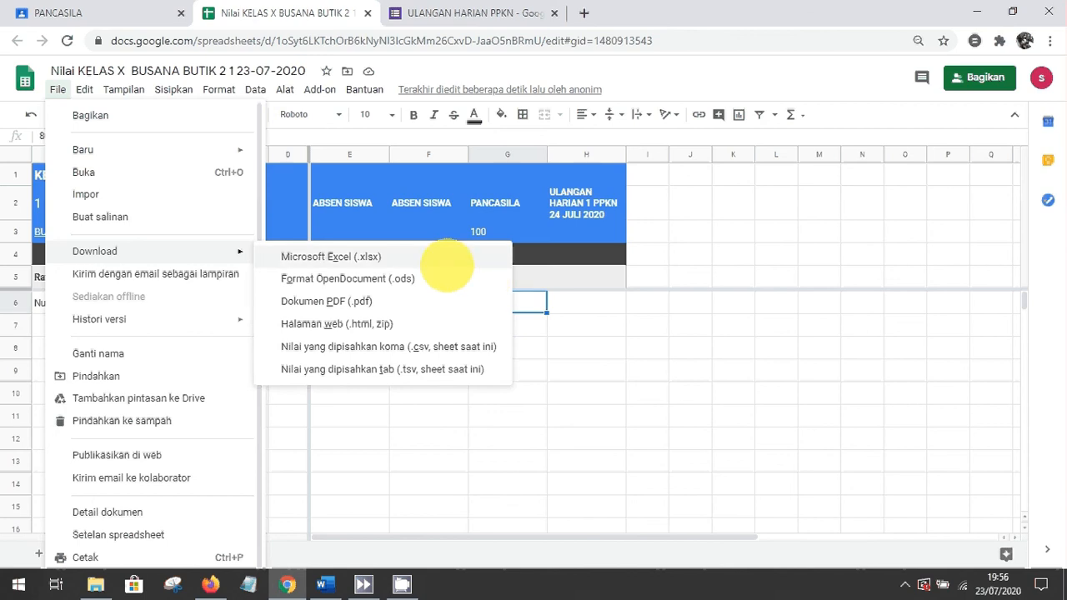
left_click(447, 262)
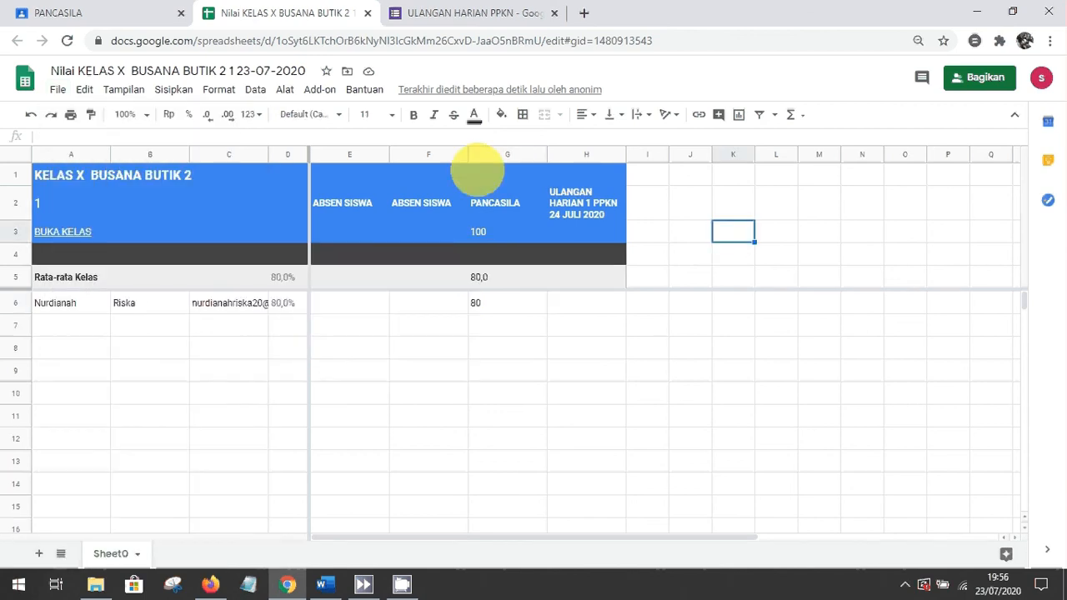
left_click(372, 13)
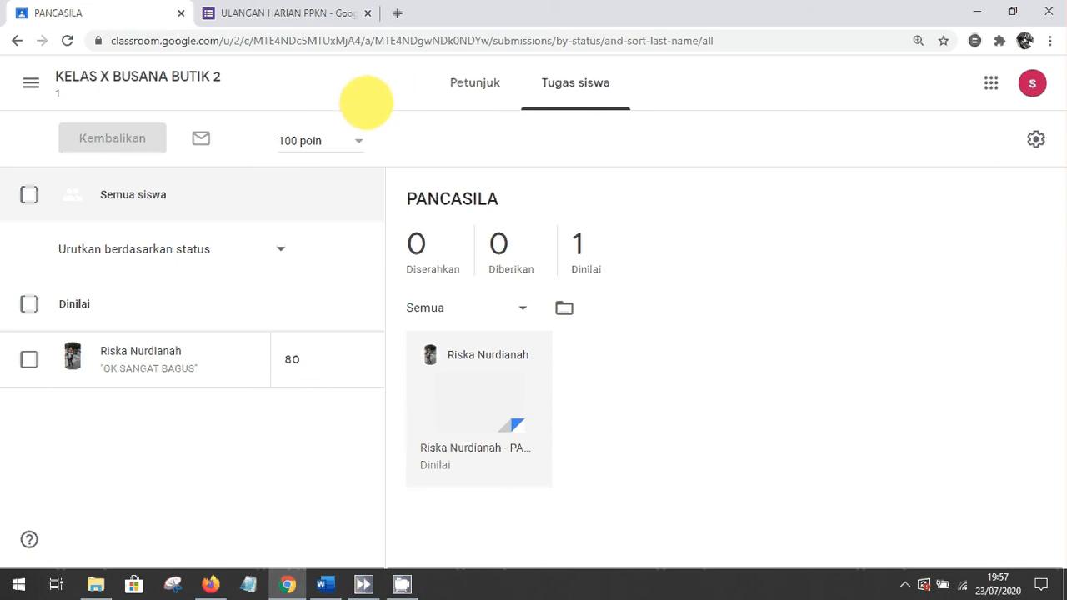
left_click(281, 13)
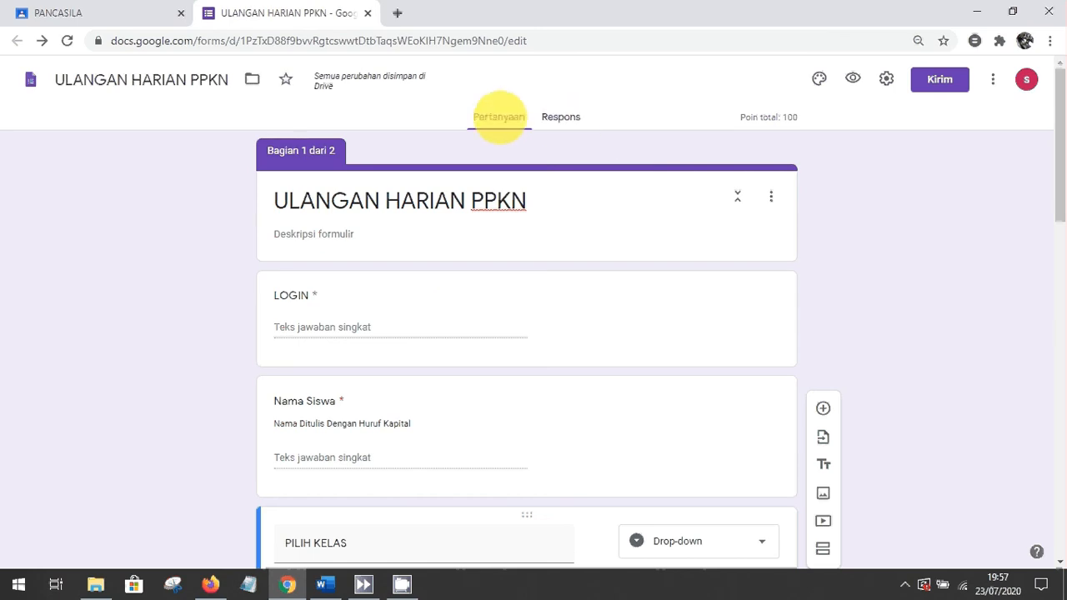
left_click(113, 11)
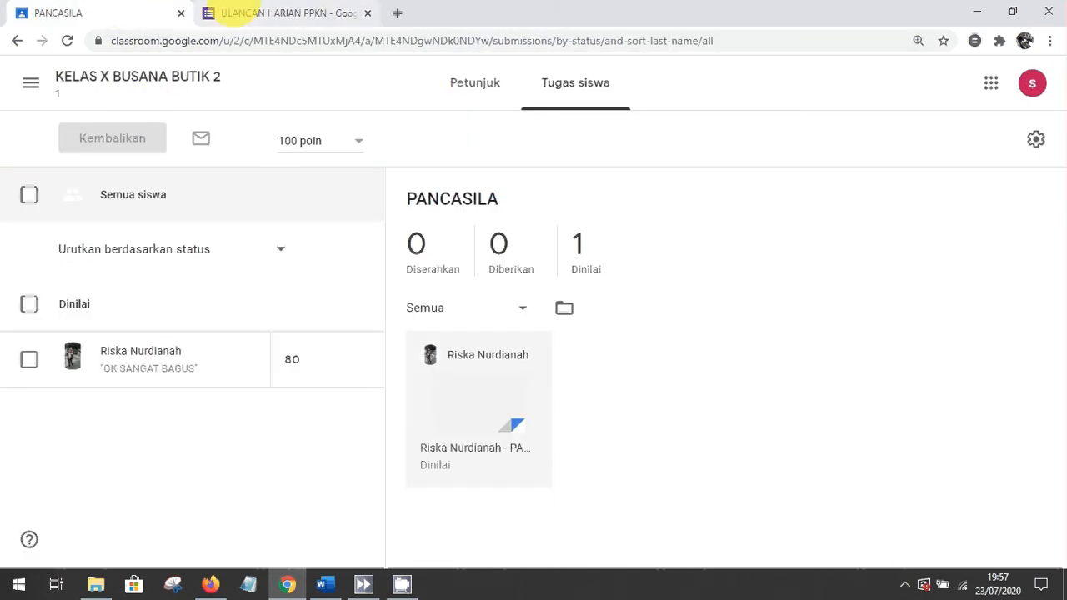
left_click(254, 12)
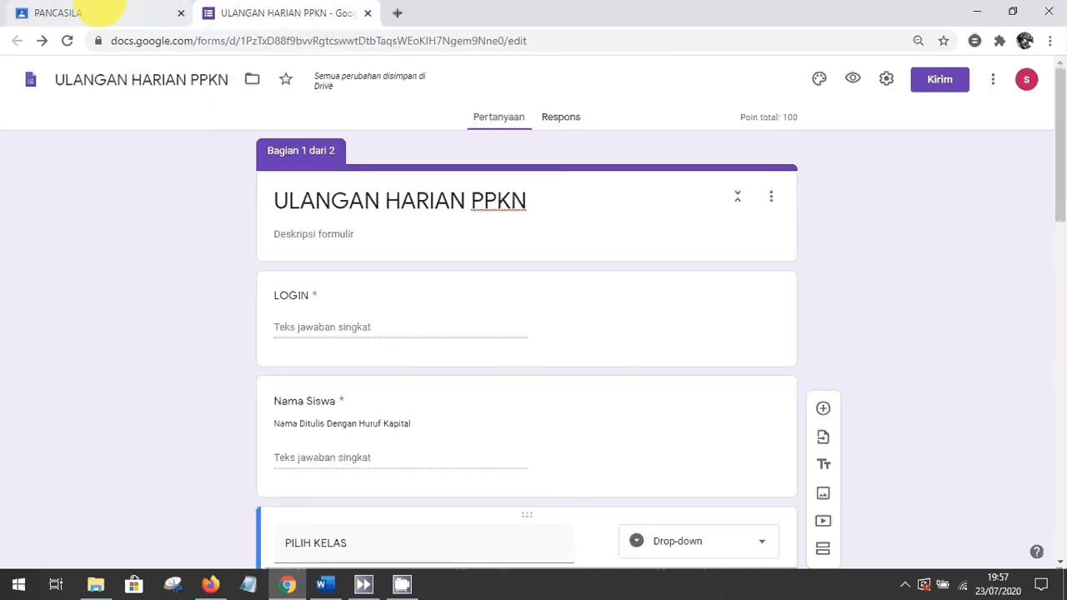
left_click(74, 12)
left_click(287, 11)
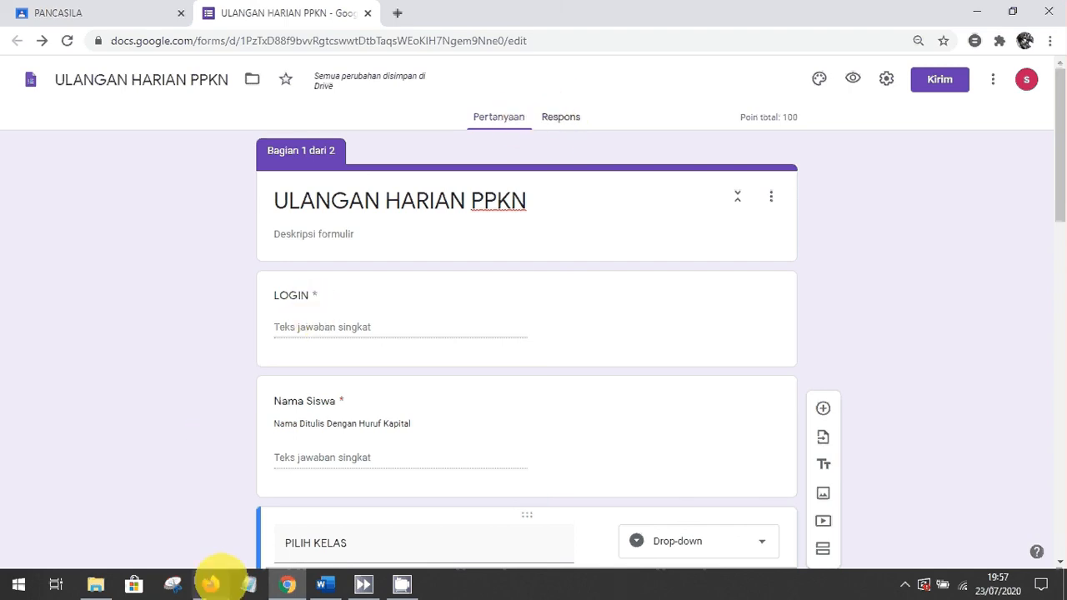
As the student, open KELAS X BUSANA BUTIK 2's classwork and launch the ULANGAN HARIAN 1 PPKN quiz form
left_click(212, 584)
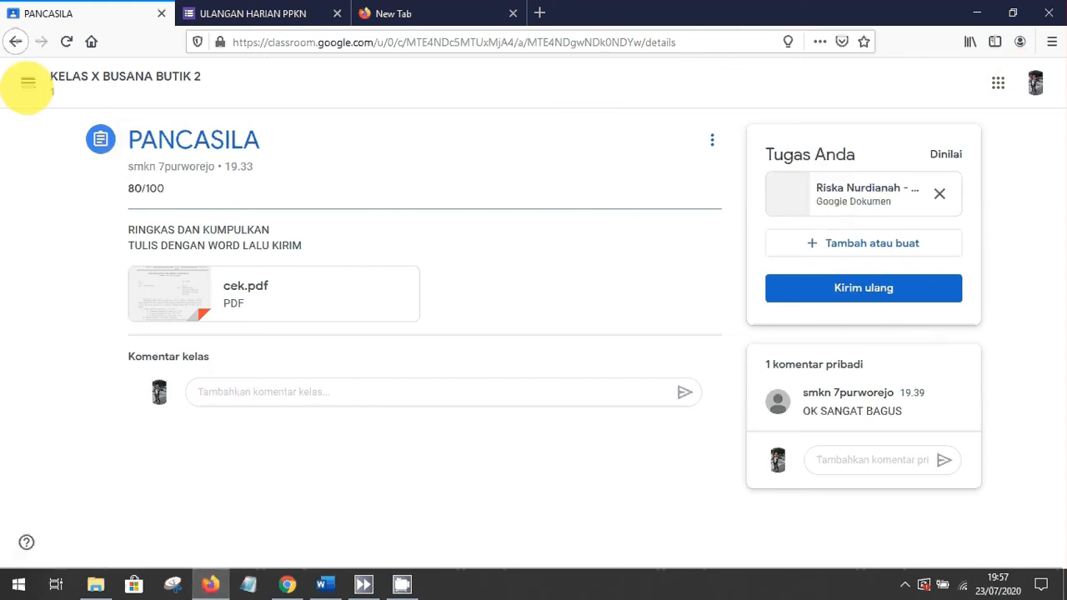
left_click(28, 81)
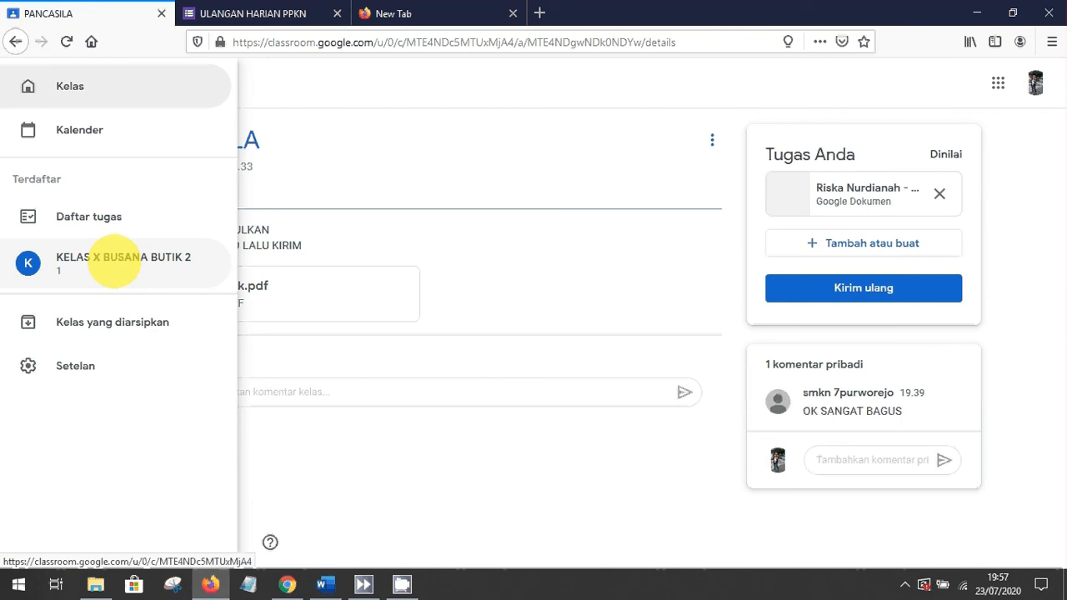
left_click(113, 261)
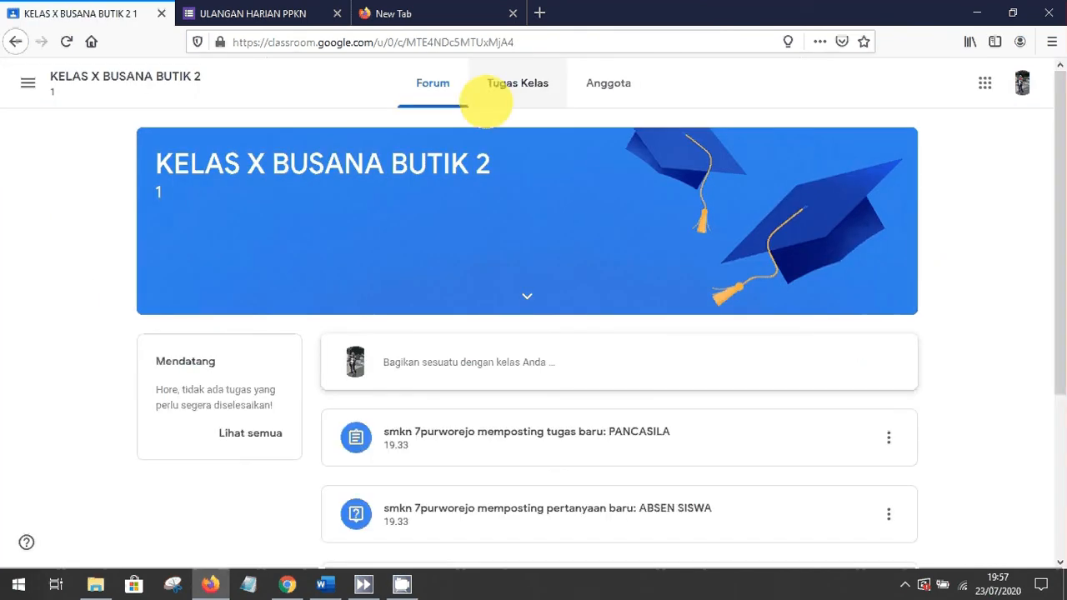
left_click(514, 87)
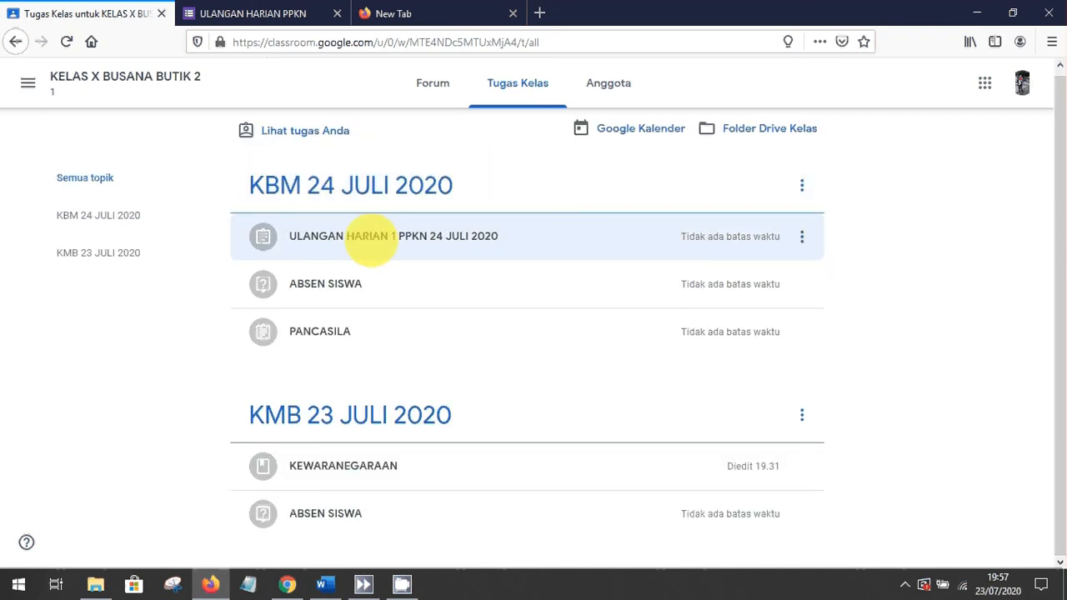
left_click(369, 236)
left_click(306, 350)
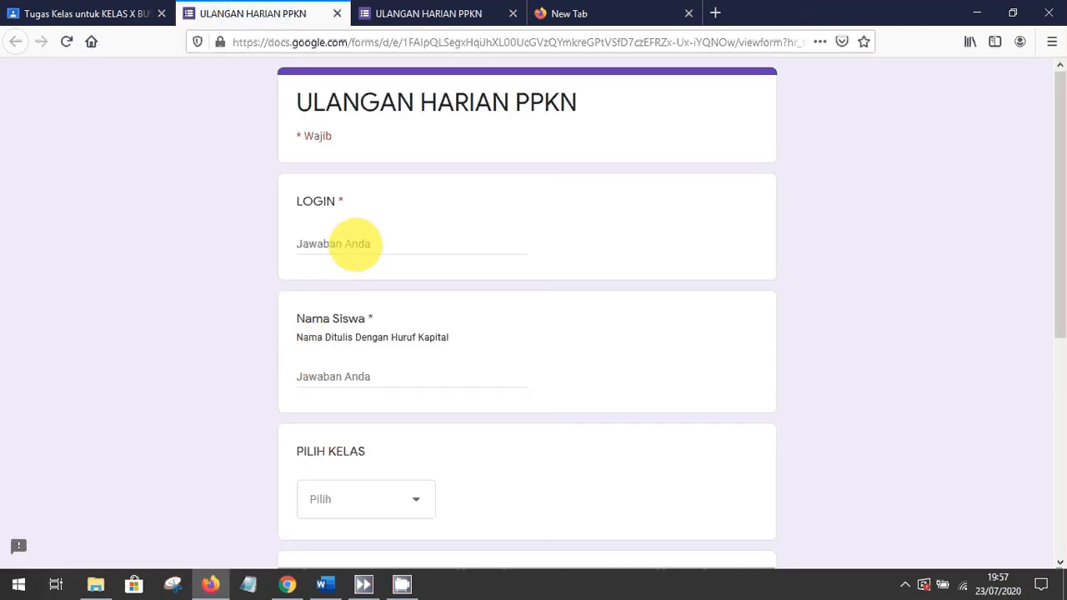
Enter the login ID and the student's name, and choose class X BB 1
left_click(356, 244)
type("12345")
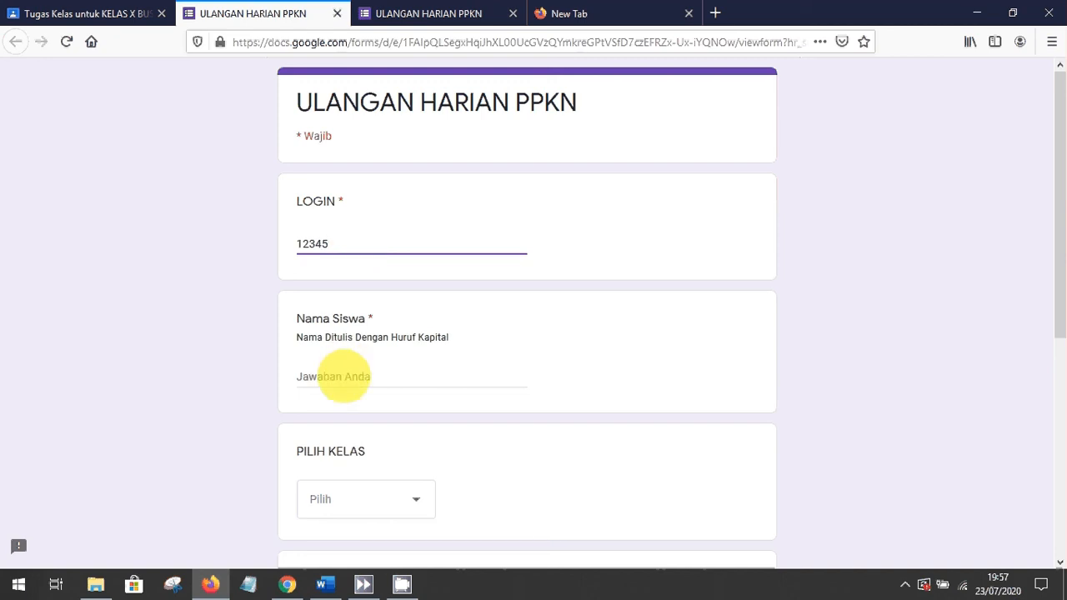
left_click(338, 377)
type("DONI")
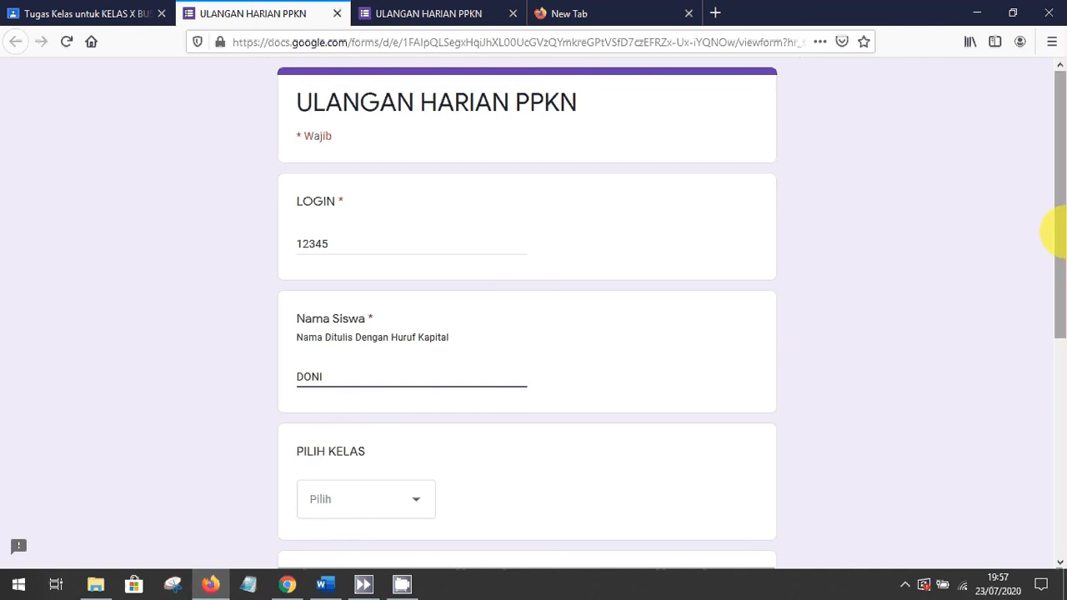
scroll(486, 254, "down", 3)
left_click(333, 275)
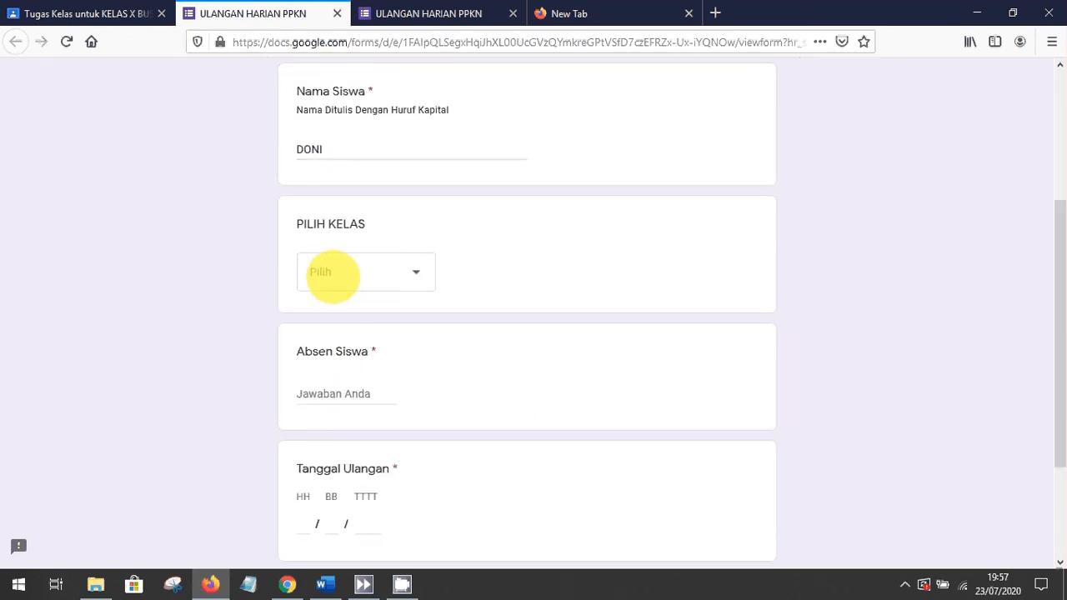
left_click(337, 323)
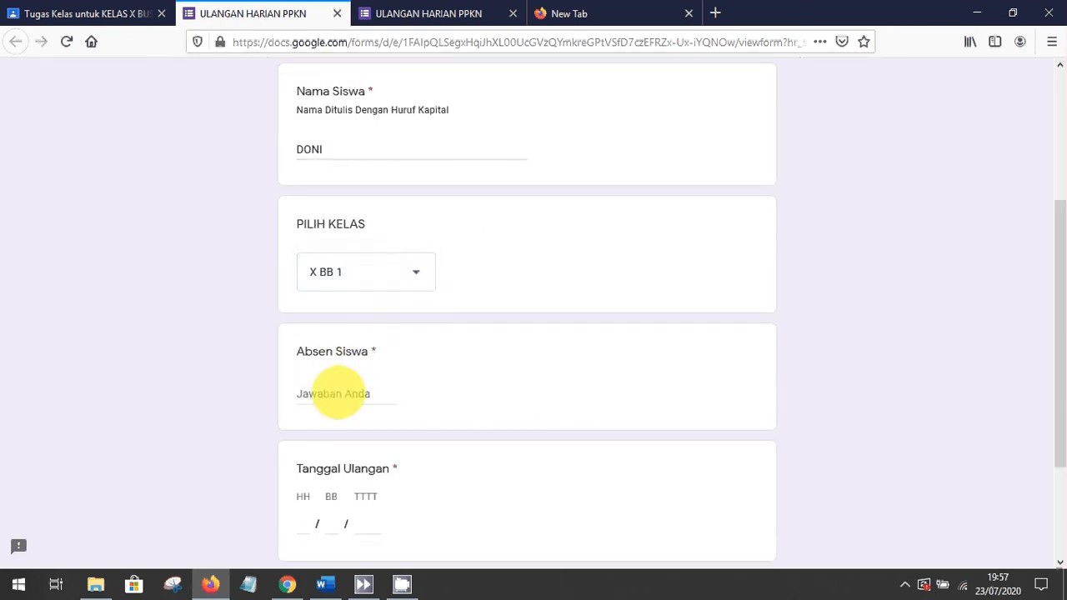
Fill in Absen Siswa as 1 and the test date 24/07/2020
left_click(338, 393)
type("1")
left_click(300, 526)
type("24")
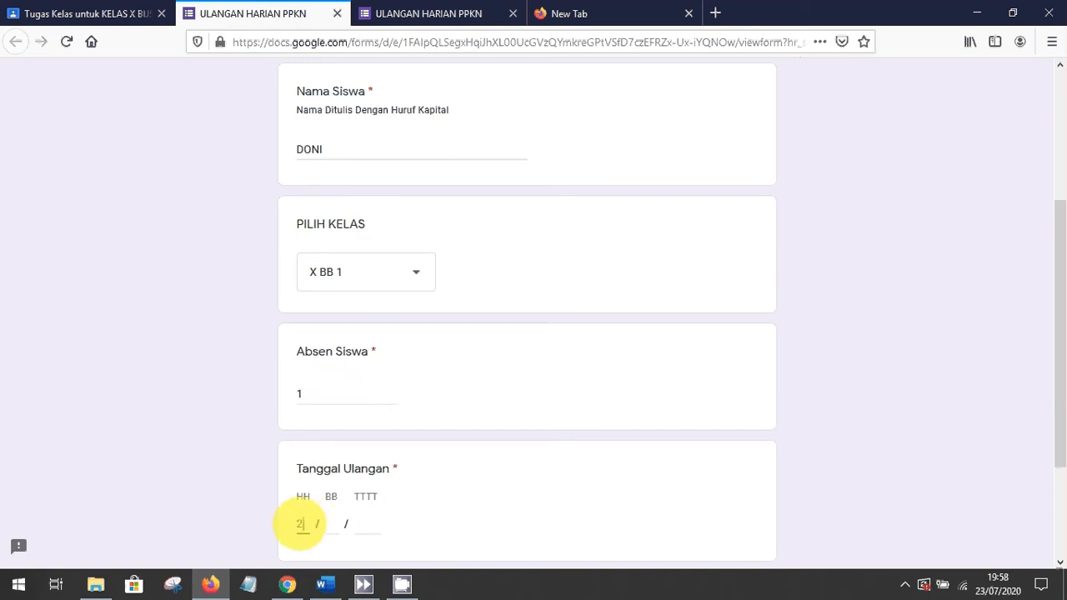
left_click(334, 523)
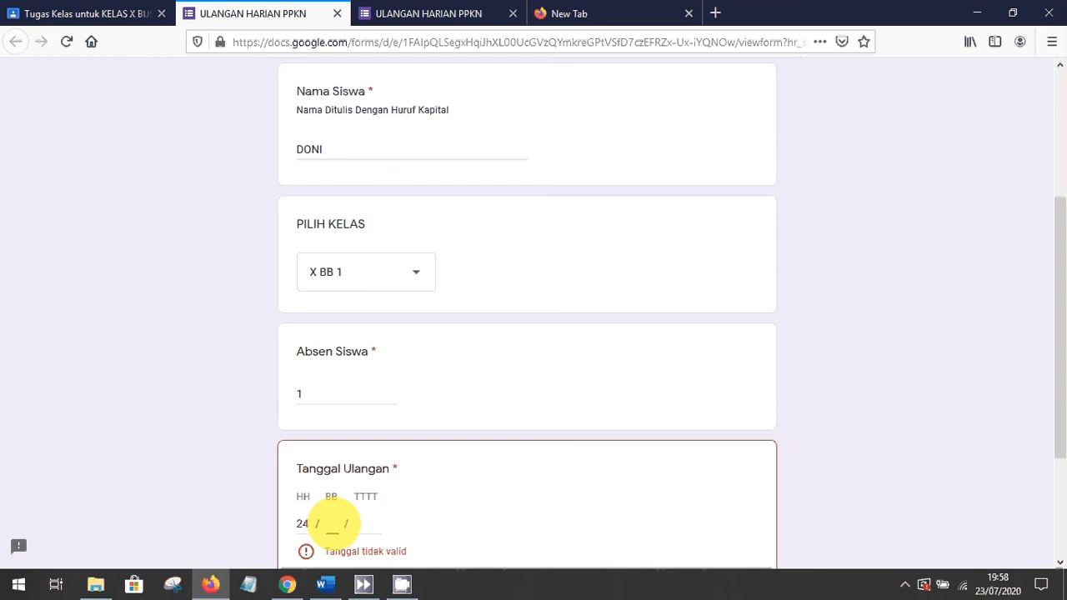
type("07")
left_click(367, 524)
type("2020")
In the next section answer Partisipan and Psikomotorik, then submit the quiz
scroll(1052, 482, "down", 3)
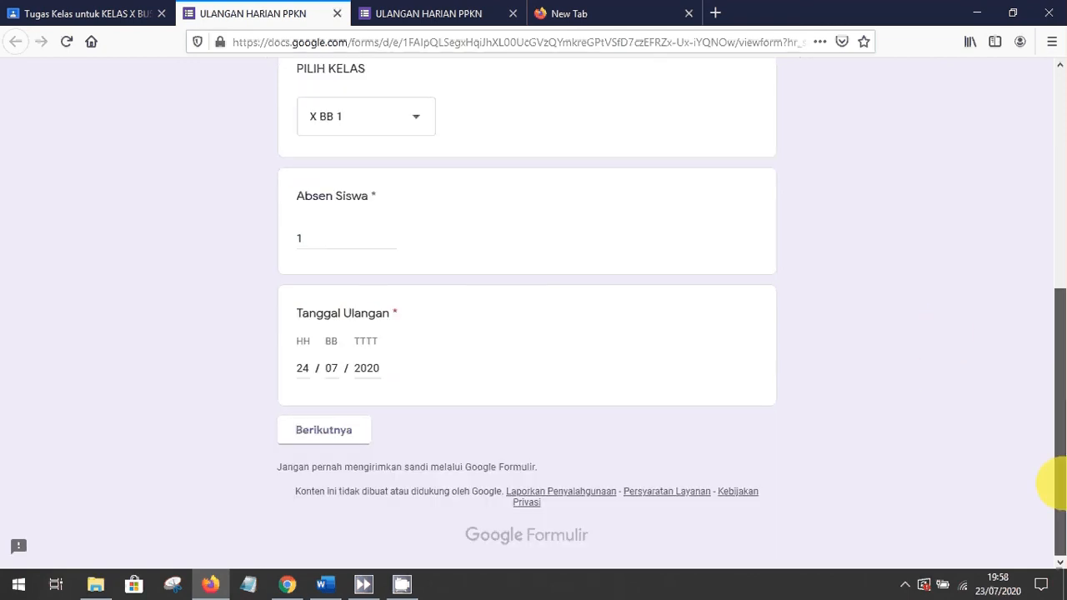
left_click(323, 427)
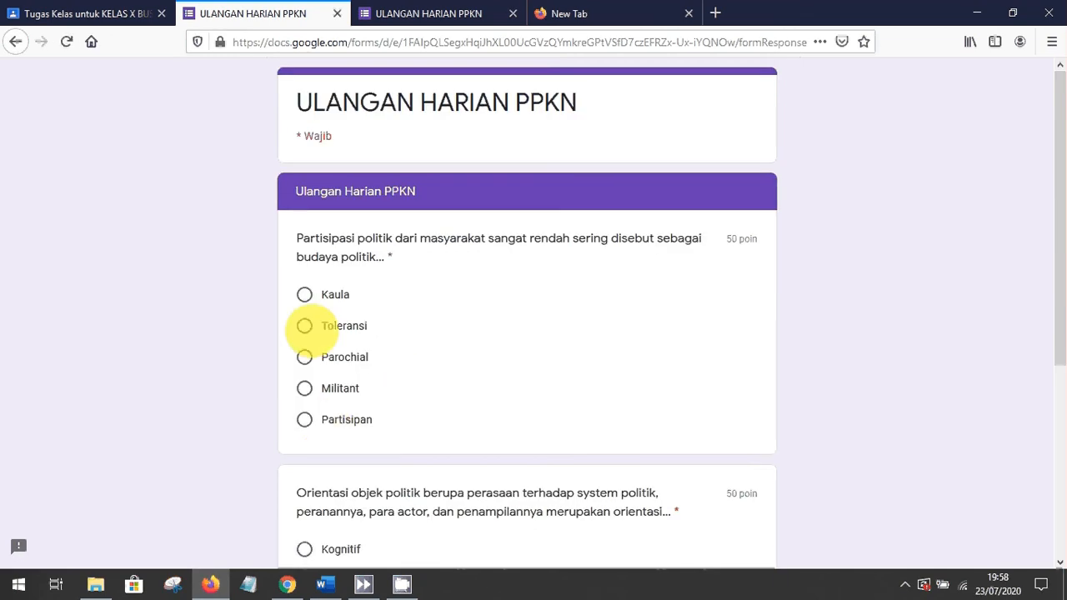
left_click(305, 420)
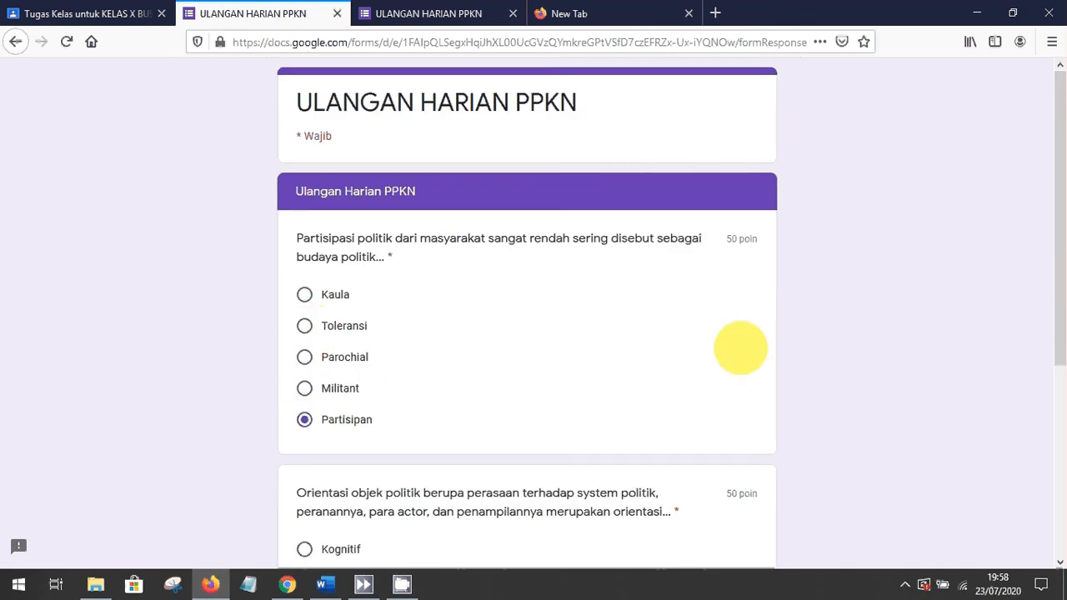
left_click_drag(1055, 292, 1049, 405)
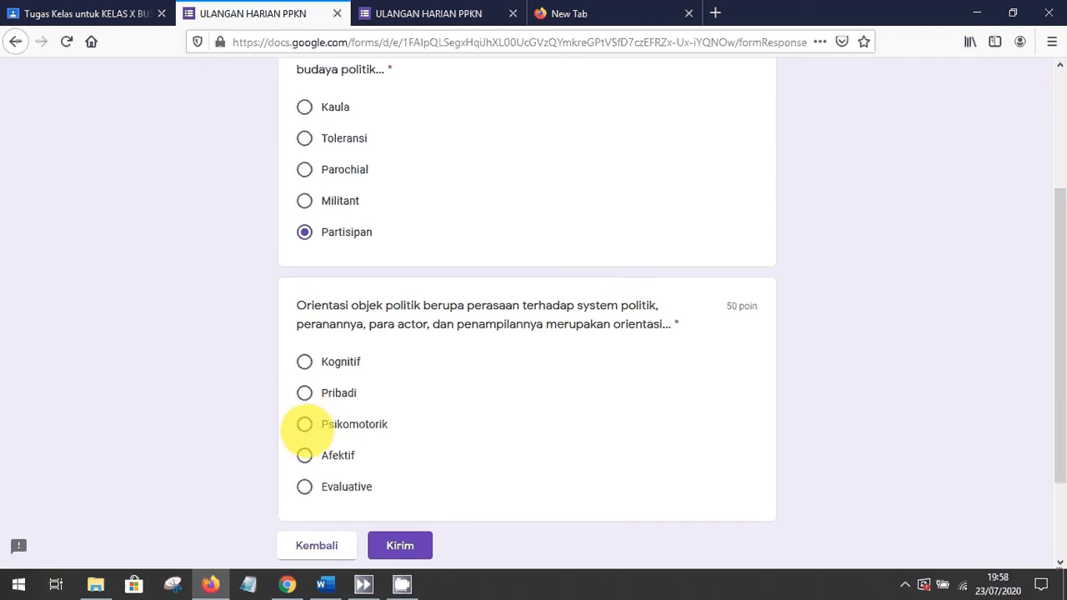
left_click(305, 424)
left_click(399, 545)
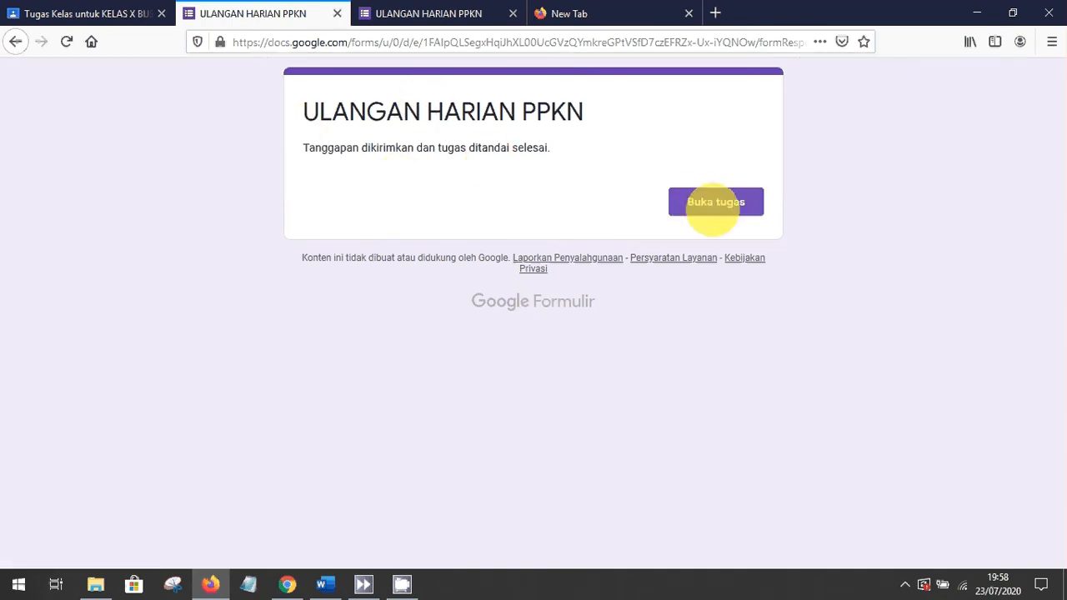
Open the handed-in PPKN assignment, go to the Classroom home page, then switch to the teacher's form editor
left_click(715, 200)
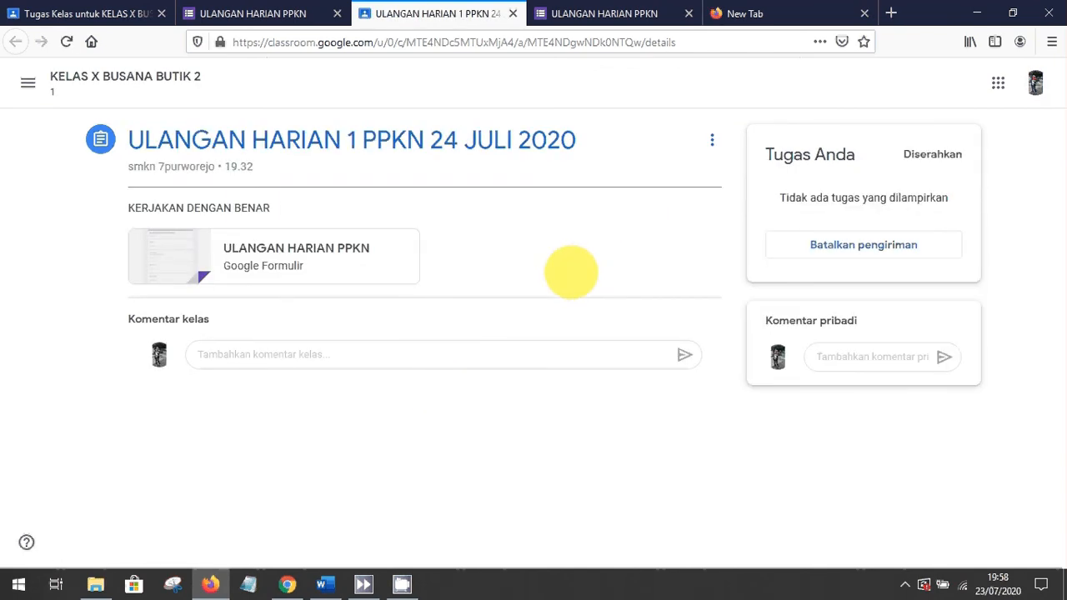
left_click(27, 81)
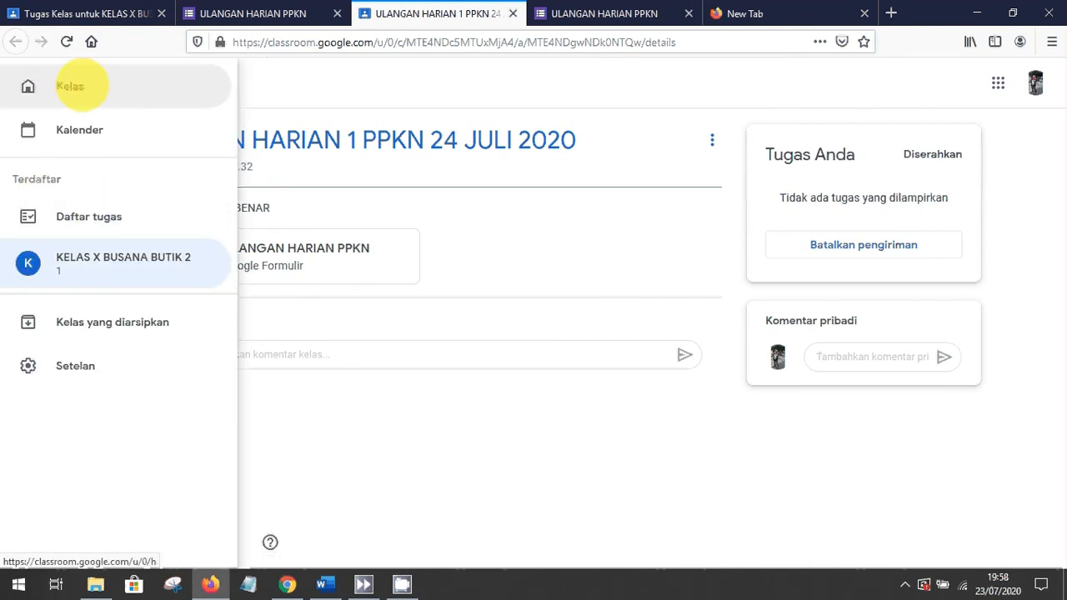
left_click(81, 88)
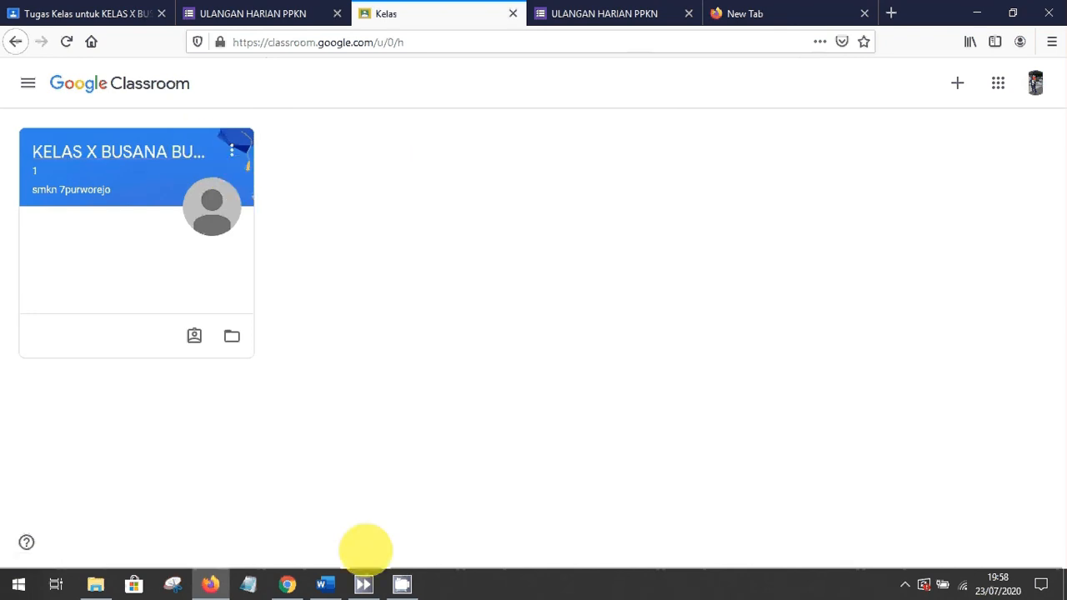
left_click(286, 585)
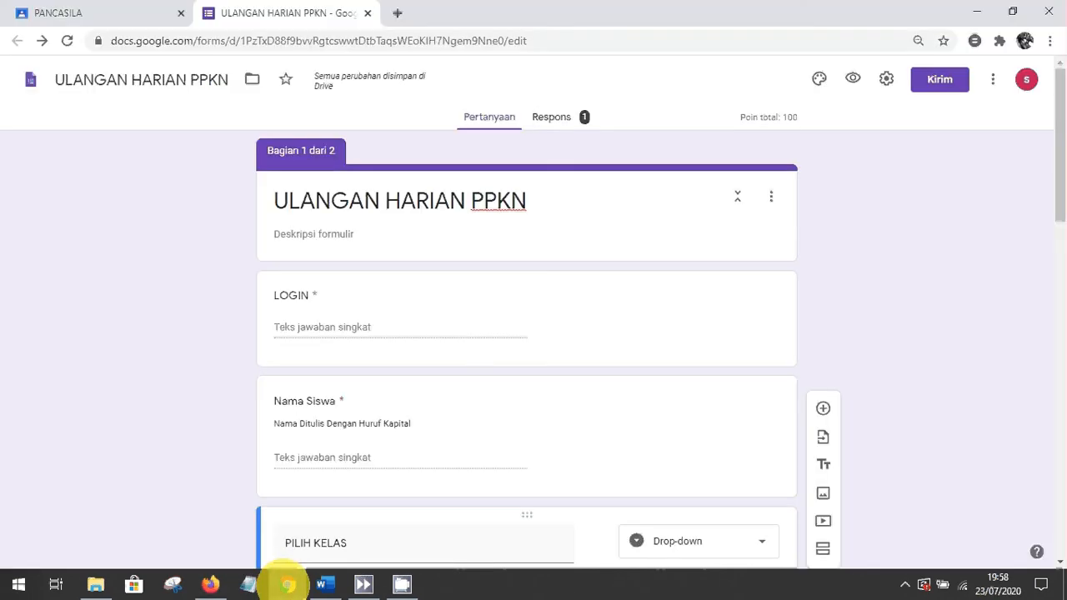
Review the responses and the Kuis settings, then open the ULANGAN HARIAN PPKN (Respons) spreadsheet
left_click(552, 117)
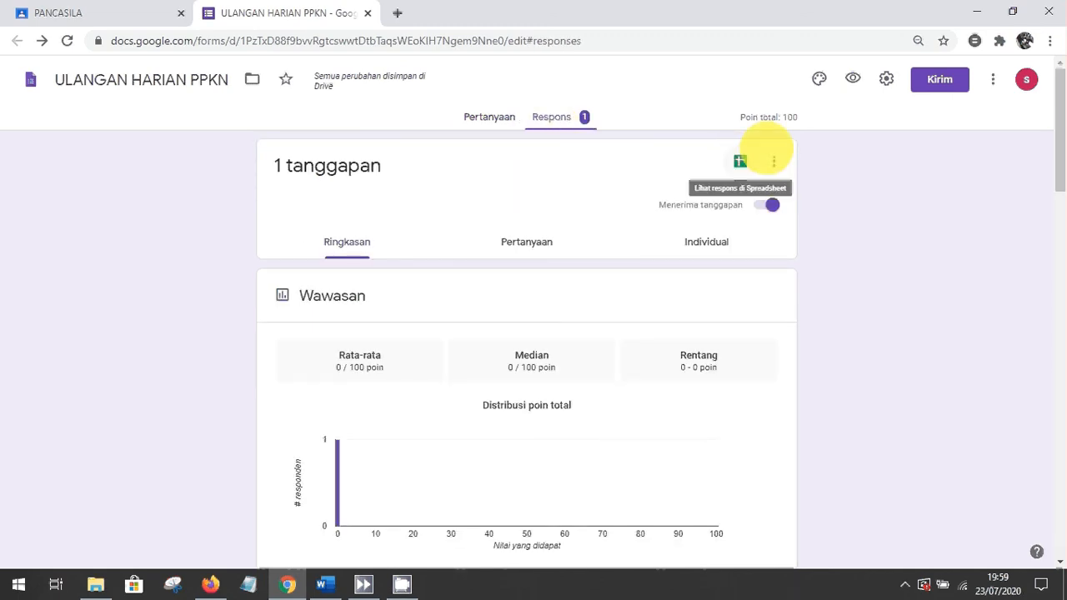
left_click(887, 79)
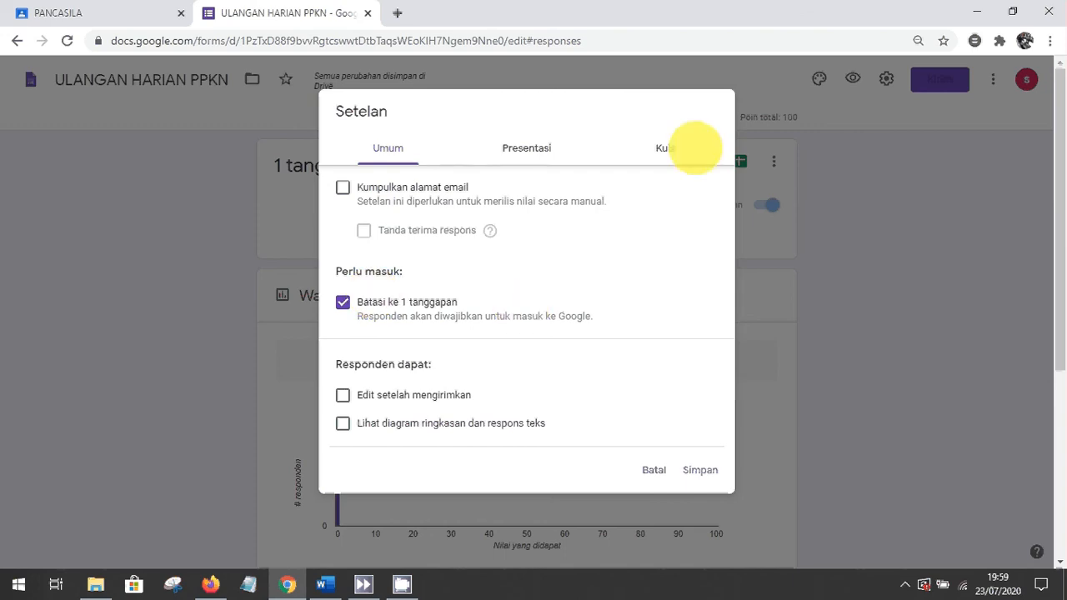
left_click(675, 148)
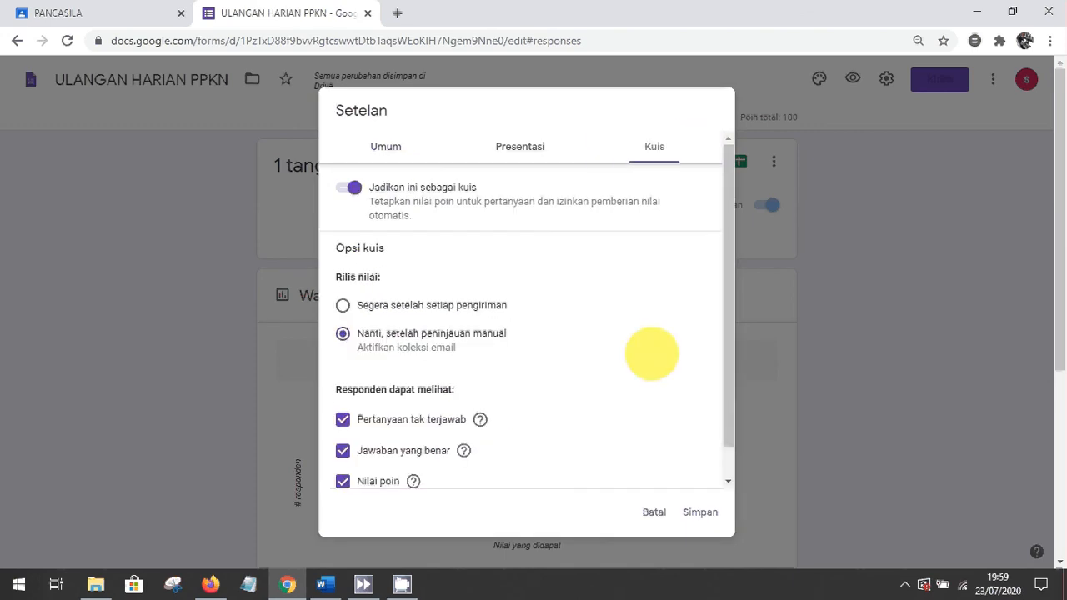
left_click(700, 512)
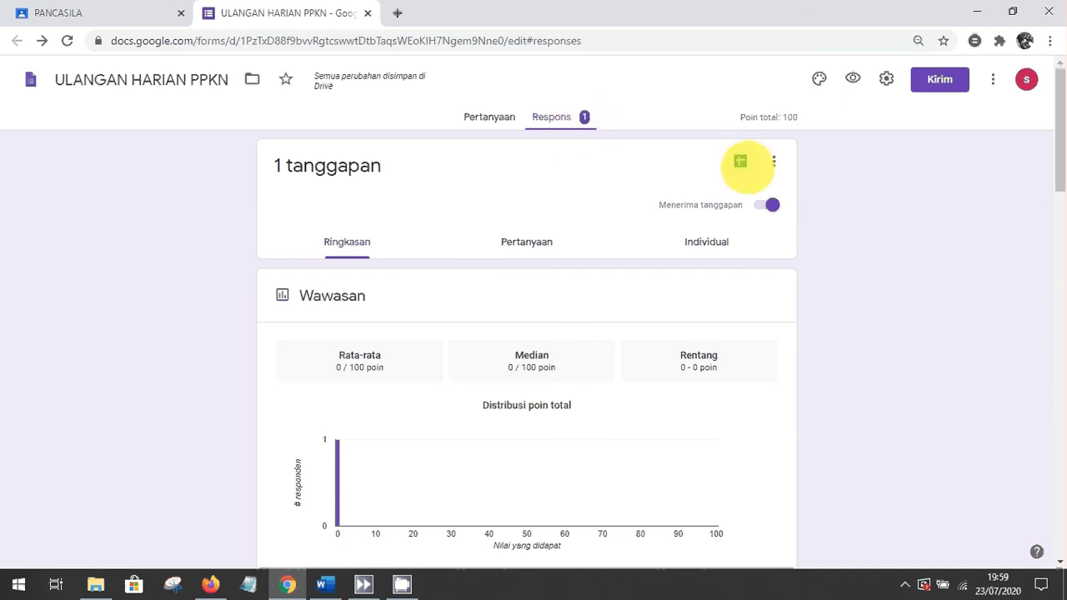
left_click(740, 162)
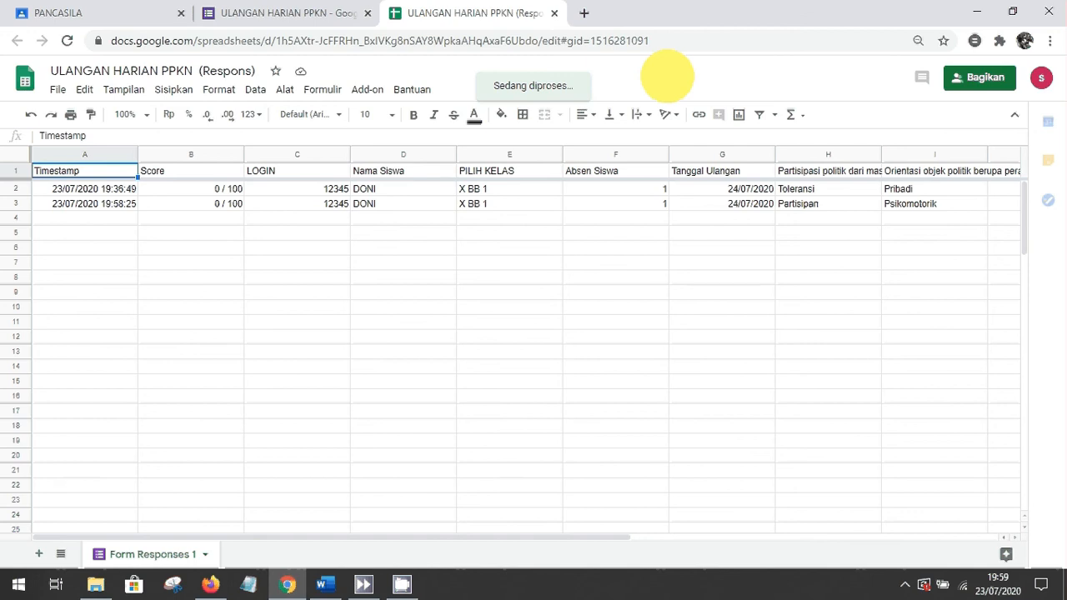
Glance over the File menu, then close the responses spreadsheet and the quiz form
left_click(56, 90)
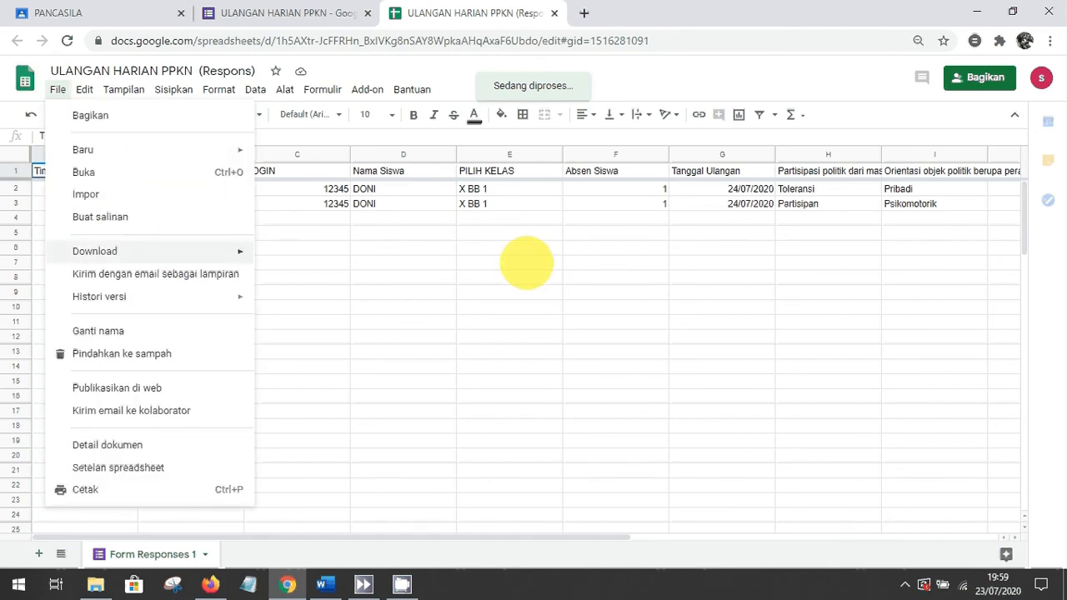
left_click(527, 263)
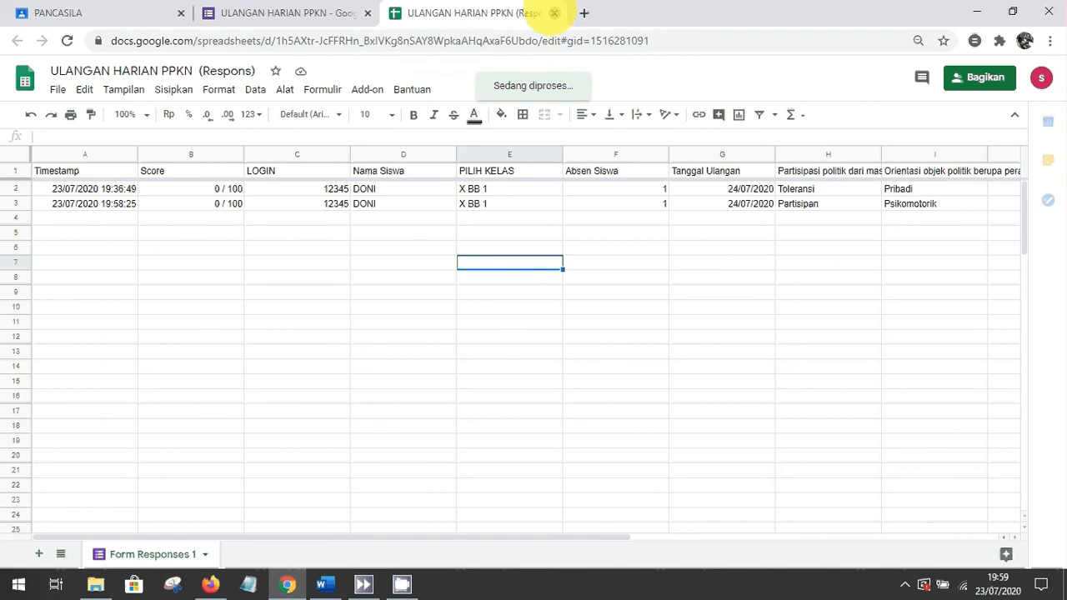
left_click(554, 13)
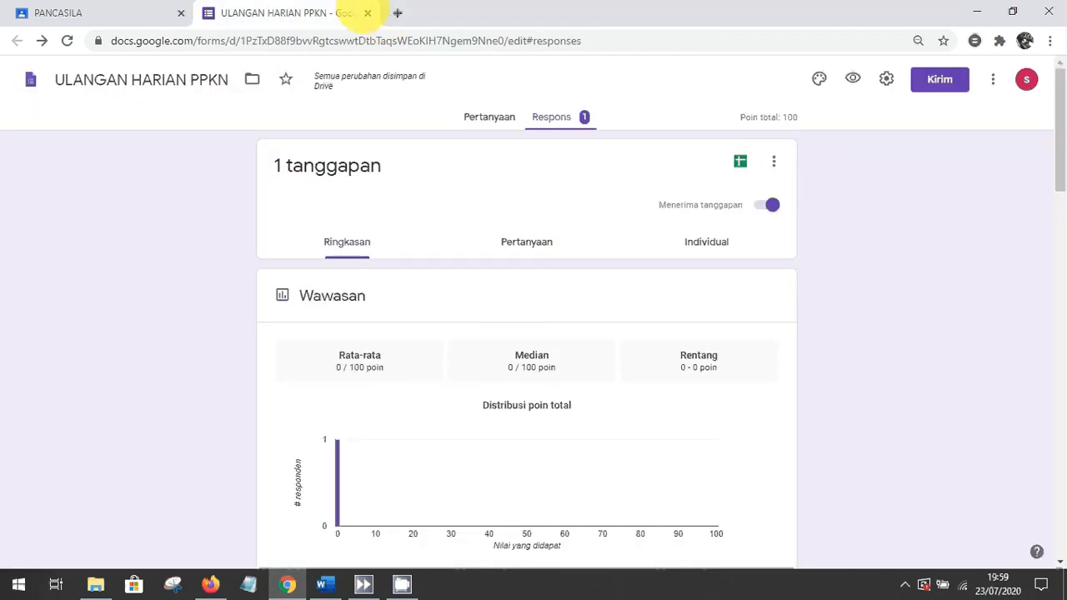
left_click(367, 12)
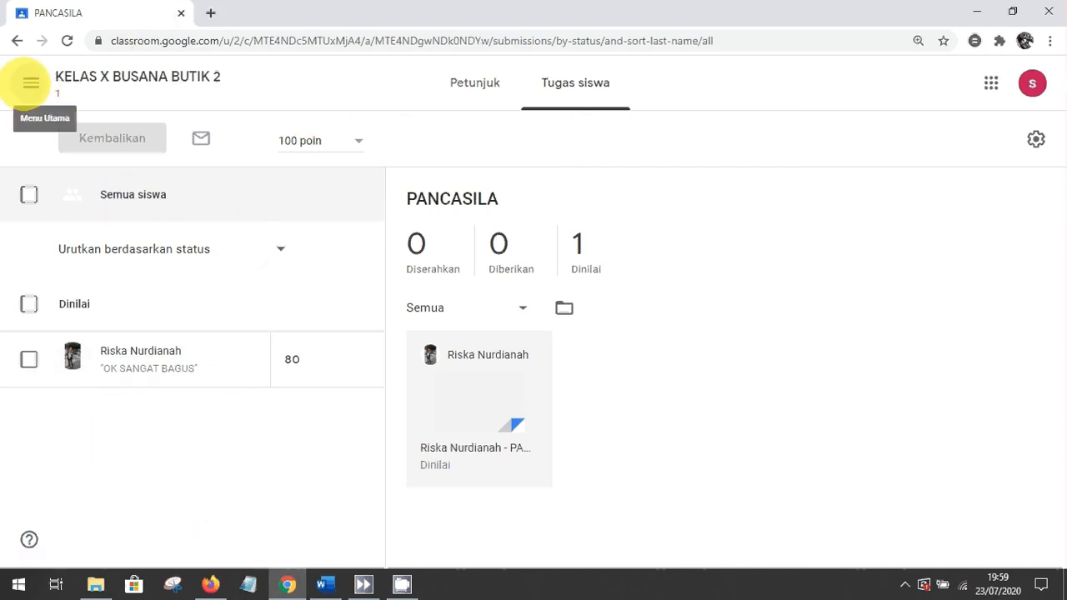
Return to the Classroom home page, open KELAS X BUSANA BUTIK 2, and dismiss the tip
left_click(30, 83)
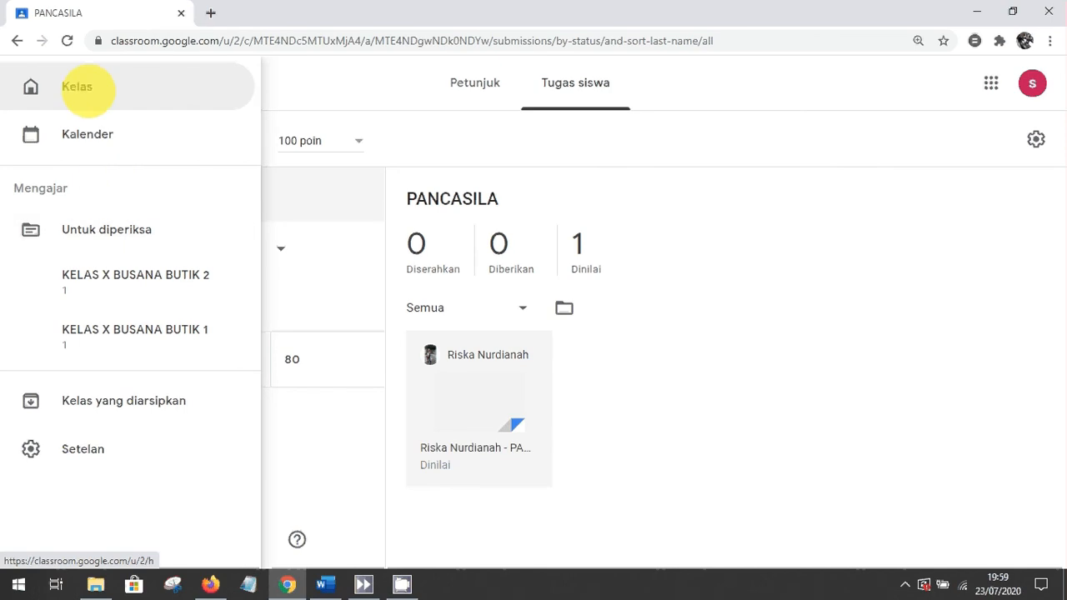
left_click(81, 87)
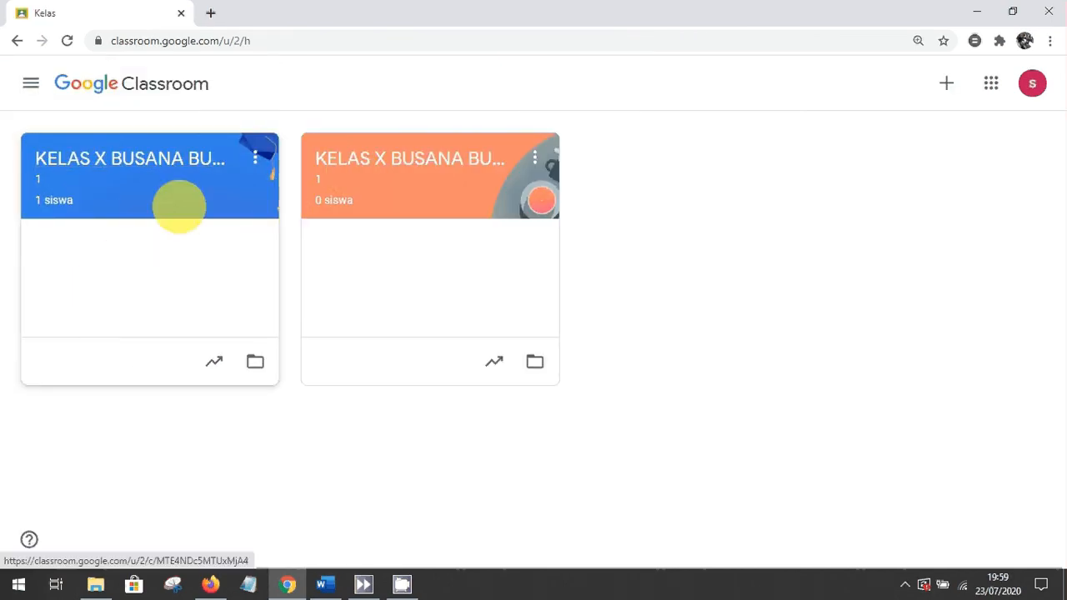
left_click(168, 166)
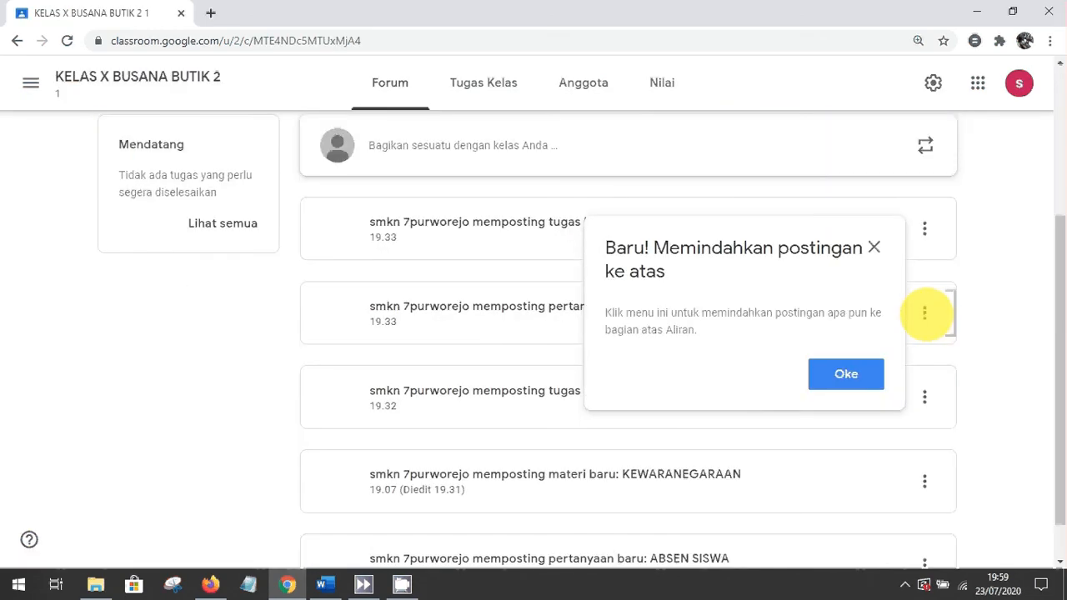
left_click(874, 246)
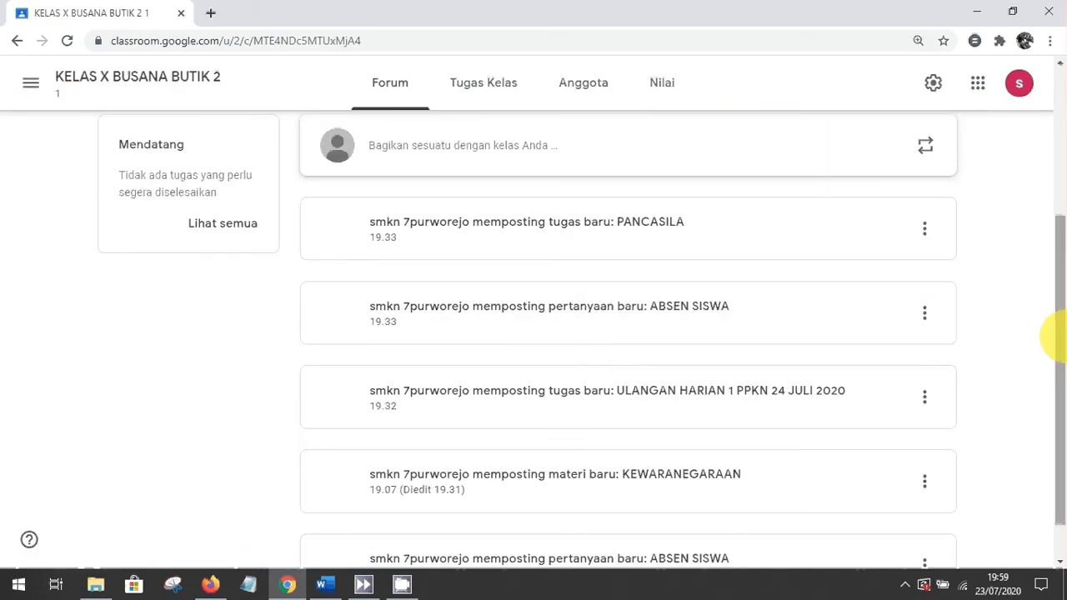
left_click_drag(1054, 334, 1055, 200)
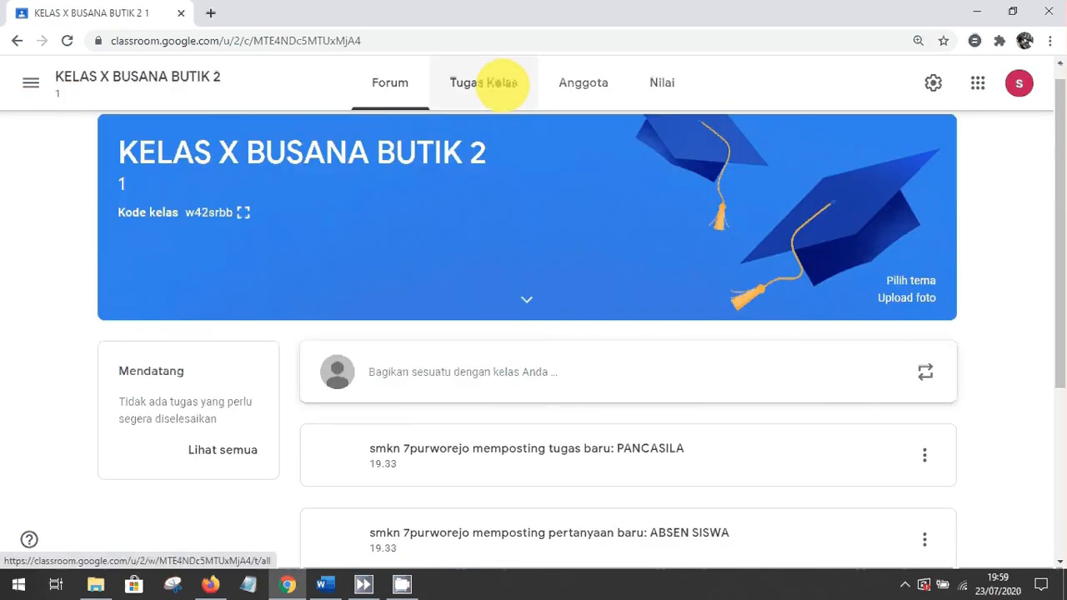
Go to the Tugas Kelas page and look at the Buat classwork types without creating anything
left_click(502, 83)
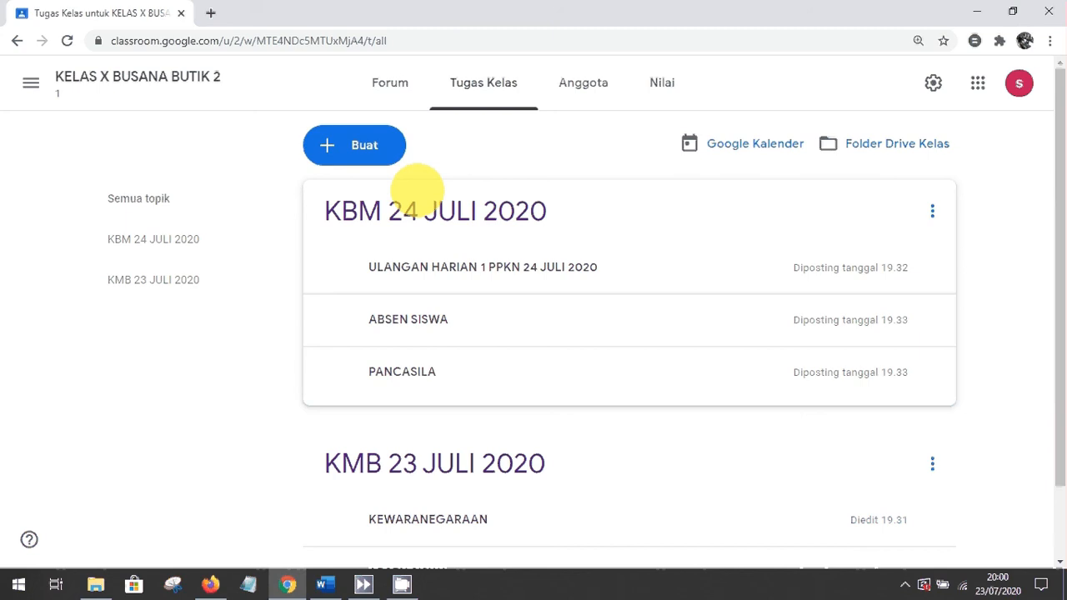
left_click(365, 145)
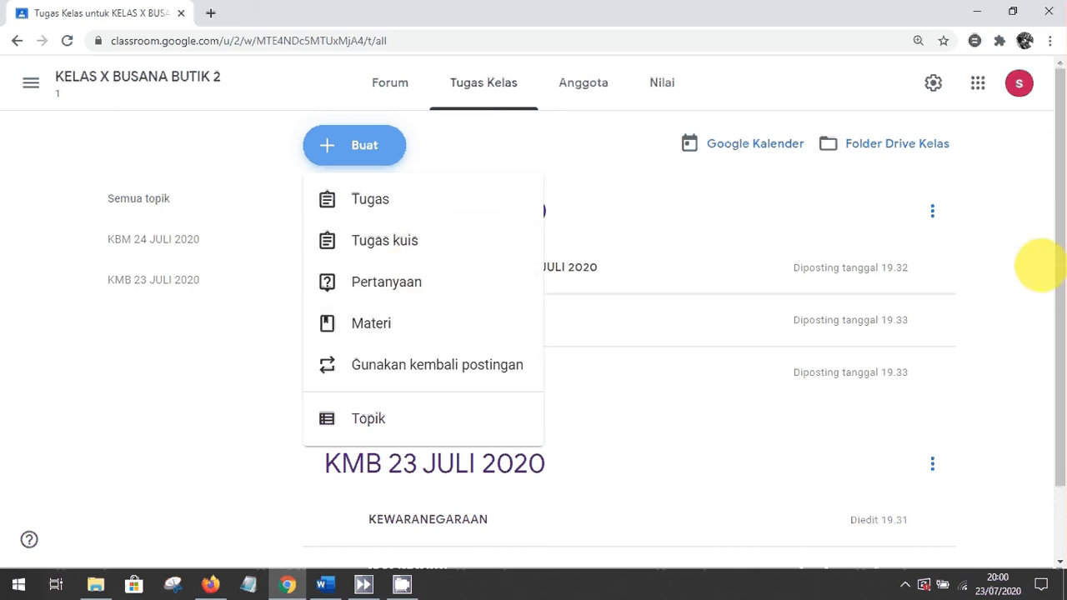
left_click(1040, 264)
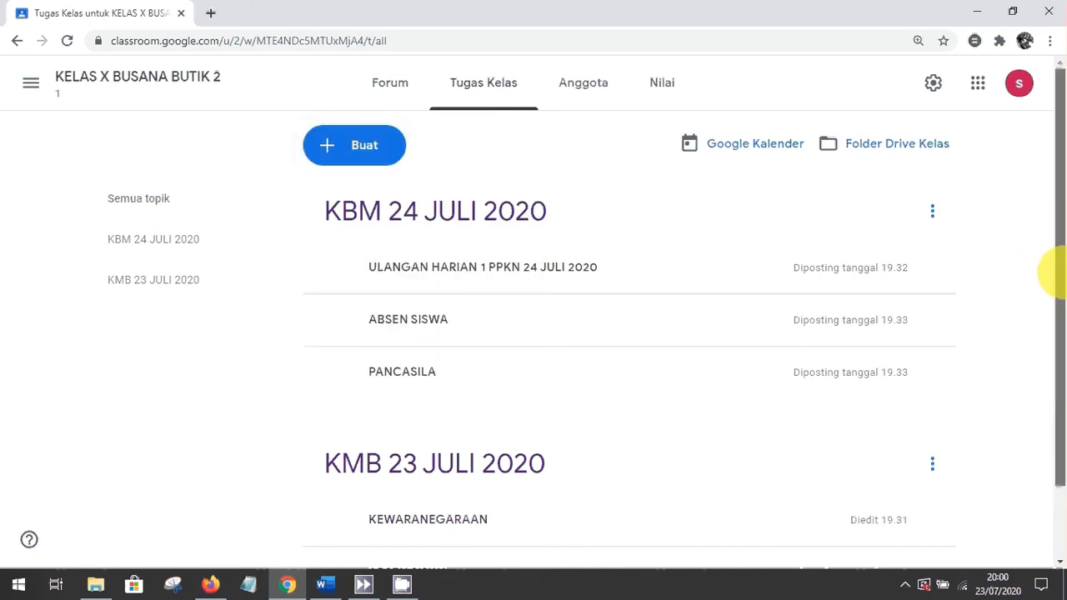
left_click_drag(1061, 272, 1056, 191)
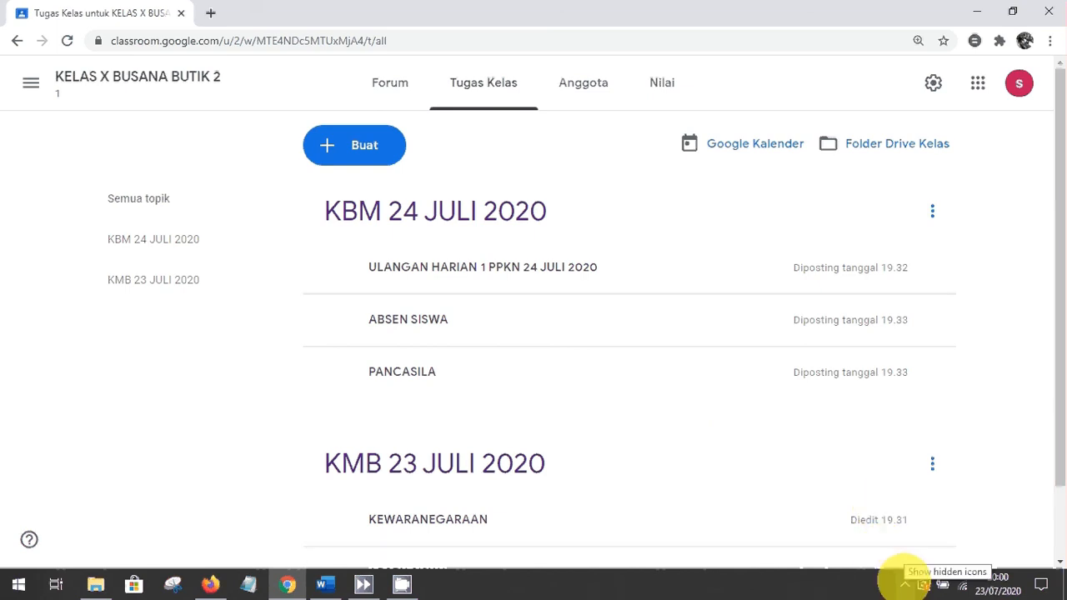
left_click(905, 584)
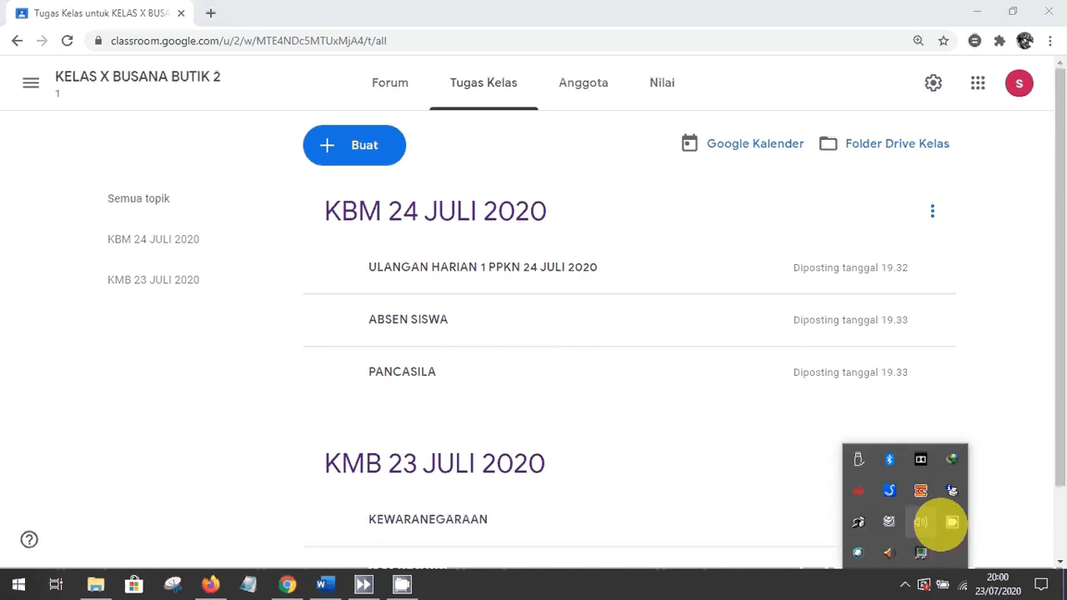